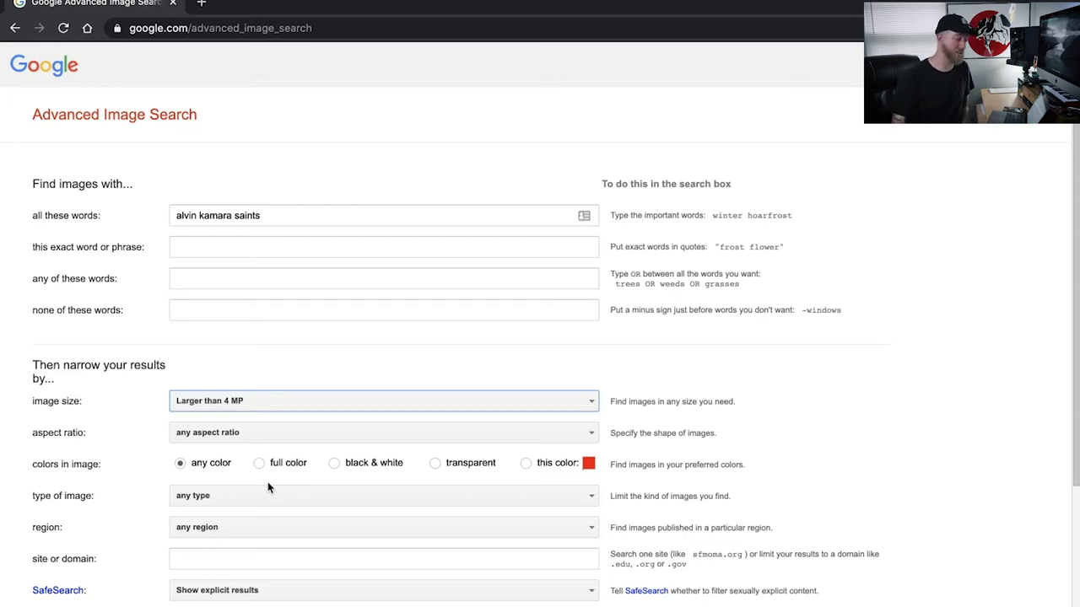
Step: Run the advanced image search for 'alvin kamara saints' and browse the results
click(309, 215)
key(Return)
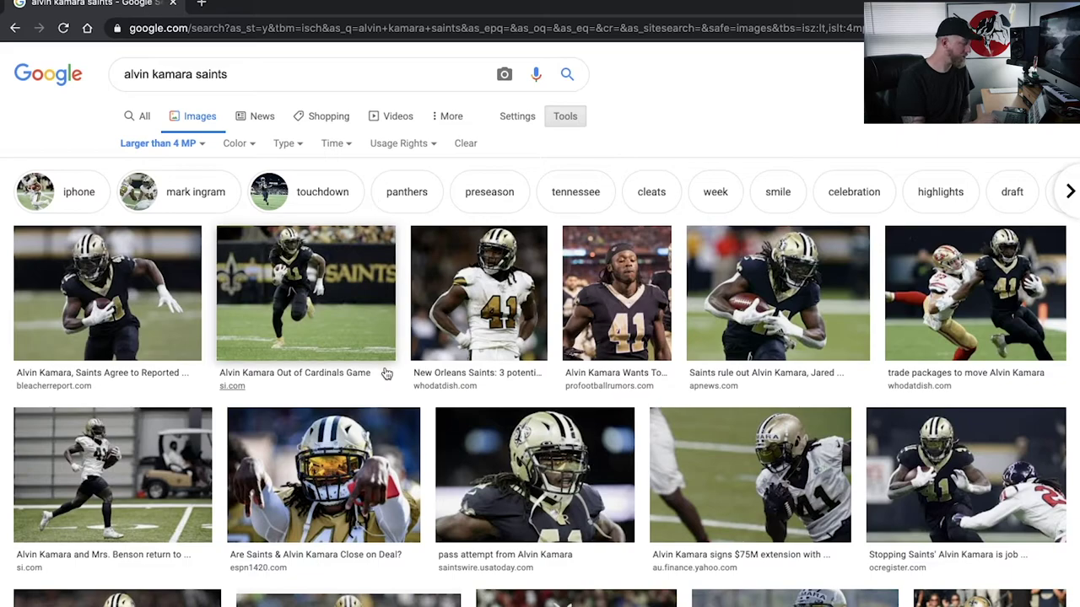
scroll(379, 320, down, 2)
scroll(386, 372, down, 1)
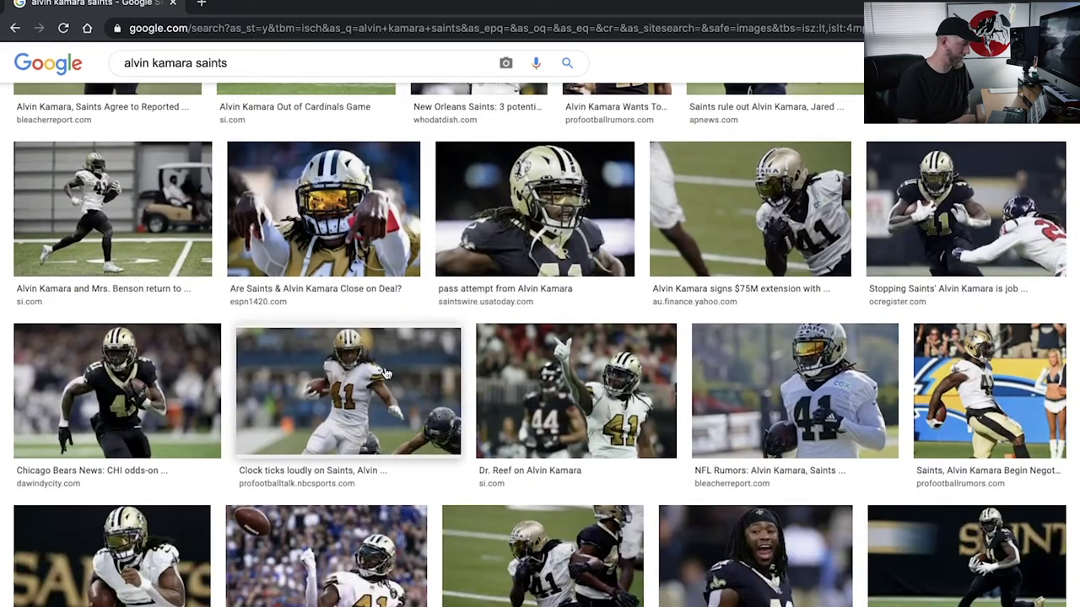
scroll(386, 372, down, 9)
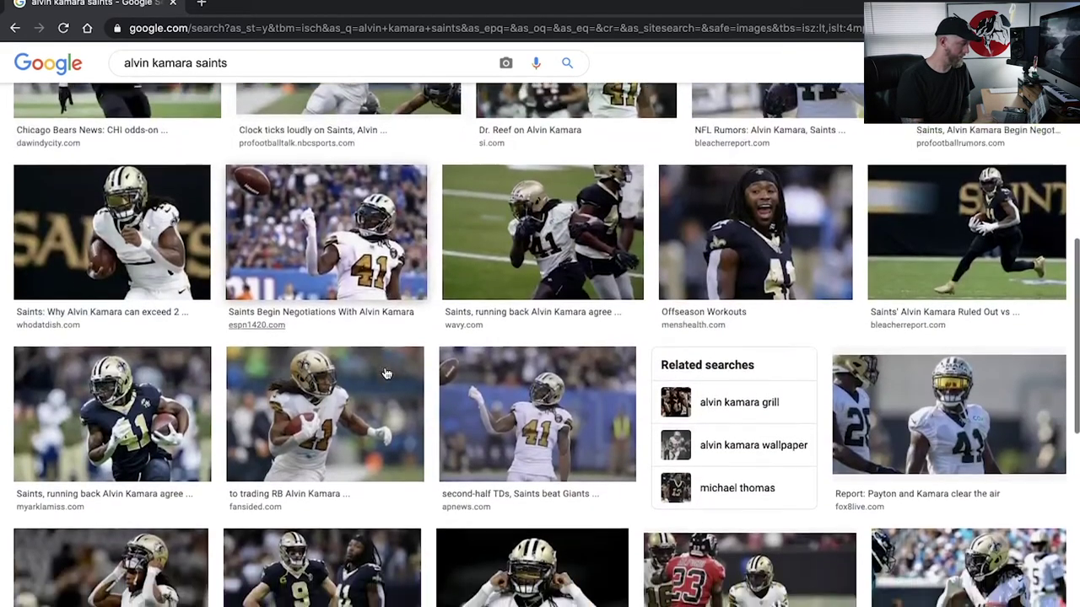
scroll(386, 372, down, 3)
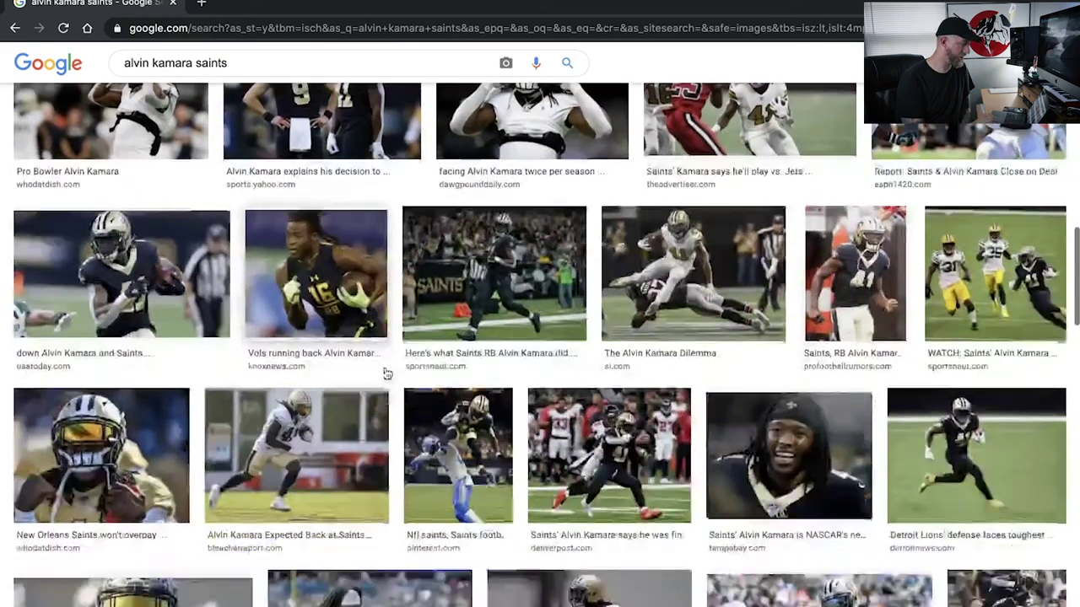
scroll(386, 372, up, 15)
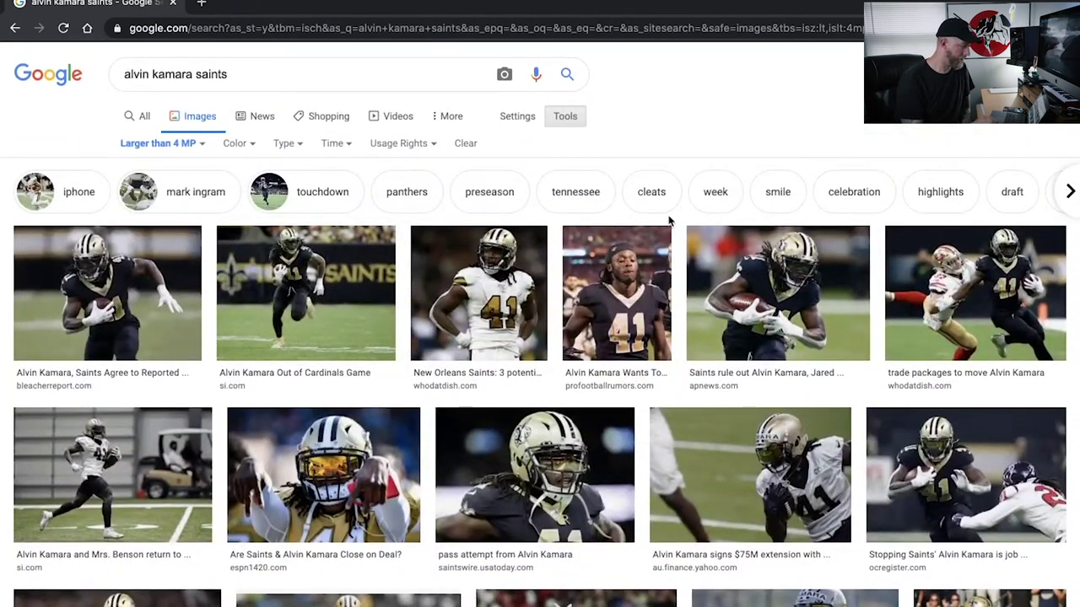
scroll(583, 505, down, 5)
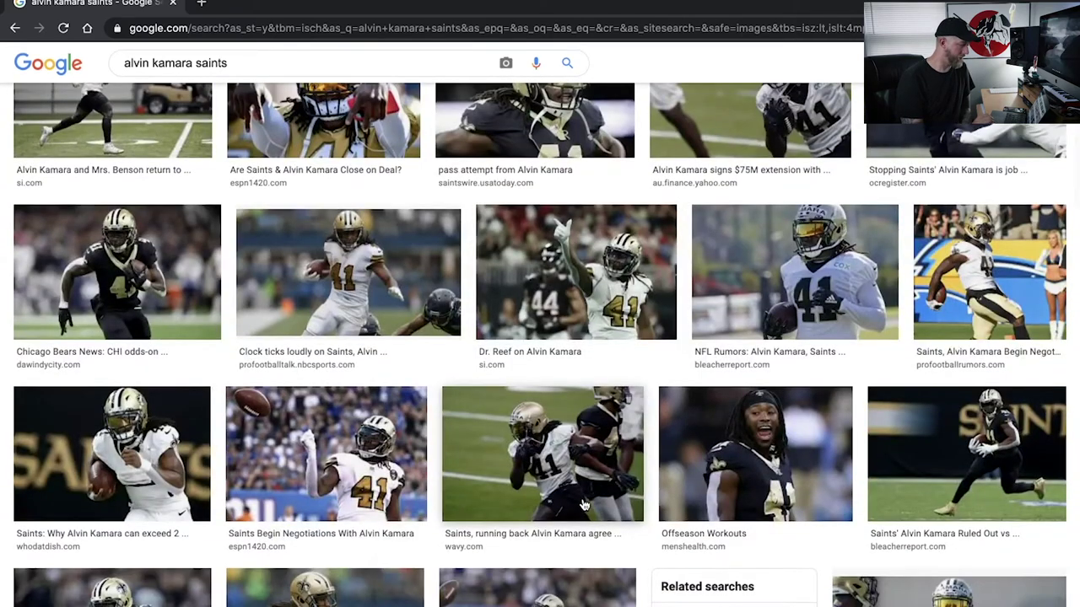
Step: Open the Dr. Reef and FanSided Kamara photos each in a new tab
click(603, 316)
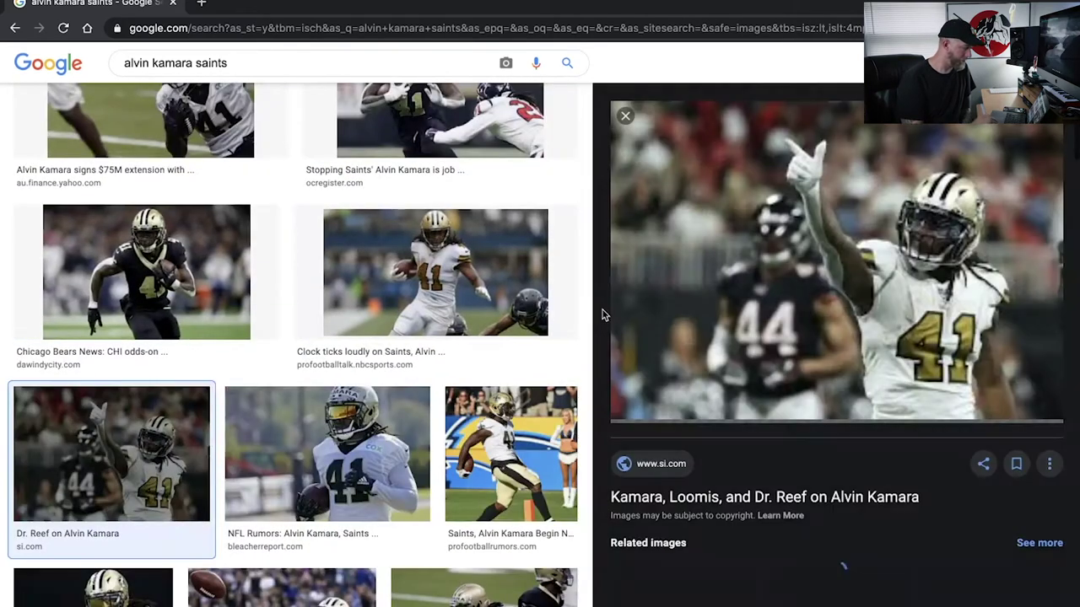
right_click(842, 265)
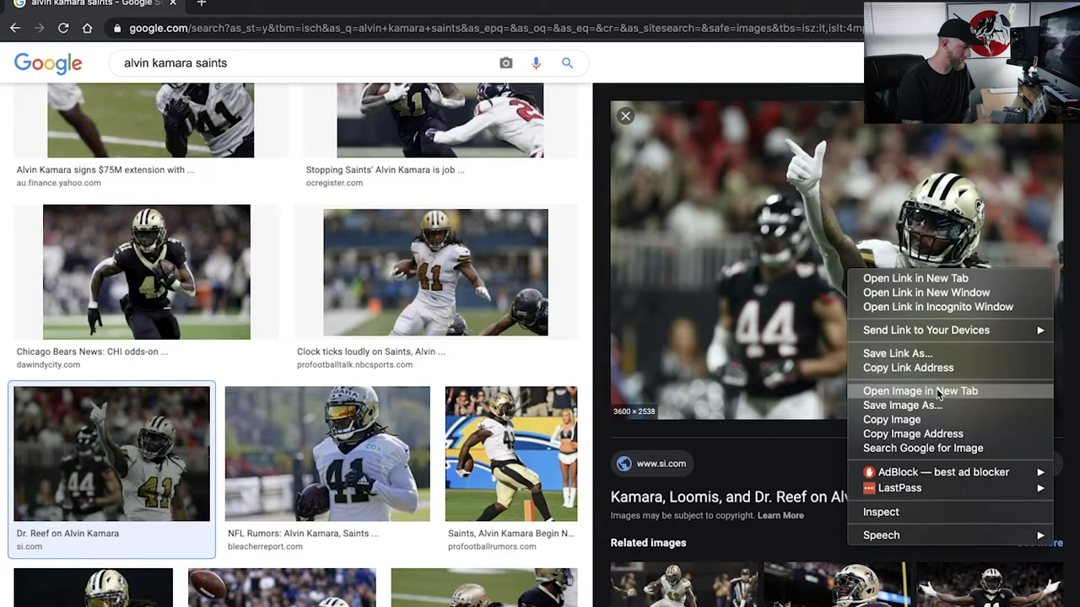
click(911, 388)
scroll(409, 358, down, 2)
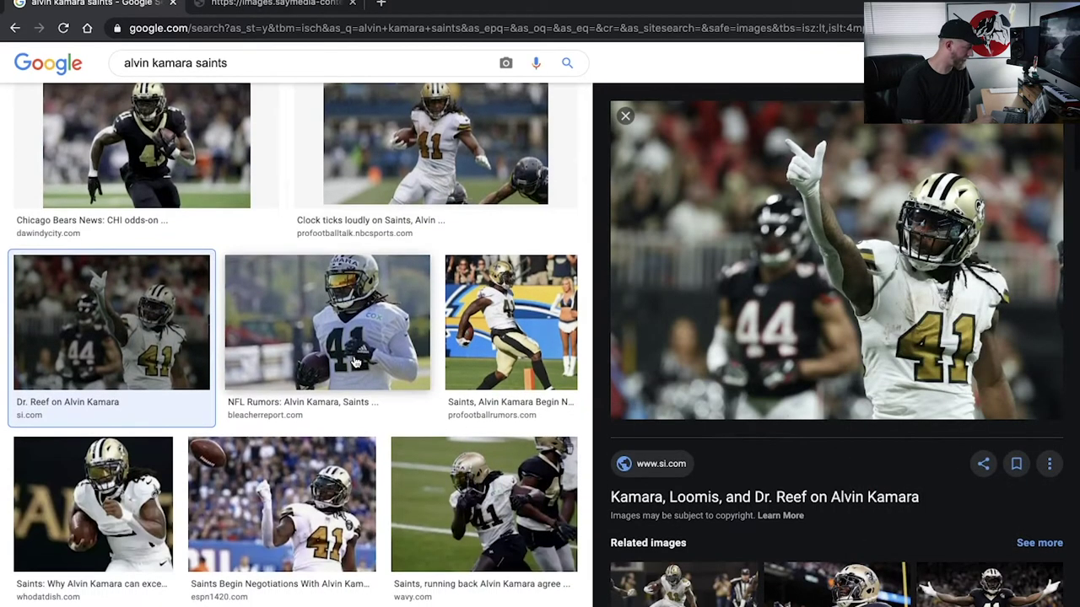
scroll(158, 418, down, 3)
scroll(159, 418, down, 2)
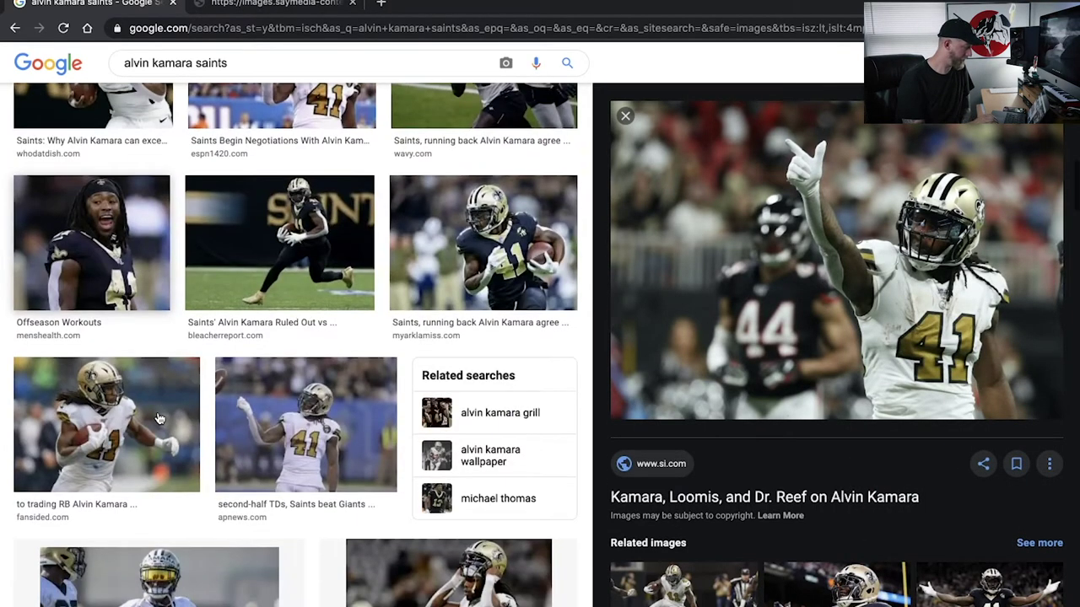
click(110, 434)
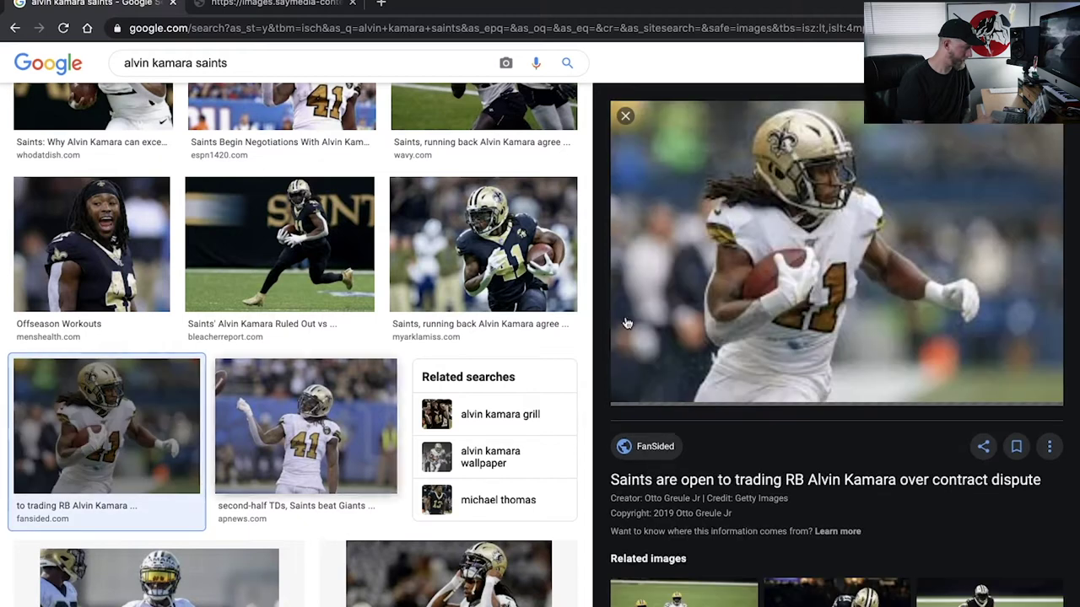
right_click(856, 290)
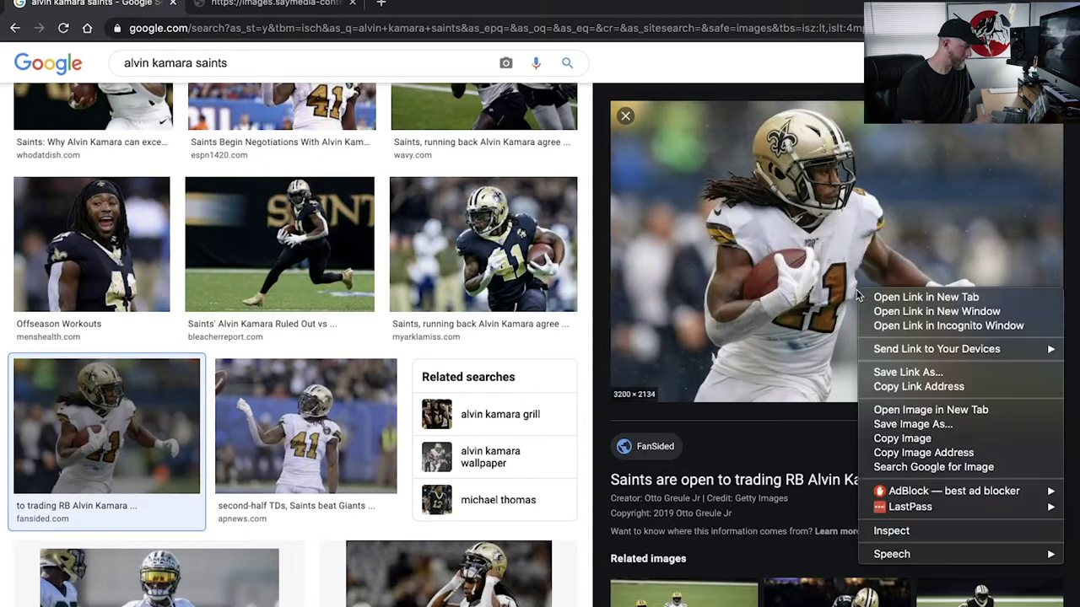
click(930, 410)
Step: Exit full screen and switch to the full-size FanSided running photo tab
scroll(280, 399, down, 1)
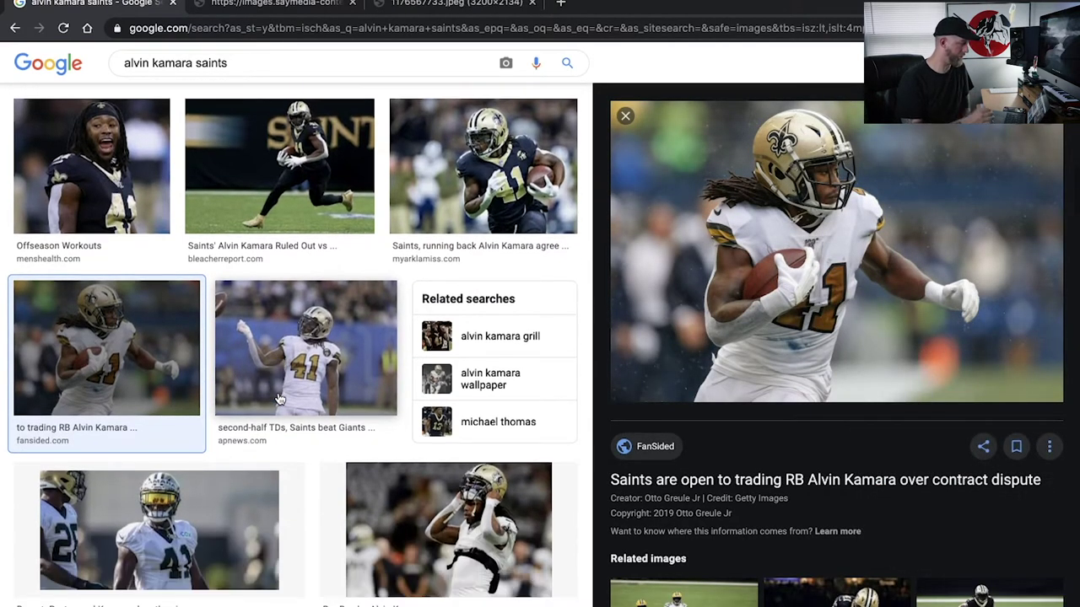
scroll(280, 399, down, 8)
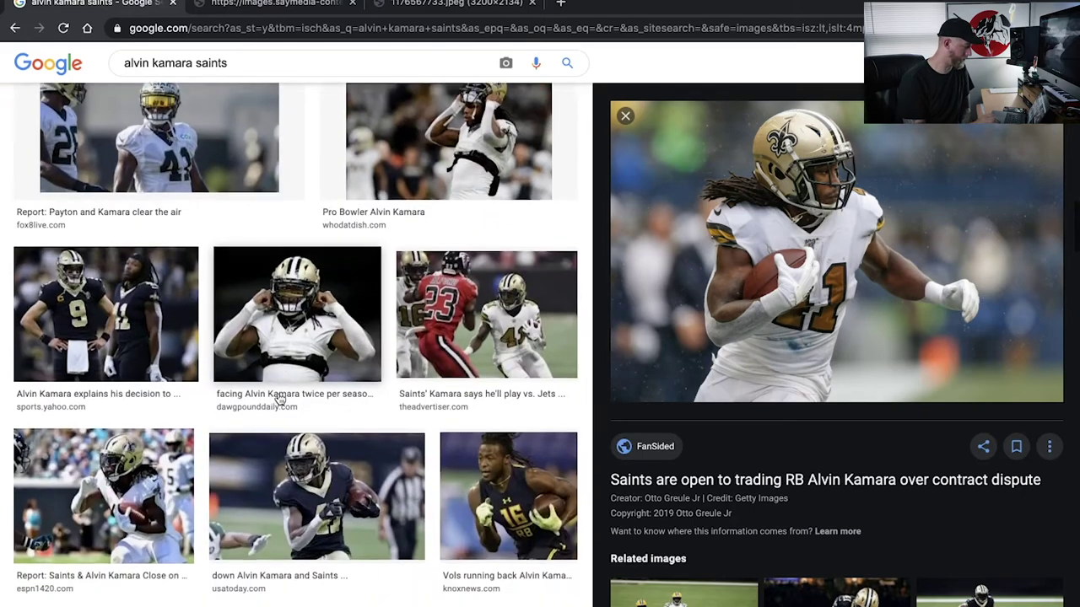
scroll(280, 399, down, 10)
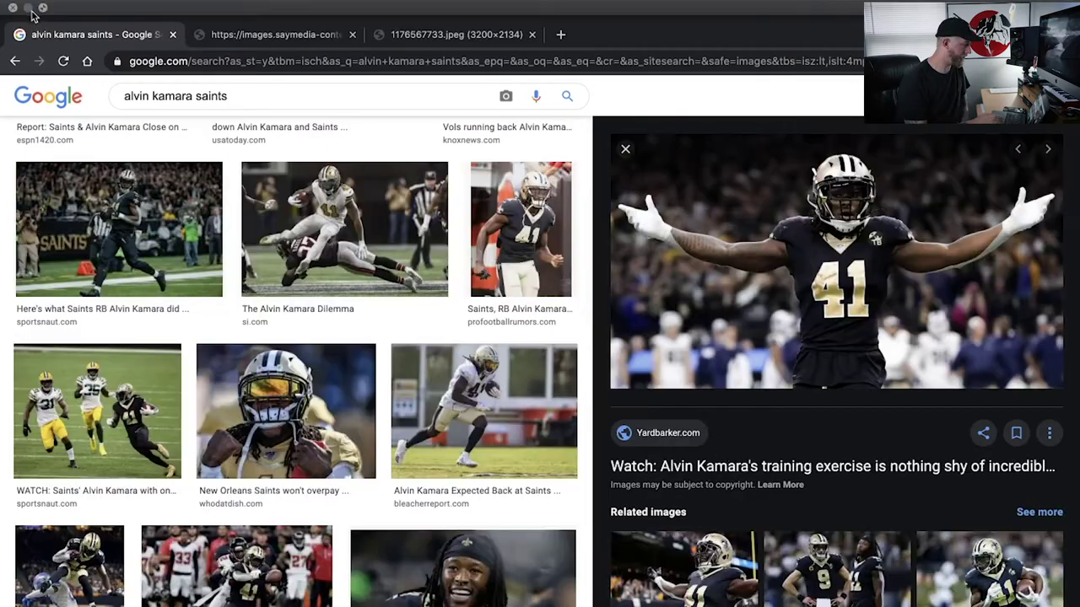
click(43, 8)
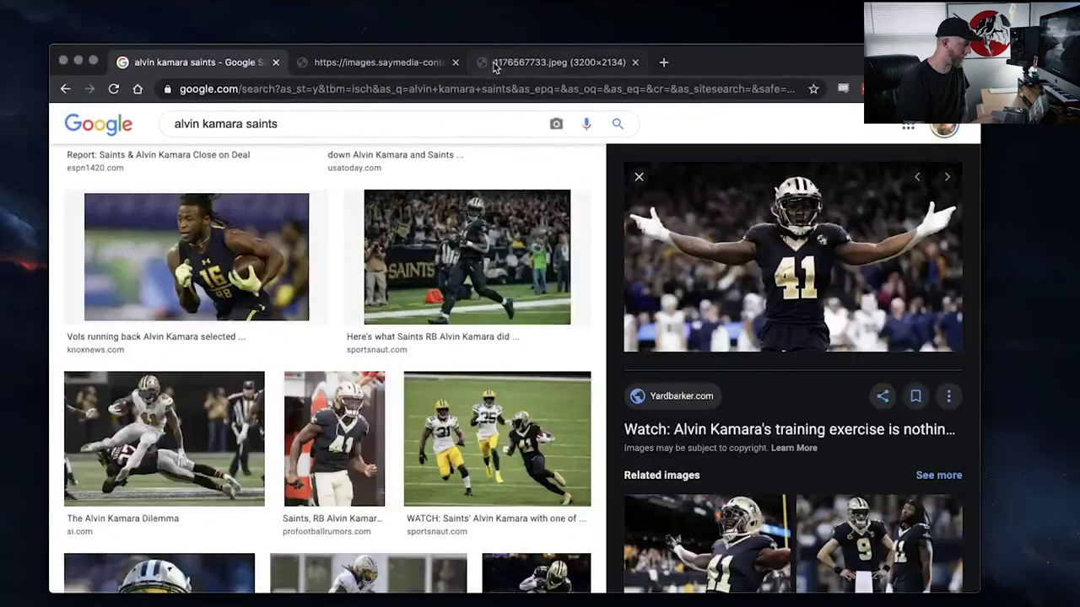
click(497, 64)
Step: Save the running photo of Kamara as a JPEG on the Desktop
click(93, 61)
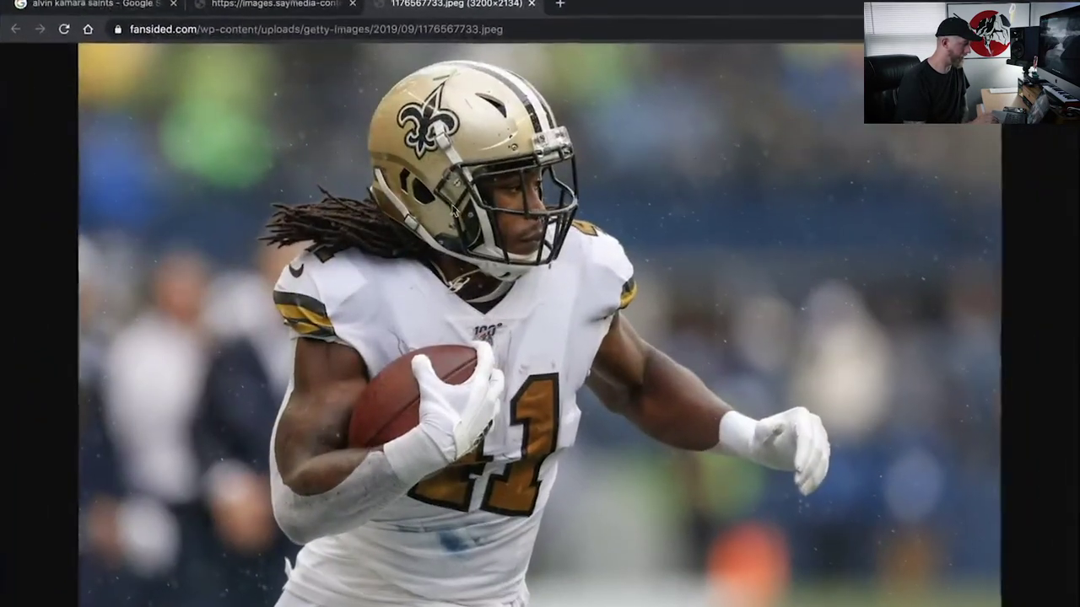
right_click(472, 229)
click(510, 246)
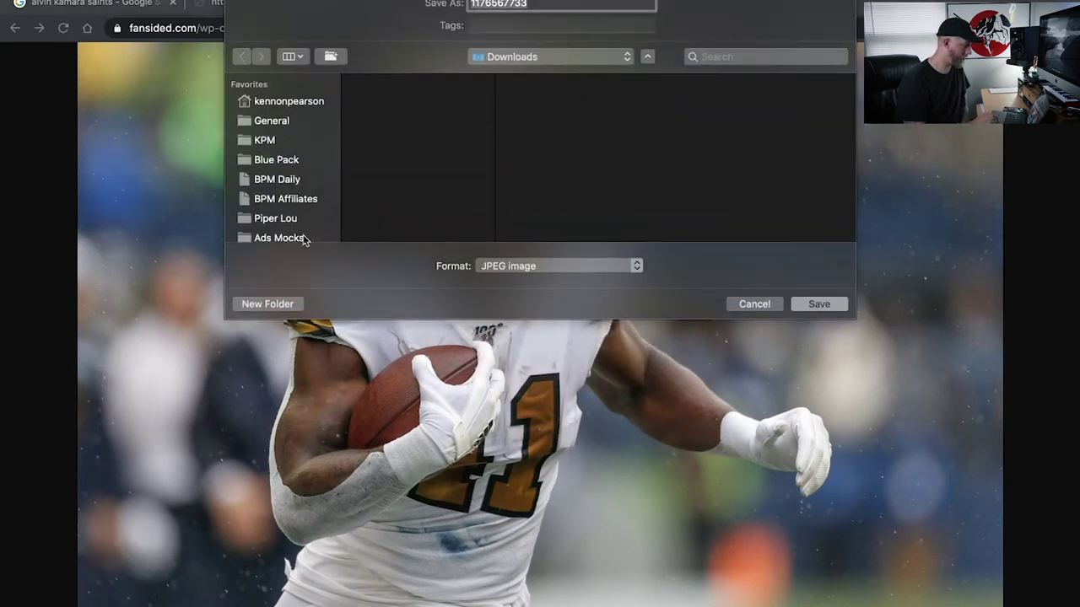
scroll(303, 239, down, 5)
click(274, 137)
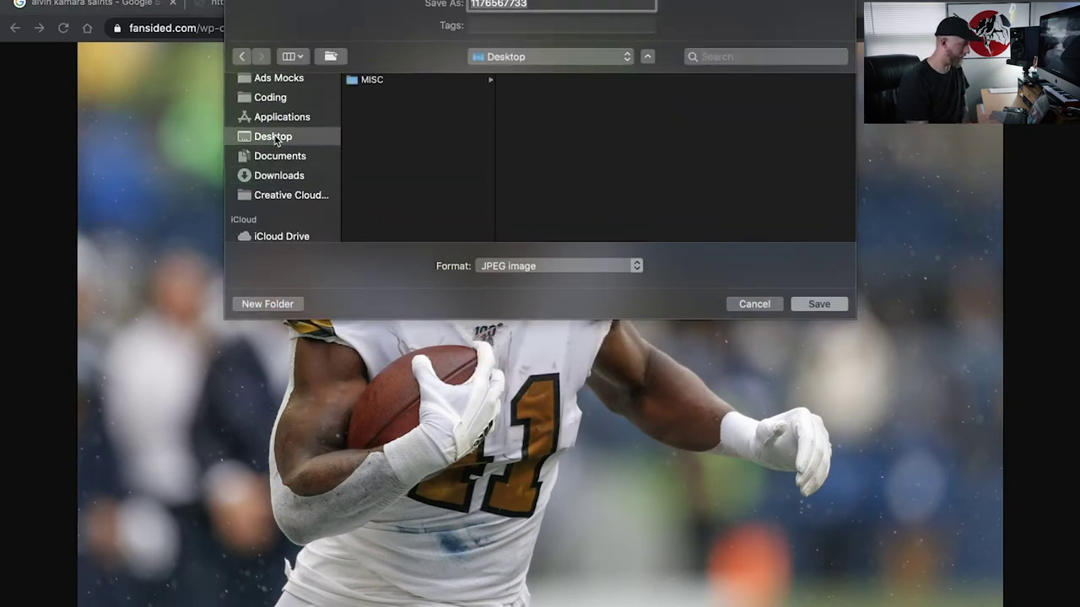
key(Return)
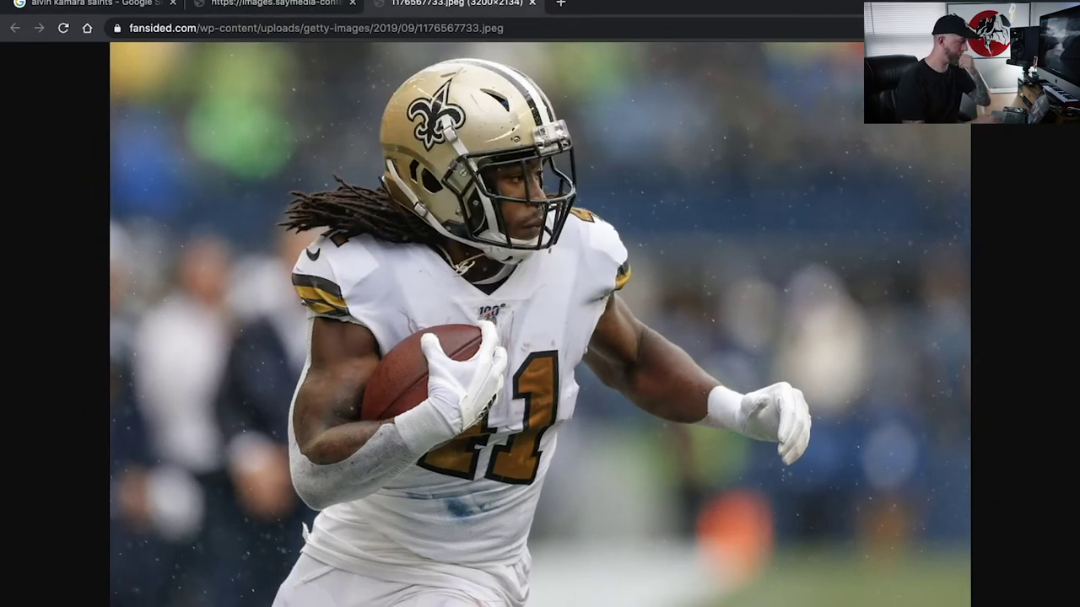
Step: Save the pointing photo of Kamara to the Desktop and minimize the browser
click(248, 7)
right_click(377, 197)
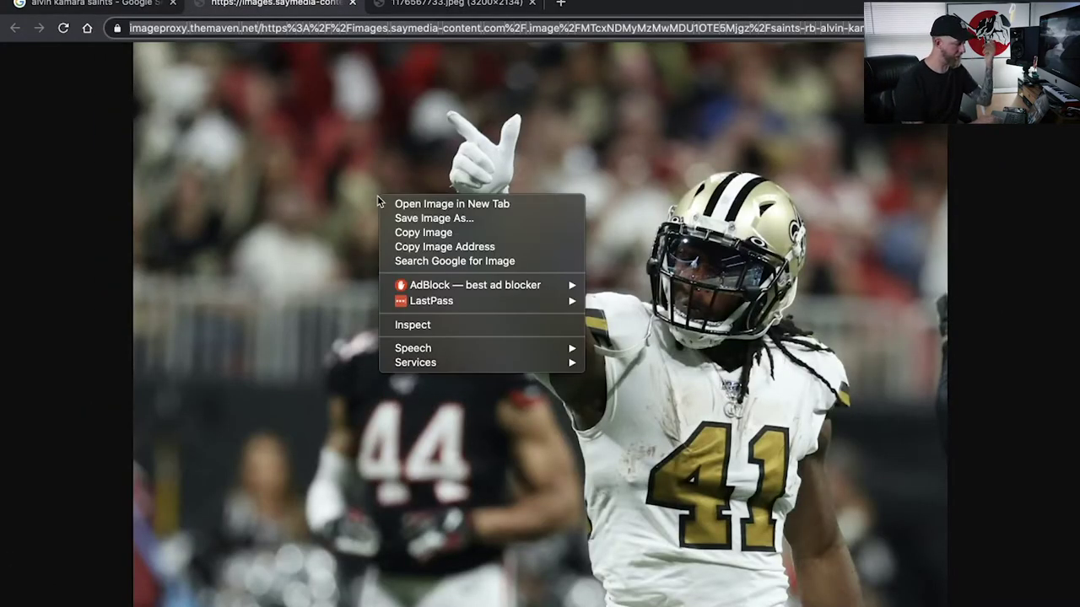
click(478, 221)
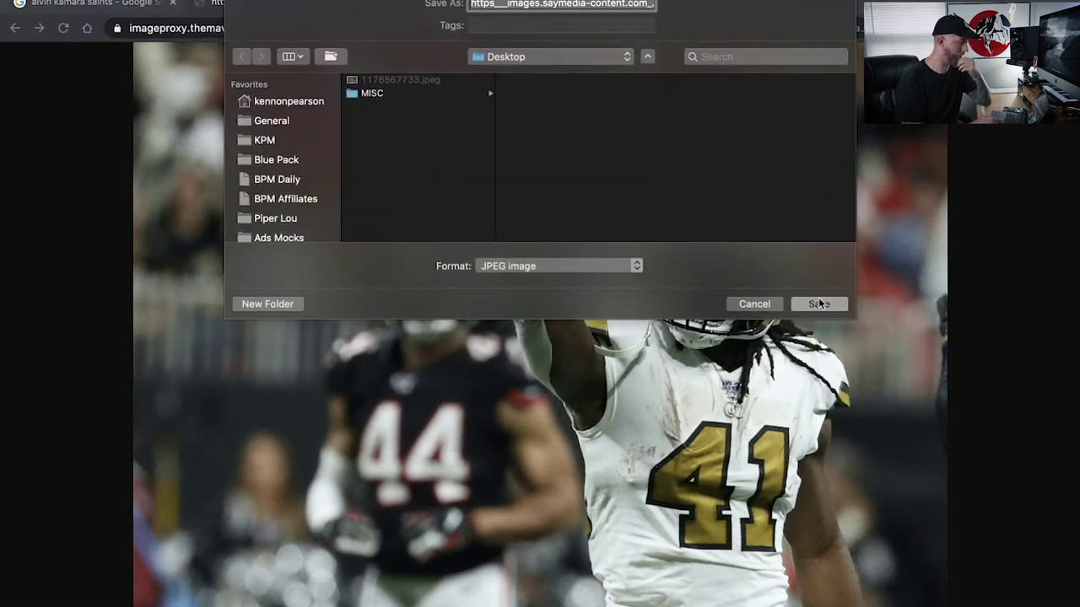
click(817, 305)
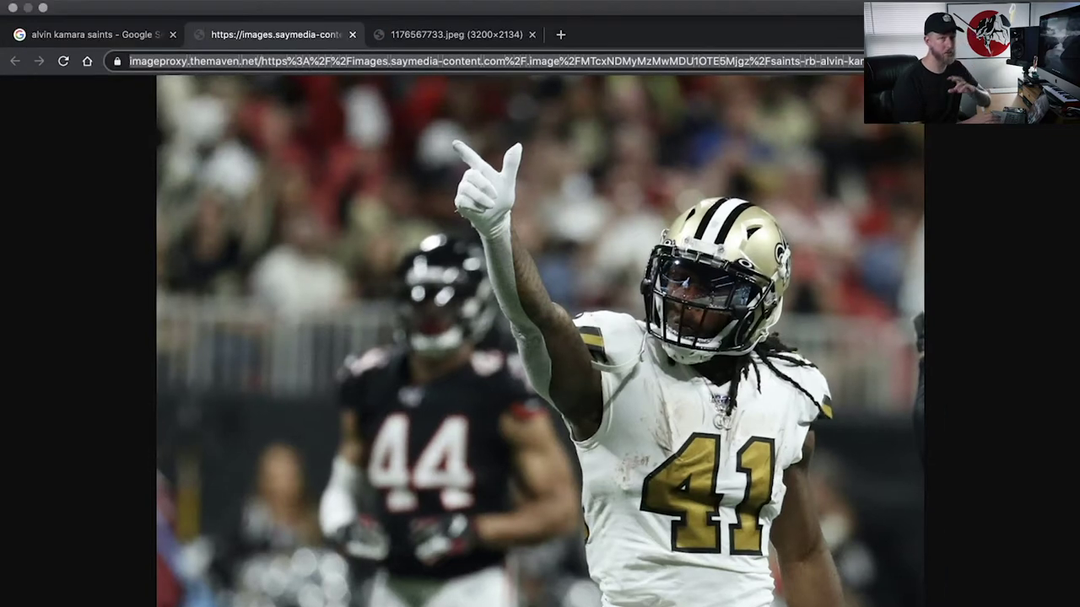
click(43, 7)
click(78, 61)
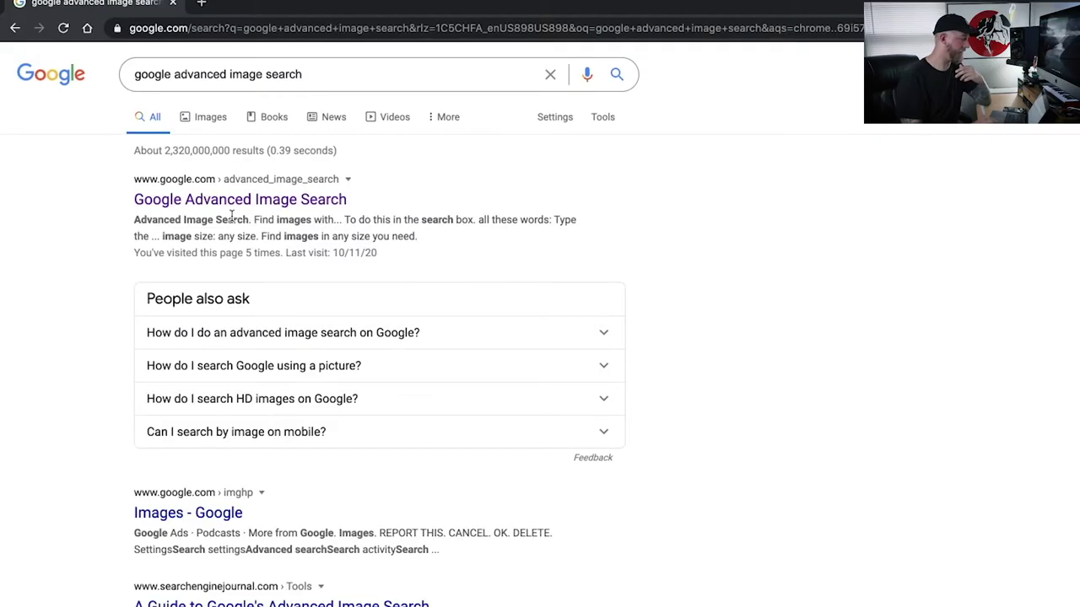
Step: Limit the Google Advanced Image Search to images larger than 4 MP
click(236, 201)
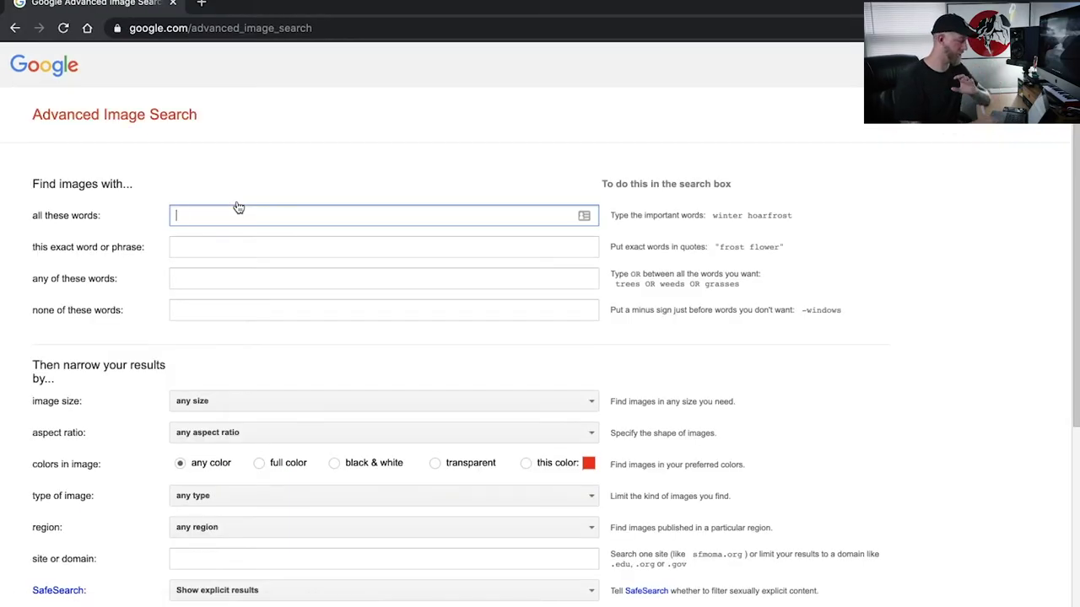
click(229, 409)
scroll(230, 415, down, 3)
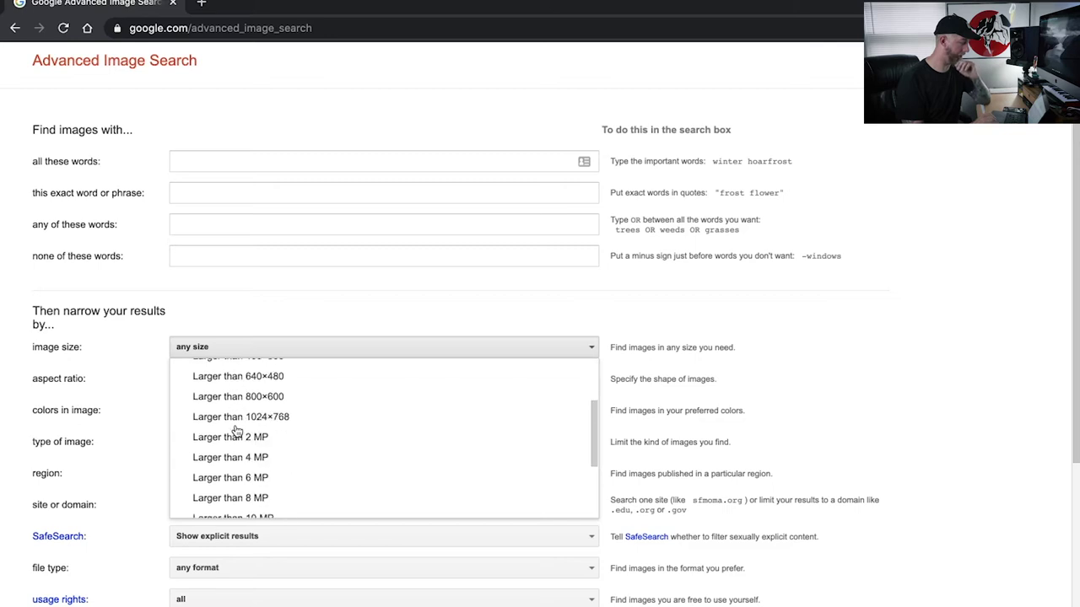
click(282, 462)
scroll(253, 253, up, 1)
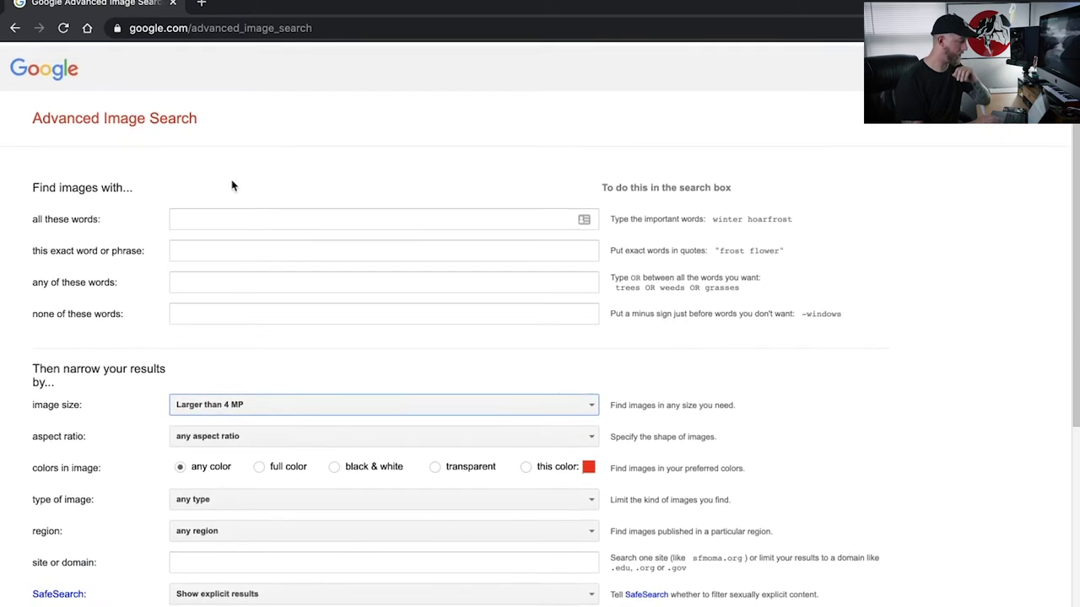
Step: Search images for 'concrete wall' and scroll through the results
click(210, 207)
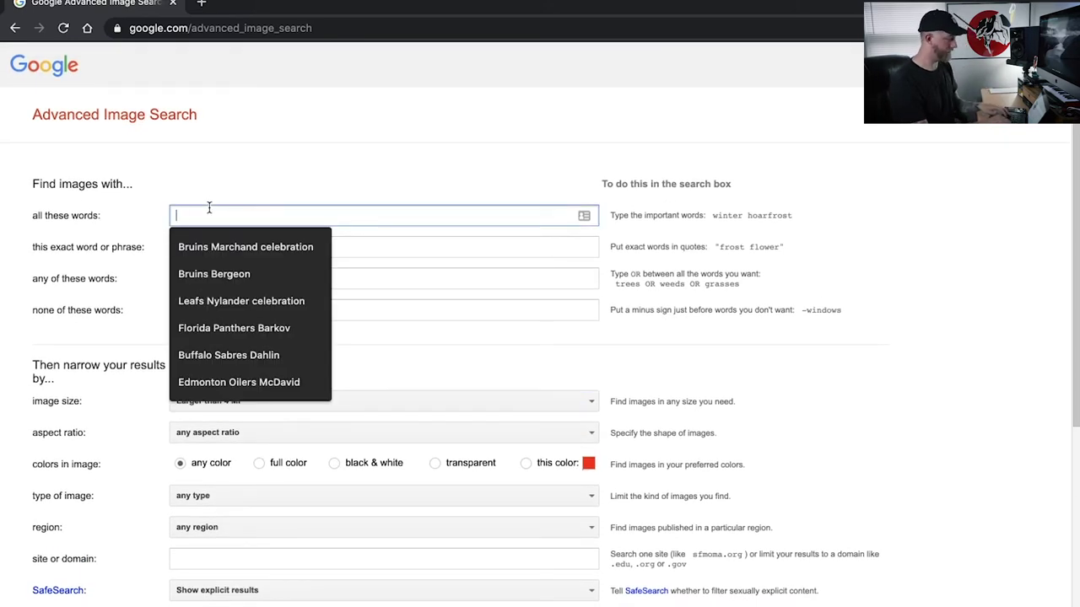
text(concrete wall)
key(Return)
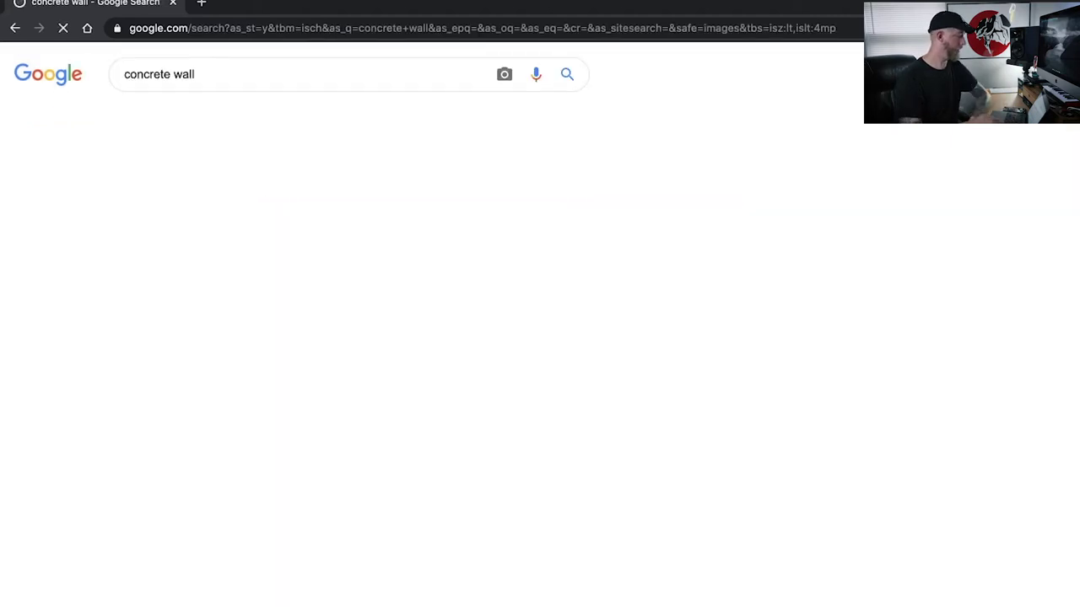
scroll(307, 291, down, 3)
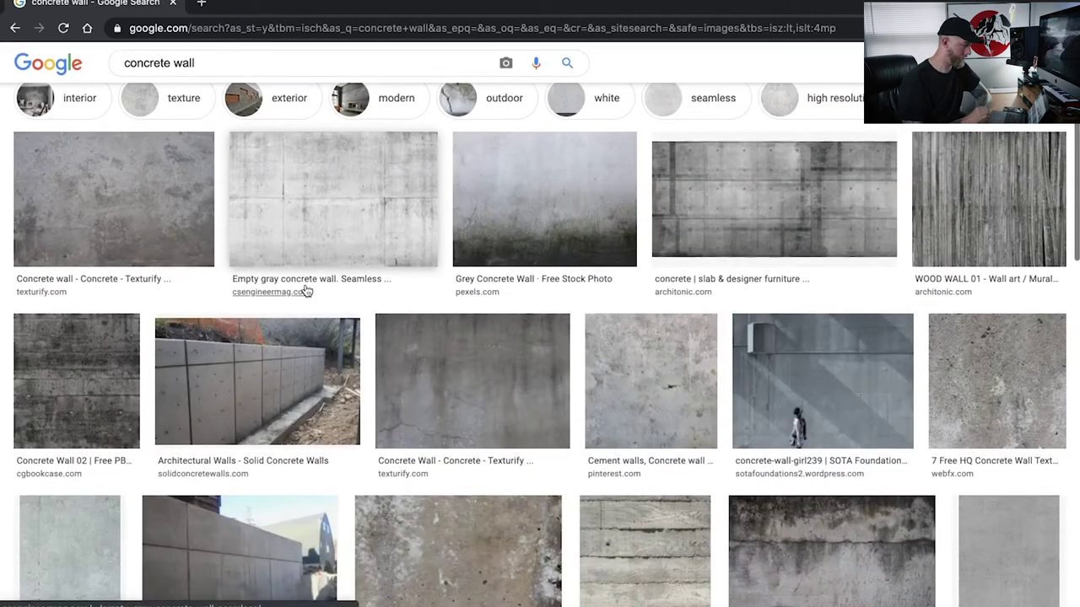
scroll(477, 151, down, 3)
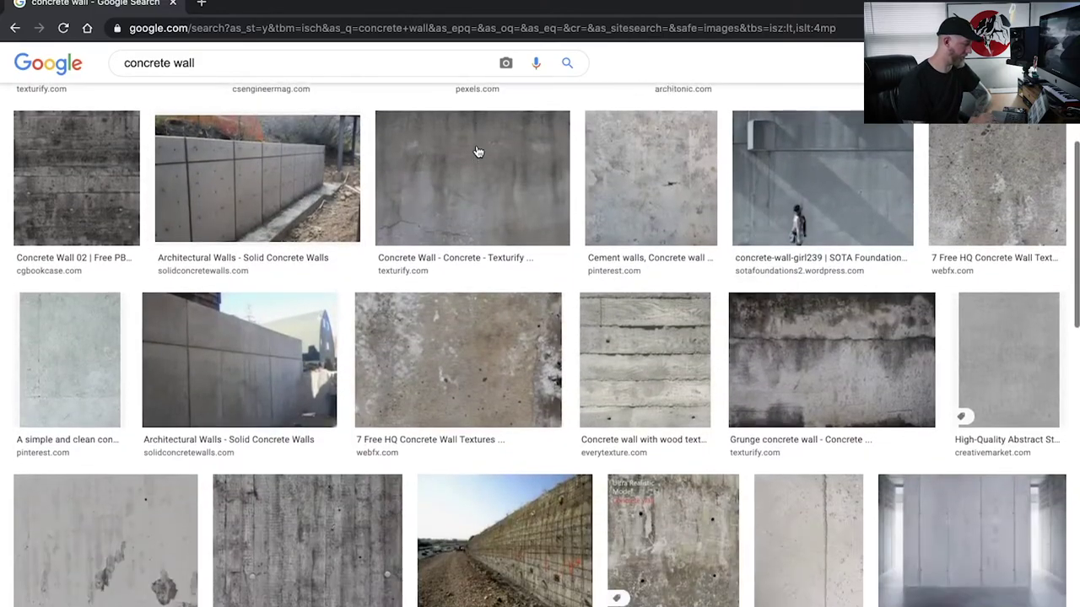
scroll(477, 150, down, 4)
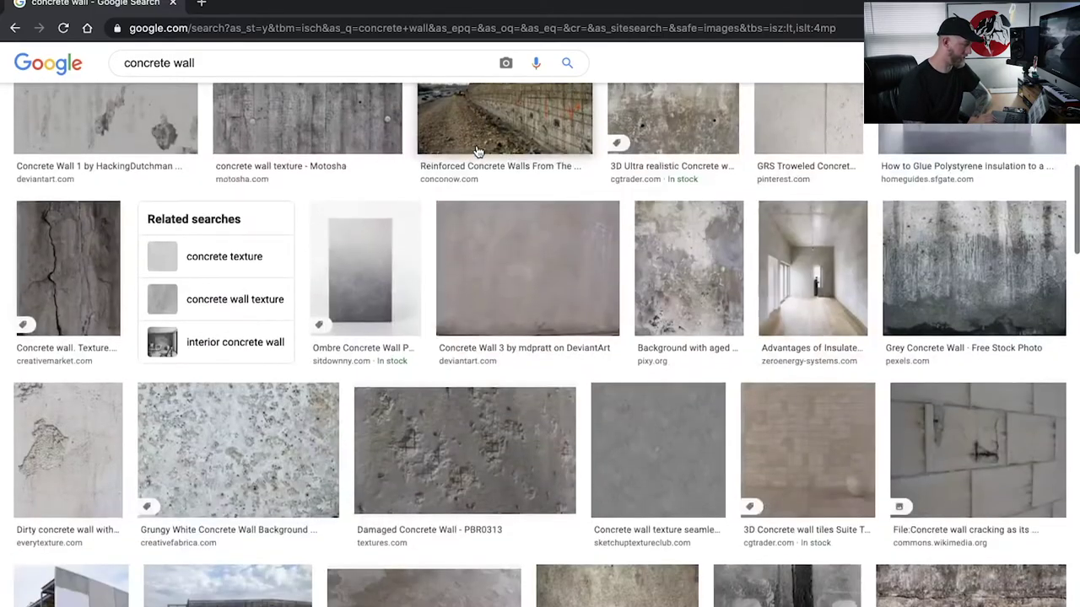
scroll(701, 284, down, 5)
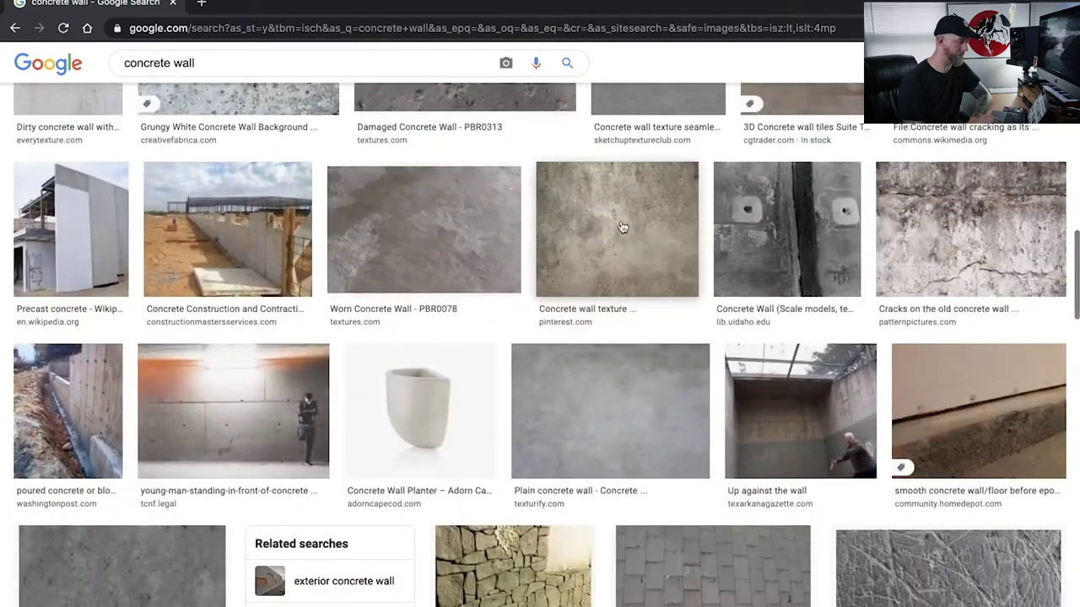
Step: Open the Concrete wall texture and picjumbo Concrete Wall Texture images in new tabs
click(621, 227)
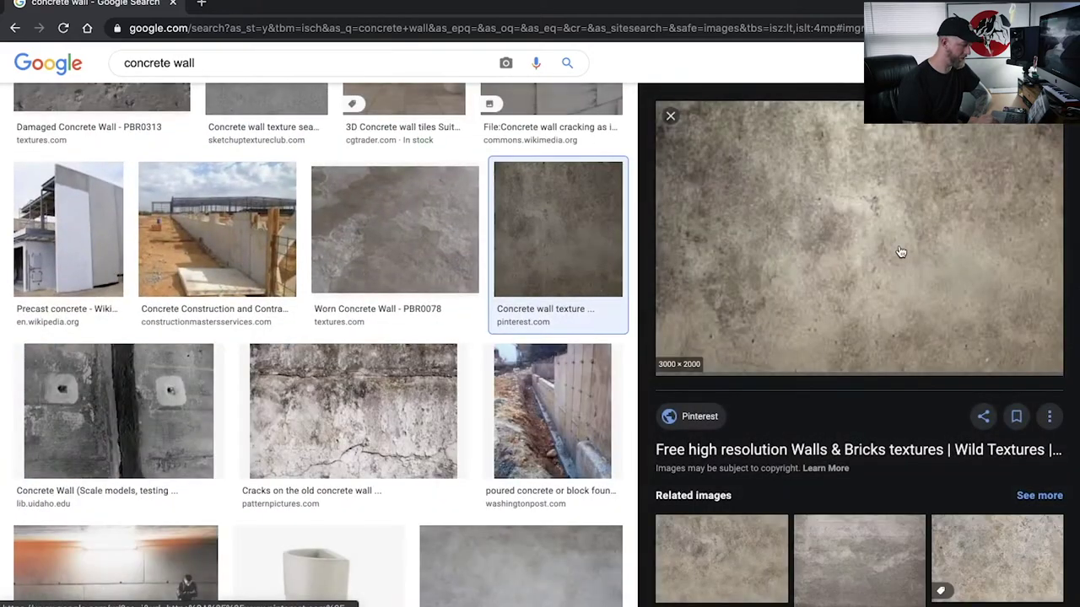
right_click(900, 246)
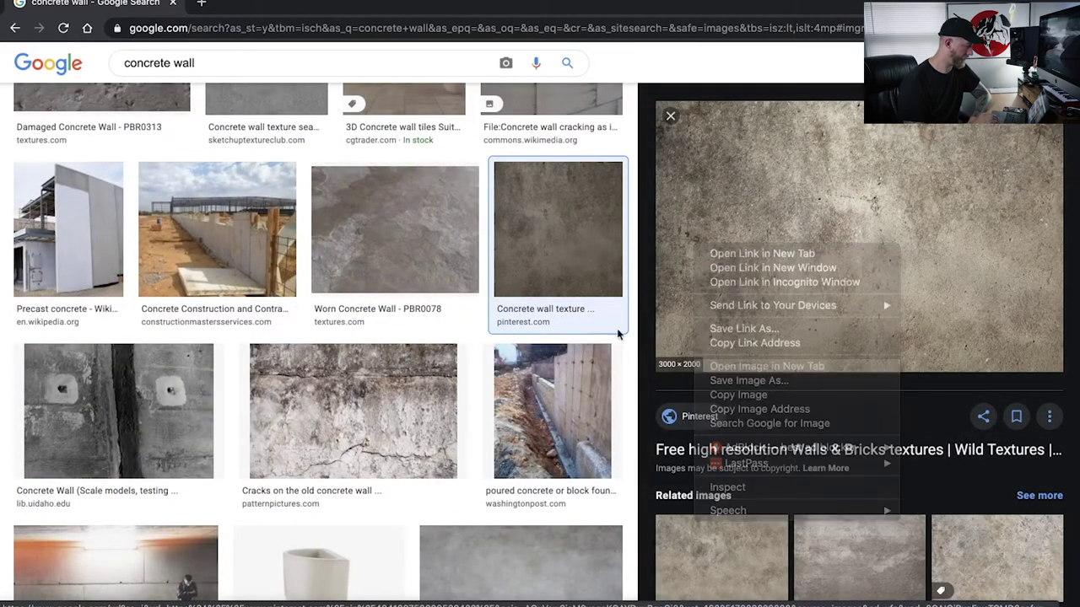
click(782, 366)
scroll(365, 342, down, 3)
click(671, 116)
scroll(651, 330, down, 7)
click(676, 254)
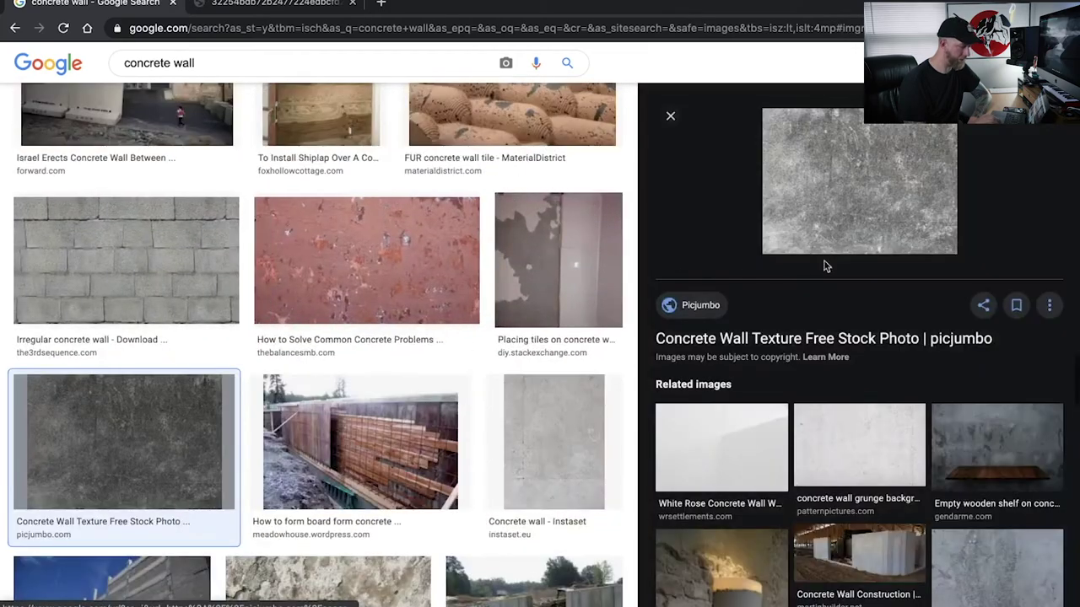
right_click(766, 210)
click(839, 337)
Step: Close the small concrete image tab, return to results, then fill the Photoshop canvas black
click(377, 5)
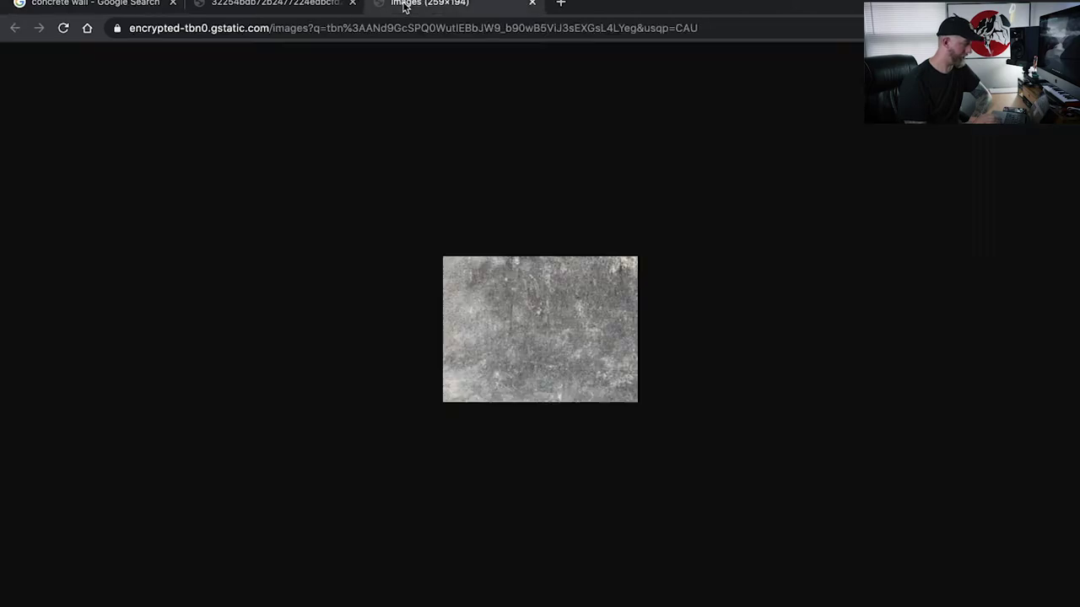
click(532, 4)
click(102, 5)
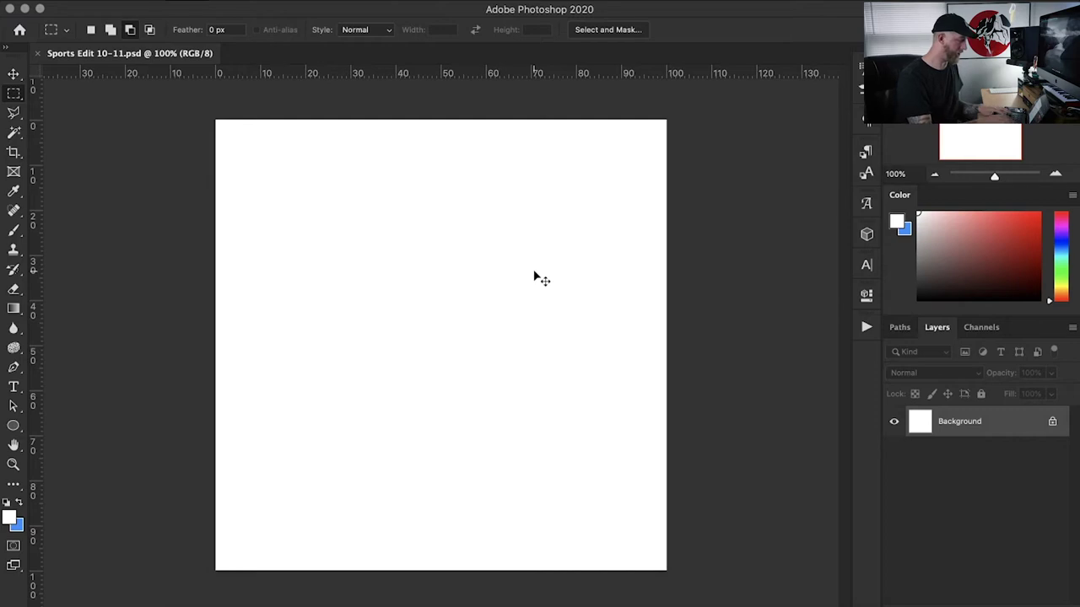
key(super+i)
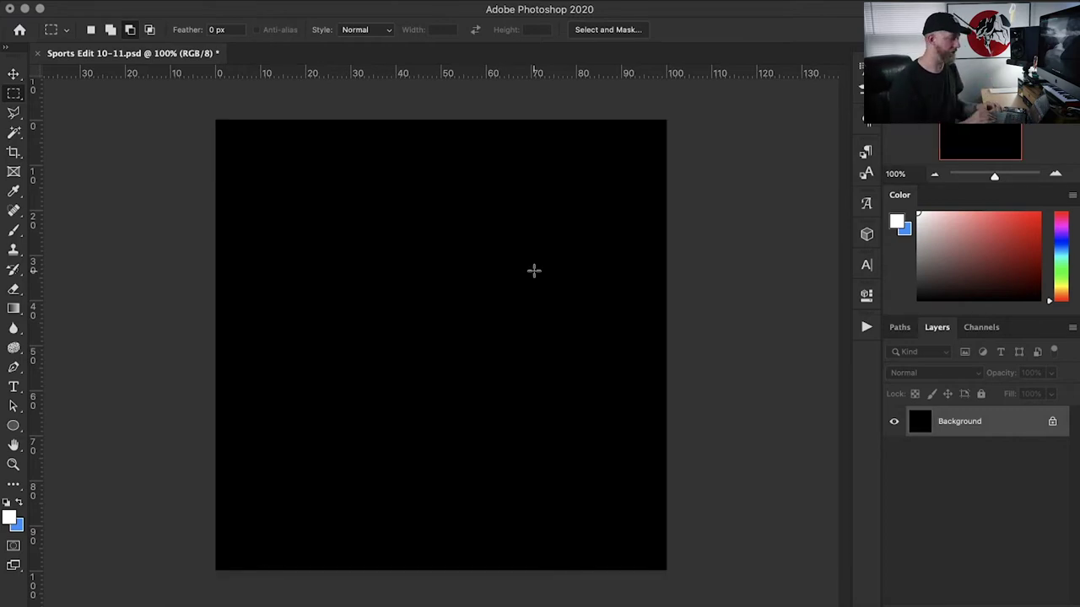
Step: Add vertical and horizontal guides crossing at the 50% marks of the black canvas
drag(35, 196, 440, 234)
drag(462, 75, 458, 350)
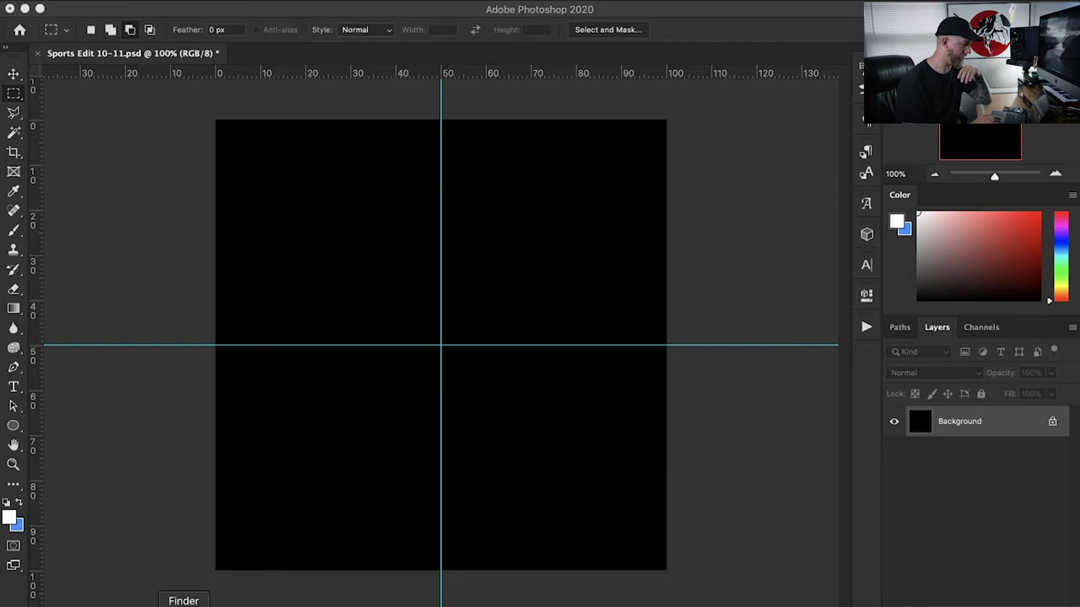
click(184, 605)
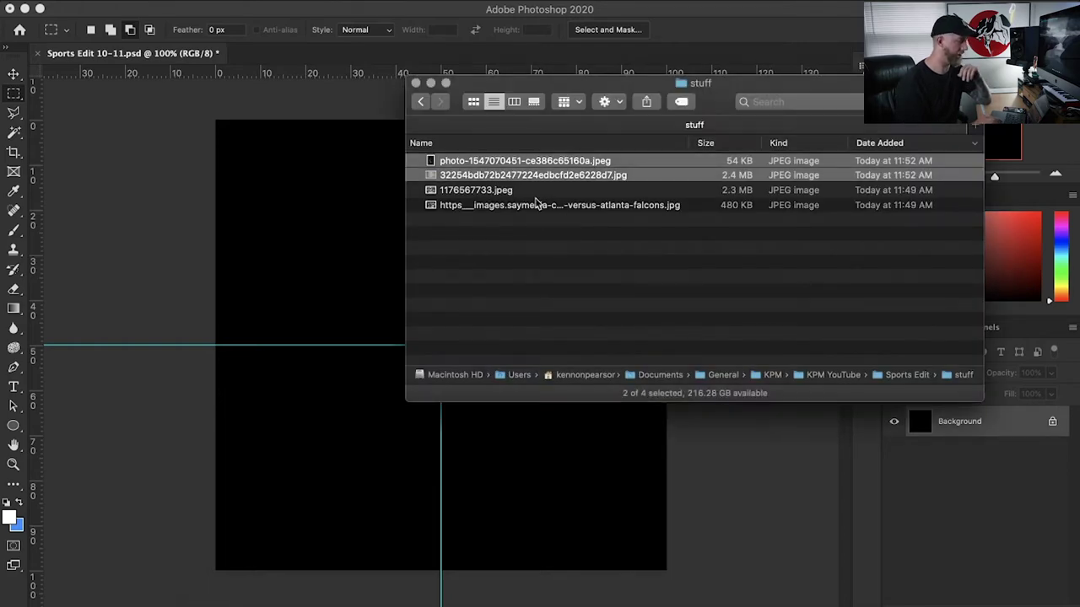
Step: Pick 1176567733.jpeg in the stuff folder, Quick Look it, and drag it onto Photoshop
click(506, 191)
key(space)
key(space)
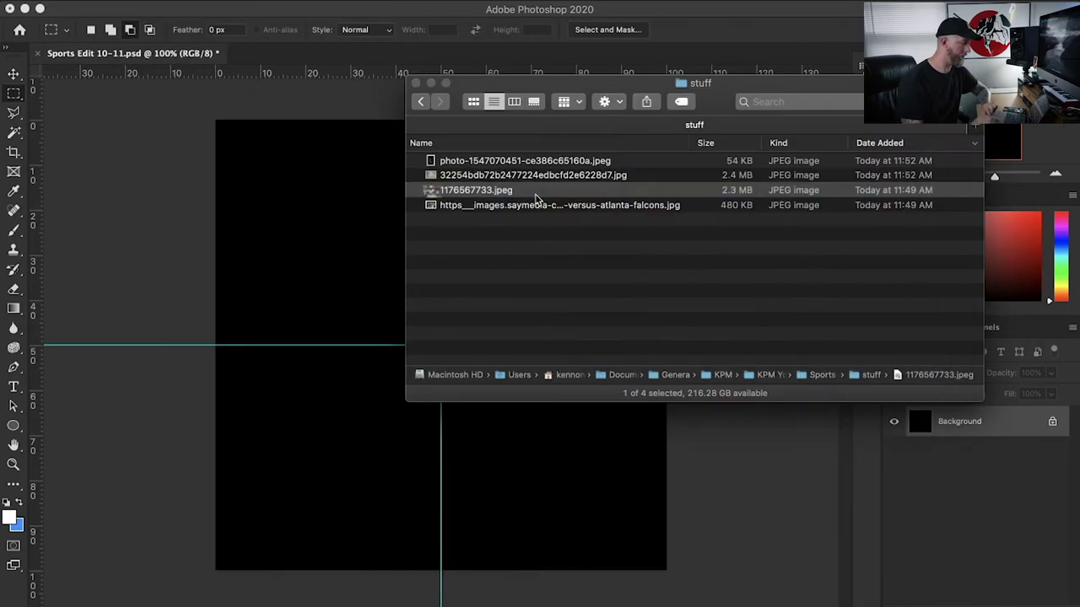
right_click(536, 194)
click(404, 128)
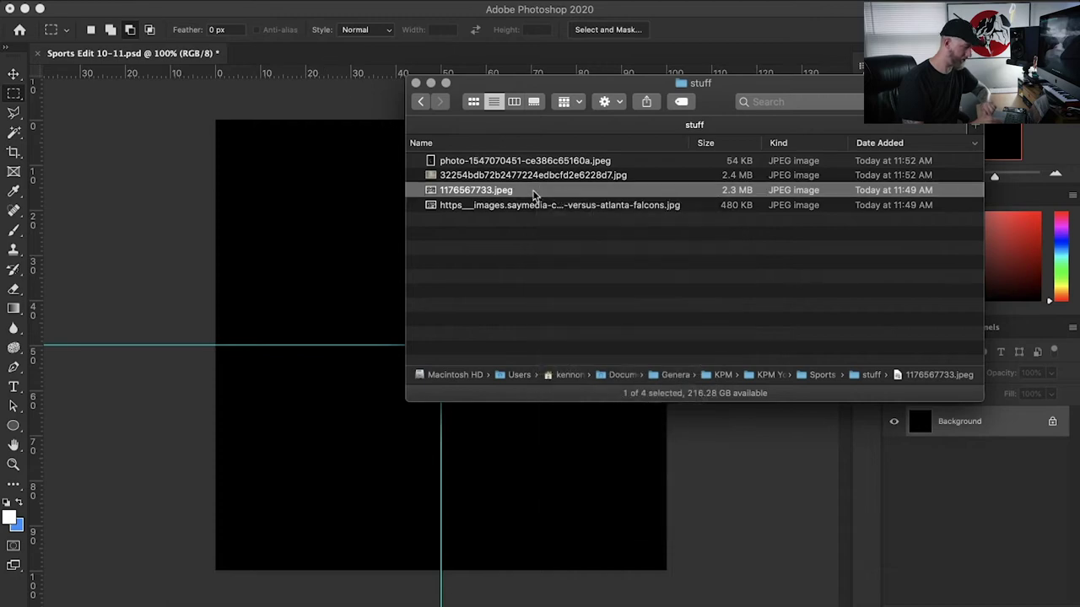
drag(536, 193, 352, 59)
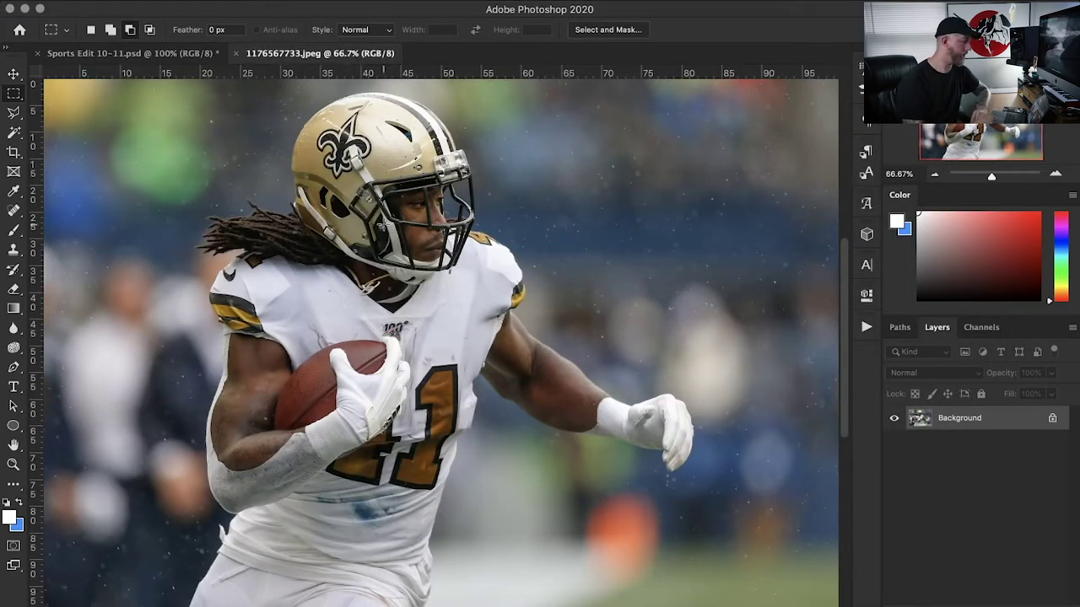
Step: Look over the football photo and use Select > Subject to select the player
scroll(382, 223, down, 5)
scroll(383, 224, up, 5)
scroll(382, 223, down, 2)
scroll(382, 223, left, 3)
scroll(382, 223, right, 2)
scroll(382, 224, up, 1)
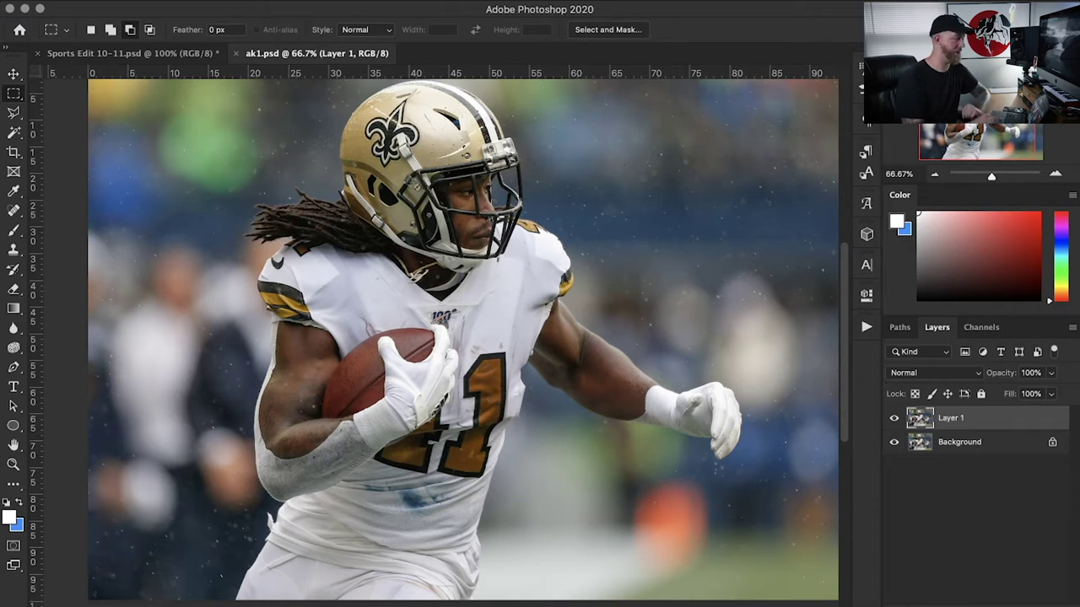
click(308, 0)
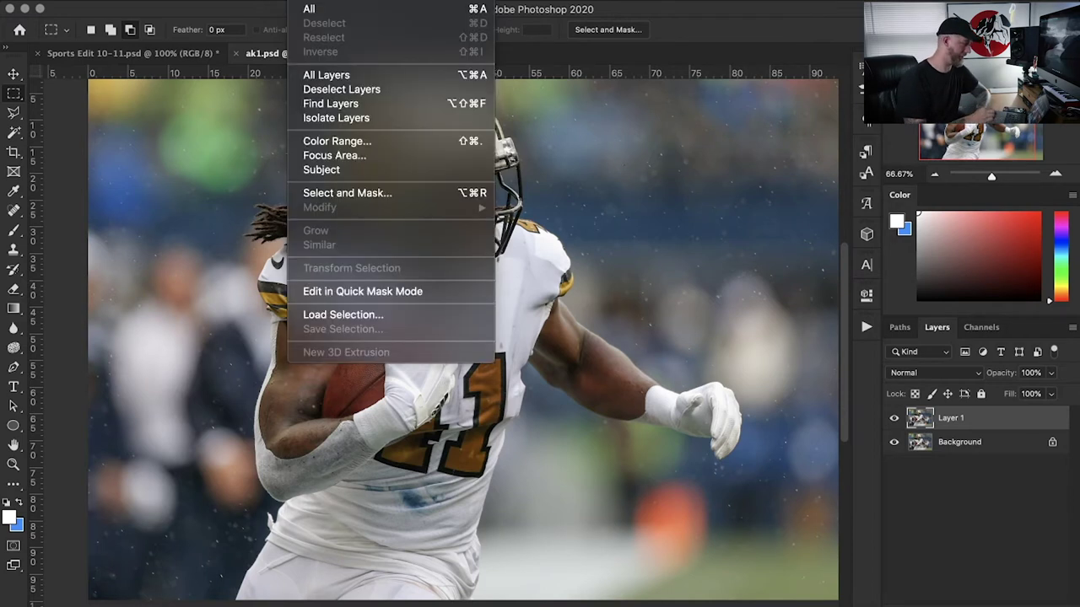
click(355, 170)
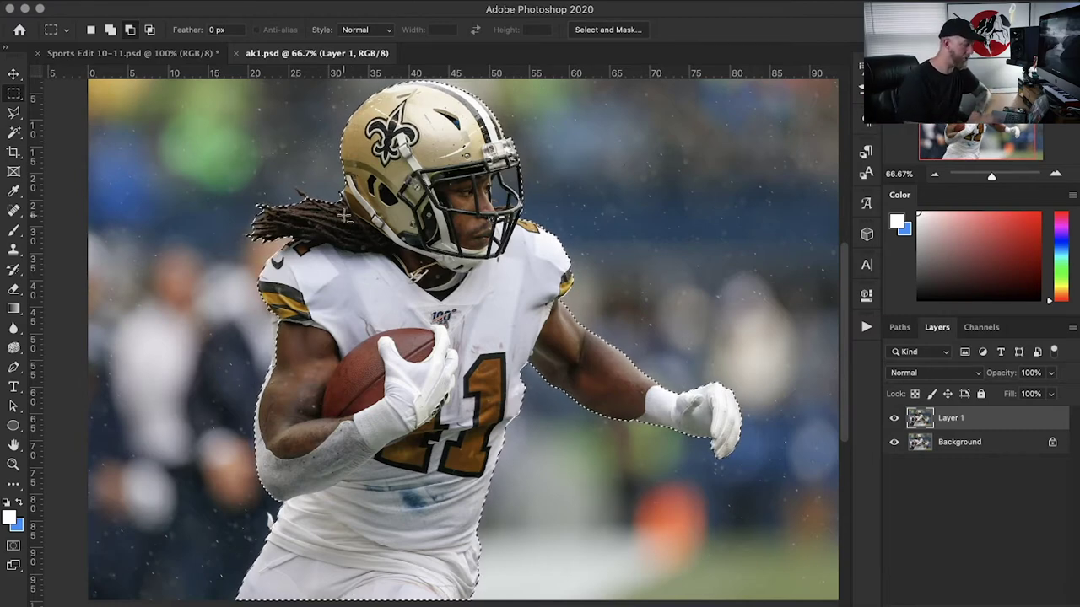
Step: At 200% zoom, add a pen-drawn area along the arm's sleeve edge to the selection
click(1055, 175)
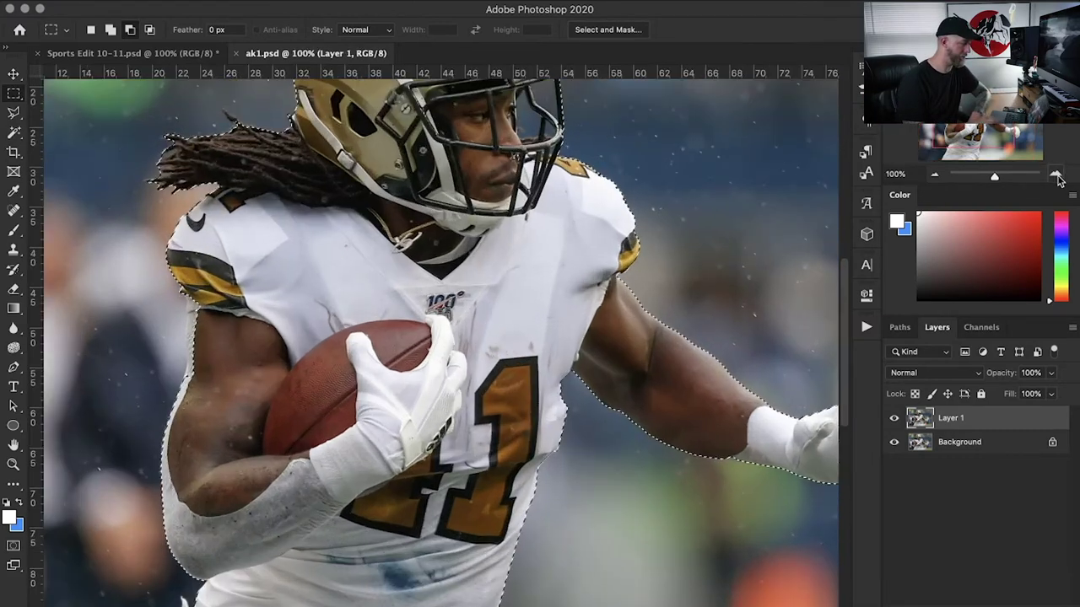
click(1055, 175)
drag(982, 141, 941, 128)
scroll(588, 263, up, 1)
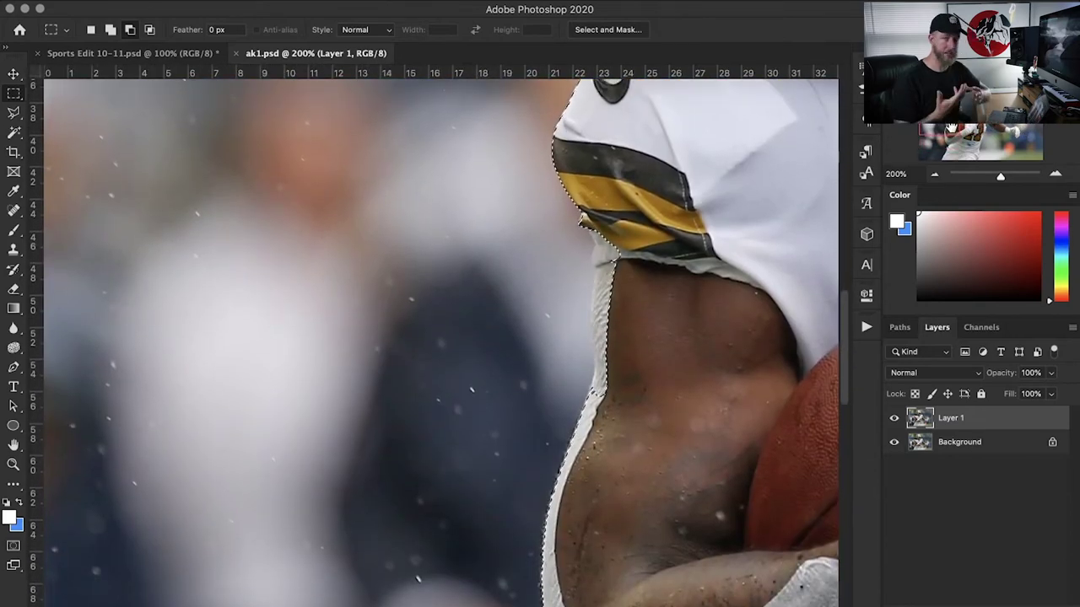
key(p)
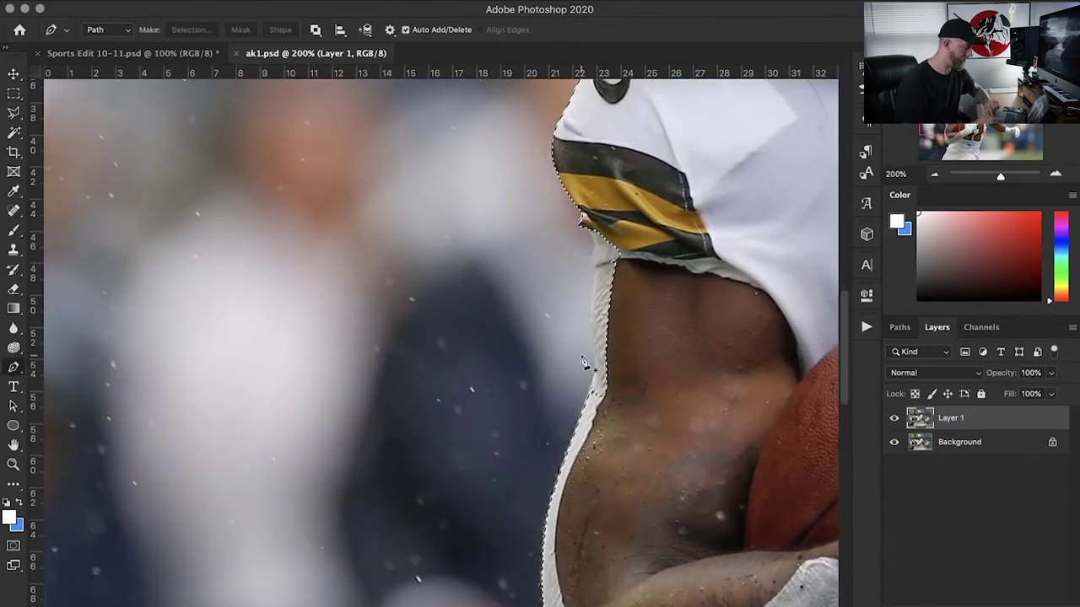
click(584, 404)
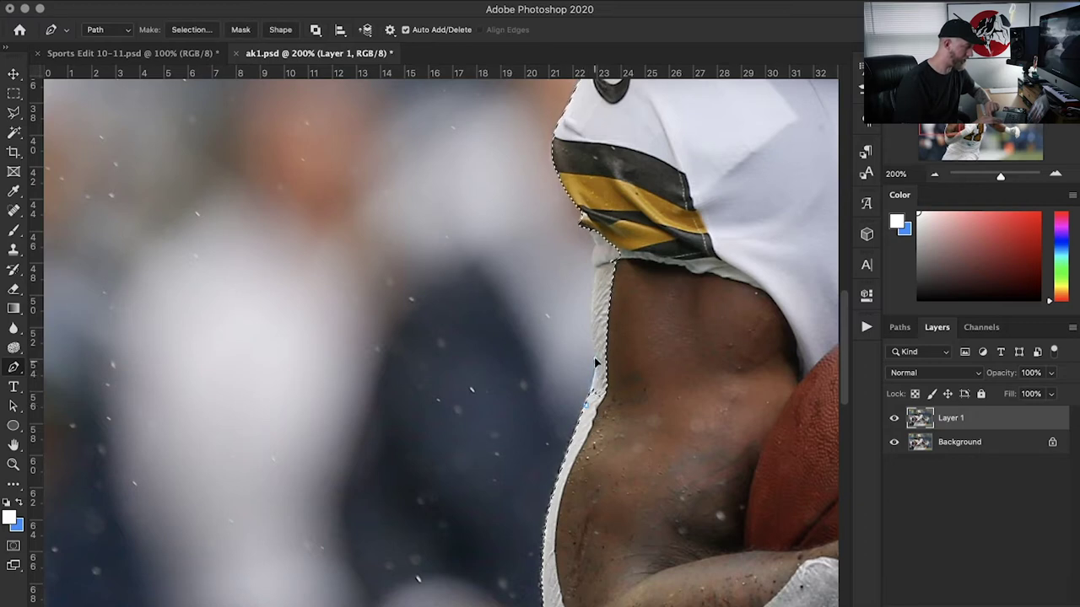
right_click(601, 275)
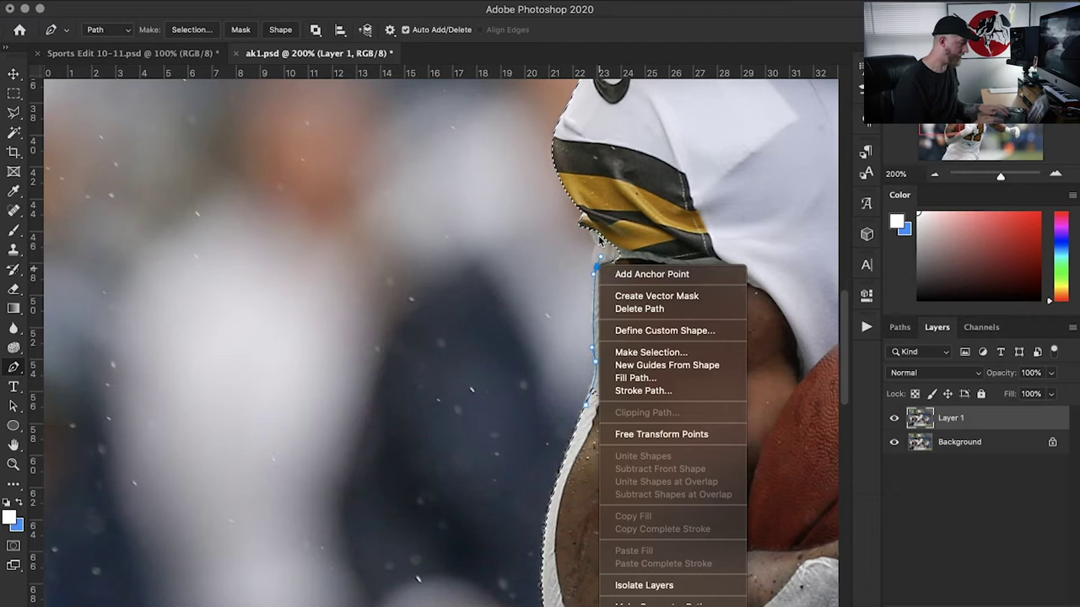
click(601, 264)
right_click(601, 269)
click(604, 239)
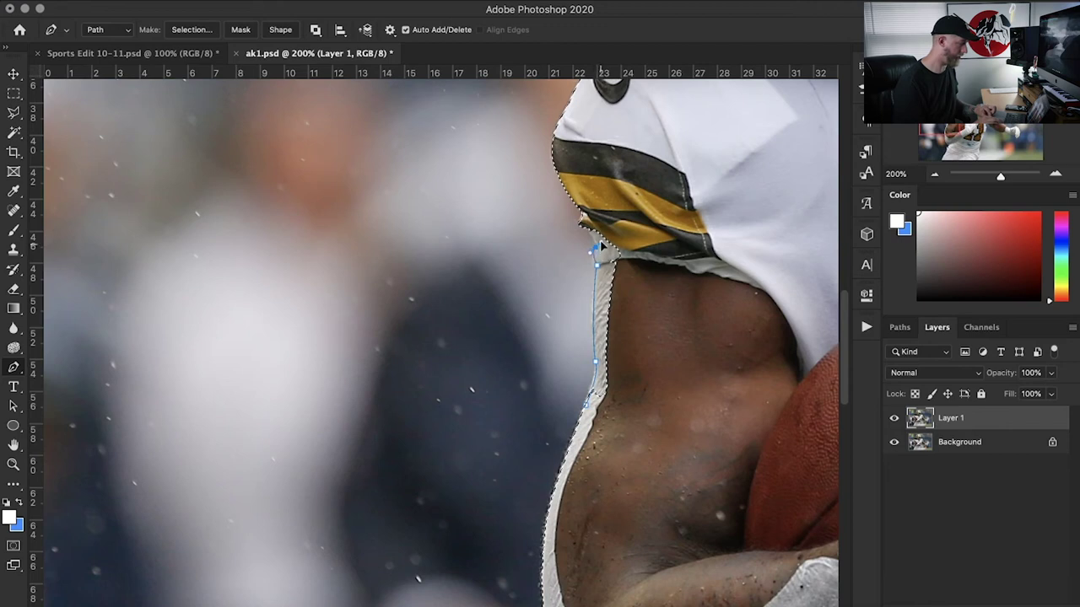
drag(668, 276, 668, 362)
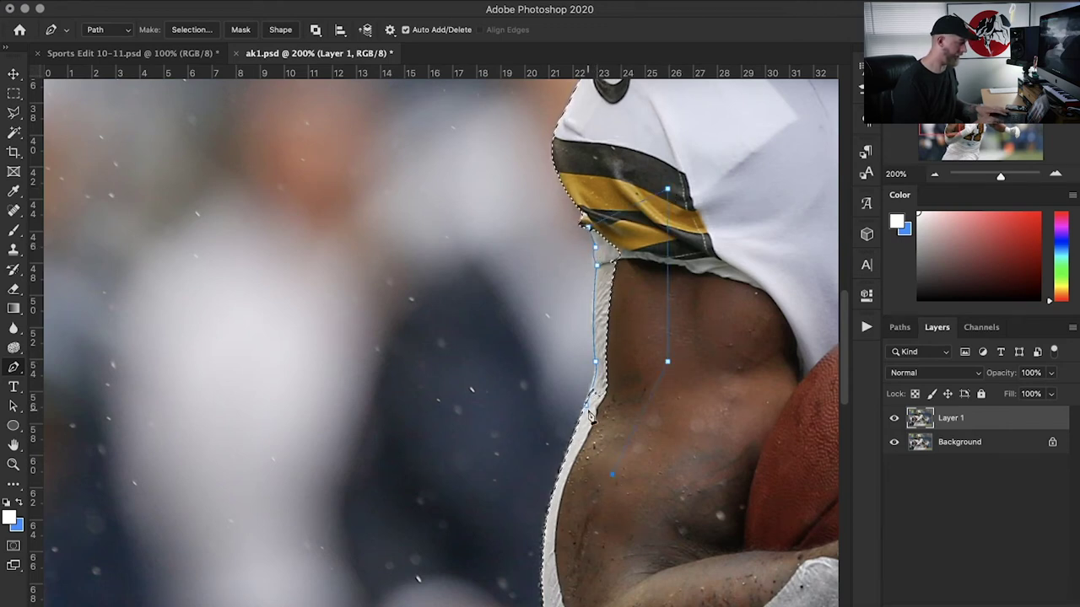
right_click(622, 381)
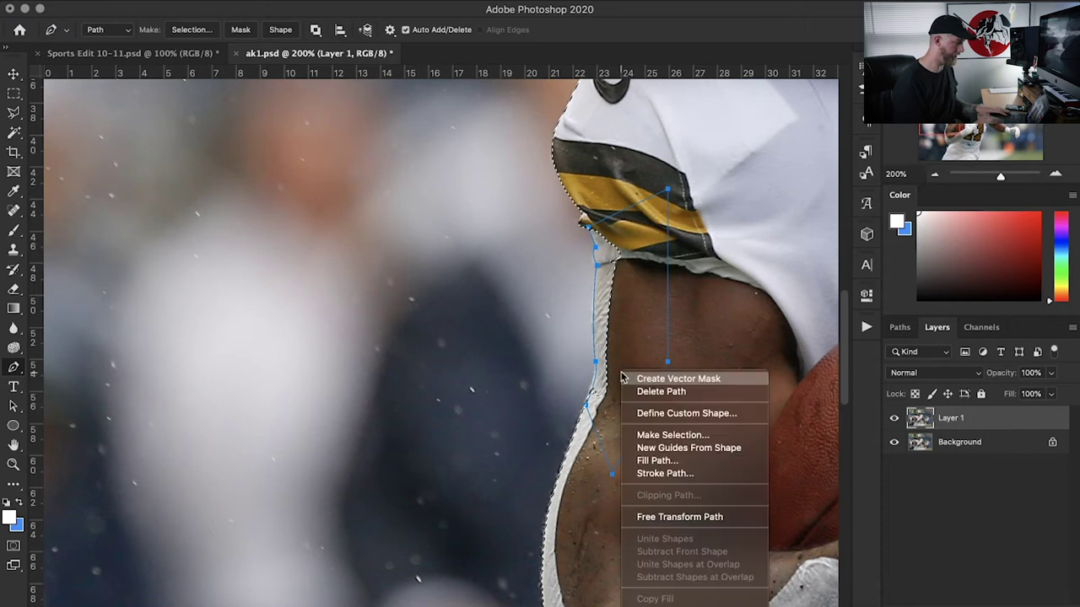
click(662, 428)
click(43, 133)
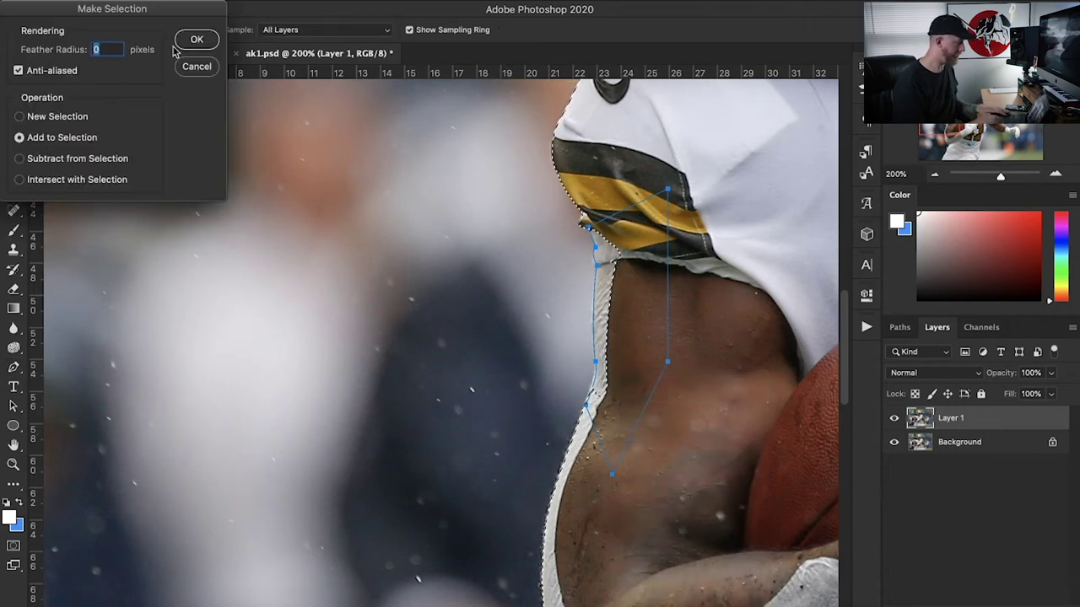
click(207, 40)
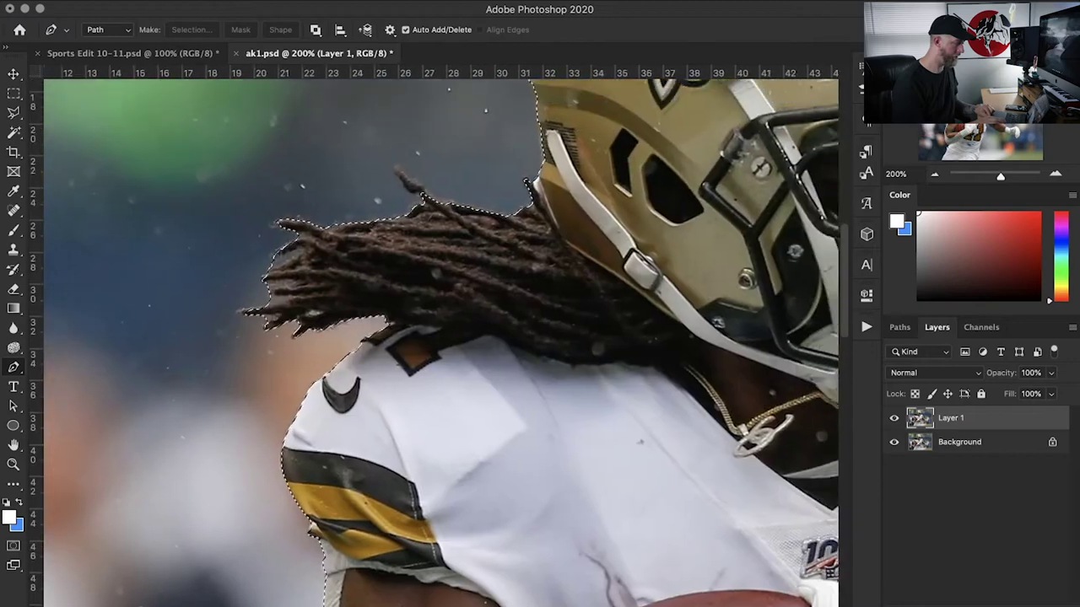
Step: Outline a facemask gap with the Pen tool and subtract it from the selection
scroll(438, 337, up, 10)
scroll(439, 337, right, 10)
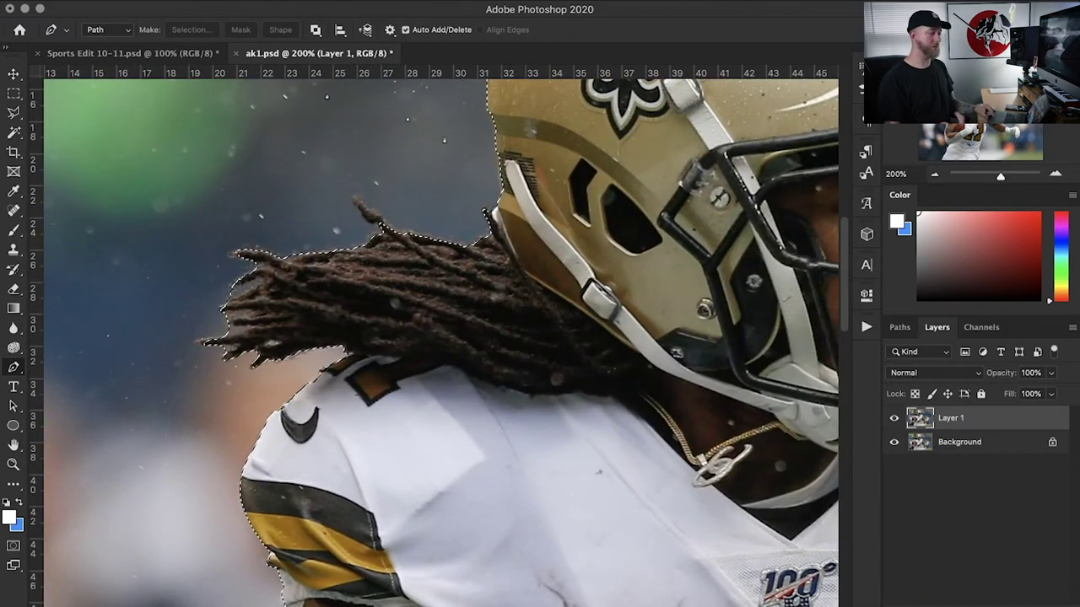
scroll(439, 337, right, 10)
right_click(344, 223)
key(Escape)
click(287, 202)
click(268, 285)
click(326, 275)
right_click(285, 201)
key(Escape)
right_click(342, 286)
click(385, 352)
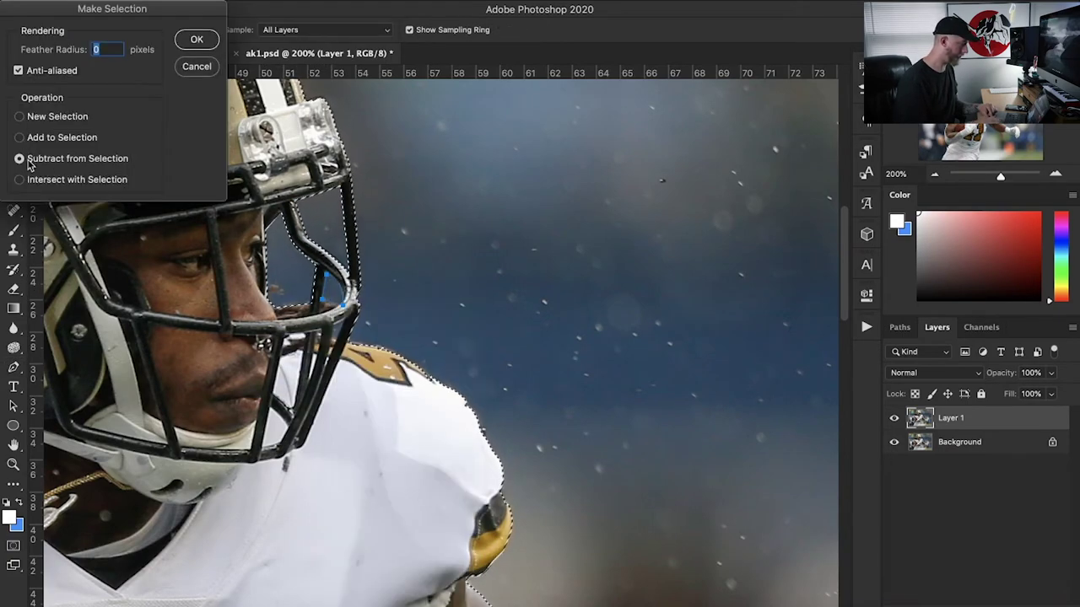
click(211, 38)
Step: Switch between the Lasso and Pen tools and zoom out to the whole player
scroll(467, 374, left, 15)
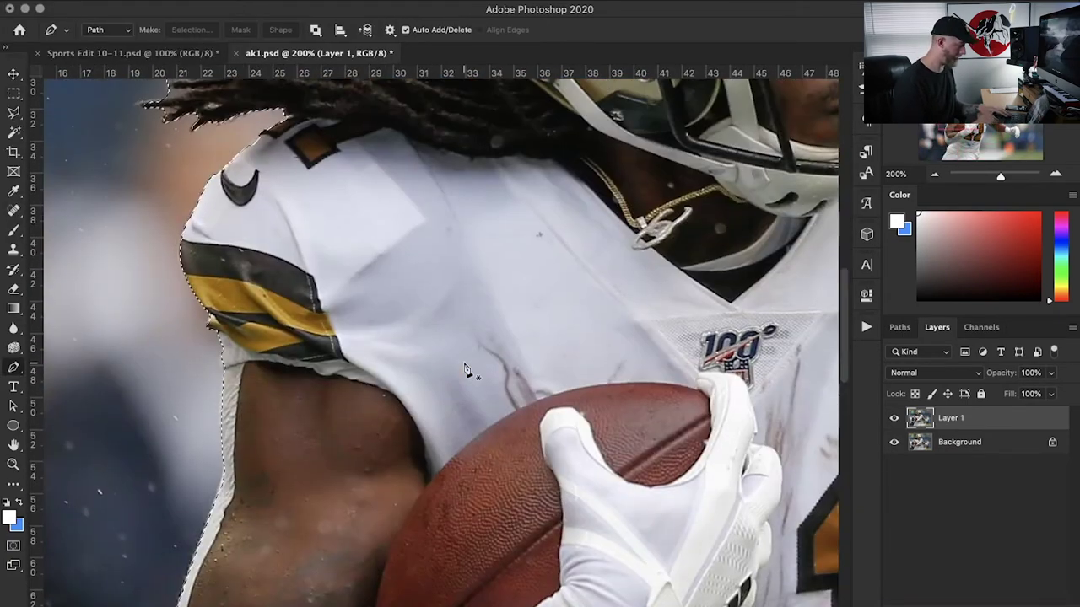
key(l)
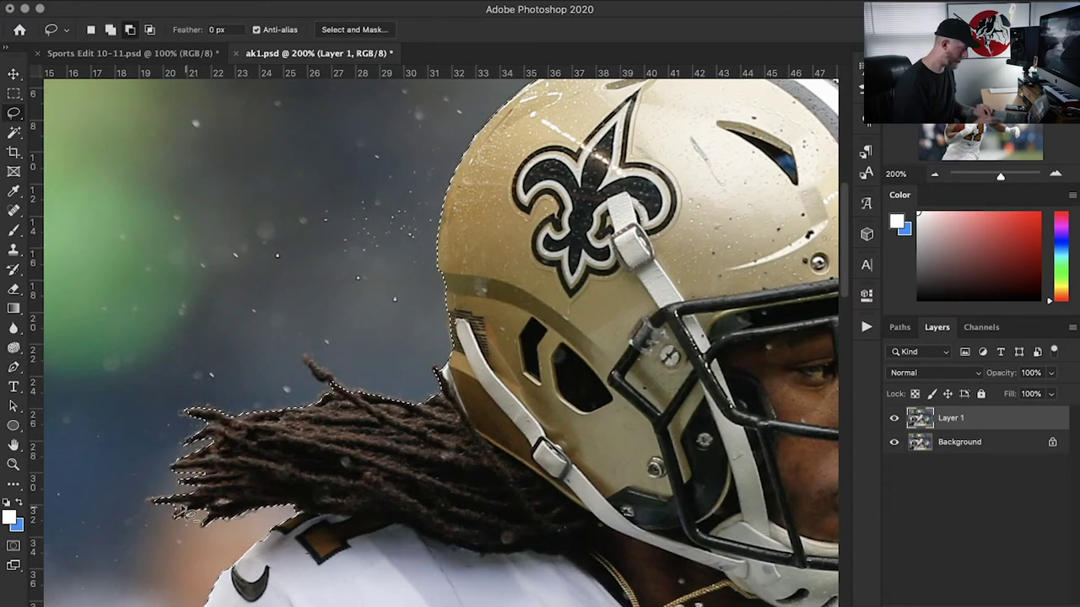
scroll(200, 133, right, 5)
scroll(201, 133, up, 2)
key(p)
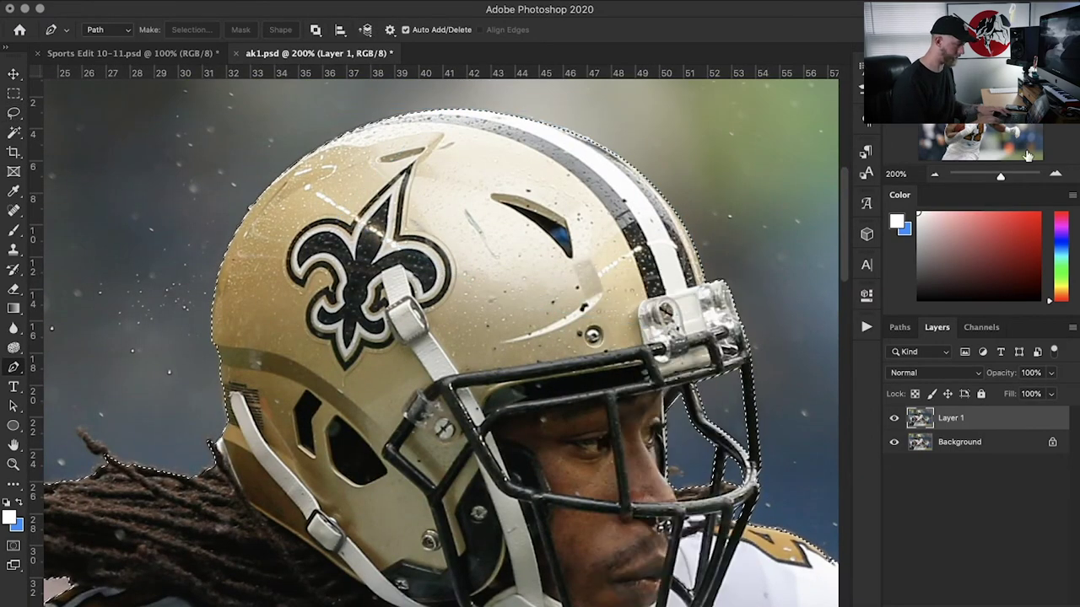
click(934, 174)
click(934, 174)
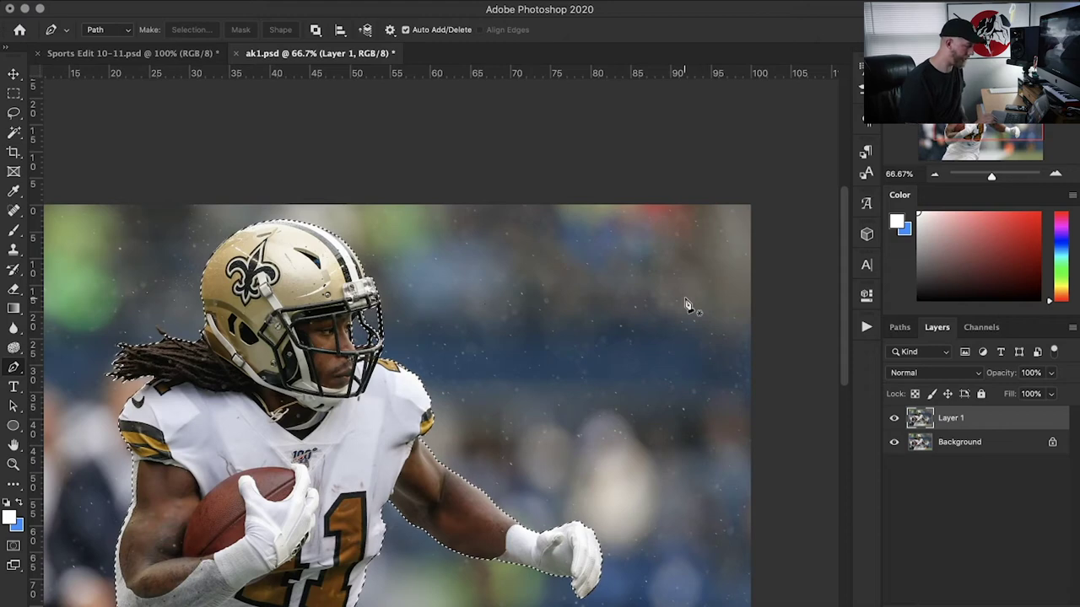
Step: Hide the Background, mask Layer 1 to the player selection, then save and close ak1.psd
scroll(687, 307, down, 3)
scroll(686, 306, left, 3)
scroll(690, 304, down, 1)
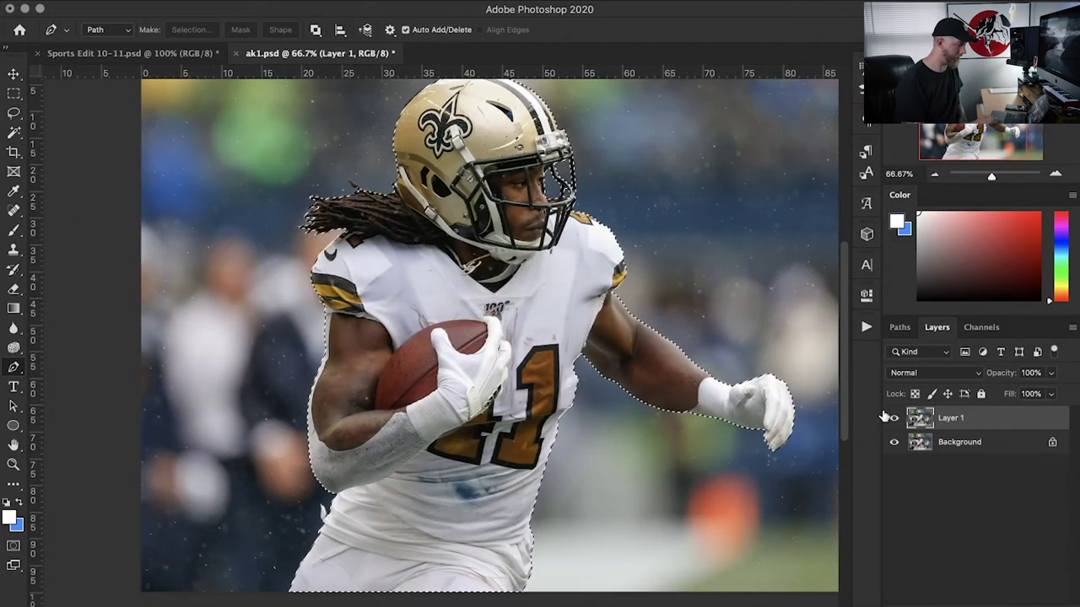
click(896, 443)
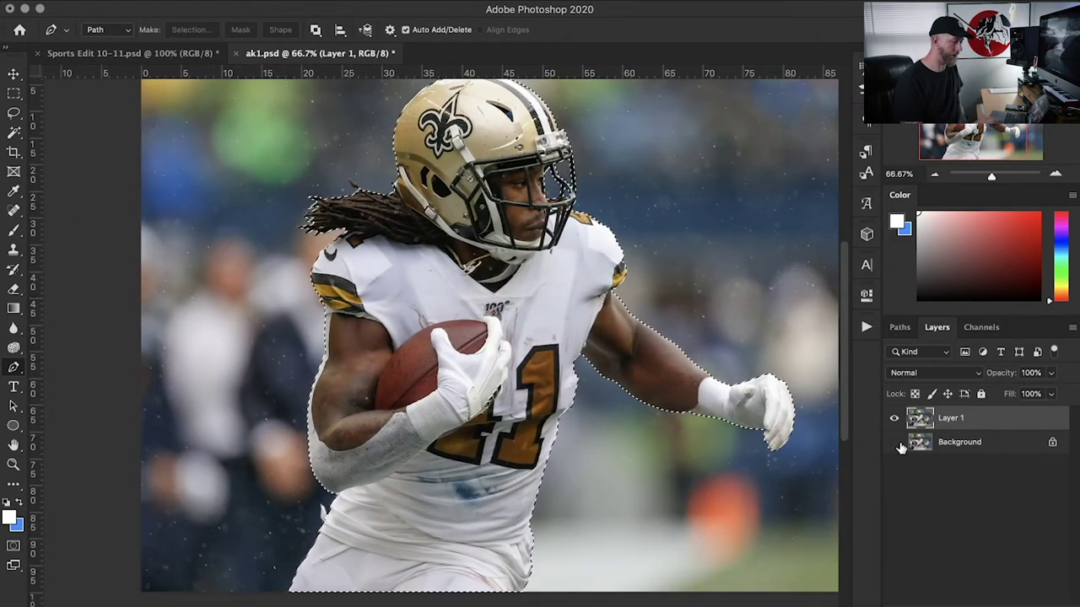
click(955, 600)
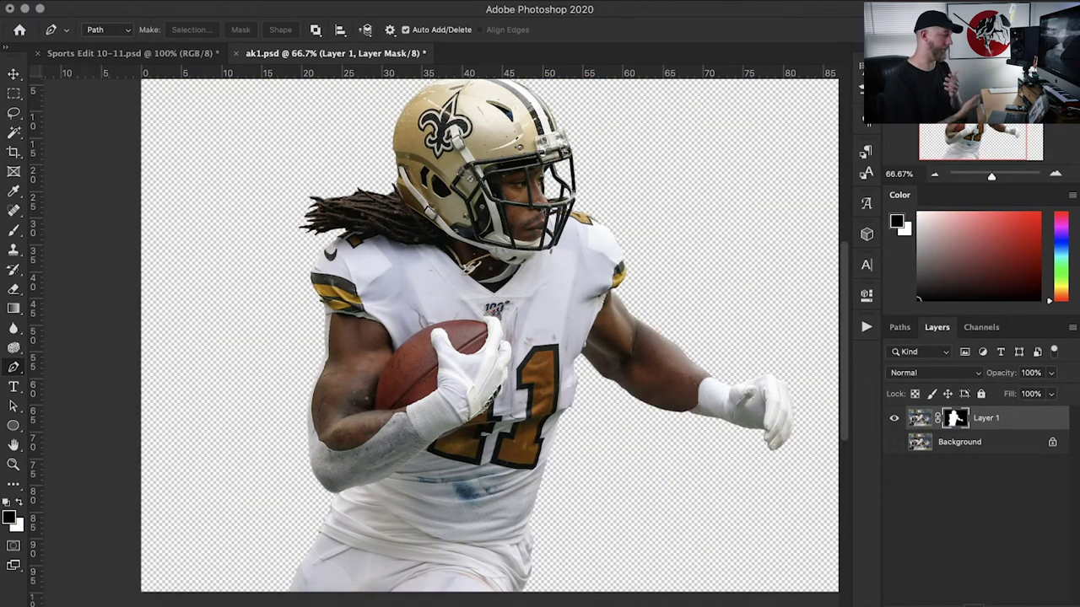
key(ctrl+s)
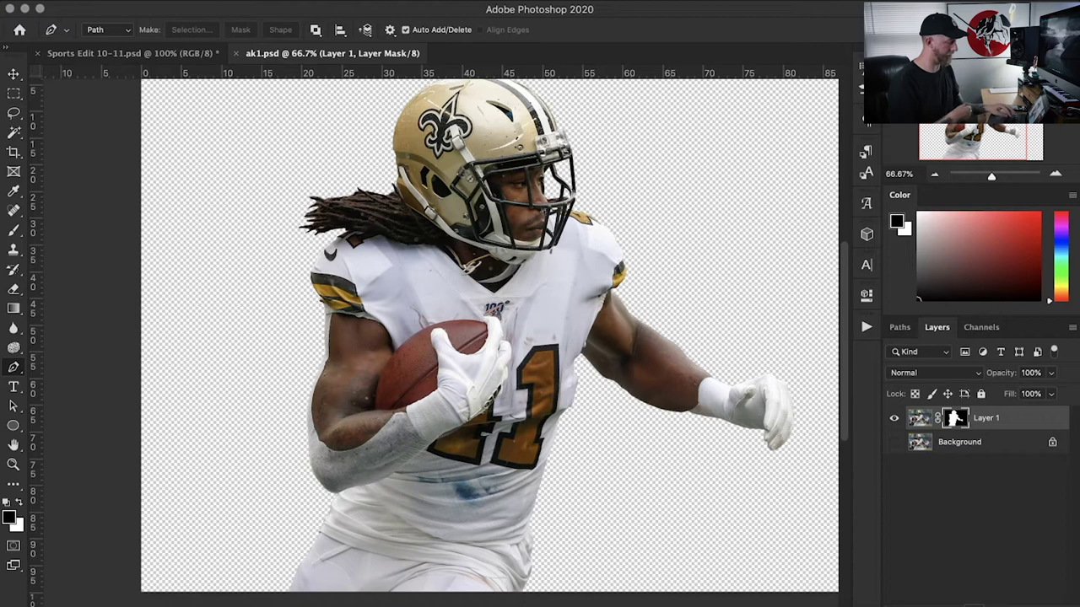
key(ctrl+w)
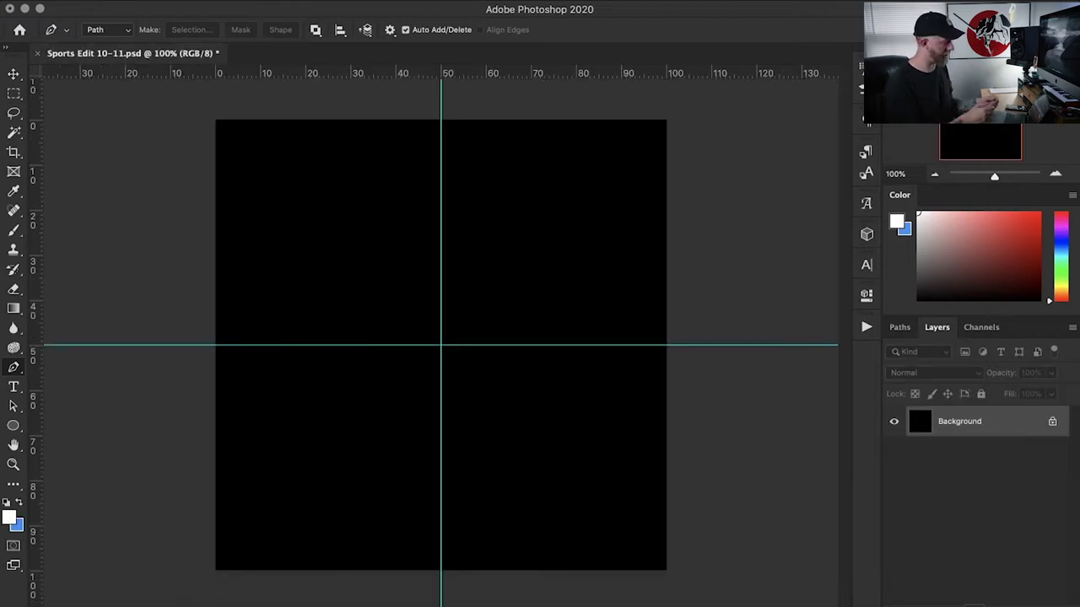
Step: Drag ak1.psd from the stuff folder onto the Sports Edit canvas
click(183, 600)
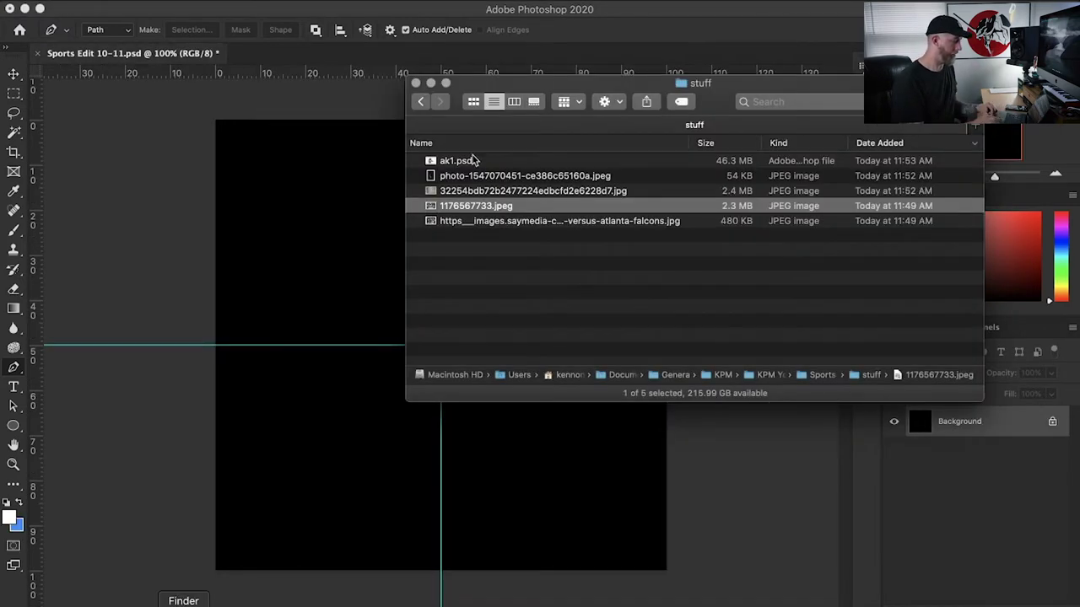
key(super+a)
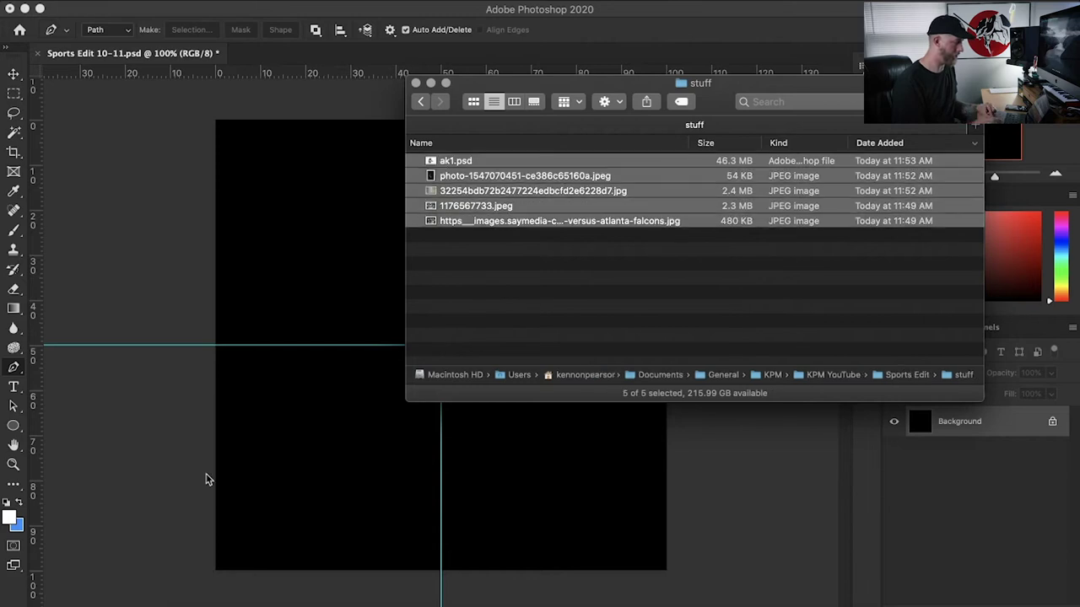
click(556, 291)
key(super+a)
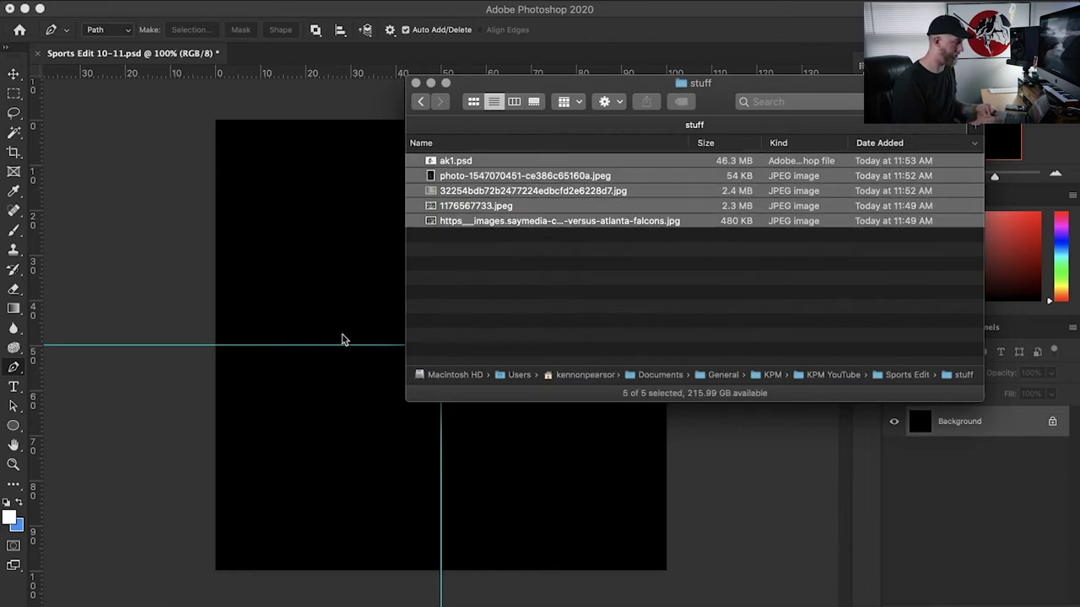
click(447, 160)
drag(440, 161, 310, 410)
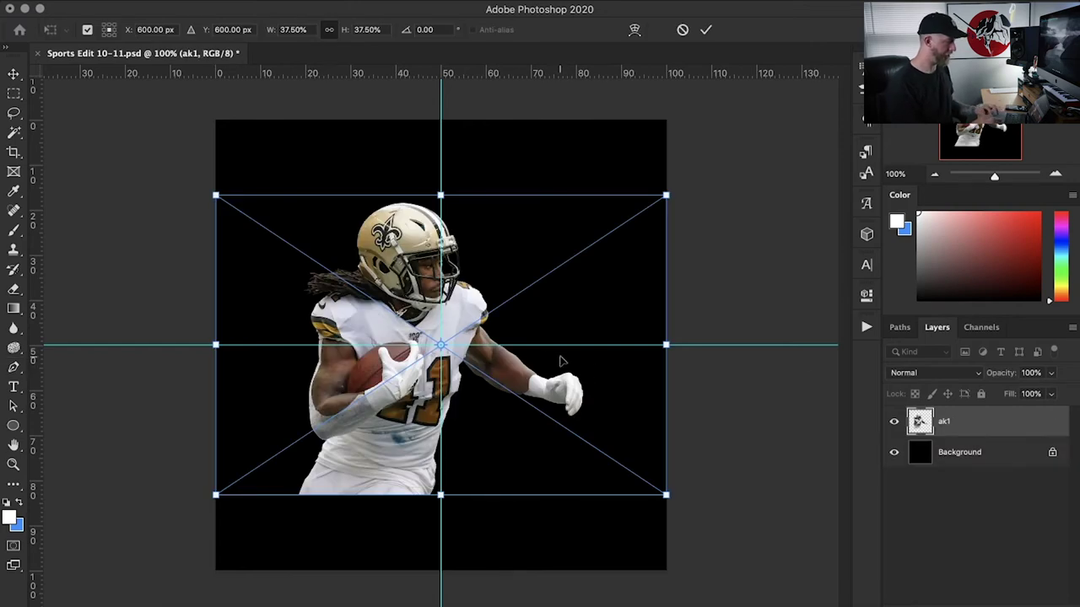
Step: Scale the placed player to 56% and centre it on the canvas
drag(395, 270, 421, 291)
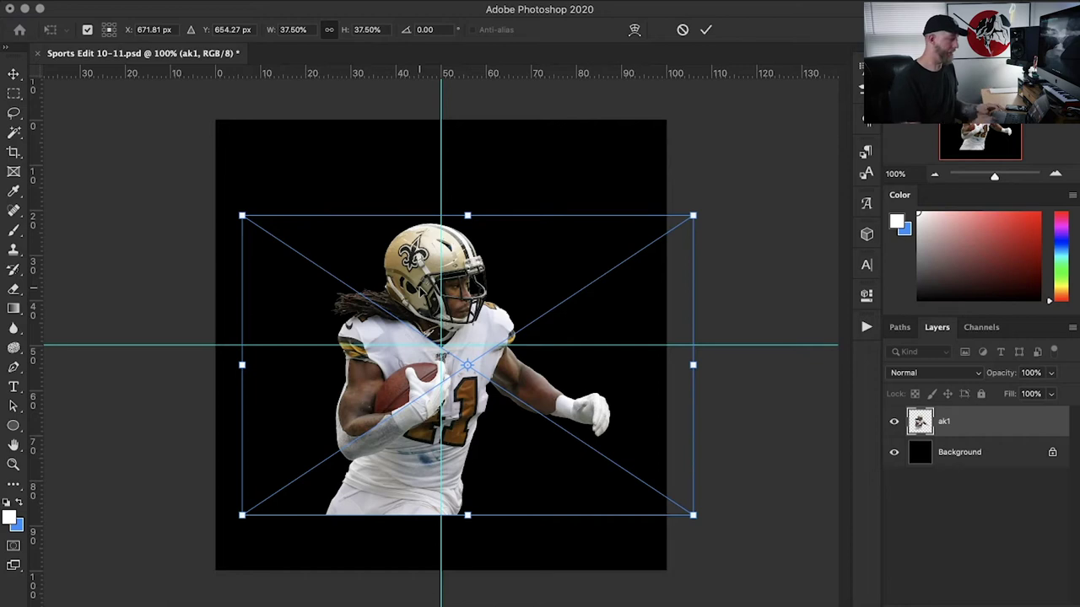
click(370, 30)
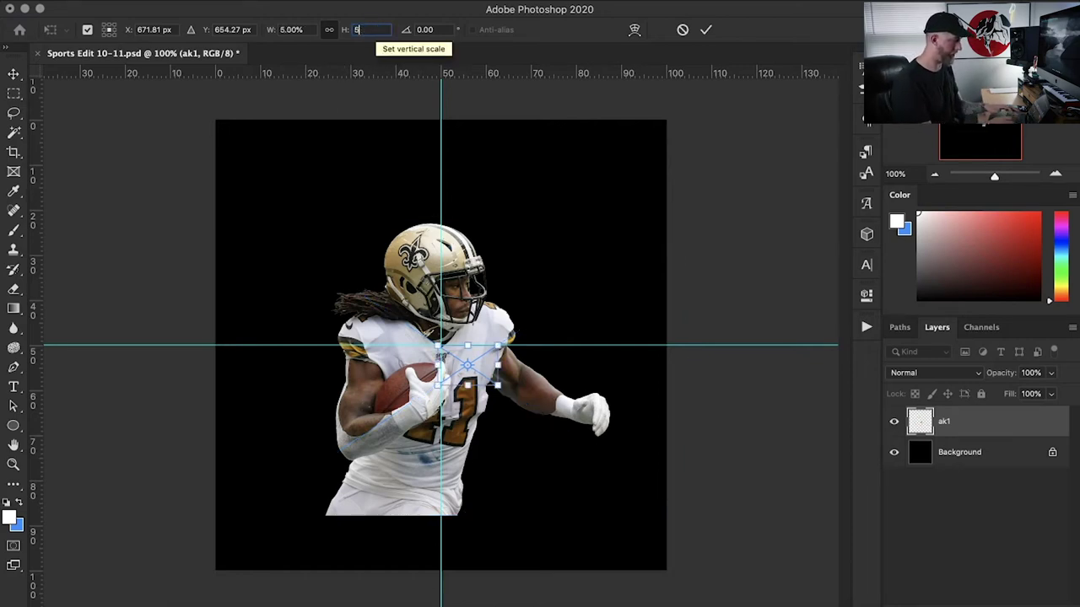
text(50)
key(Return)
text(75)
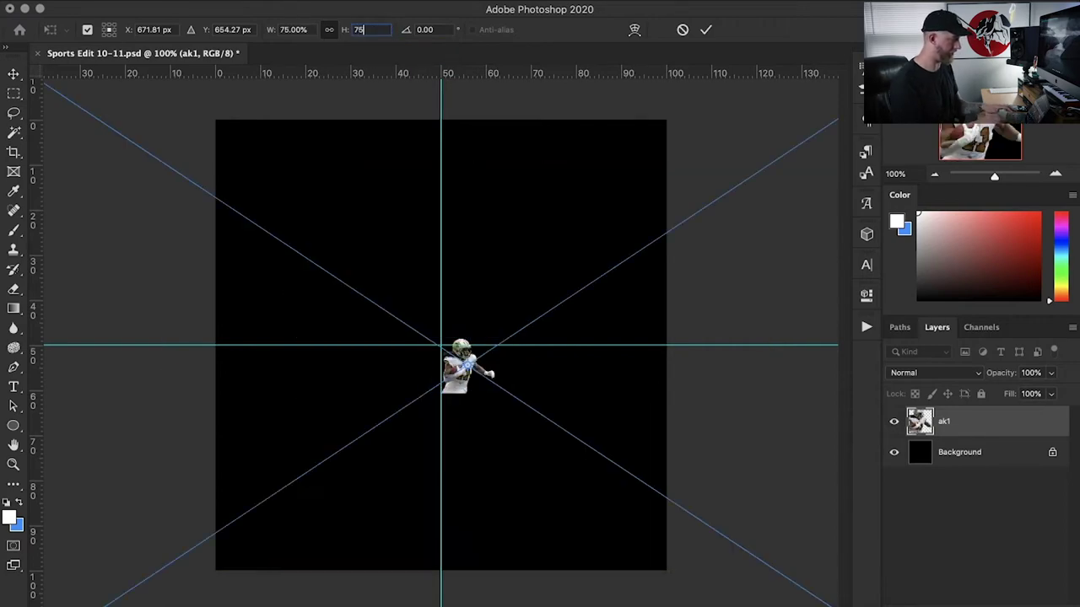
key(BackSpace)
key(BackSpace)
text(60)
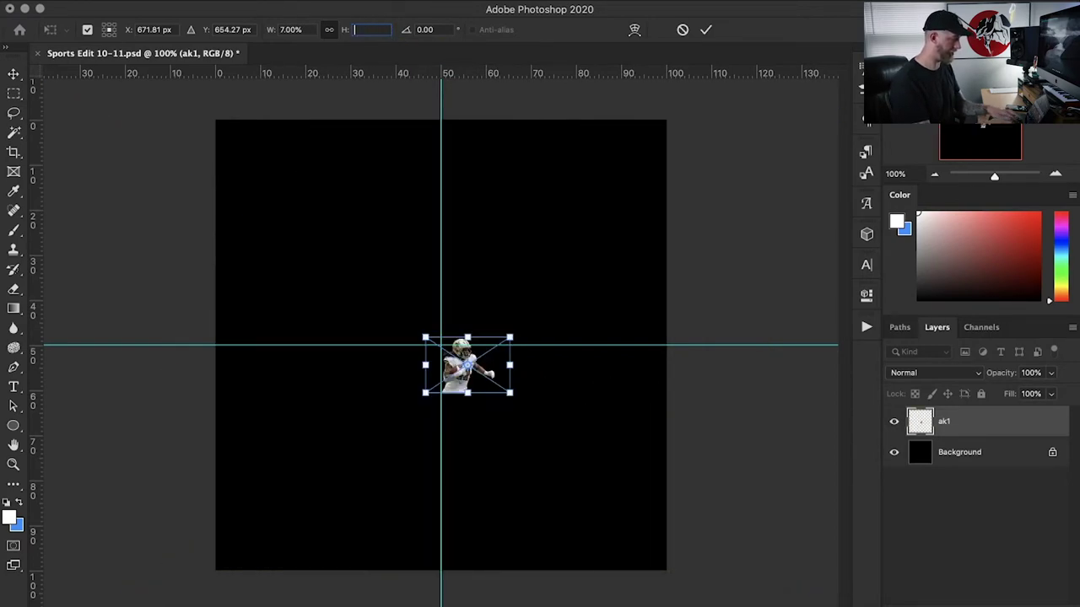
drag(472, 243, 437, 241)
click(383, 29)
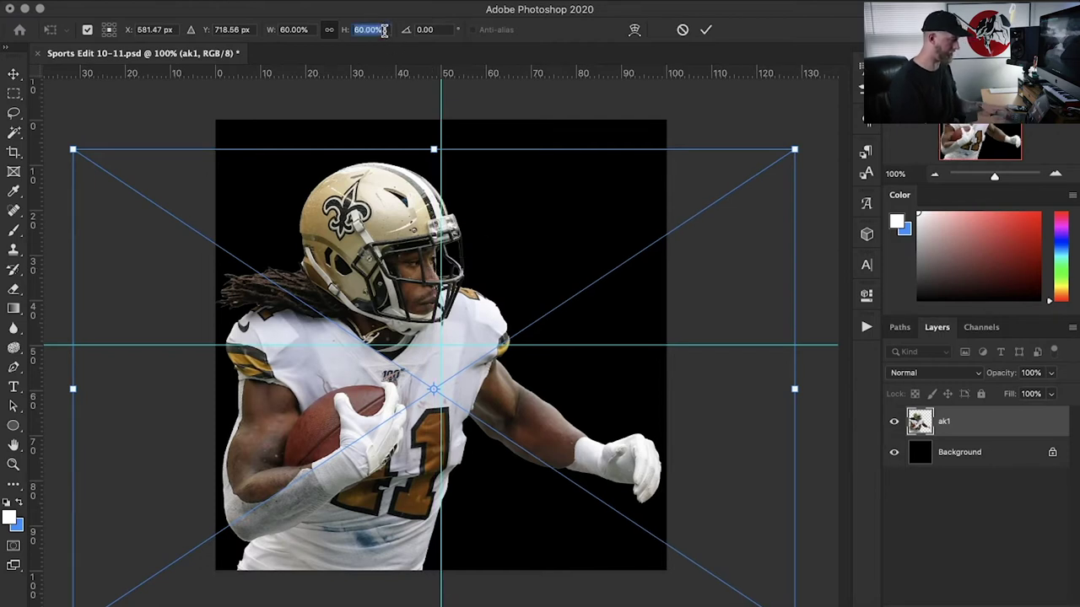
text(56)
key(Return)
Step: Commit the placement and move the player higher on the canvas
key(p)
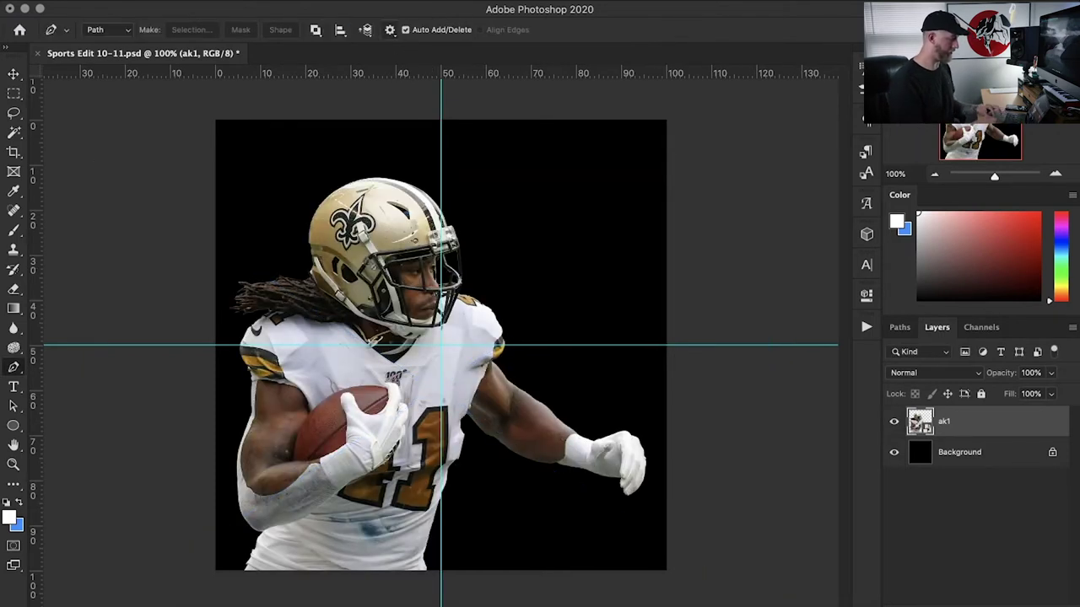
key(v)
drag(579, 425, 567, 386)
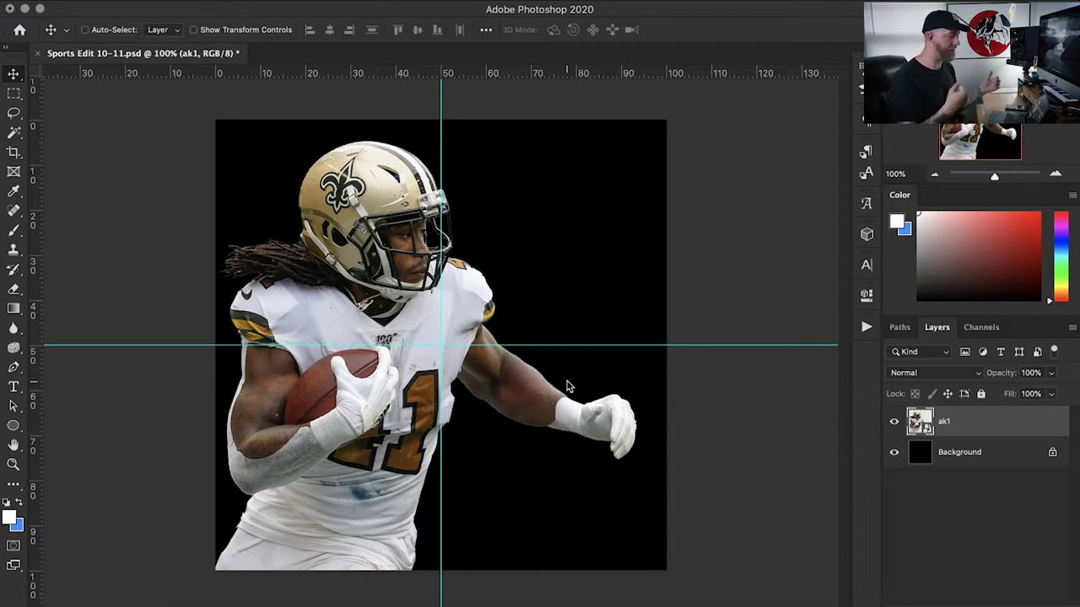
Step: Fill the Background layer white and save Sports Edit, accepting the compatibility prompt
click(921, 462)
key(alt+BackSpace)
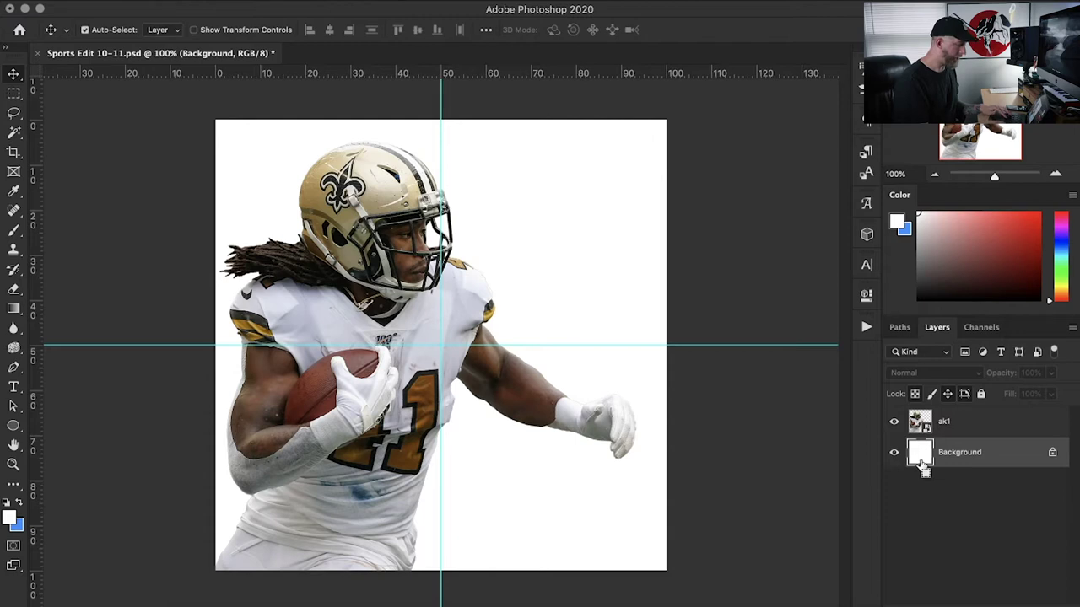
key(super+s)
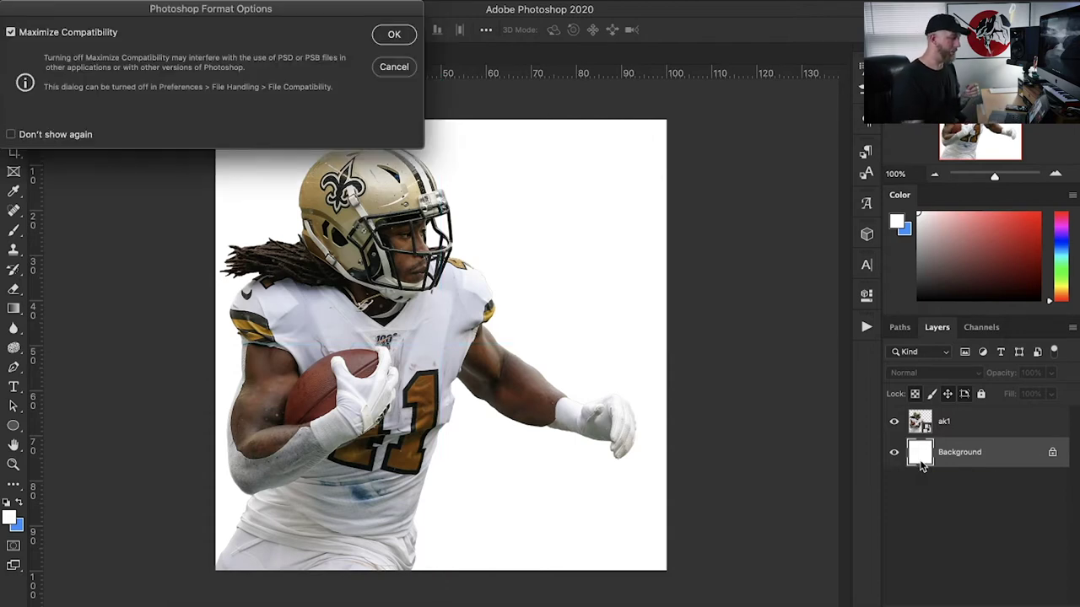
key(Return)
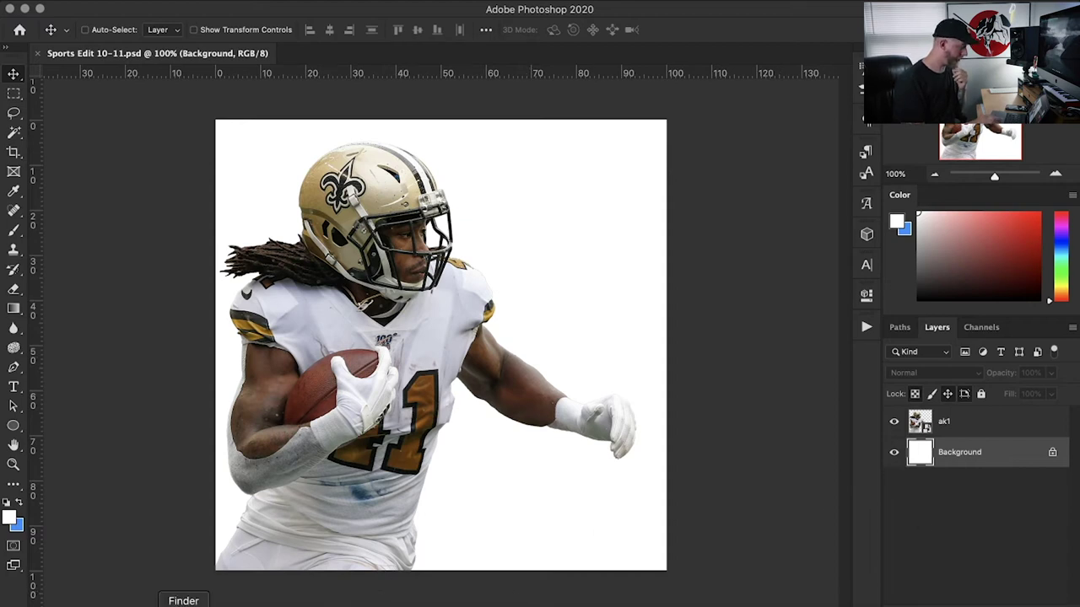
Step: Place the concrete texture image into the poster and scale it to cover the whole canvas
click(183, 604)
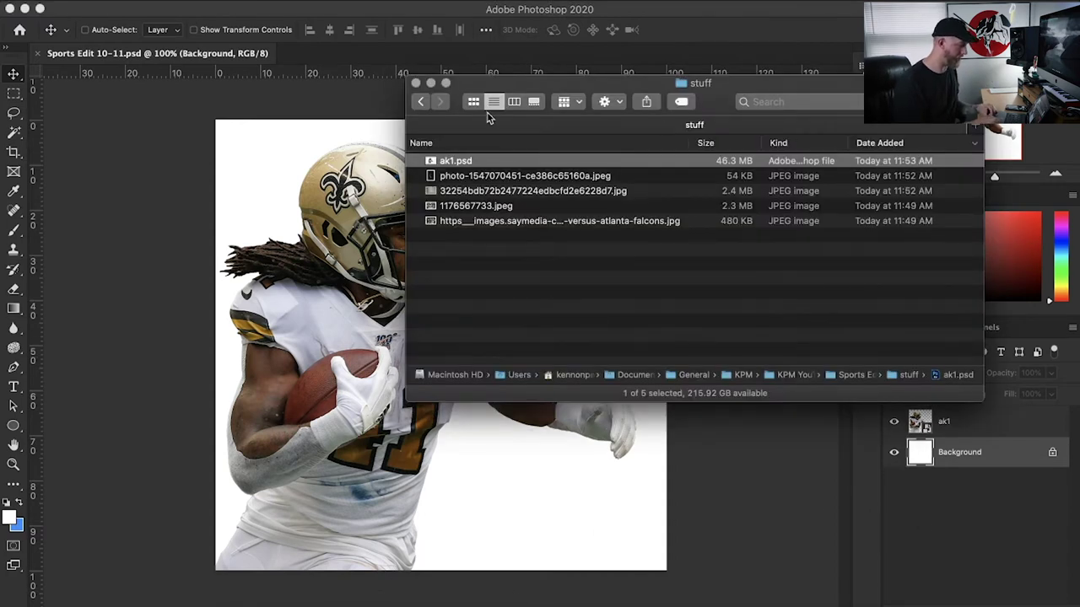
click(474, 102)
click(643, 273)
drag(447, 167, 221, 310)
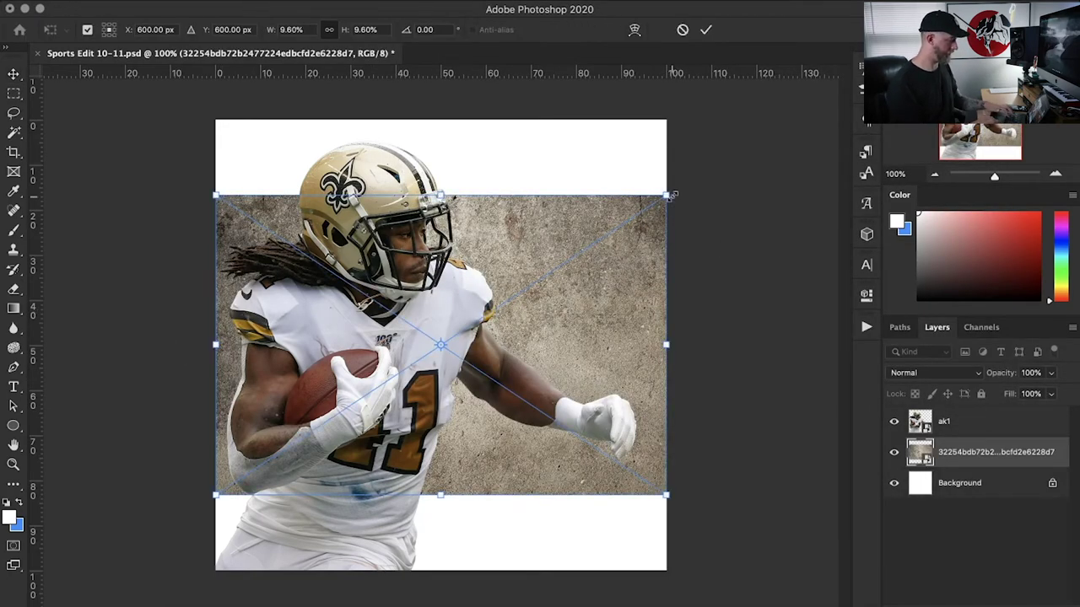
drag(673, 200, 767, 89)
key(Return)
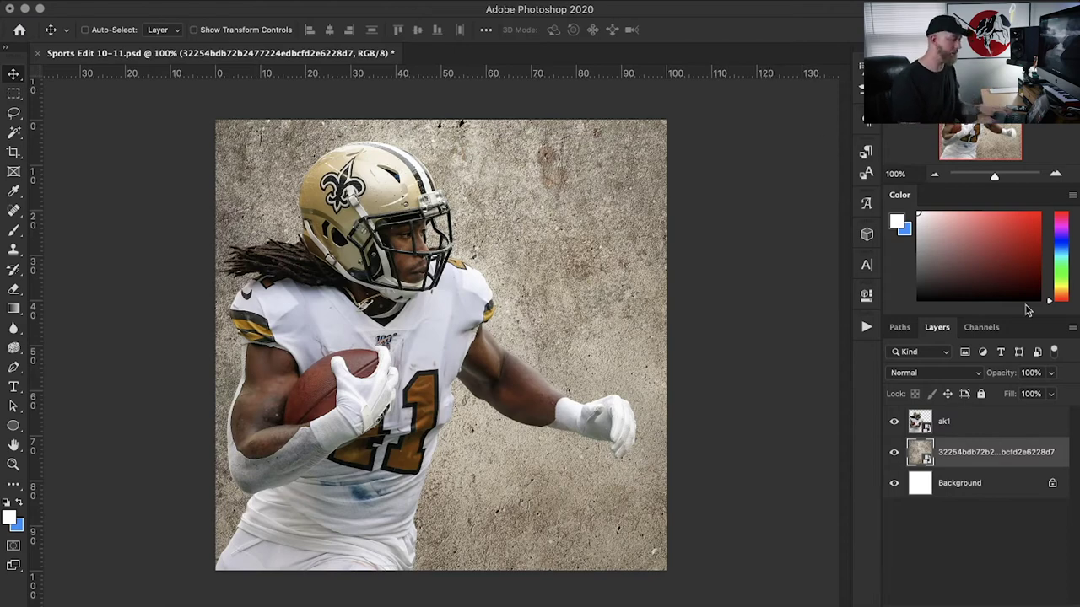
Step: Rename the texture layer to 'concrete'
double_click(984, 452)
text(concrete)
key(Return)
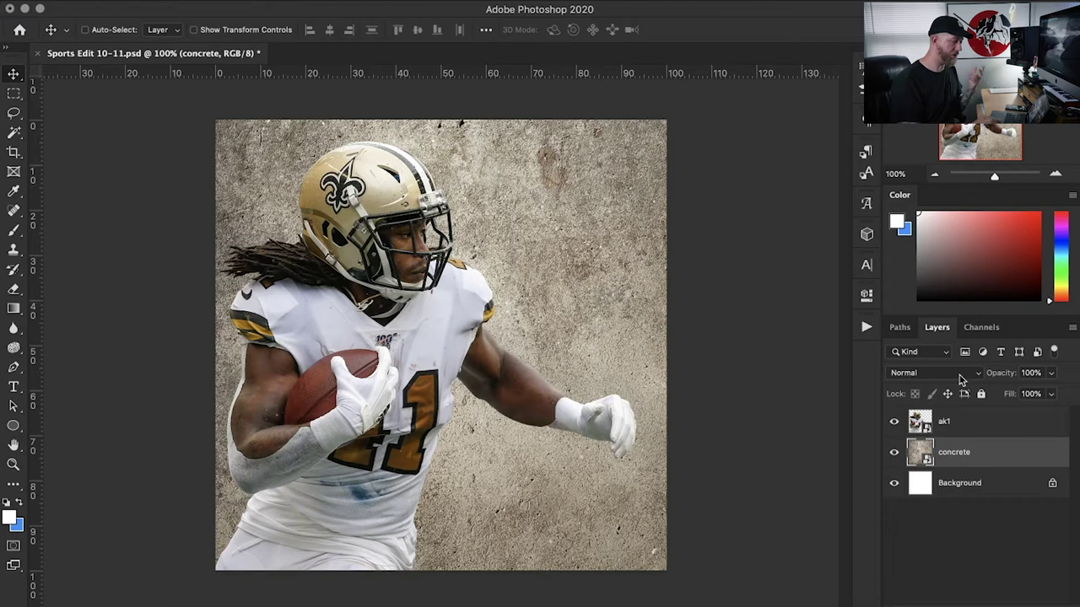
Step: Reset colours to black and white, save, and add a Gradient Map adjustment above concrete
key(d)
key(super+s)
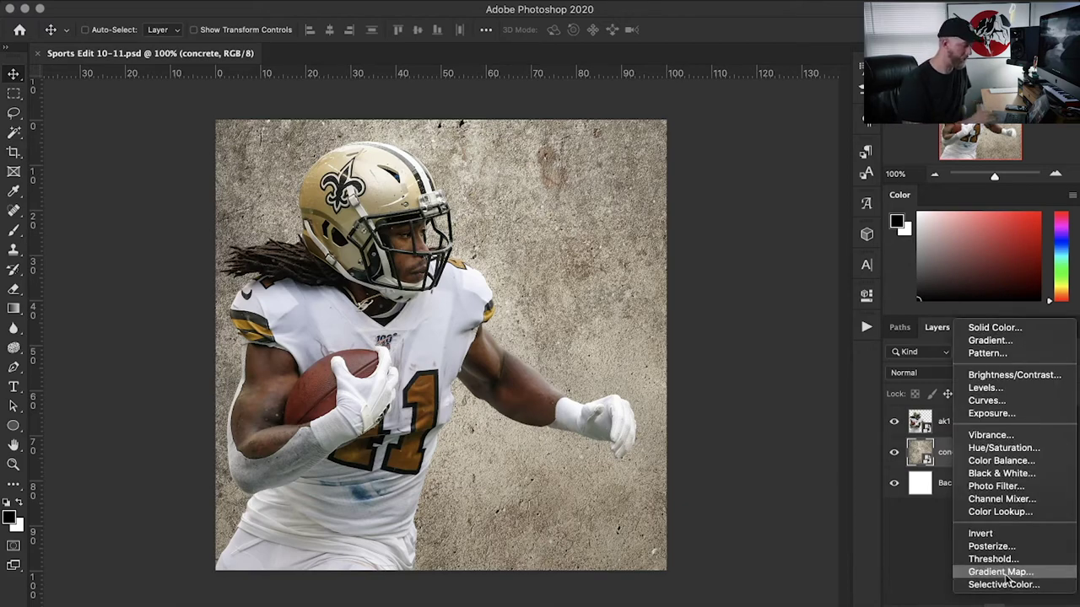
click(1006, 575)
Step: Set the Gradient Map 1 adjustment's blend mode to Color
click(866, 299)
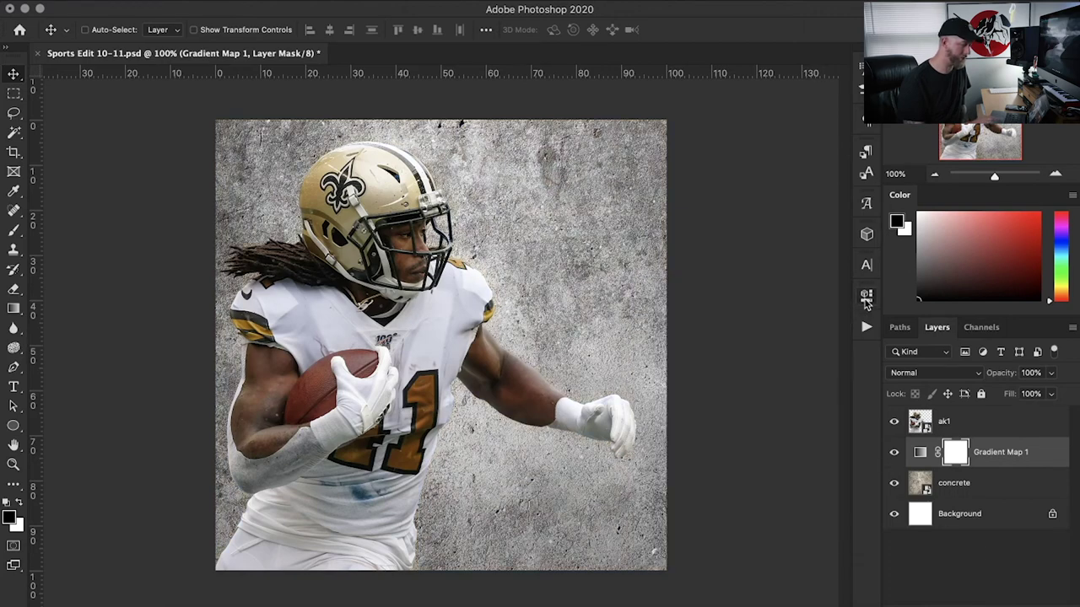
click(910, 374)
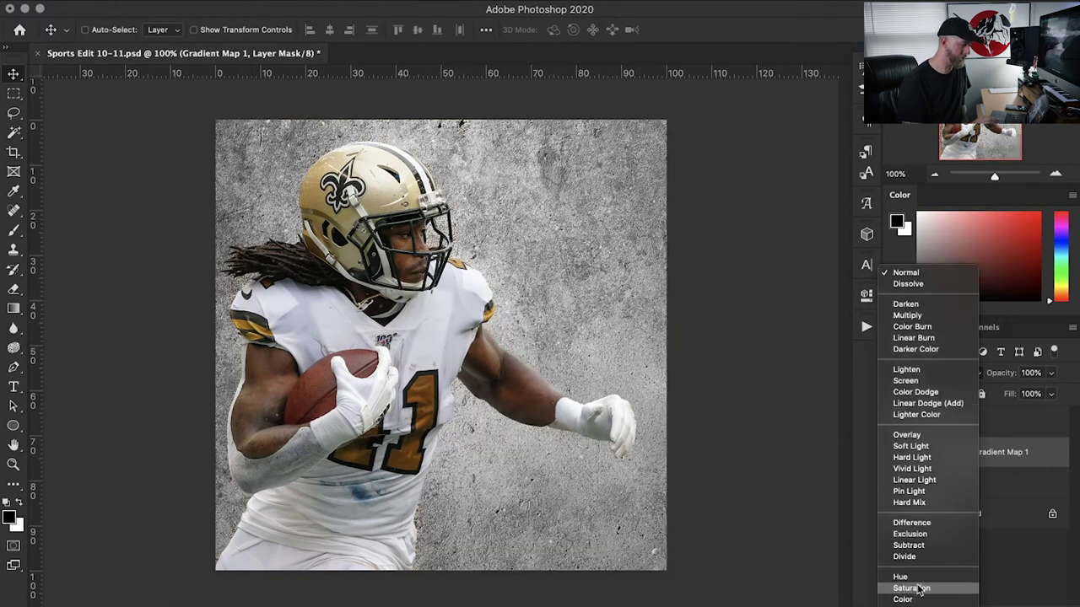
click(911, 599)
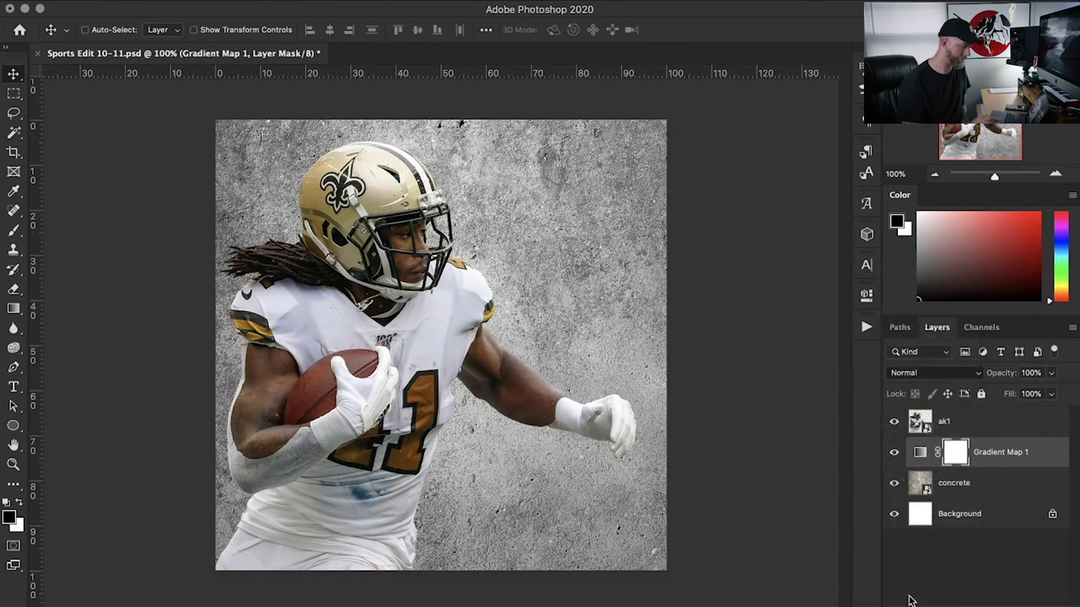
Step: Lower the concrete layer's opacity to 25% and save the document
click(970, 494)
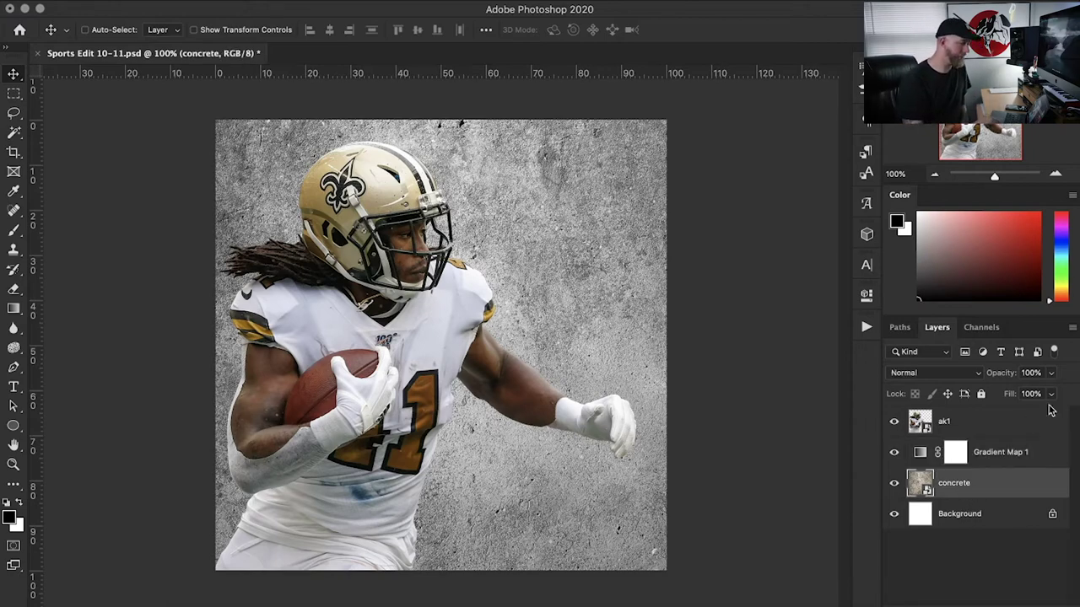
click(1052, 375)
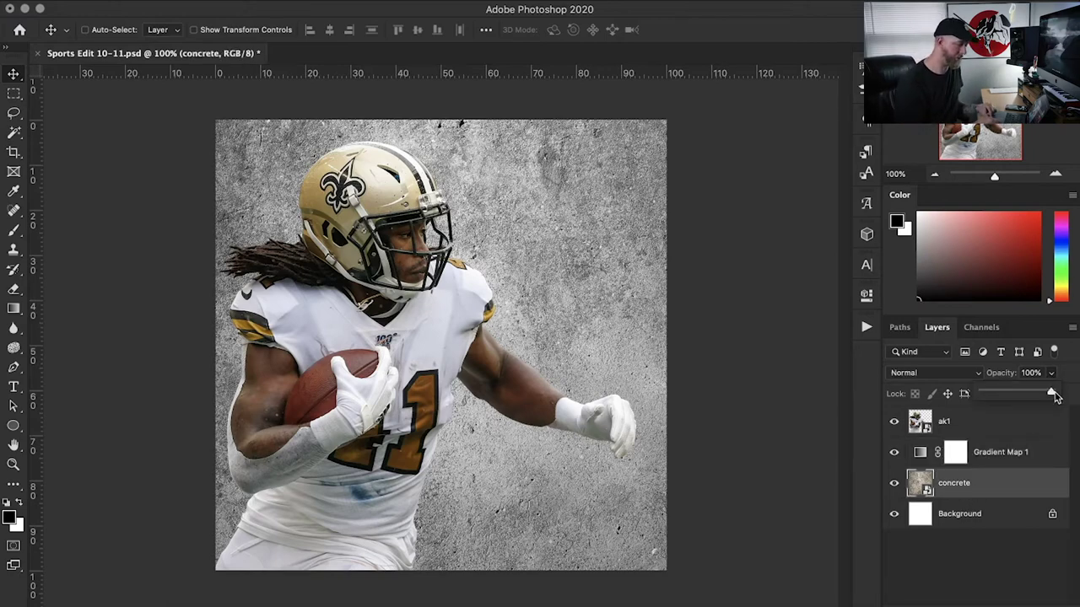
drag(1053, 394, 998, 401)
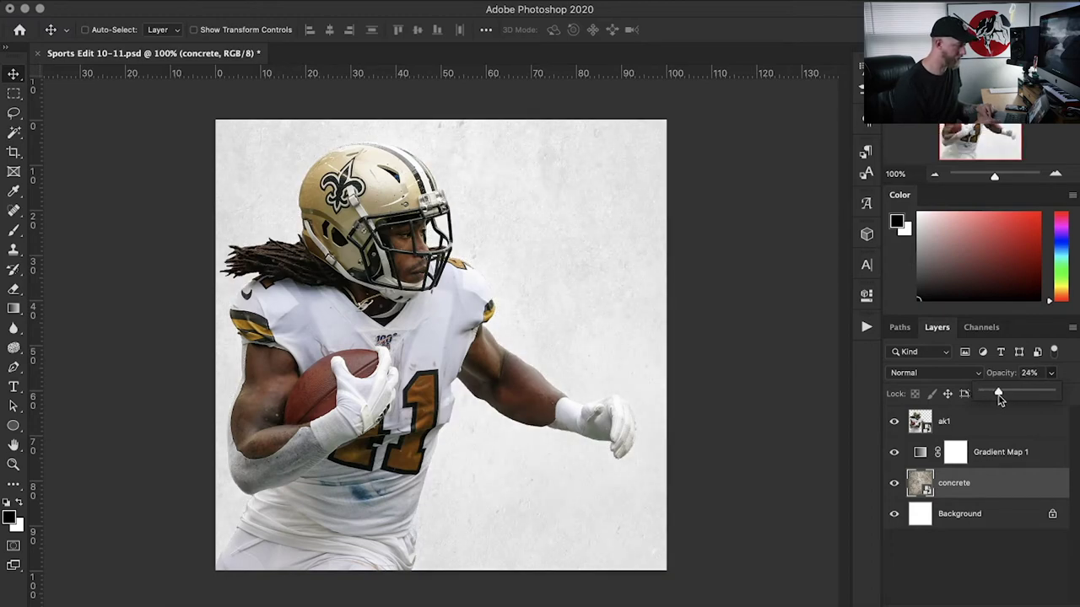
drag(999, 400, 999, 399)
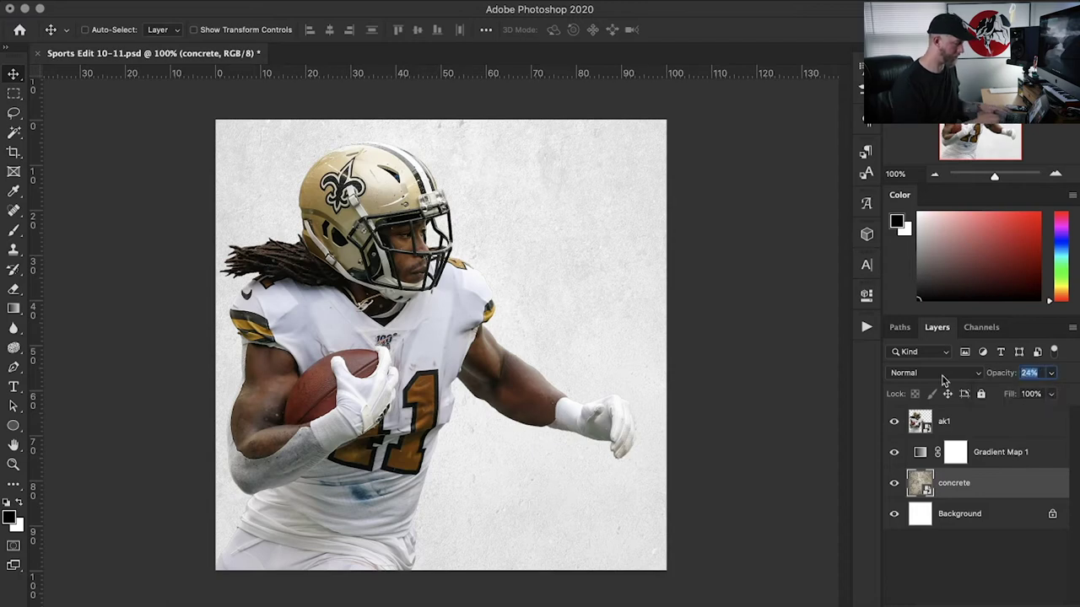
text(25)
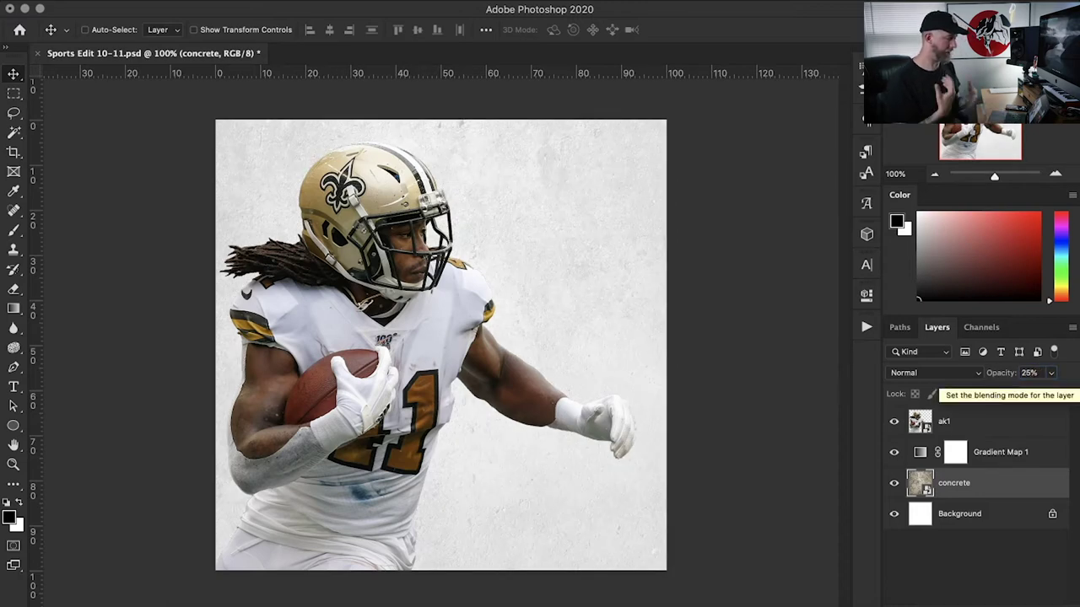
click(15, 94)
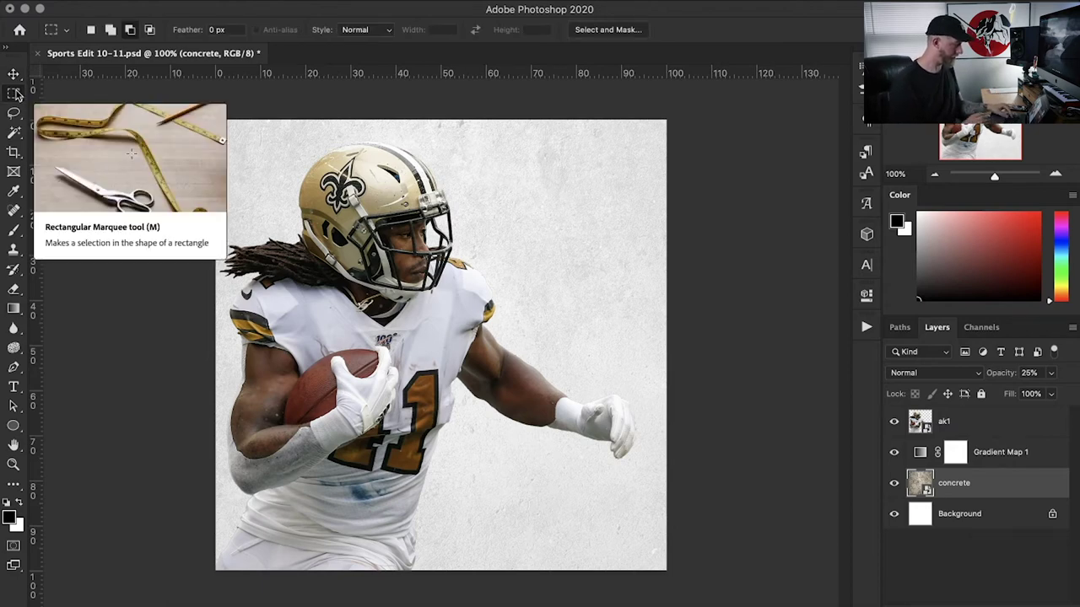
key(super+s)
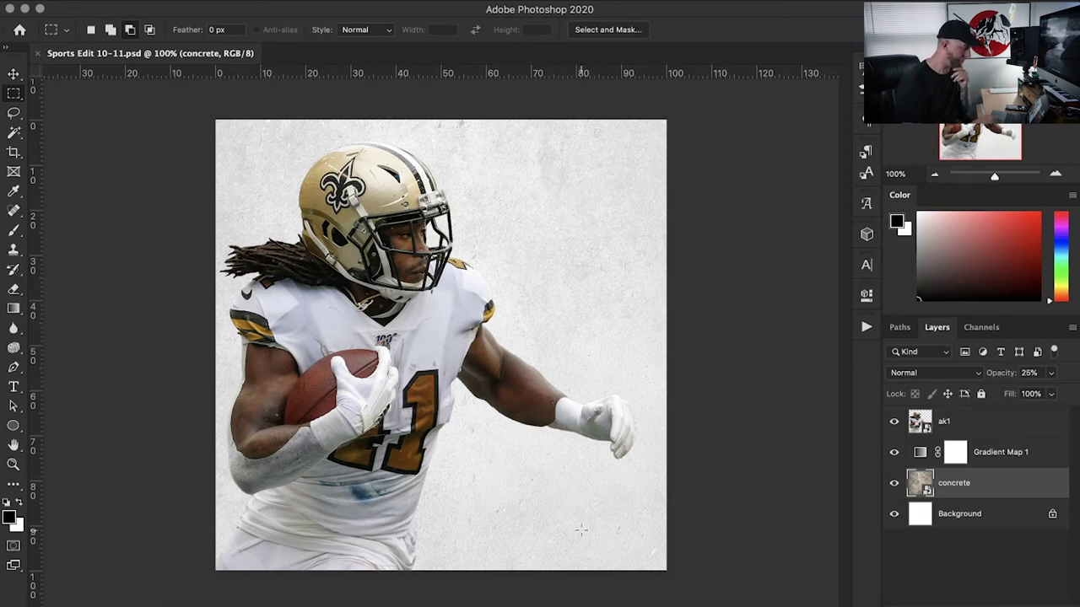
Step: Add a layer mask to ak1 and set up a soft brush at 400 px
click(974, 423)
click(970, 605)
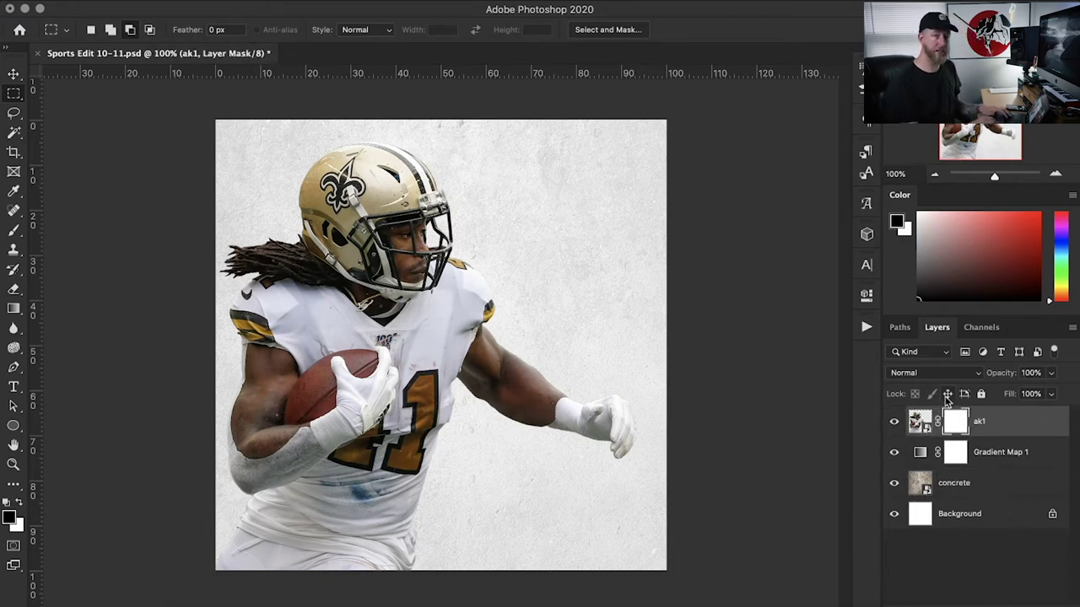
key(b)
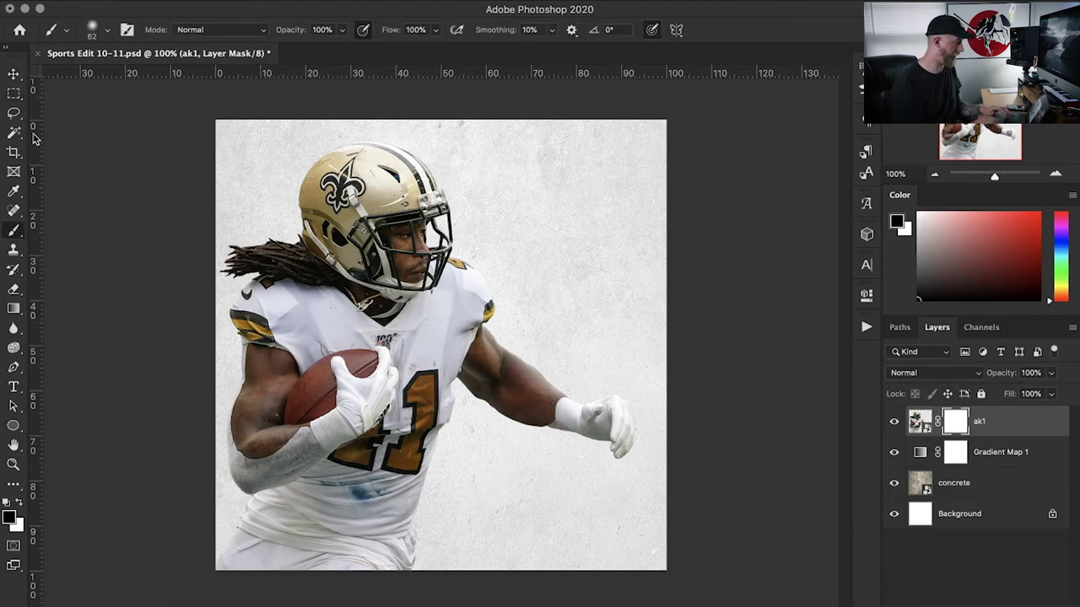
click(107, 32)
drag(149, 79, 157, 82)
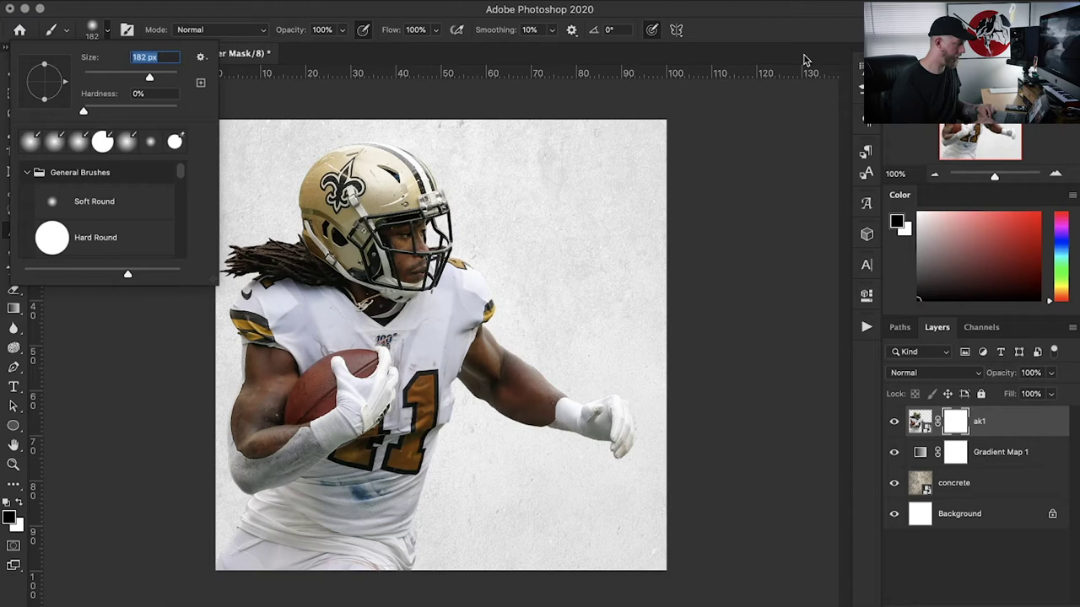
key(Return)
key(bracketright)
key(bracketright)
key(bracketright)
key(bracketright)
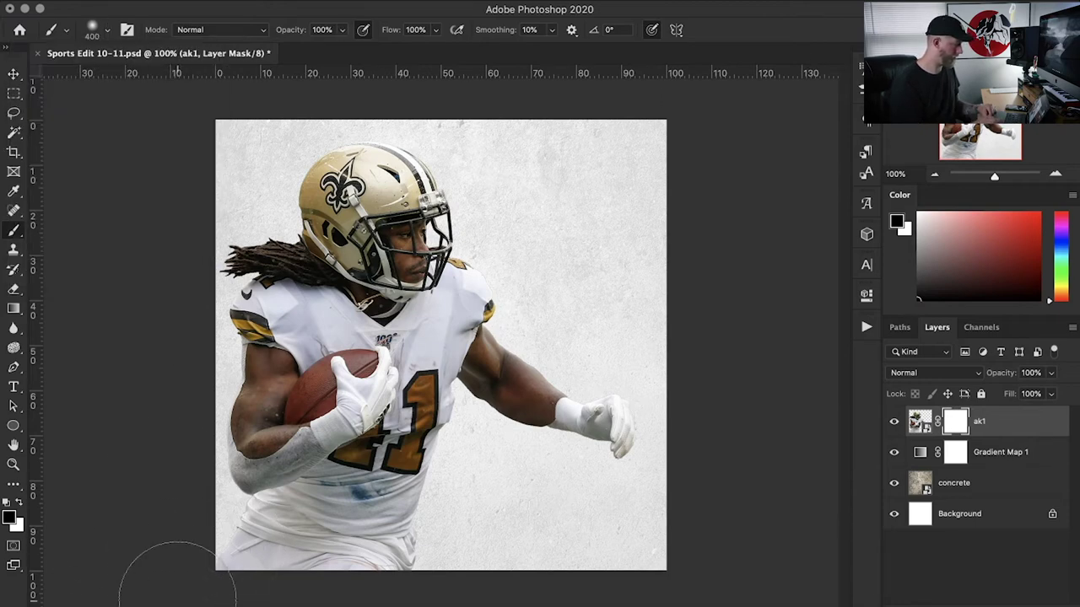
Step: Paint black along the mask's bottom to fade the player out, switch to white, and save
mouse_move(177, 595)
mouse_down()
mouse_move(433, 592)
mouse_move(193, 592)
mouse_move(273, 591)
mouse_move(290, 518)
mouse_move(279, 523)
mouse_move(456, 482)
mouse_move(434, 516)
mouse_up()
key(x)
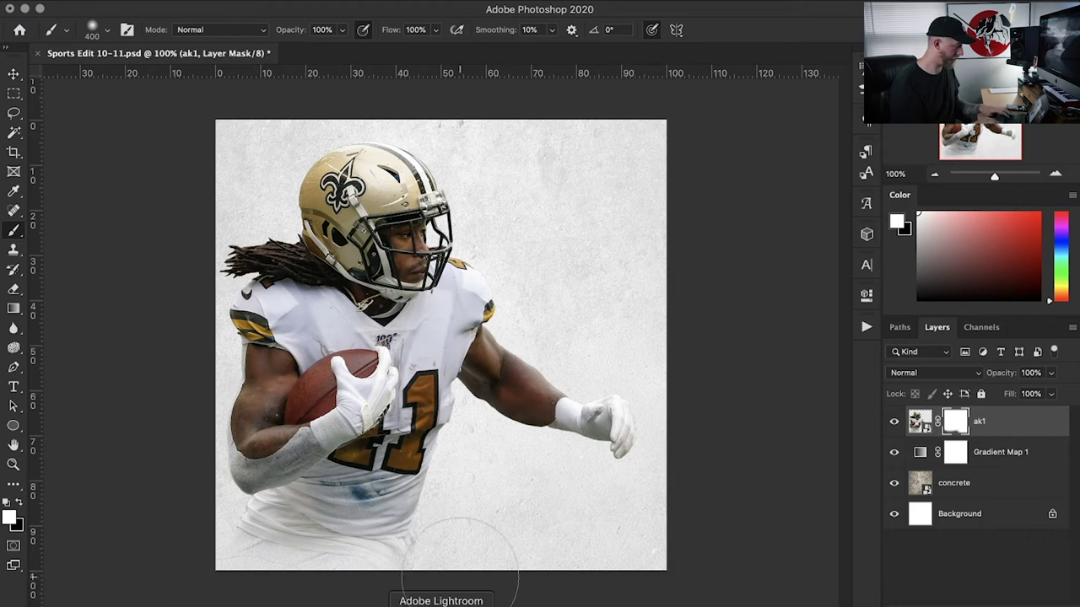
key(super+s)
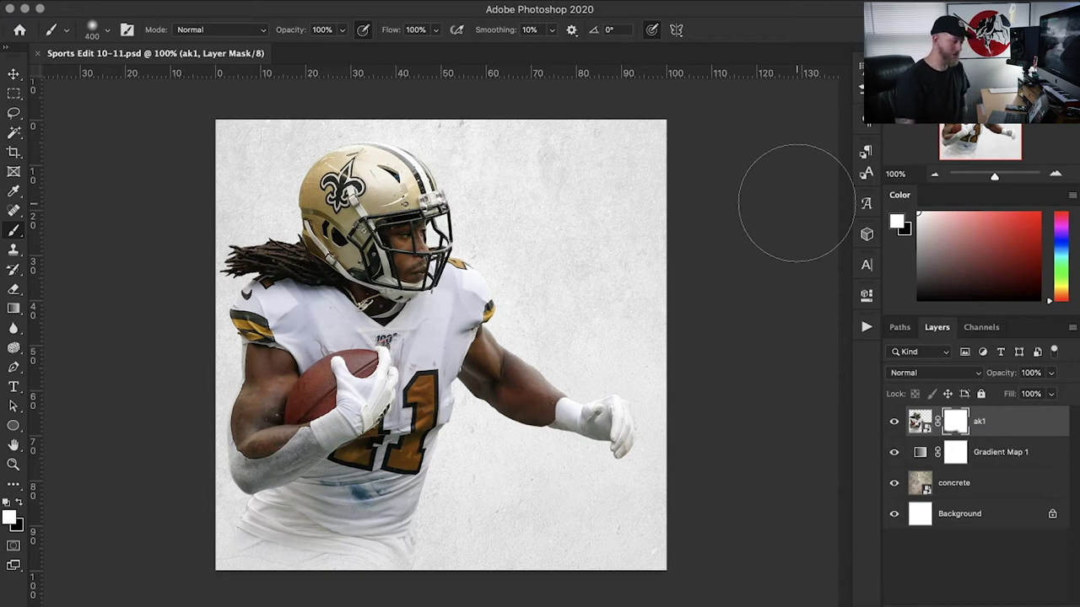
click(1031, 465)
click(1008, 516)
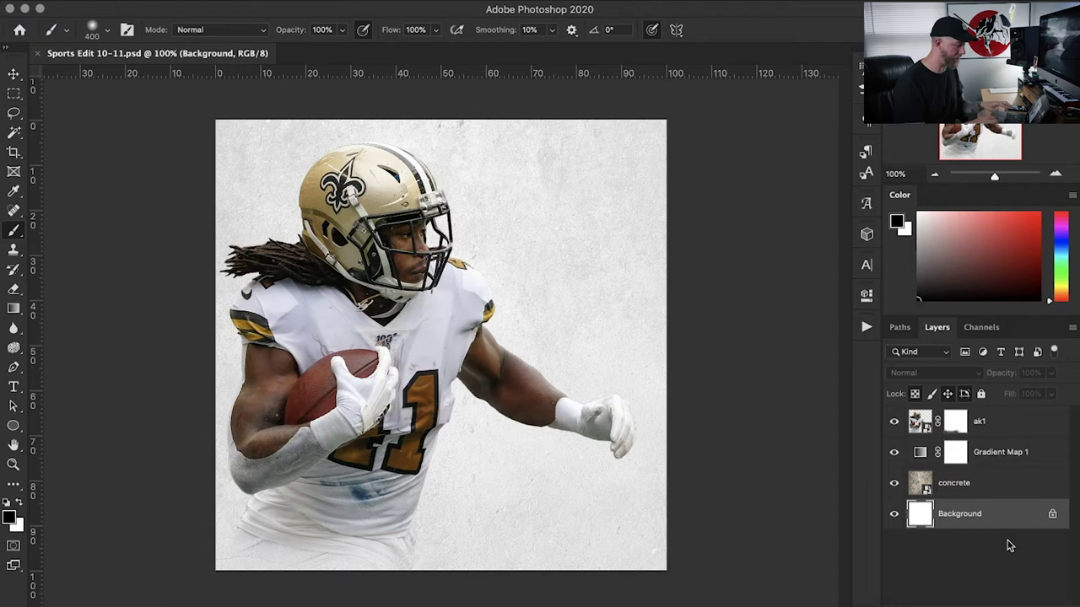
Step: Replace Background with its copy and group the backdrop layers as 'BACKGROUND'
key(super+j)
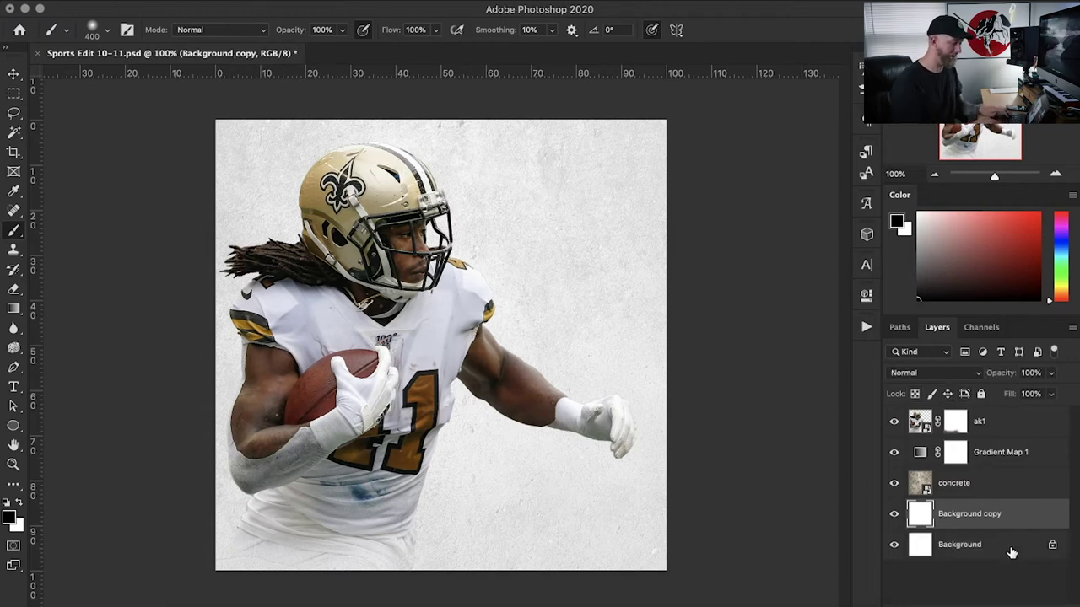
click(1008, 550)
key(Delete)
shift+click(992, 461)
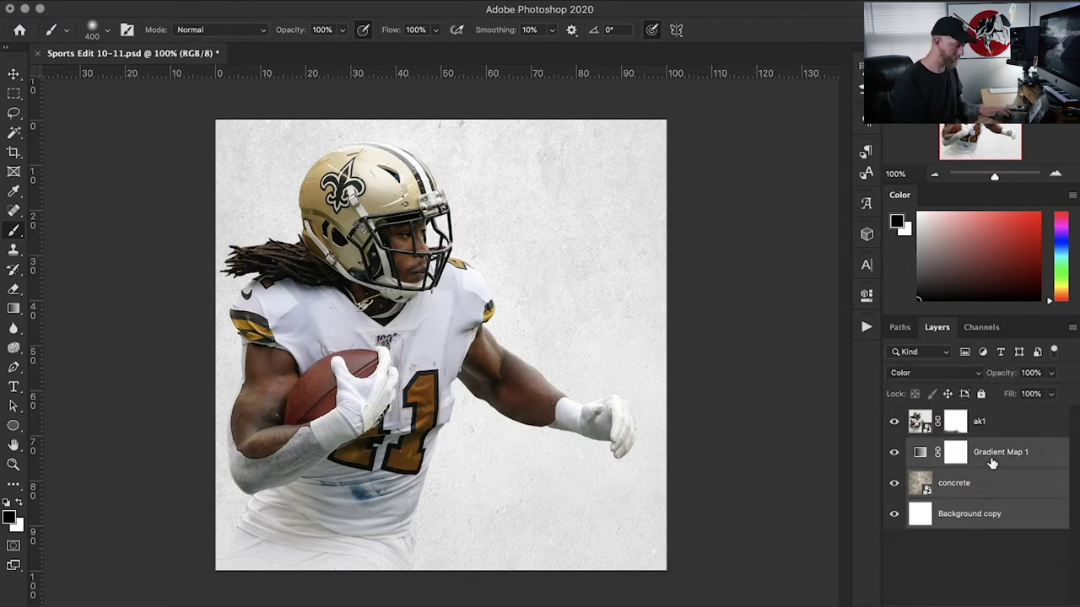
key(super+g)
double_click(957, 450)
text(BACKGROUND)
key(Return)
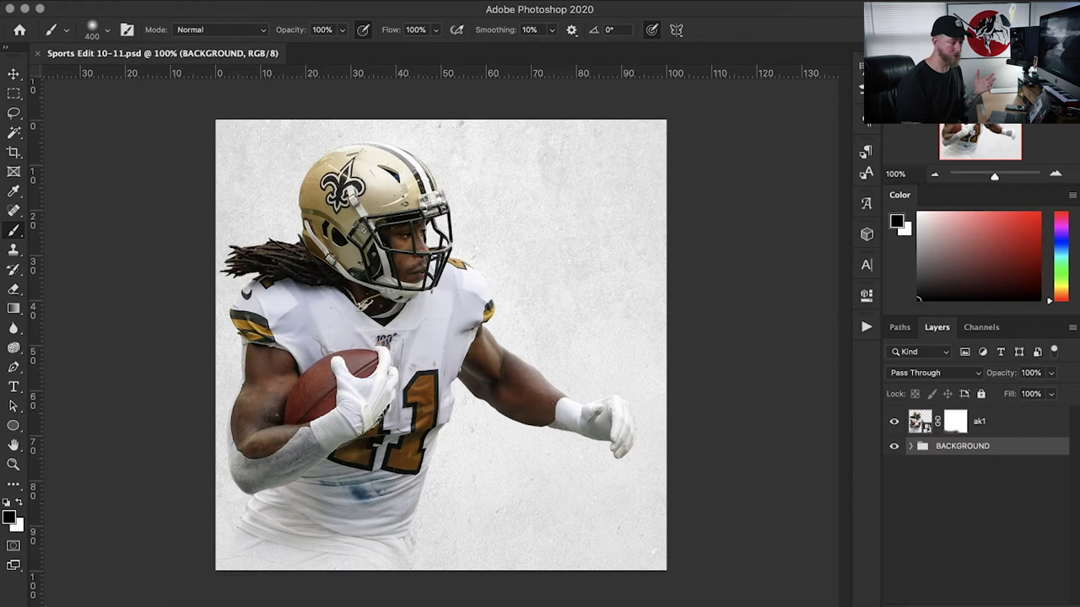
Step: Put ak1 into Group 1, mask the group to the player's outline, and delete ak1's mask
click(1001, 423)
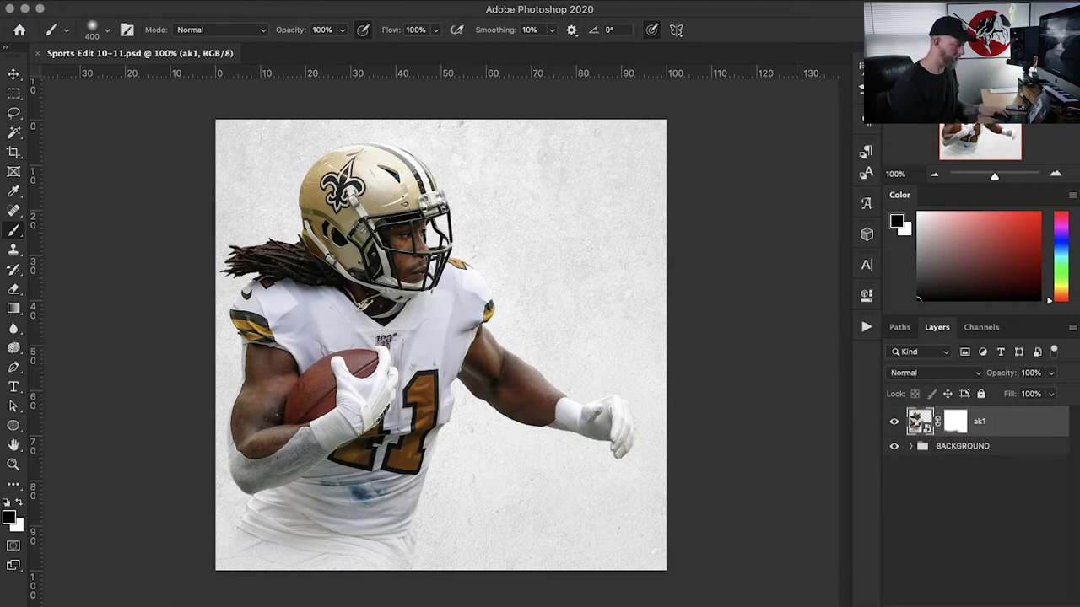
key(ctrl+g)
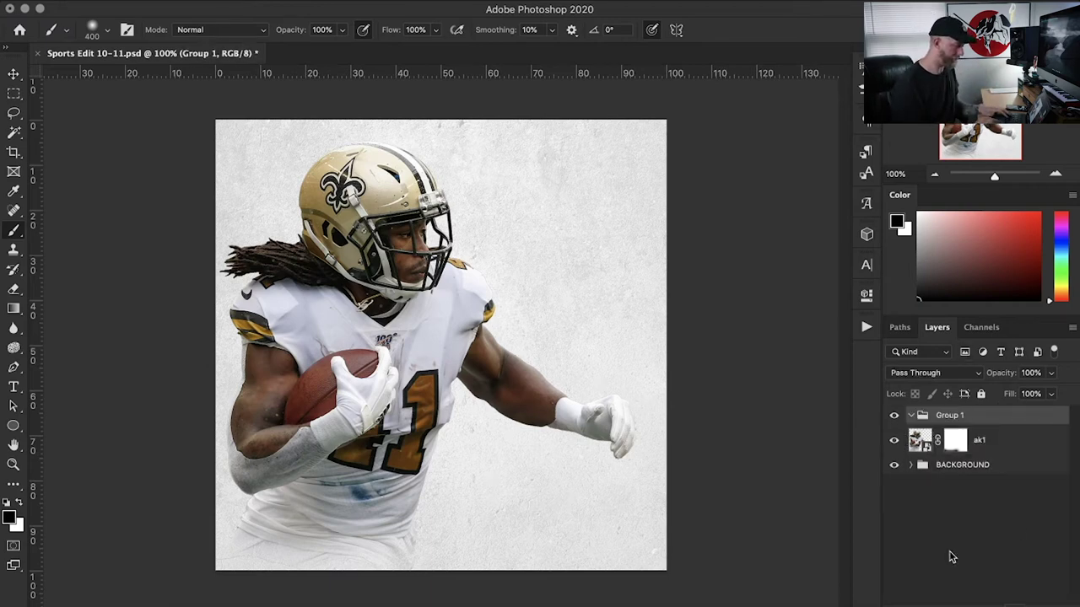
click(938, 449)
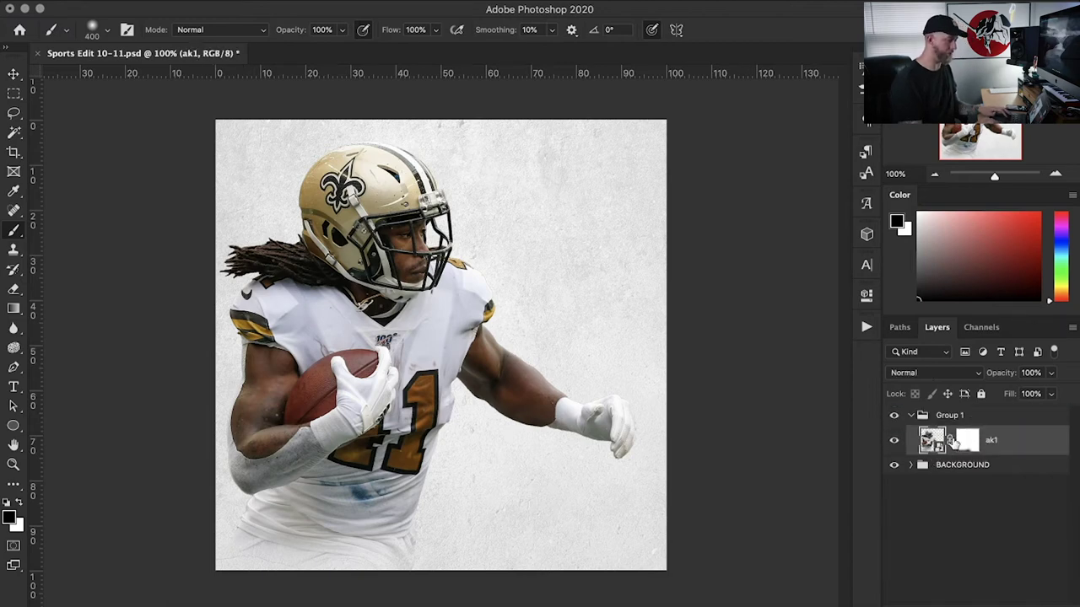
ctrl+click(939, 449)
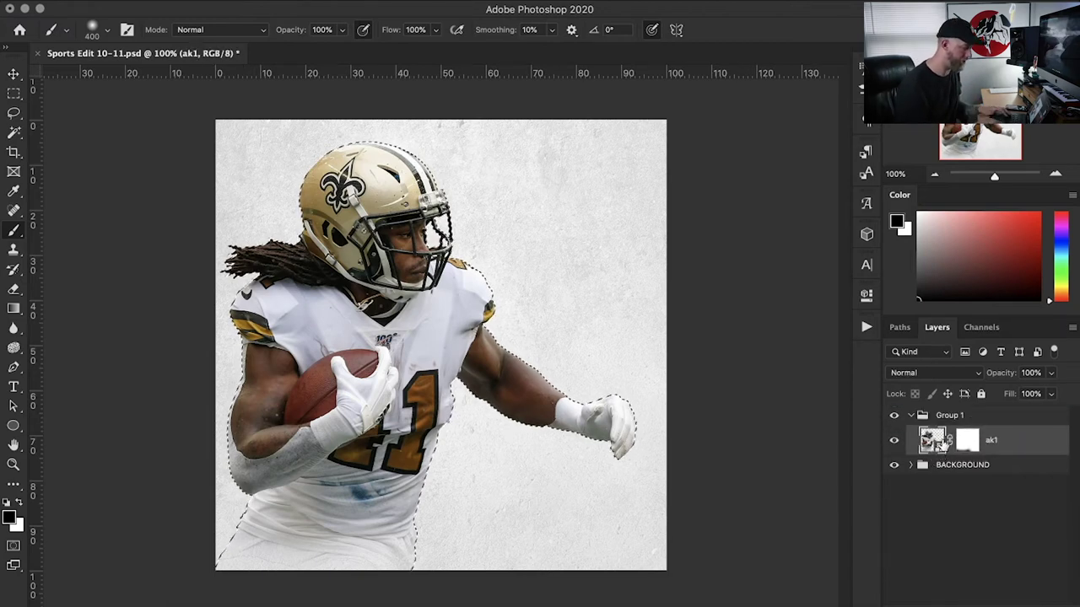
click(949, 416)
click(987, 601)
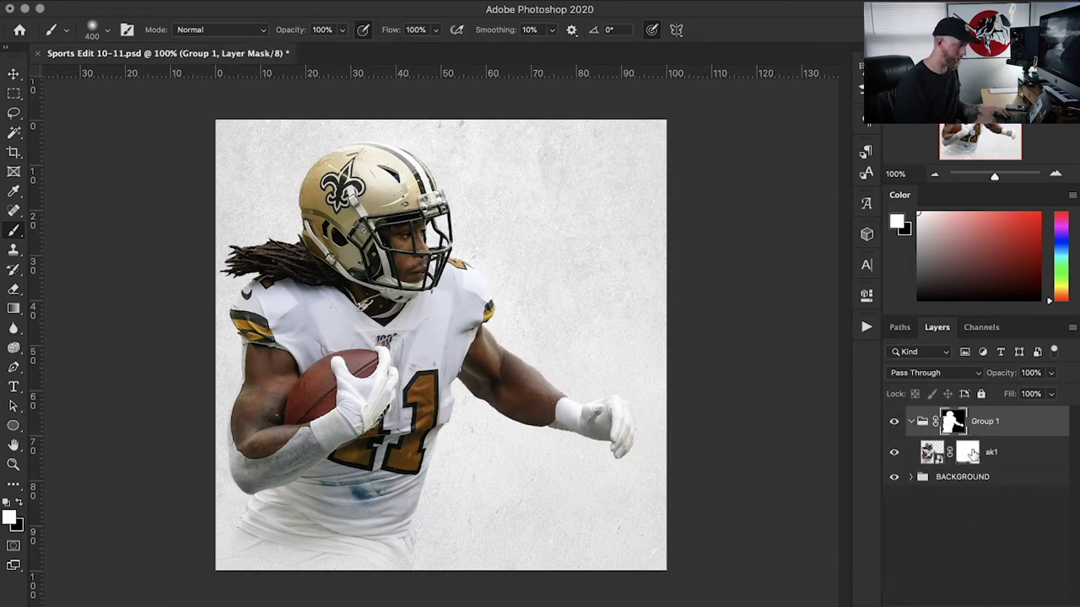
right_click(971, 453)
click(940, 477)
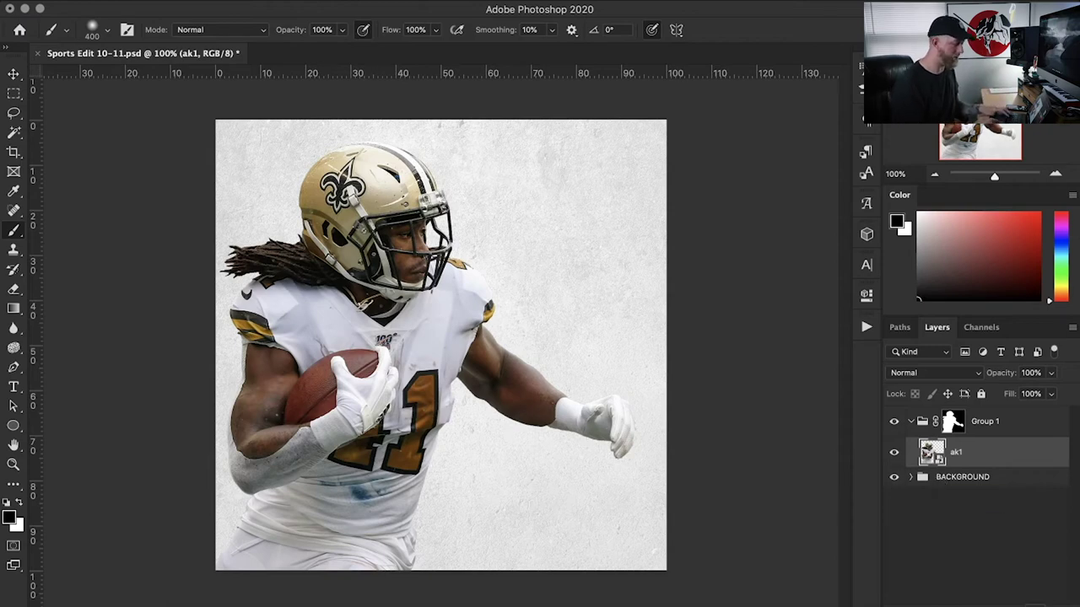
key(ctrl+shift+alt+n)
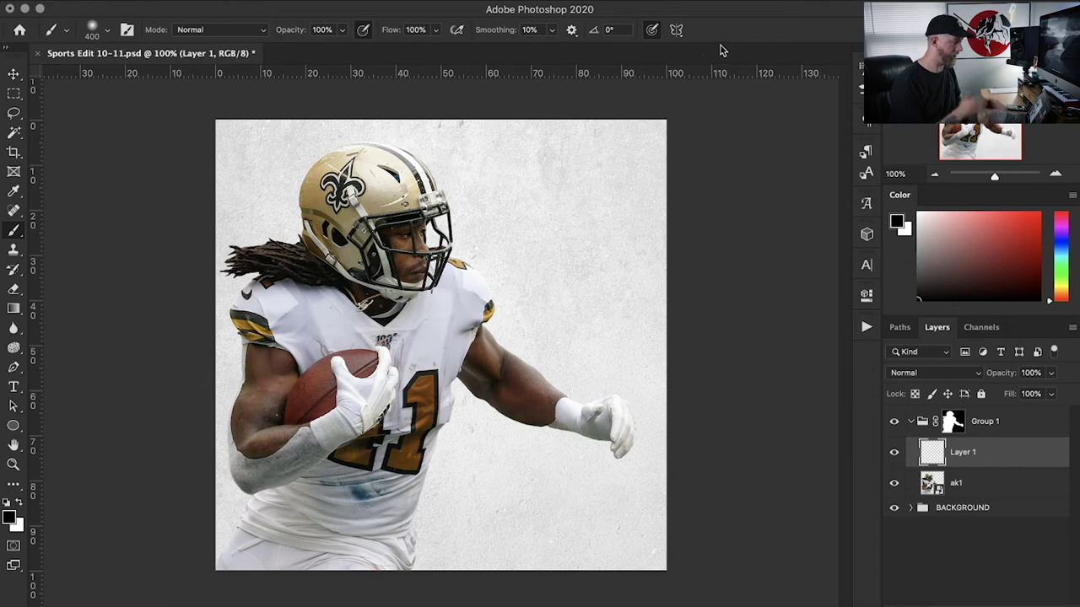
Step: Paint a soft white haze over the dreadlocks at 40% brush opacity on Layer 1
key(x)
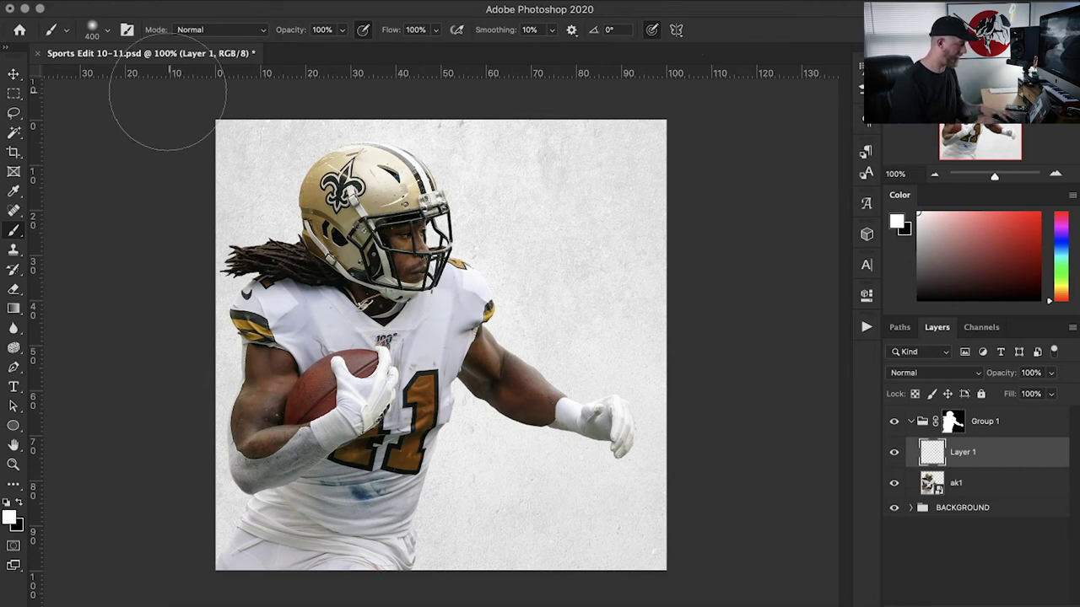
click(320, 25)
text(40)
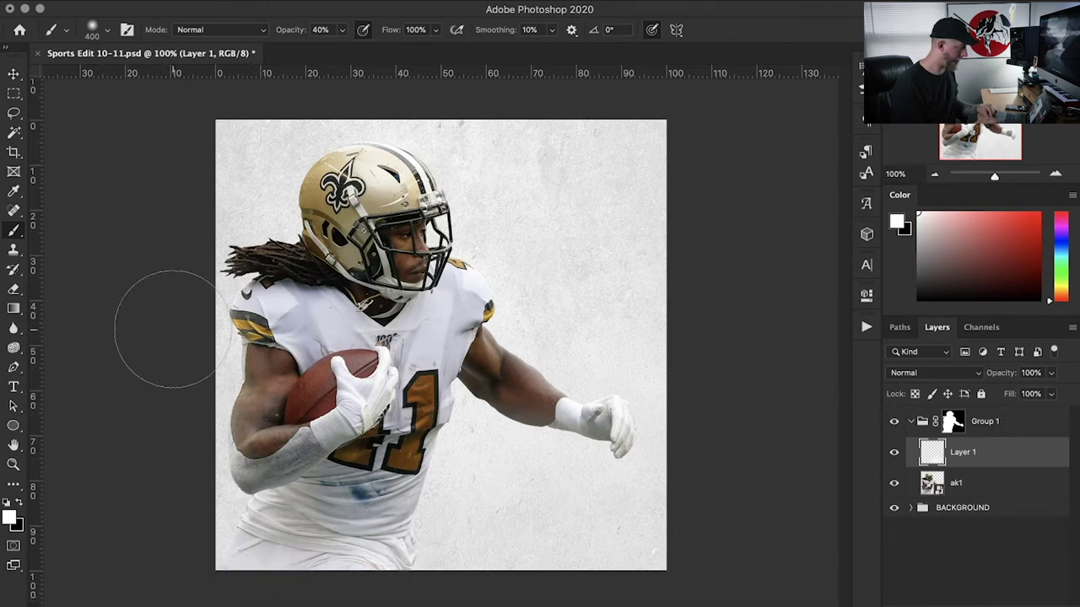
mouse_move(173, 329)
mouse_down()
mouse_move(168, 185)
mouse_move(211, 174)
mouse_move(241, 181)
mouse_move(267, 80)
mouse_up()
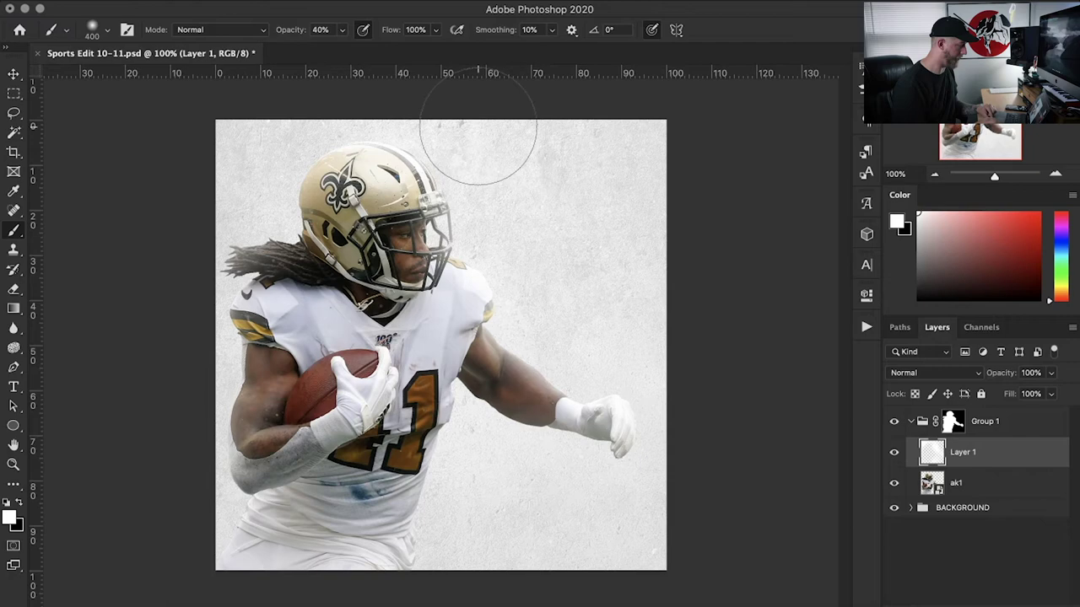
key(bracketright)
key(bracketright)
key(bracketright)
key(bracketright)
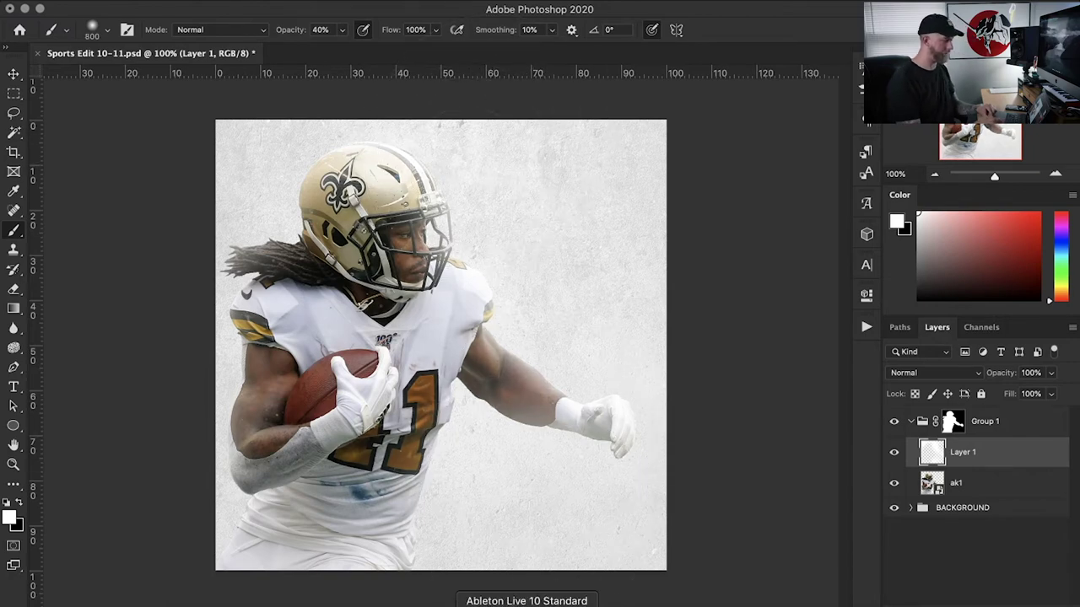
click(894, 453)
click(894, 453)
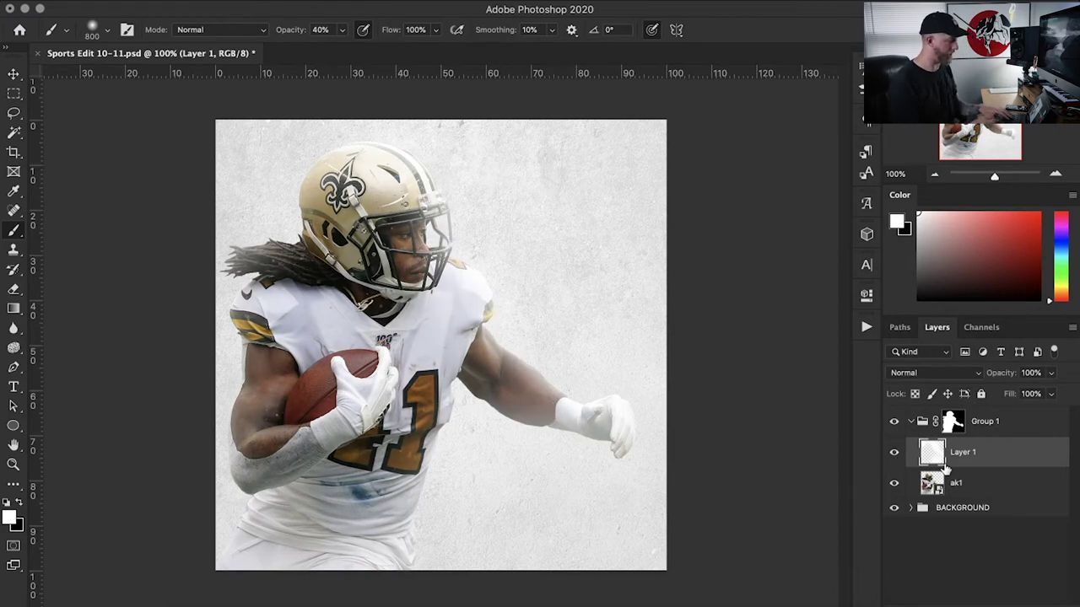
Step: Erase the white haze off the left arm with a 0% hardness, 56% opacity eraser, then save
key(e)
click(108, 30)
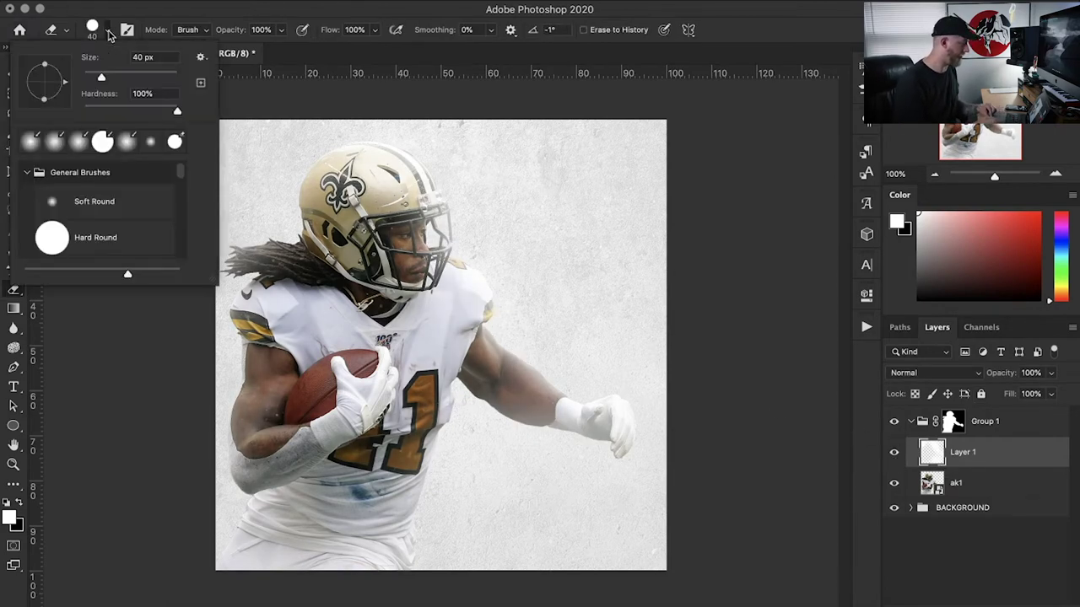
drag(104, 114, 63, 87)
key(Return)
drag(281, 30, 253, 51)
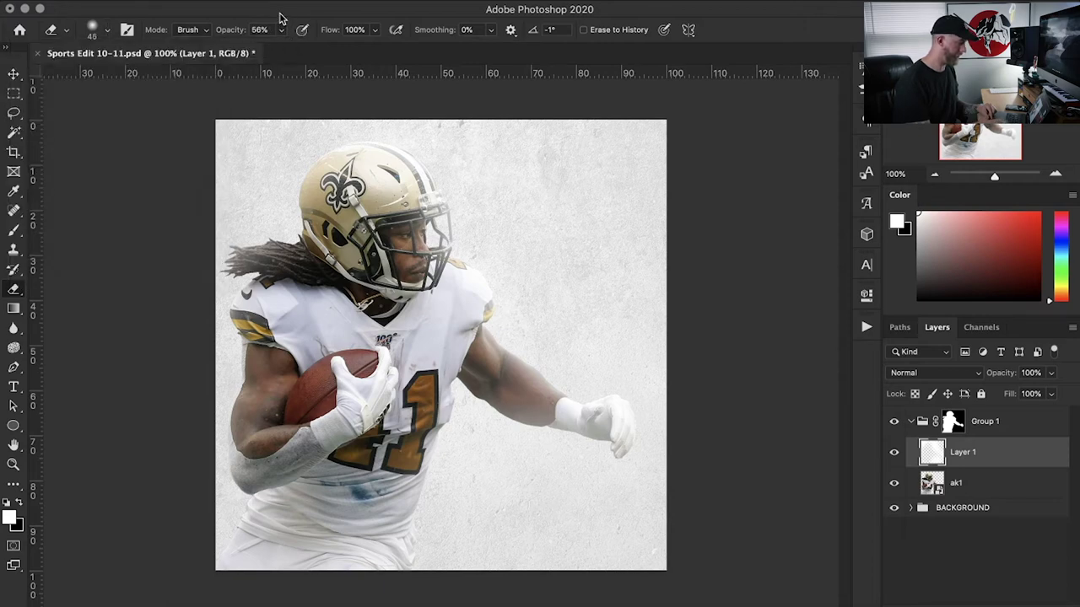
key(bracketright)
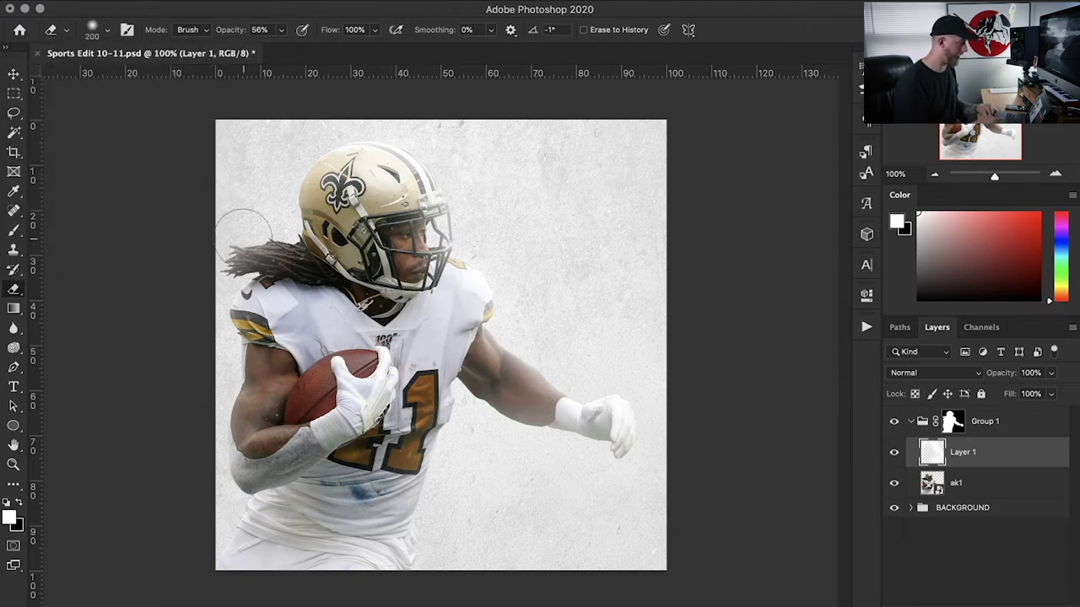
drag(223, 380, 237, 528)
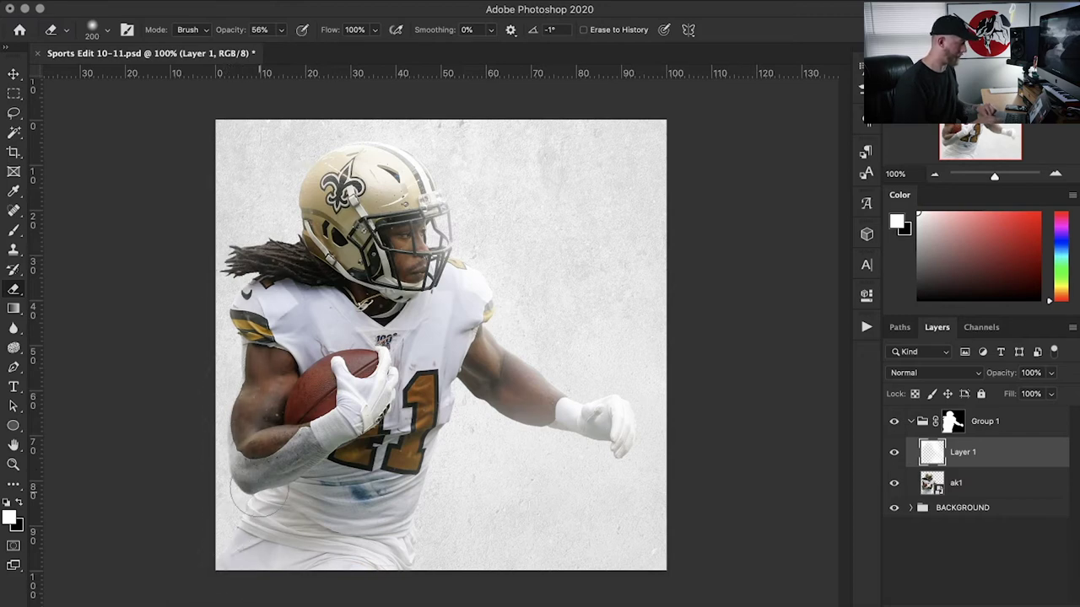
key(super+s)
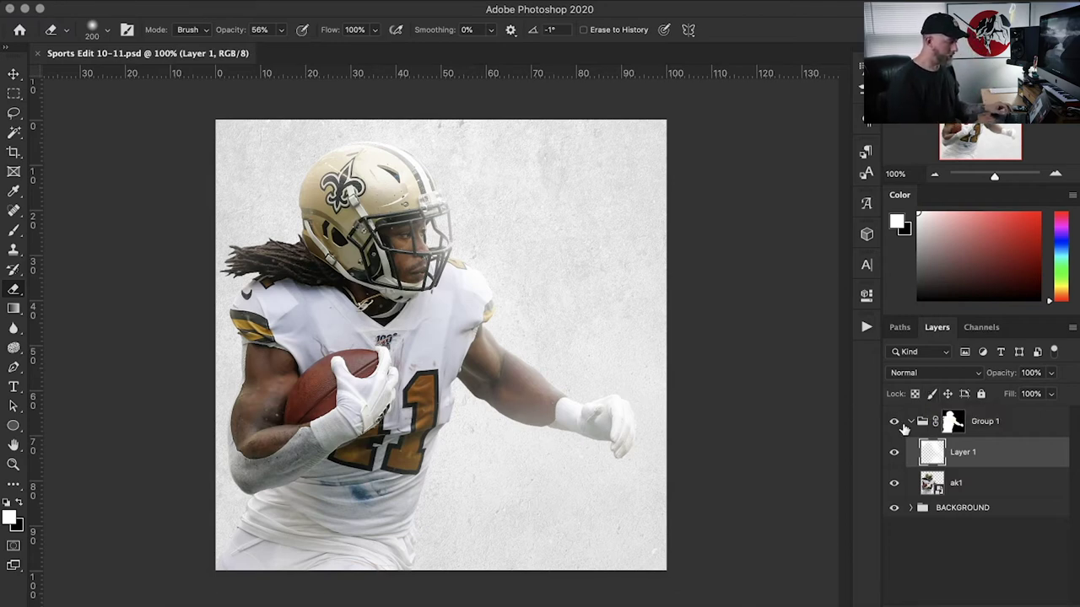
Step: Rename Group 1 to 'AK' and Layer 1 to 'WHITE ACCENT', then collapse the group
double_click(985, 422)
text(A)
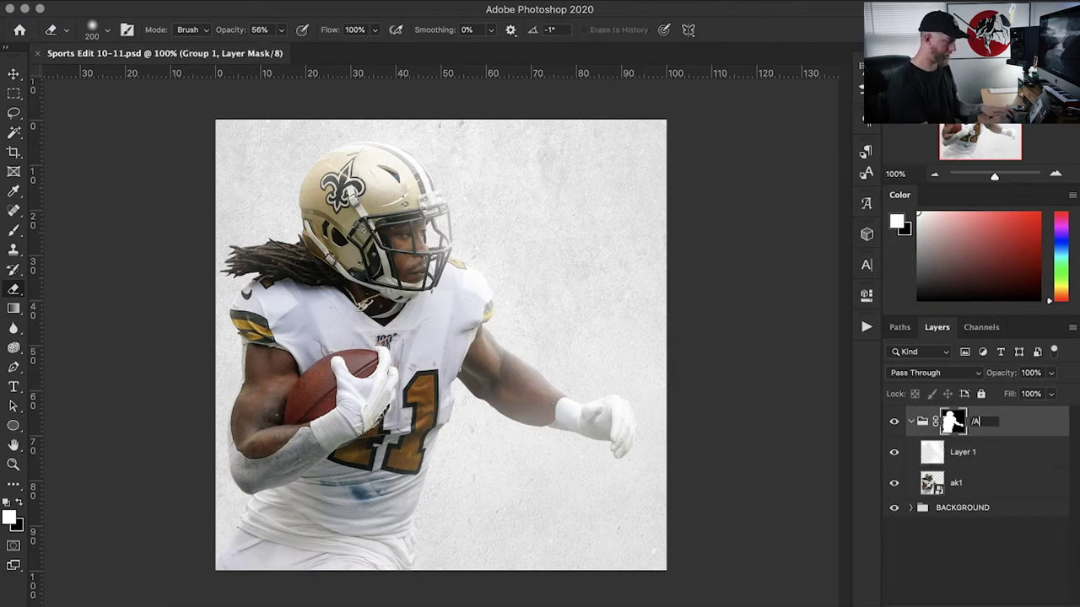
text(K)
key(Return)
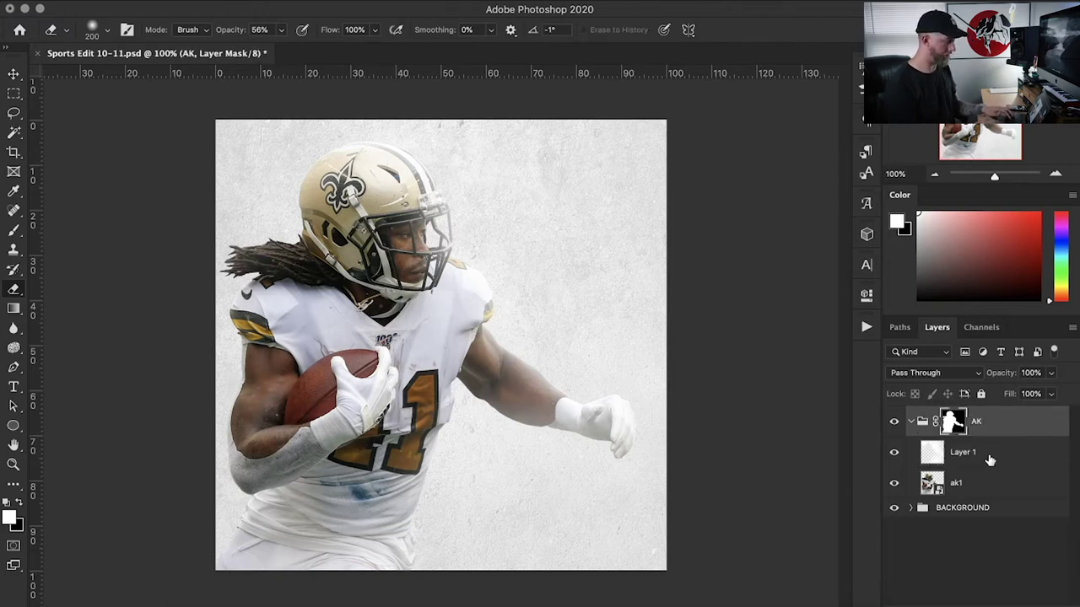
double_click(963, 454)
text(WHITE AC)
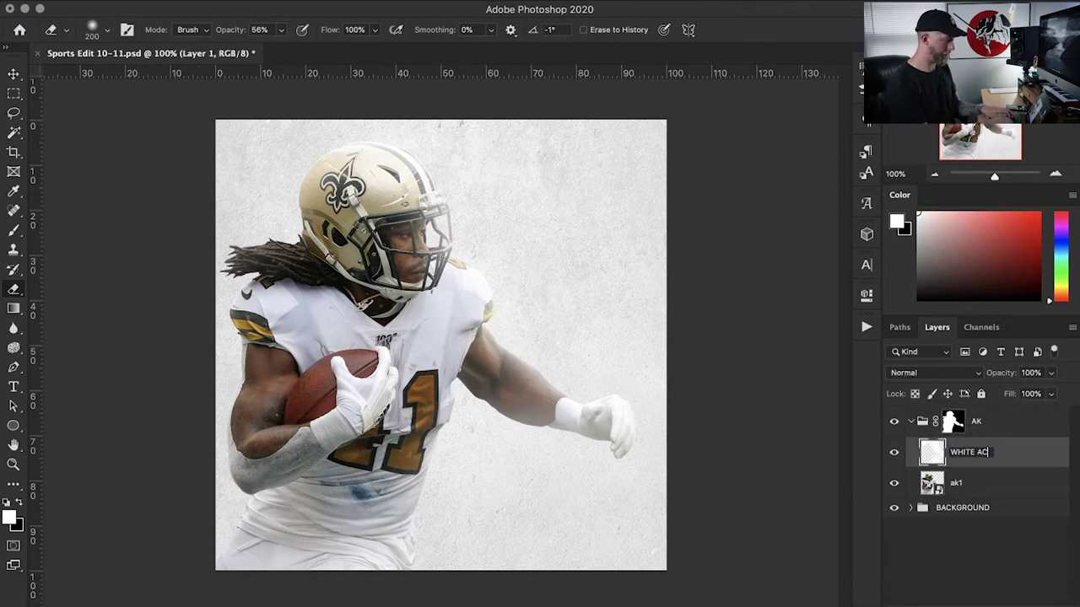
text(CENT)
key(Return)
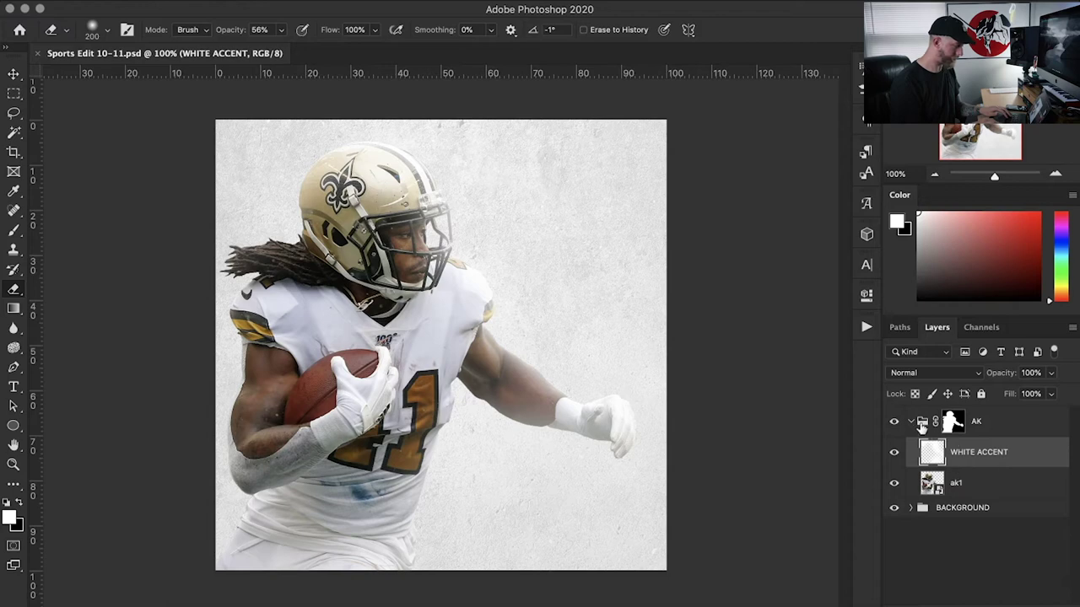
click(912, 422)
Step: In BACKGROUND, paint a soft black 700 px shadow left of the helmet on a new 'AK SHADOW' layer
click(910, 445)
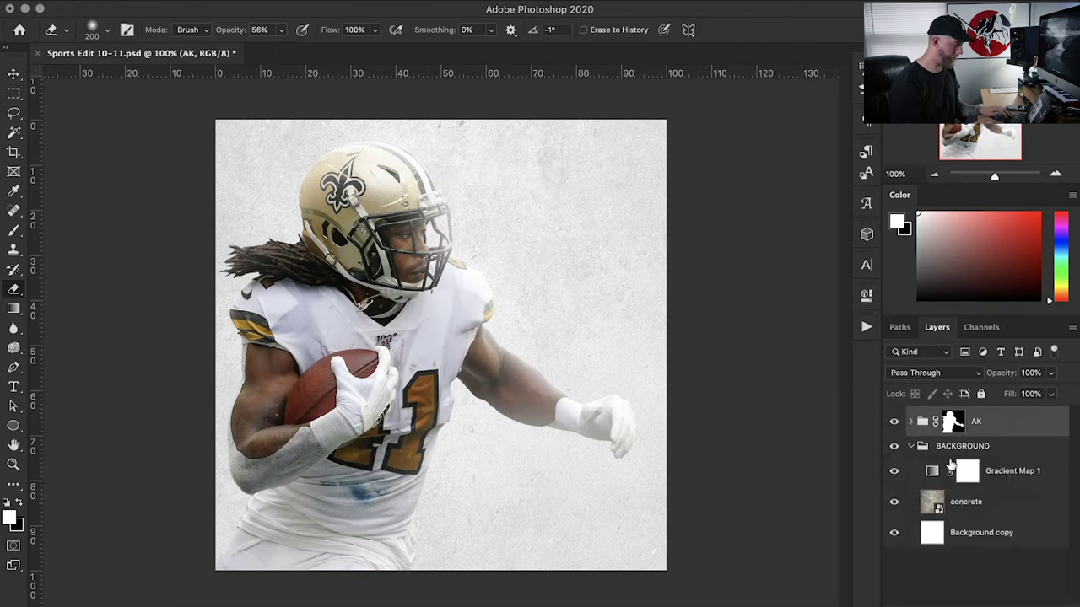
click(997, 479)
click(1027, 599)
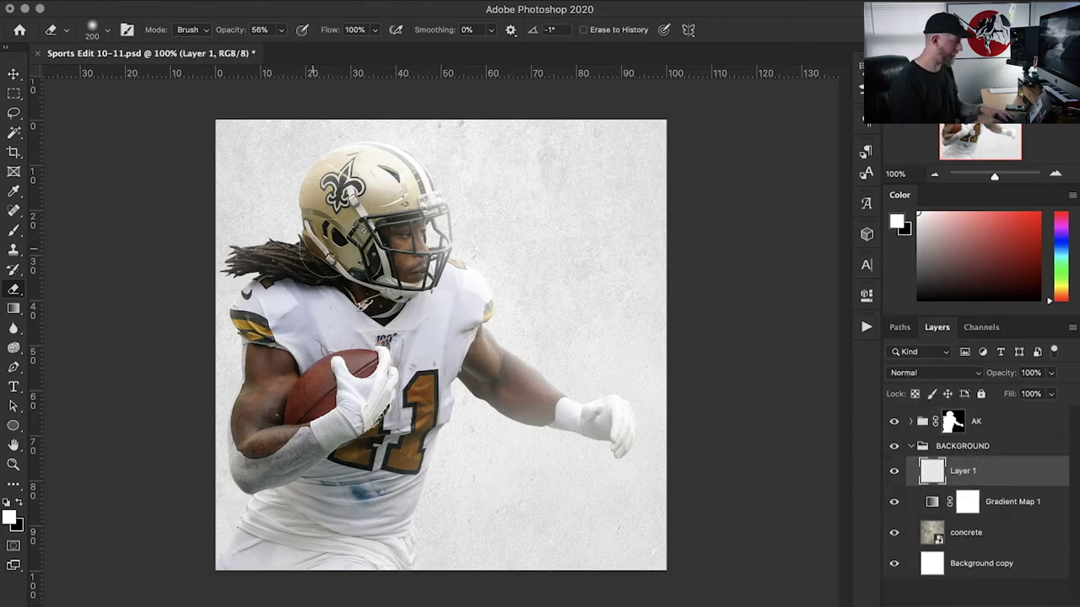
key(b)
key(x)
key(bracketright)
key(bracketright)
key(bracketleft)
key(bracketleft)
key(bracketleft)
drag(258, 219, 258, 303)
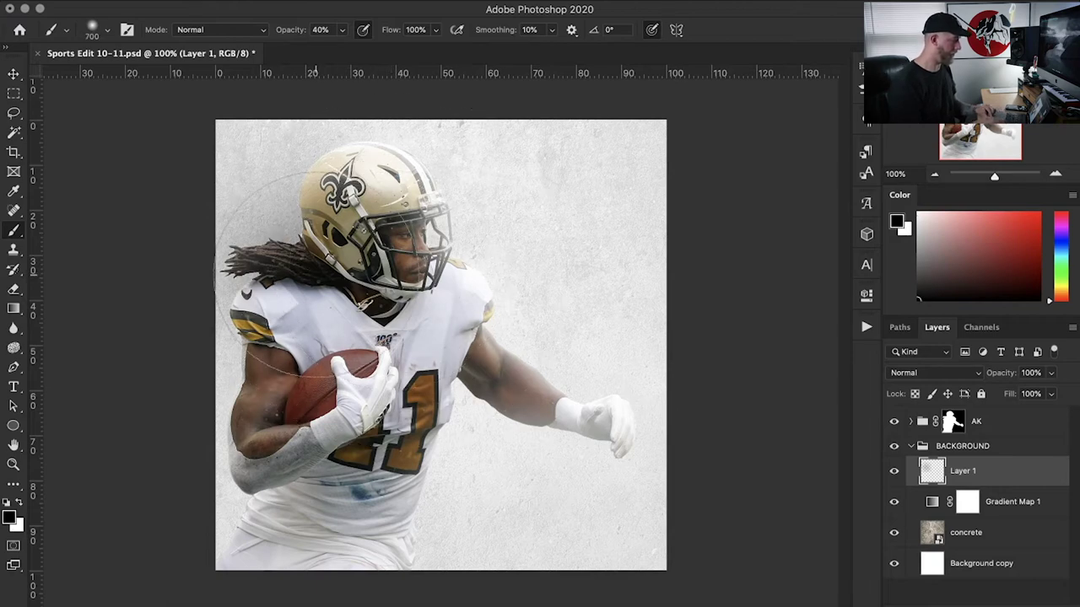
mouse_move(236, 409)
mouse_down()
mouse_move(168, 542)
mouse_move(157, 518)
mouse_move(241, 169)
mouse_move(162, 279)
mouse_move(144, 386)
mouse_up()
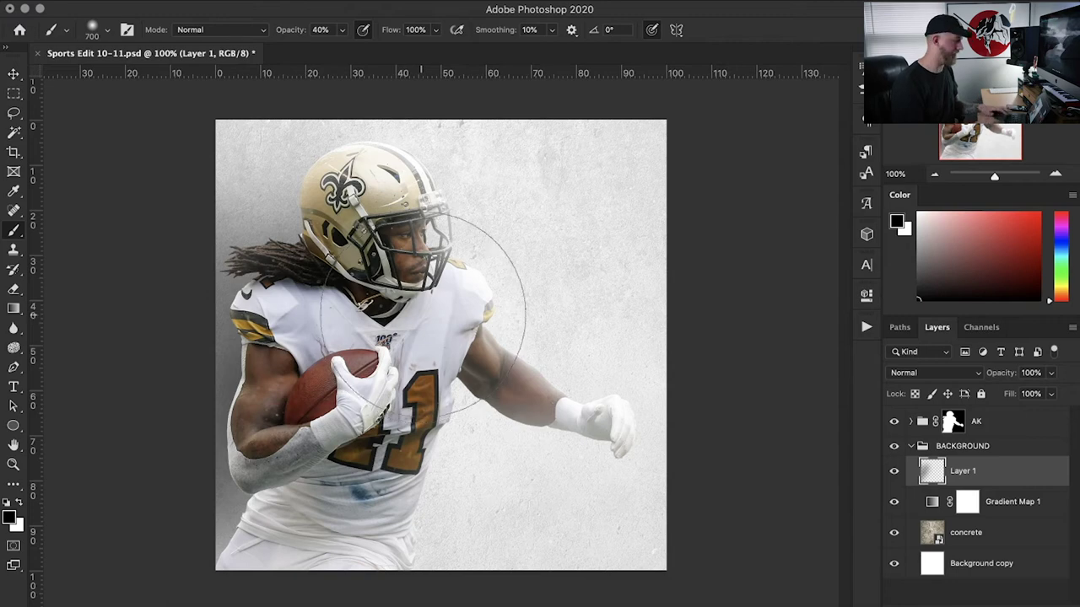
double_click(951, 474)
text(S)
text(K SHADOW)
key(Return)
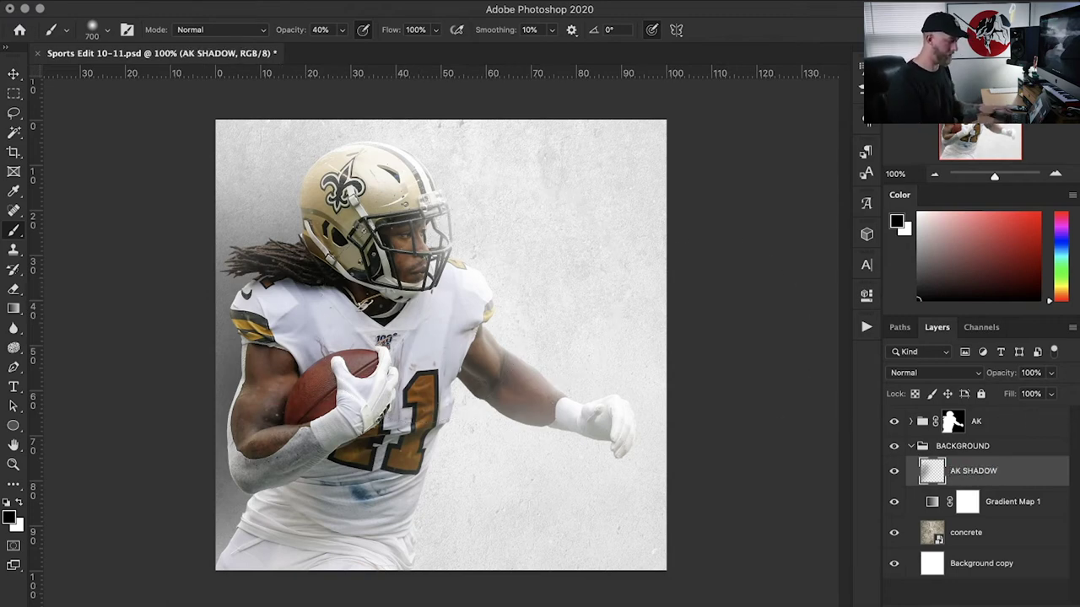
Step: Add an 'INSIDE SHADOW' layer above ak1 in the AK group, blended in Multiply
click(910, 422)
click(997, 483)
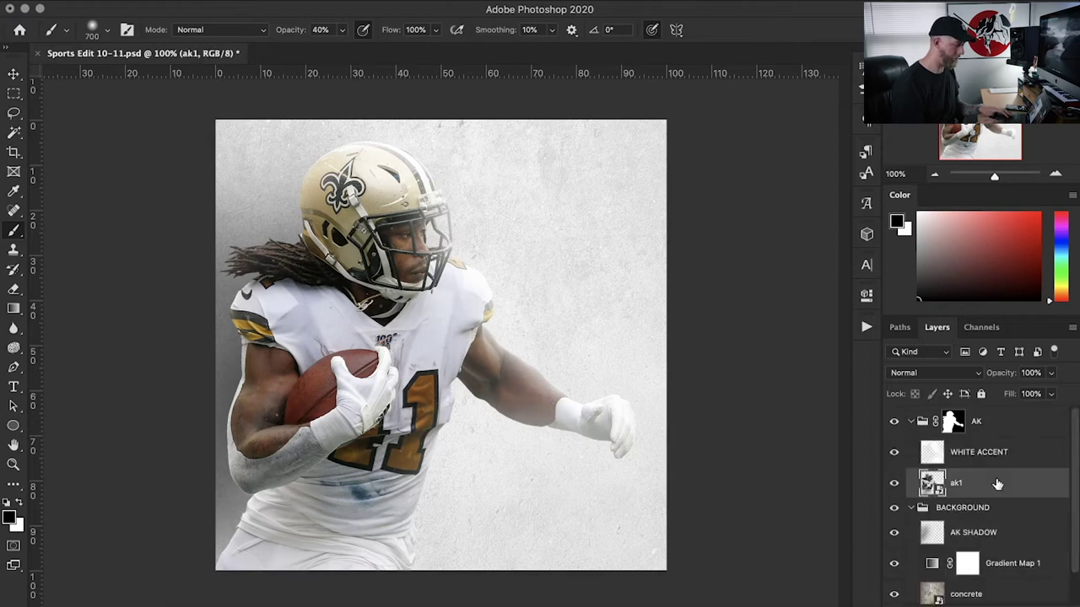
click(1029, 605)
double_click(969, 491)
text(INSIDE SHADOW)
key(Return)
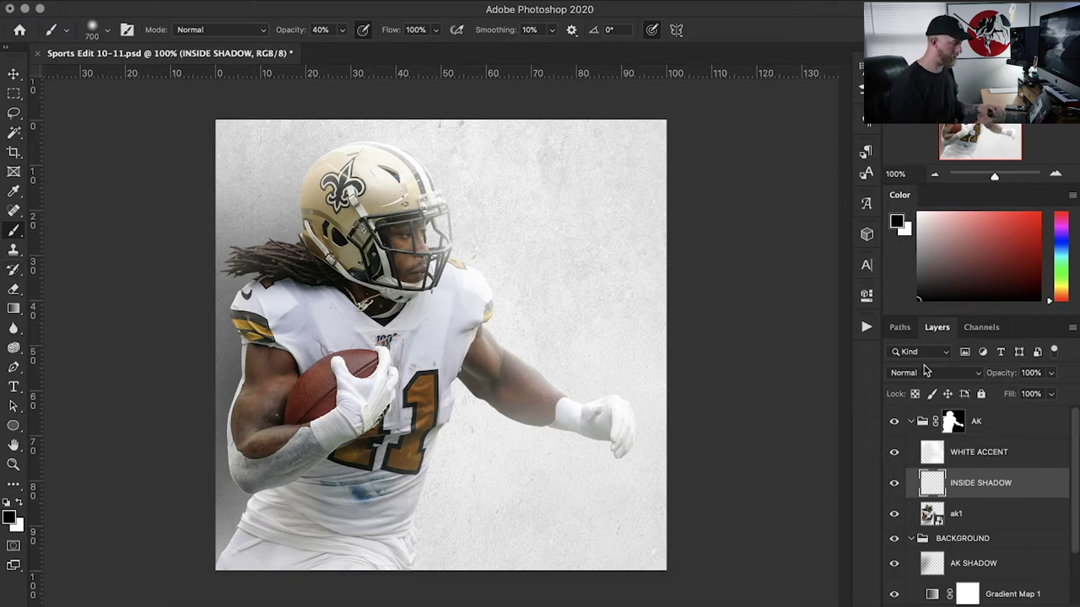
click(925, 372)
click(918, 415)
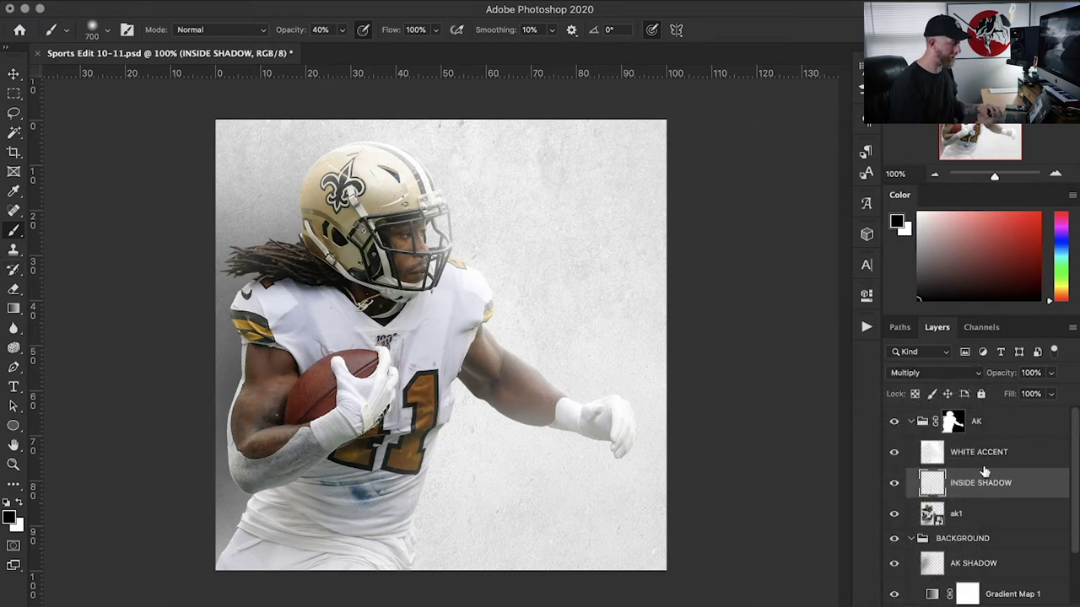
Step: Paint a dark shadow along the player's lower-left edge, collapse both groups, and save
click(983, 455)
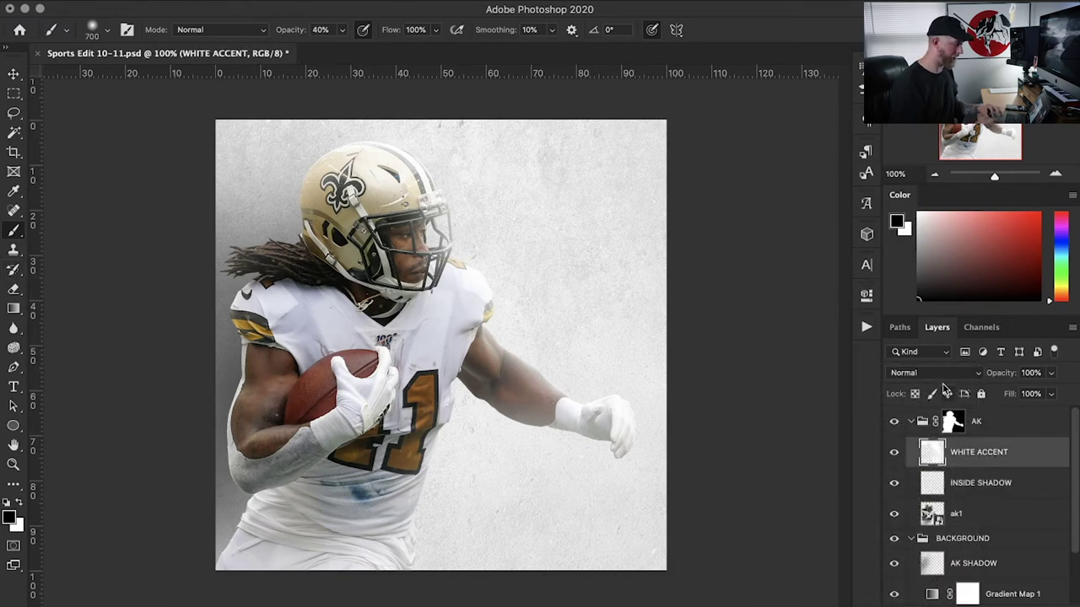
click(1011, 488)
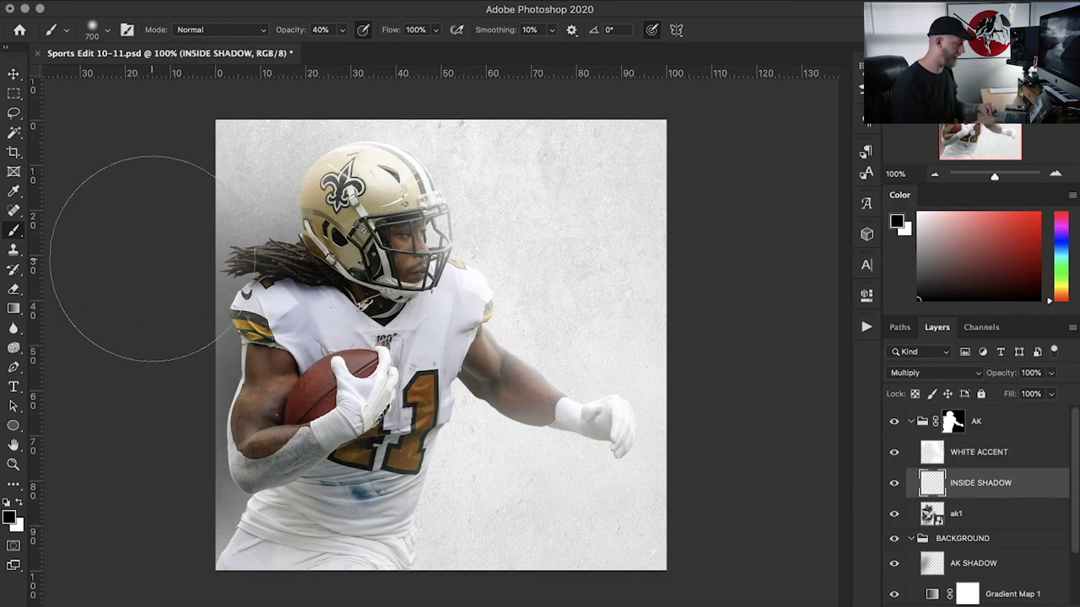
mouse_move(130, 381)
mouse_down()
mouse_move(144, 543)
mouse_move(150, 458)
mouse_move(132, 530)
mouse_move(169, 205)
mouse_move(213, 160)
mouse_up()
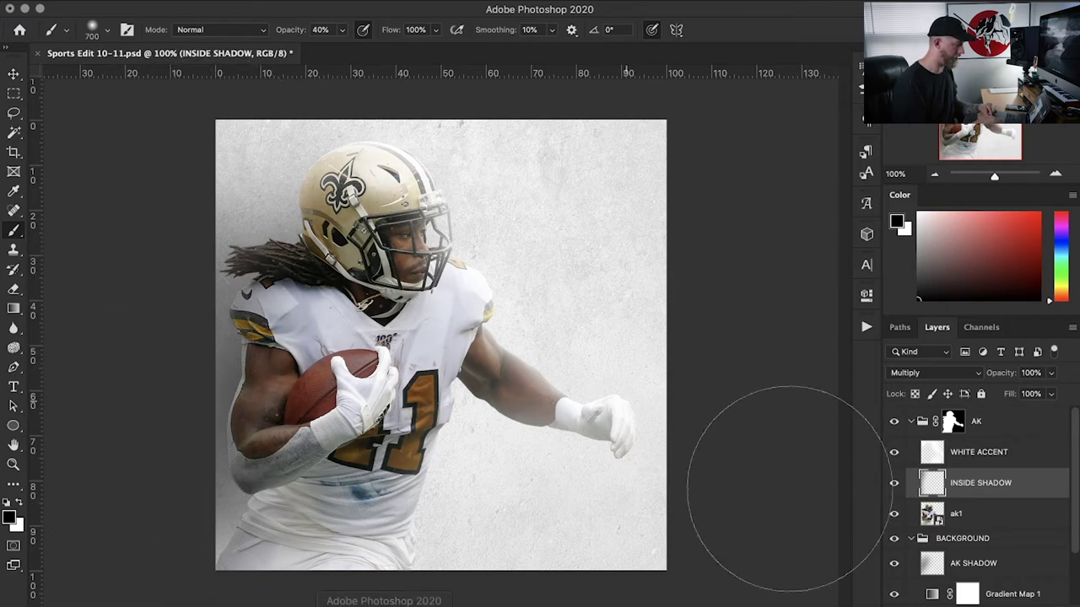
click(972, 565)
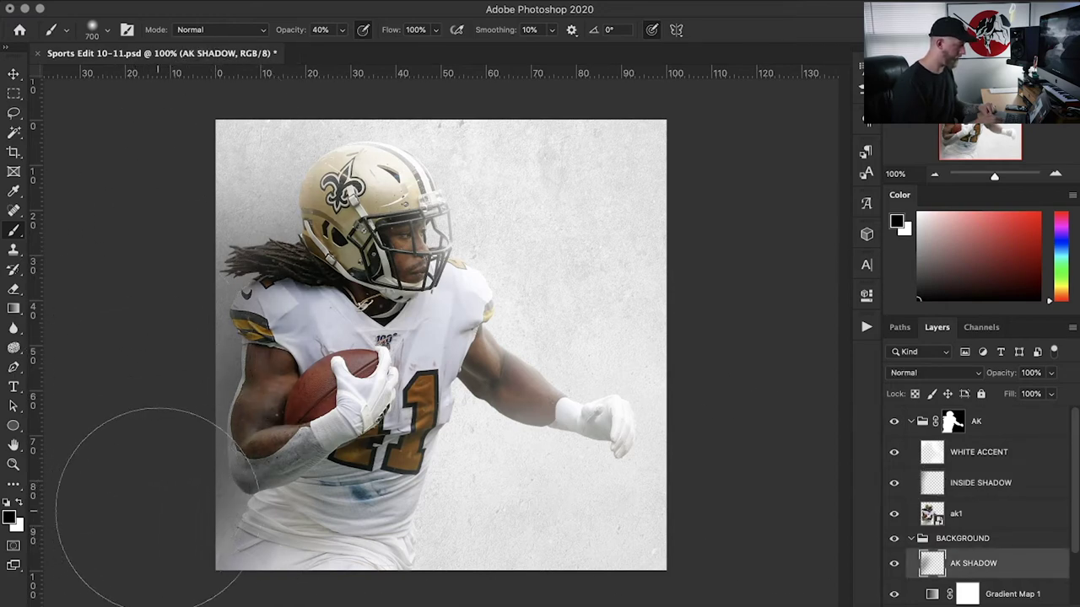
mouse_move(152, 511)
mouse_down()
mouse_move(193, 453)
mouse_move(129, 527)
mouse_move(109, 321)
mouse_move(164, 309)
mouse_move(171, 458)
mouse_up()
key(super+z)
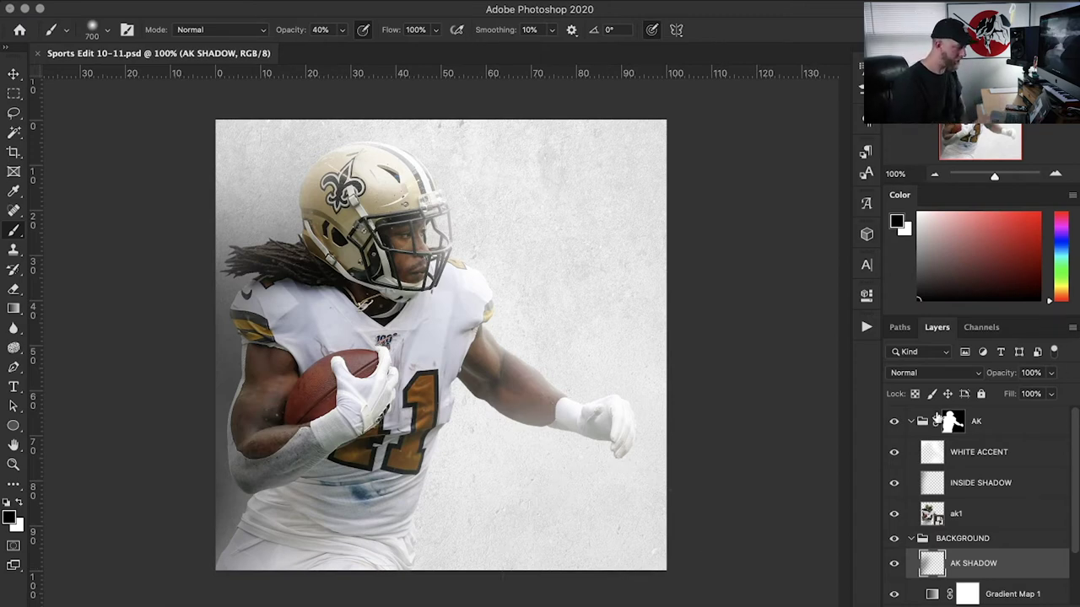
click(910, 421)
click(911, 446)
key(super+s)
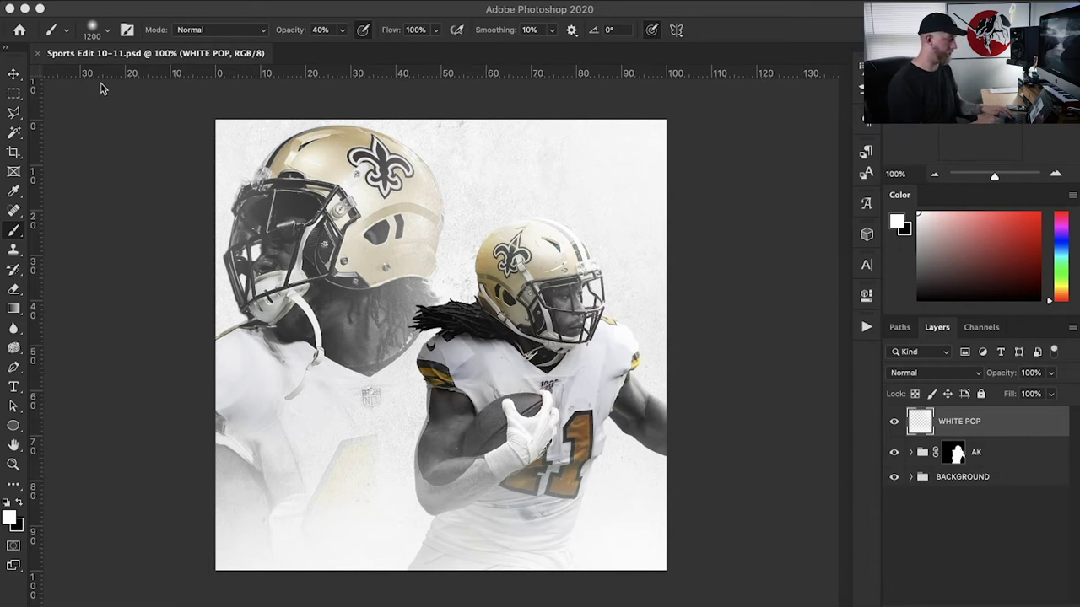
Step: Switch to the Rectangular Marquee tool
click(21, 94)
Step: Start a text box at the lower left and set its colour to the helmet's gold
key(x)
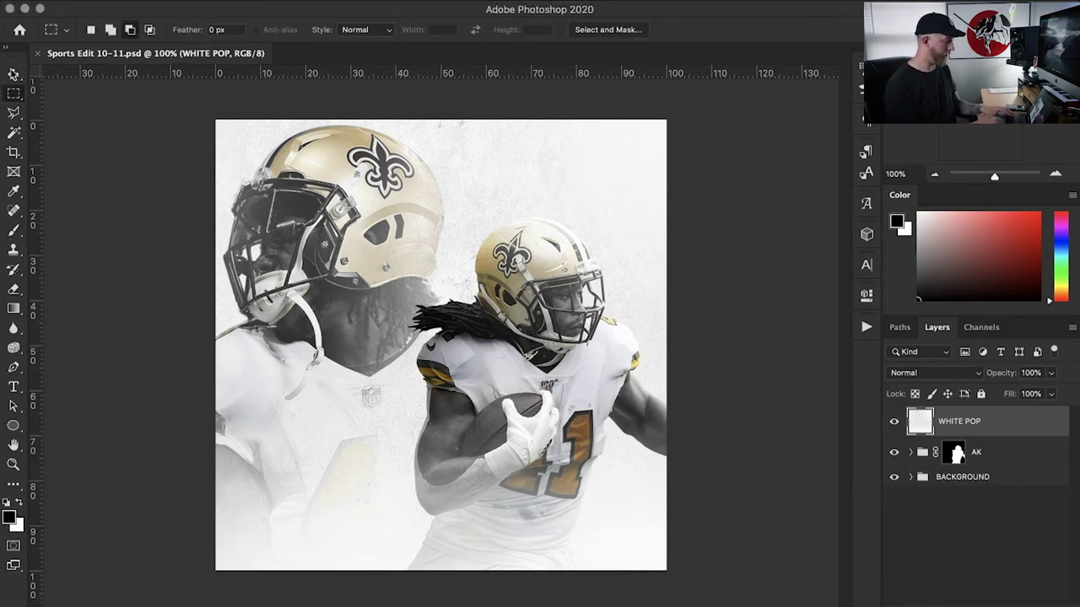
key(t)
click(295, 512)
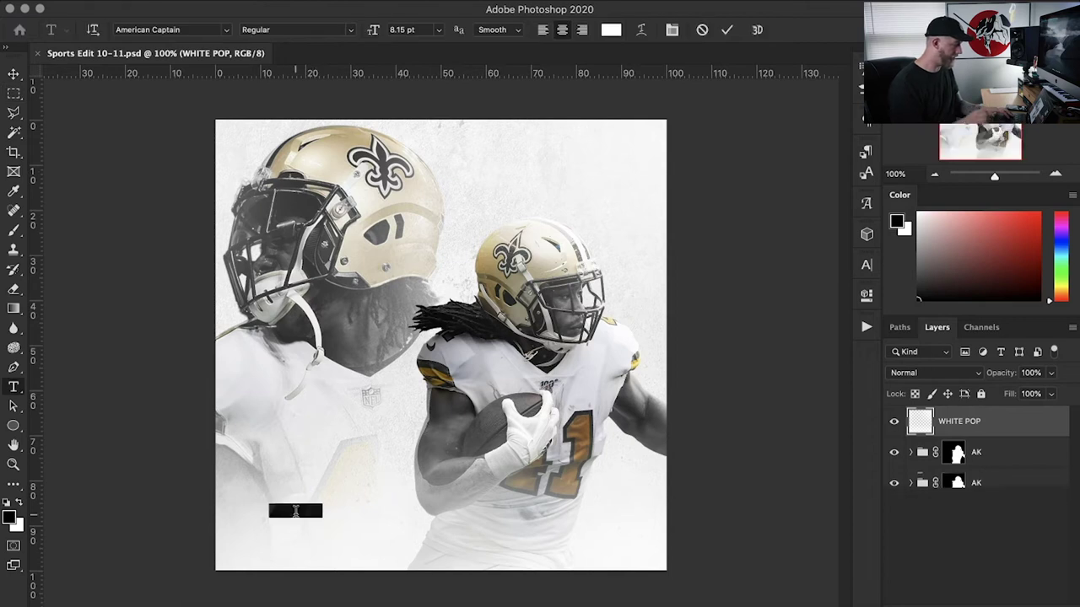
key(BackSpace)
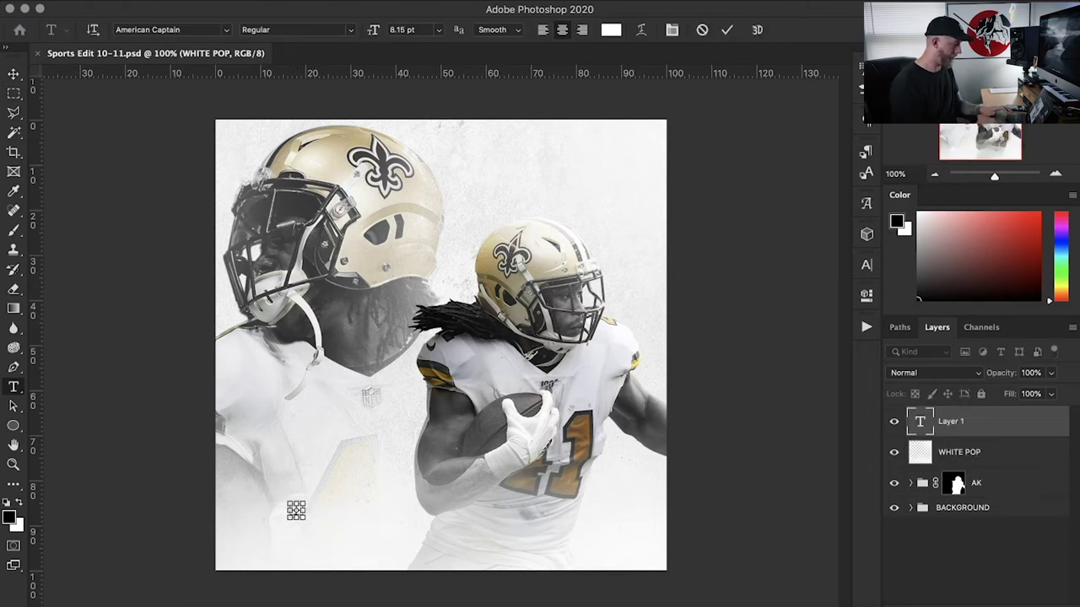
click(607, 30)
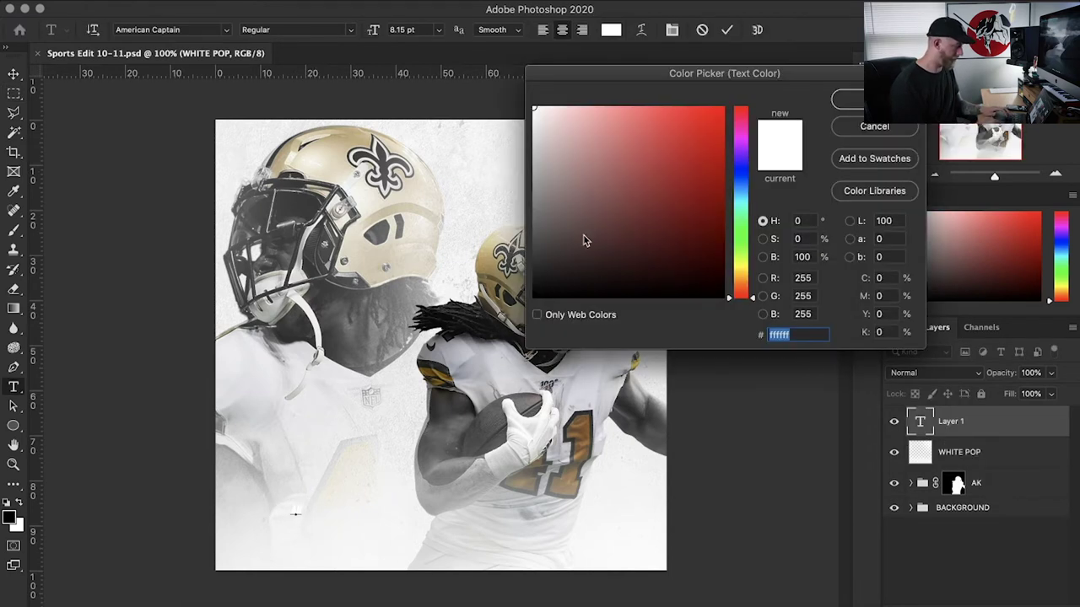
click(344, 143)
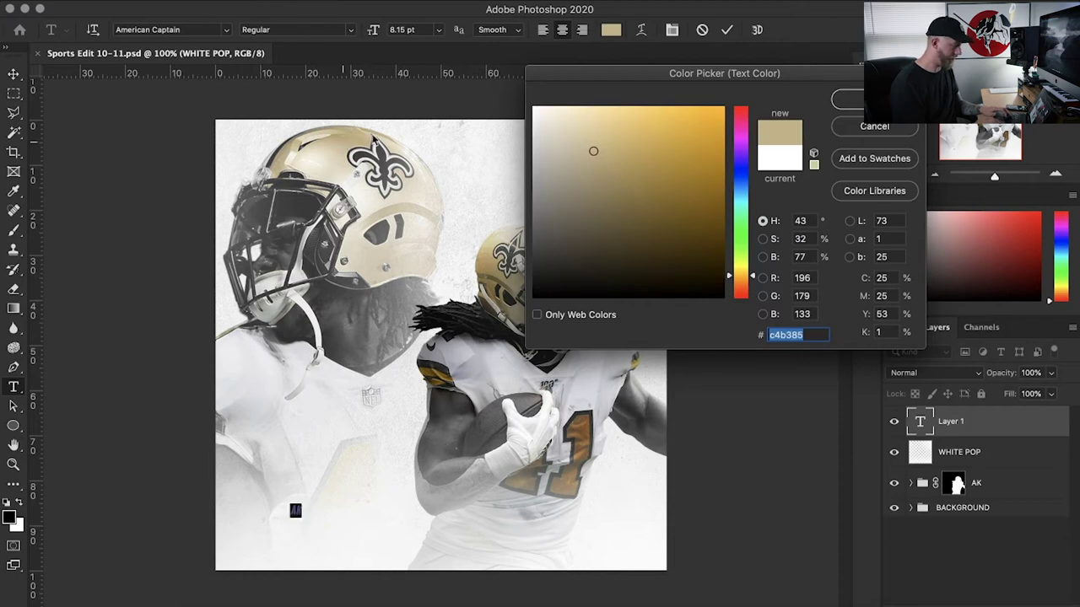
key(Return)
Step: Make the text All Caps and set its size to 200 pt, then 100 pt
click(868, 265)
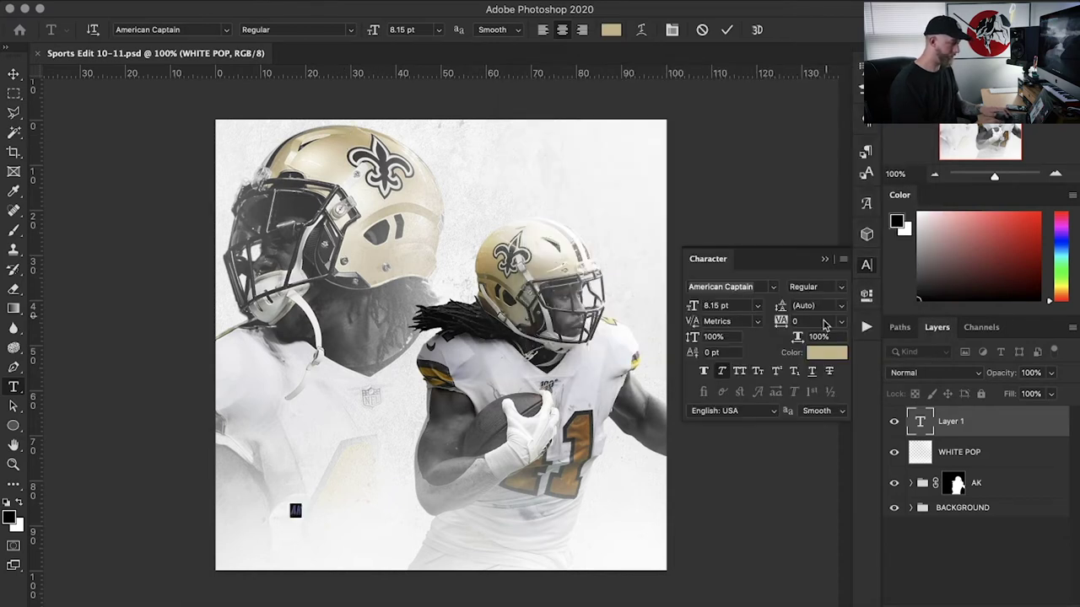
click(739, 372)
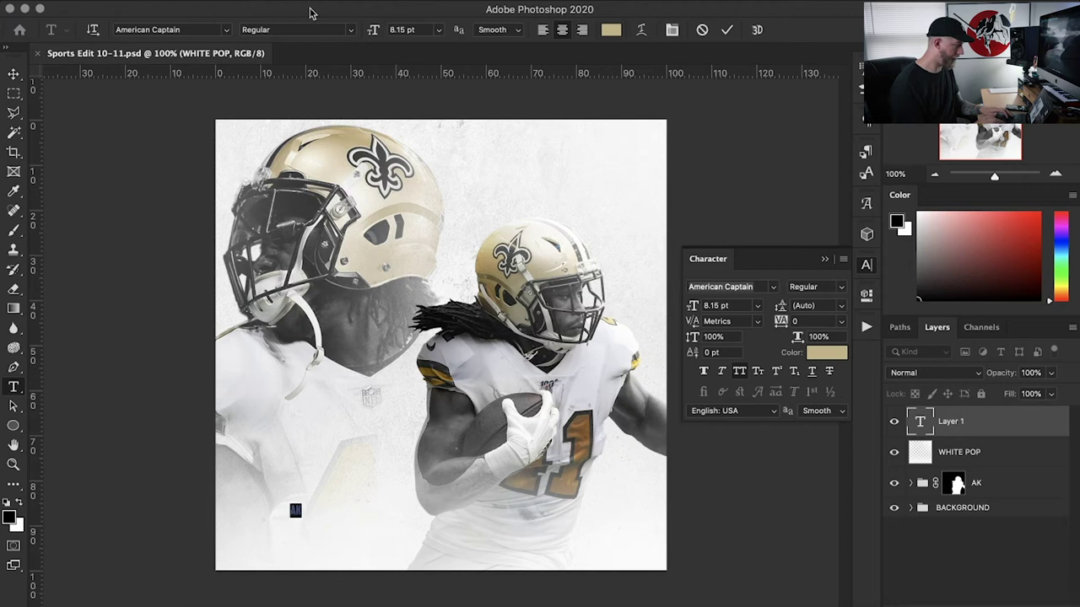
click(419, 29)
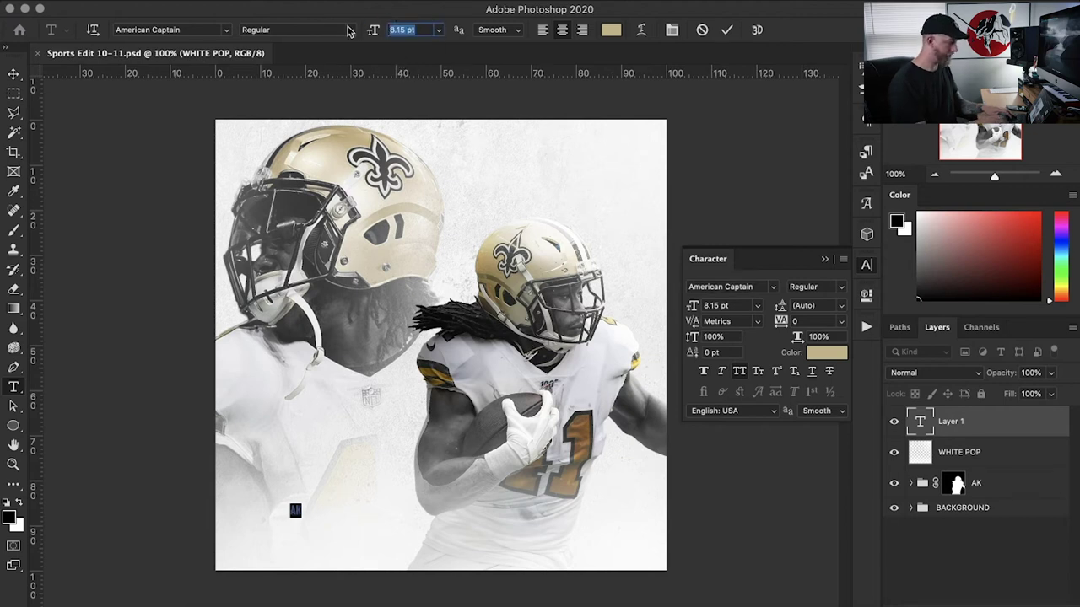
key(BackSpace)
key(Return)
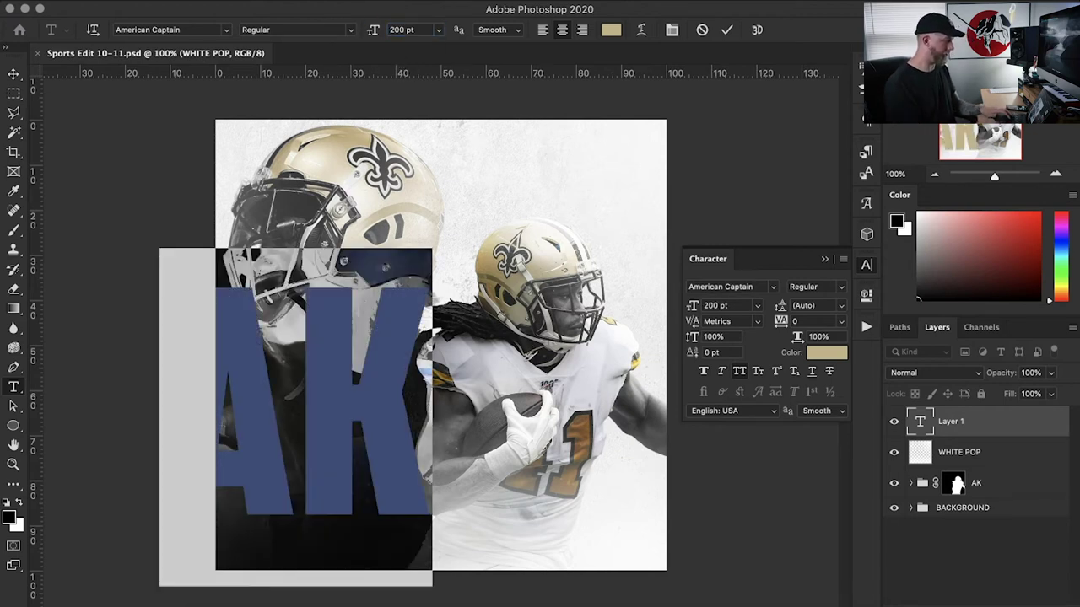
click(421, 30)
text(100)
key(Return)
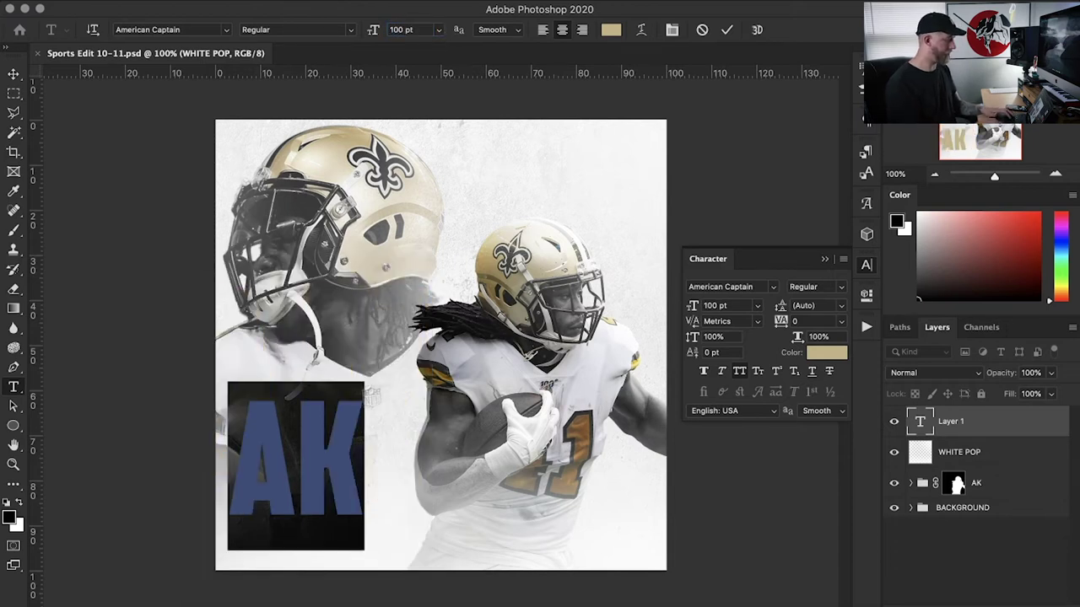
Step: Move the AK text to the poster's lower left and save
click(14, 76)
drag(345, 449, 385, 486)
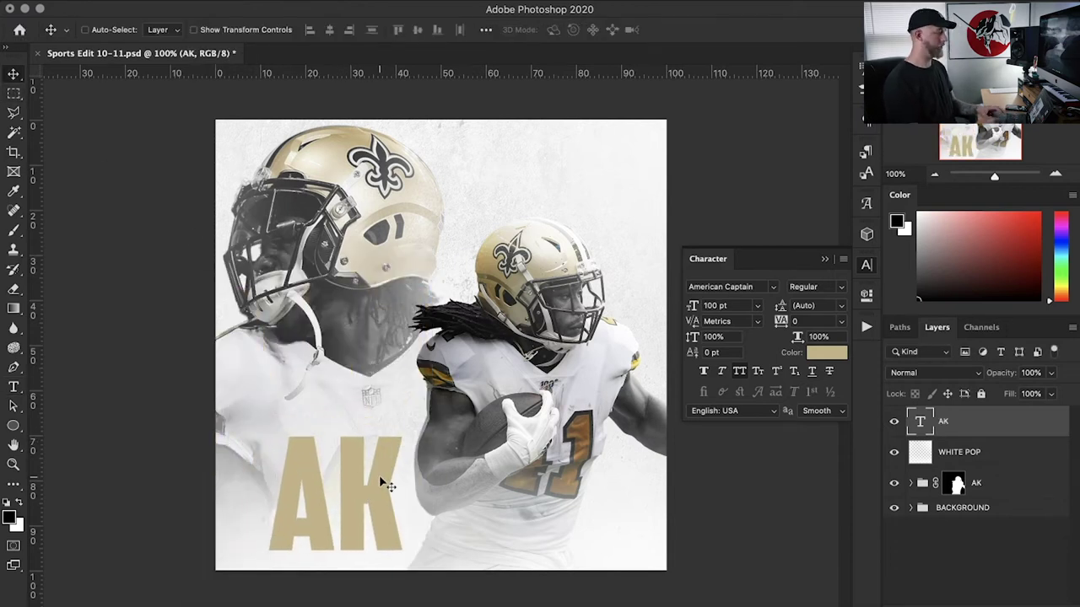
key(super+s)
click(772, 288)
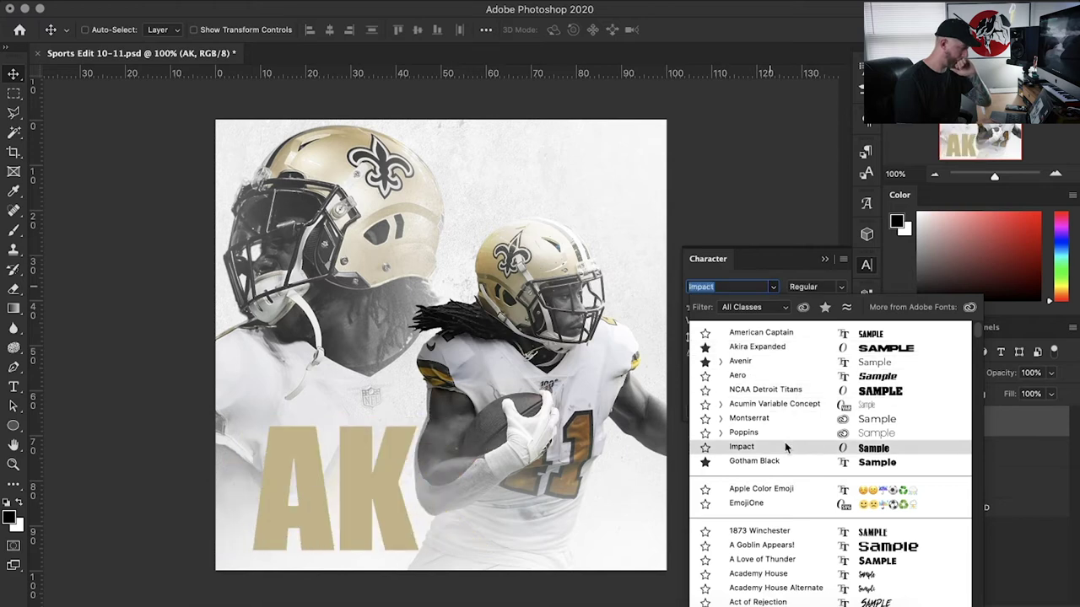
Step: Filter the font family list to Sans Serif fonts and browse through them
scroll(786, 448, down, 3)
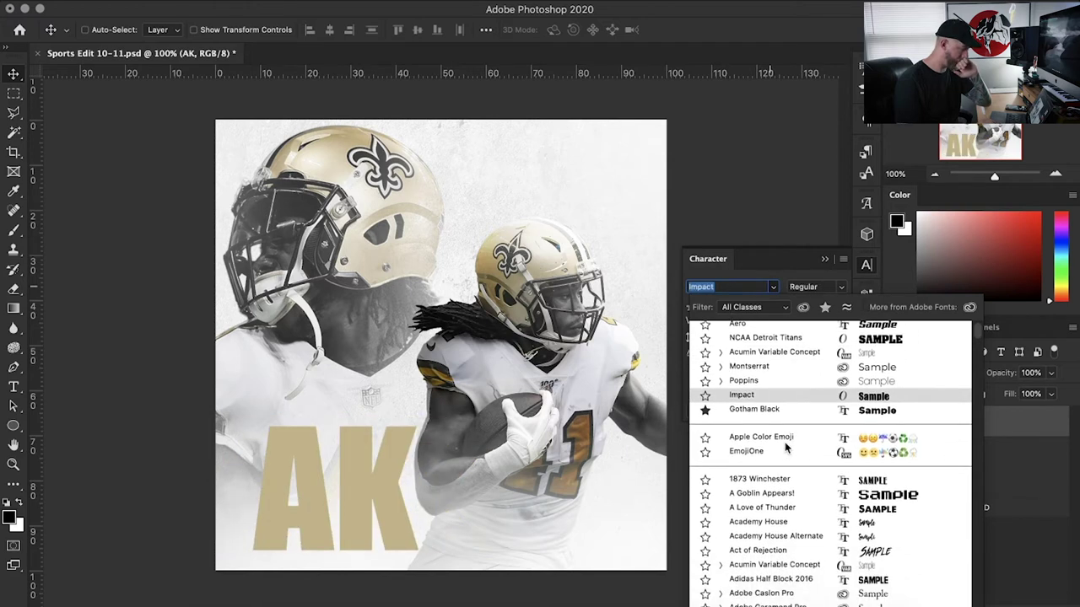
click(752, 309)
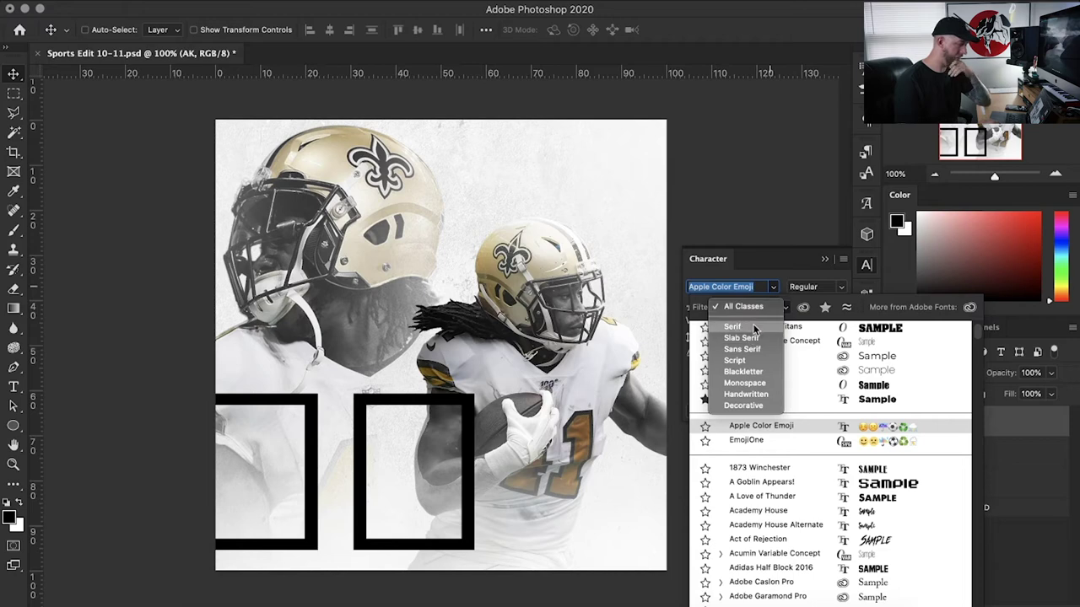
click(759, 347)
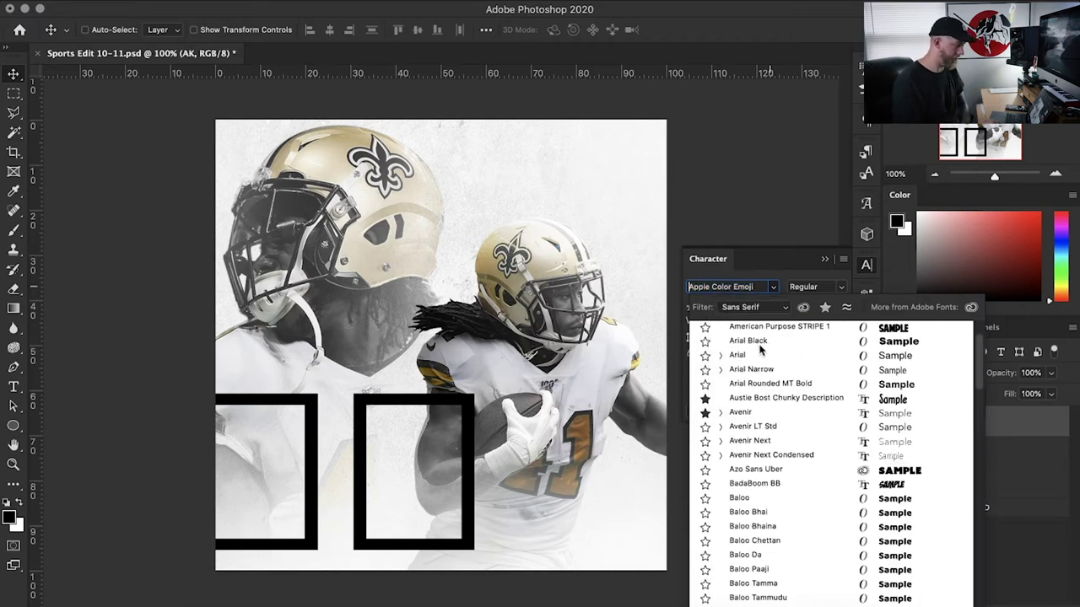
scroll(810, 473, down, 10)
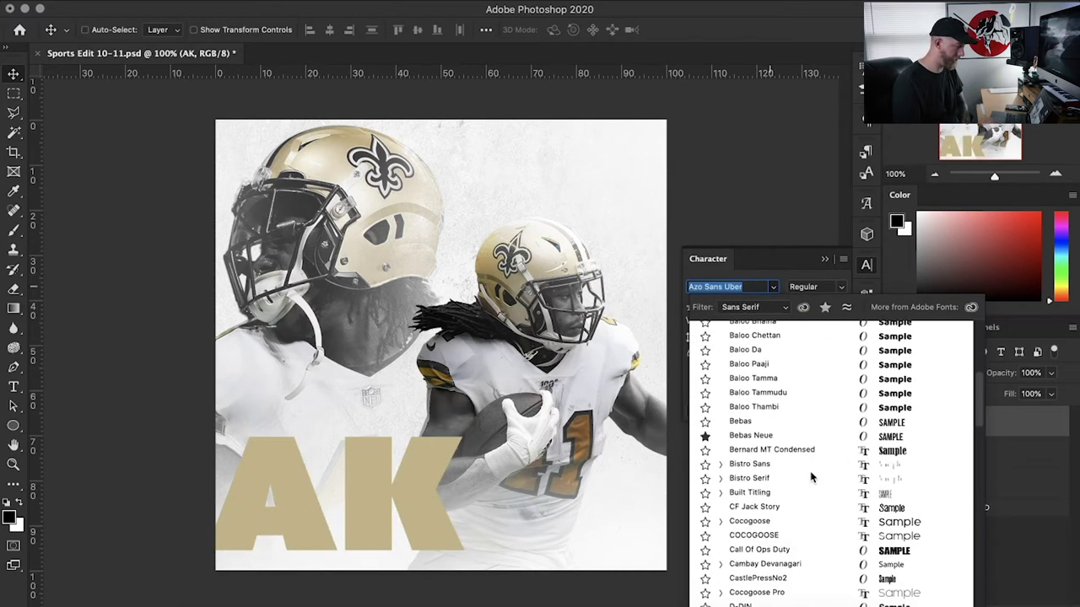
scroll(808, 463, down, 5)
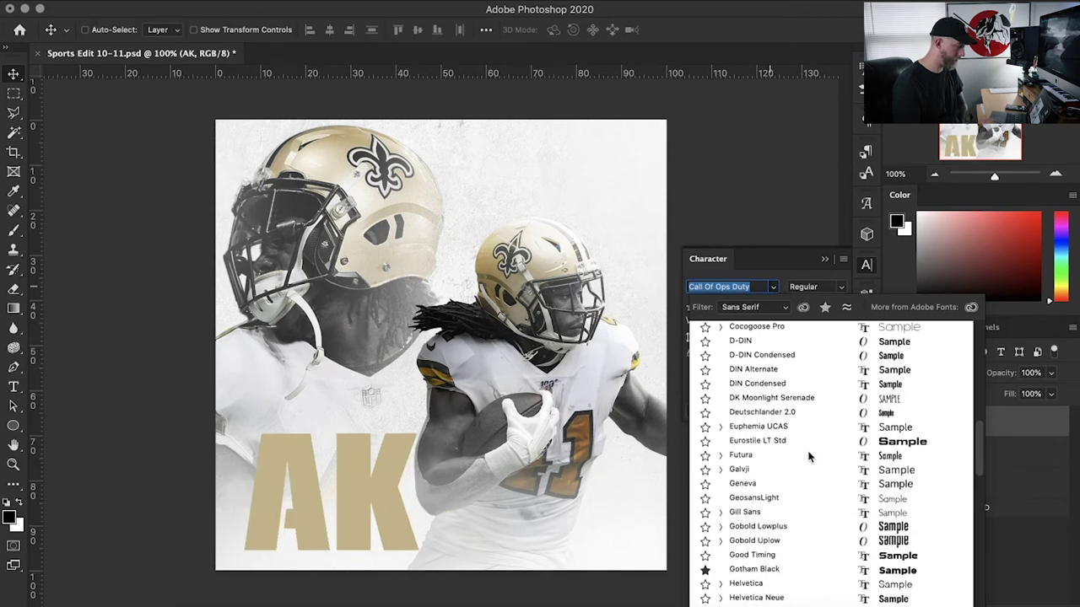
scroll(808, 445, down, 6)
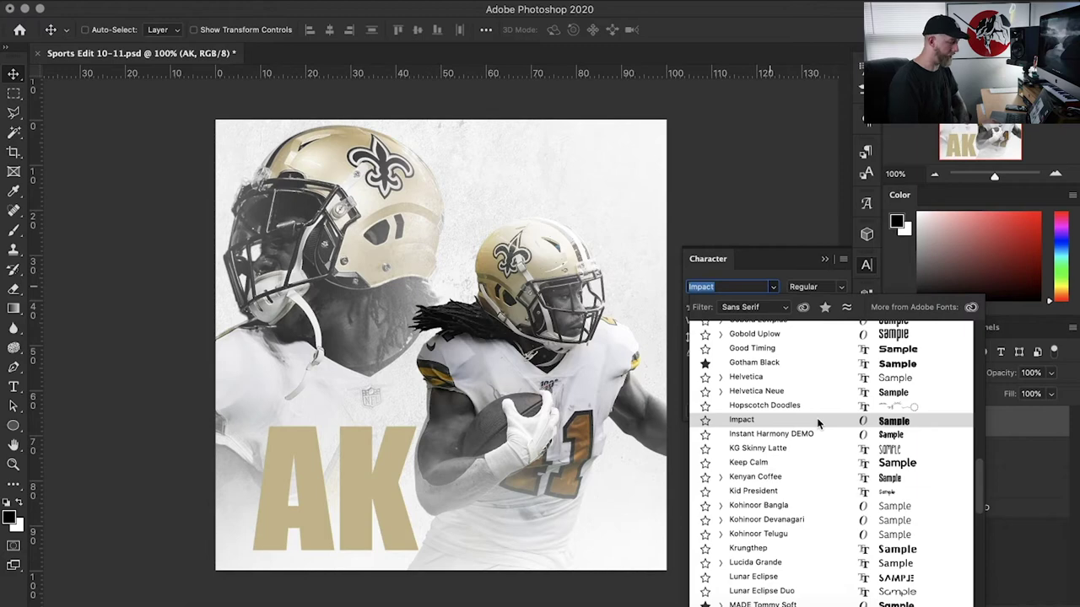
scroll(817, 422, down, 5)
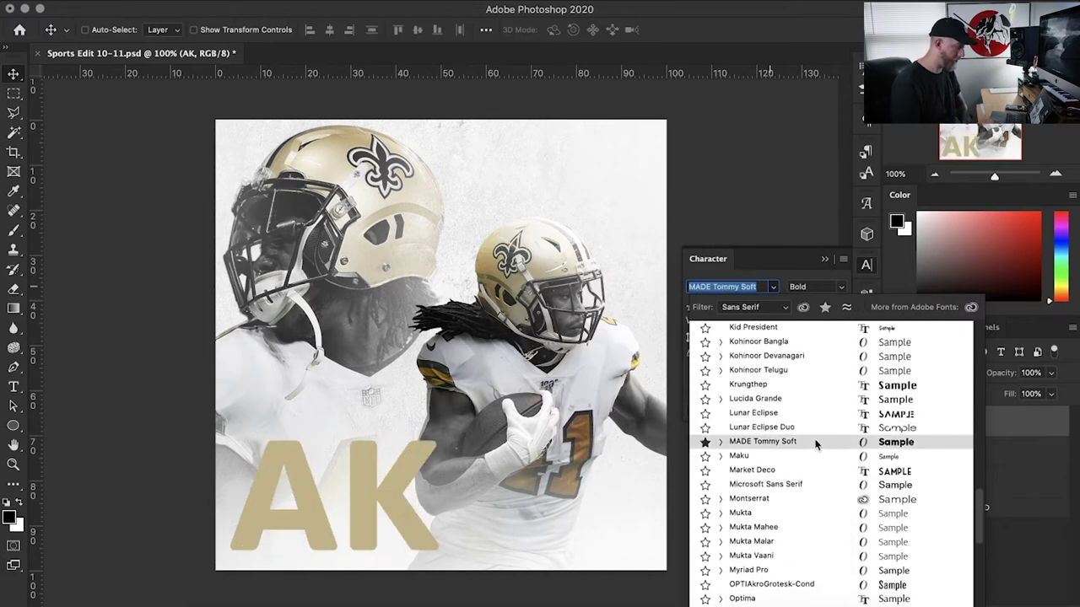
scroll(815, 444, down, 15)
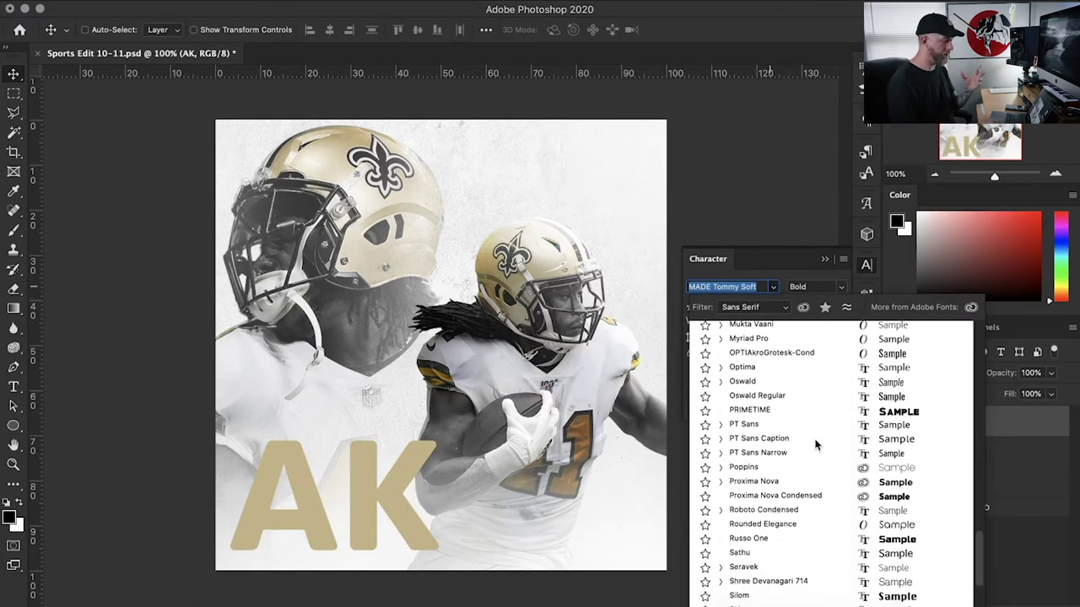
scroll(815, 445, down, 1)
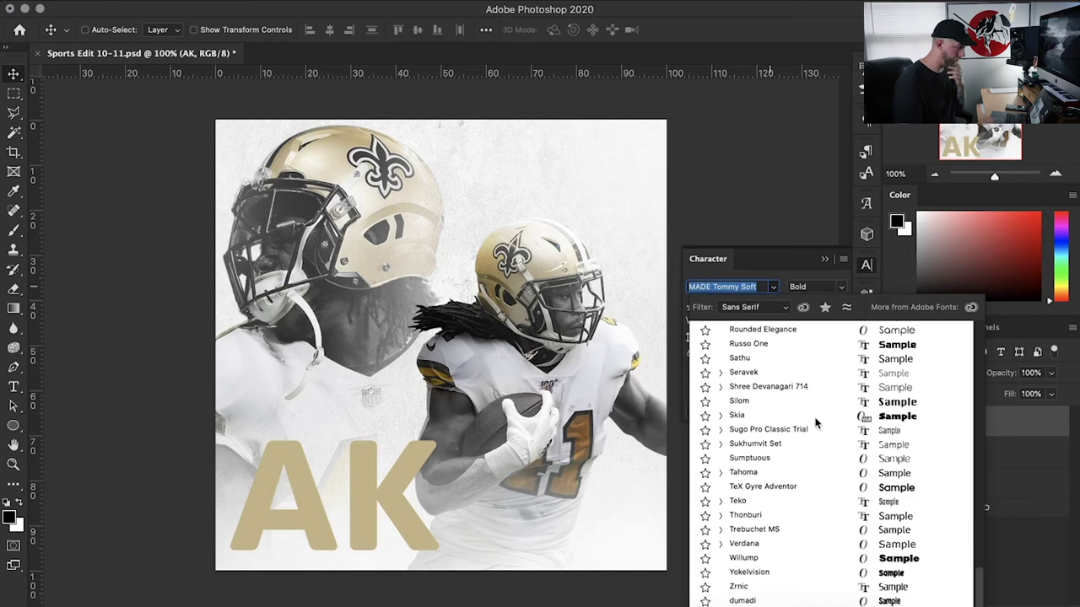
Step: Reset the font filter to All Classes and apply Good Timing to the AK text
click(755, 307)
click(763, 266)
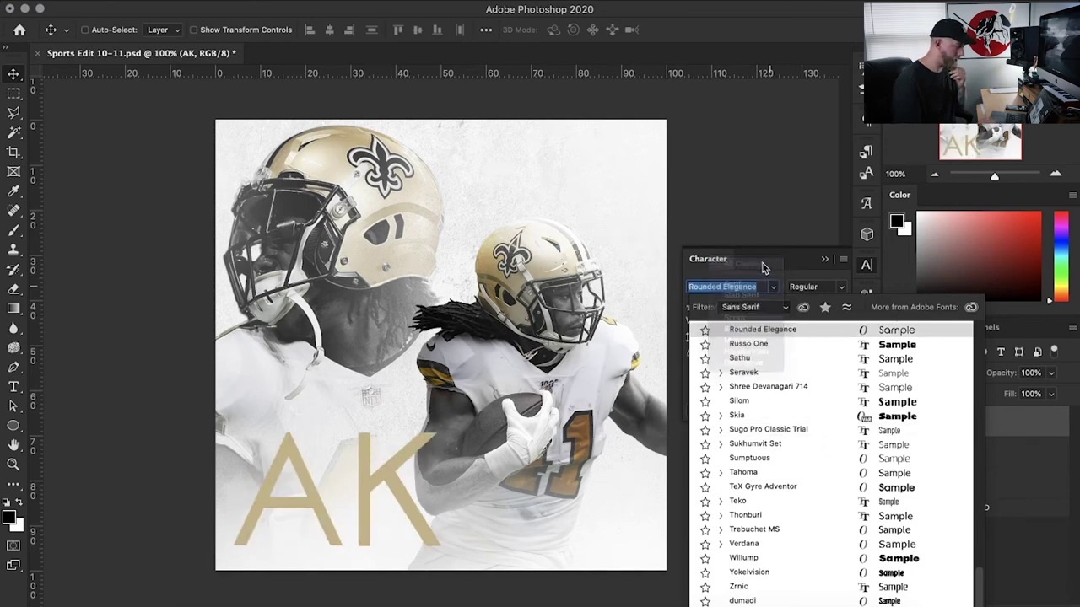
scroll(793, 456, down, 10)
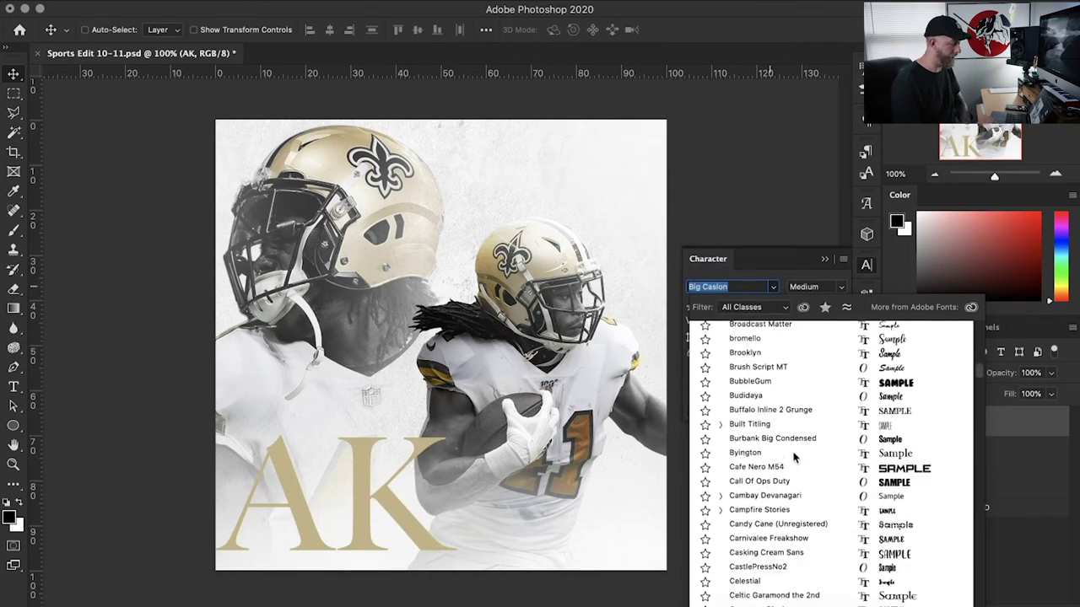
scroll(793, 456, down, 15)
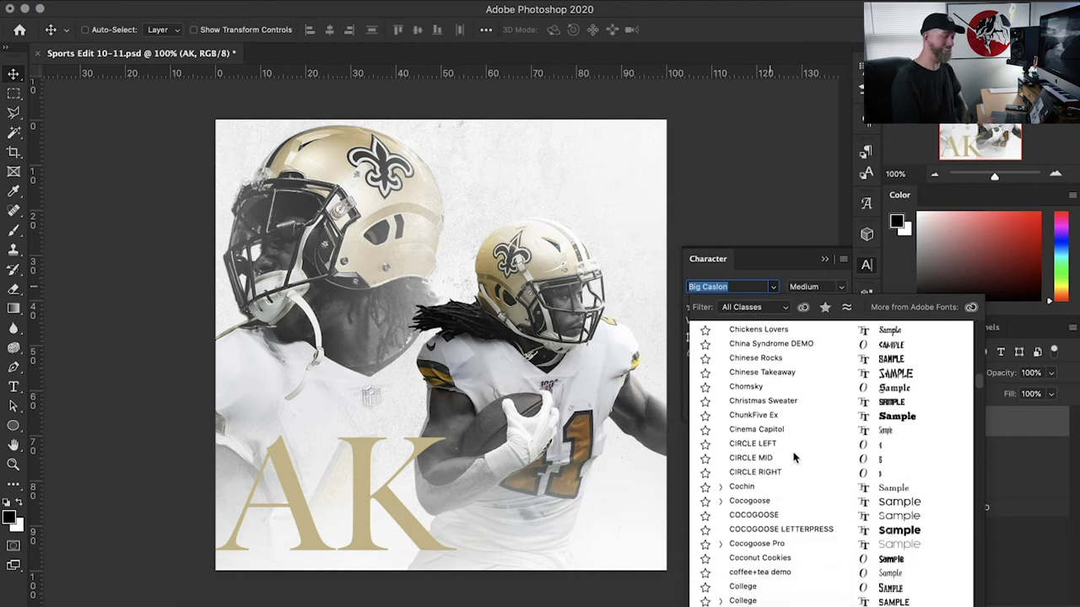
scroll(793, 456, down, 10)
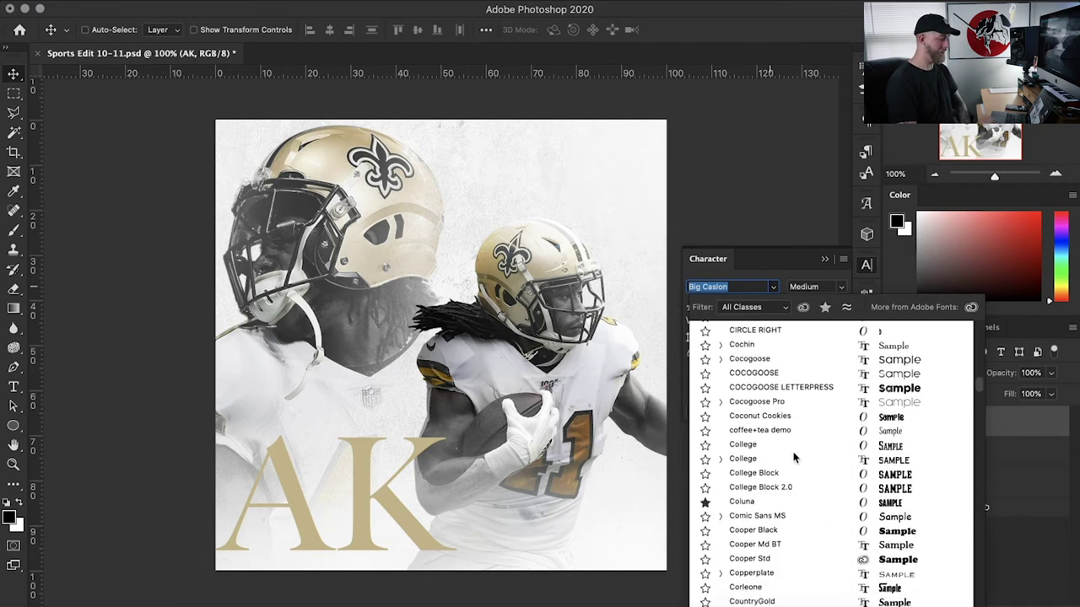
scroll(793, 457, down, 20)
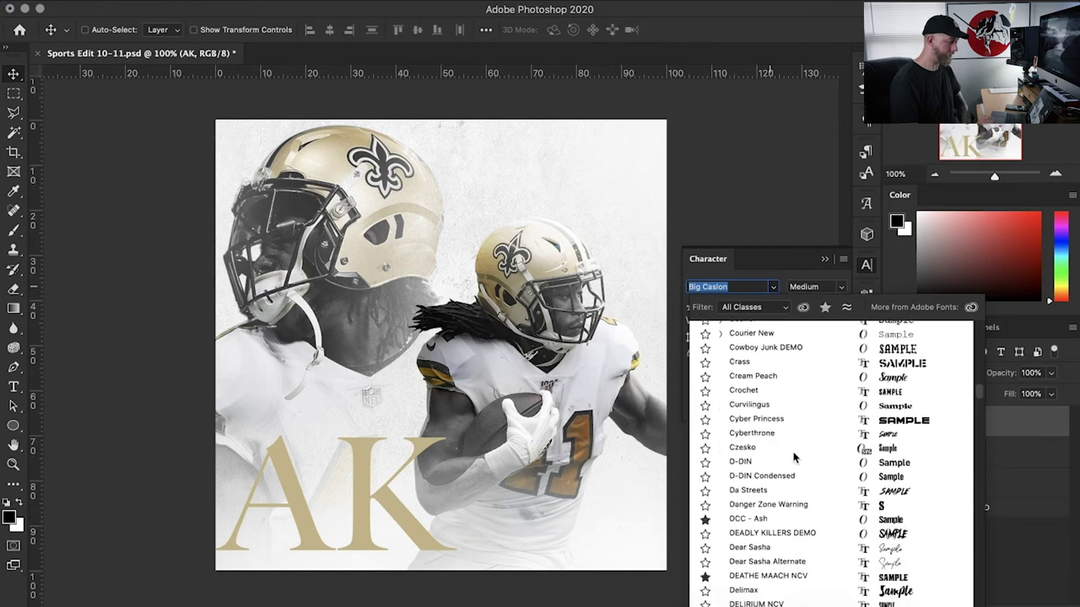
scroll(793, 456, up, 7)
scroll(793, 456, down, 20)
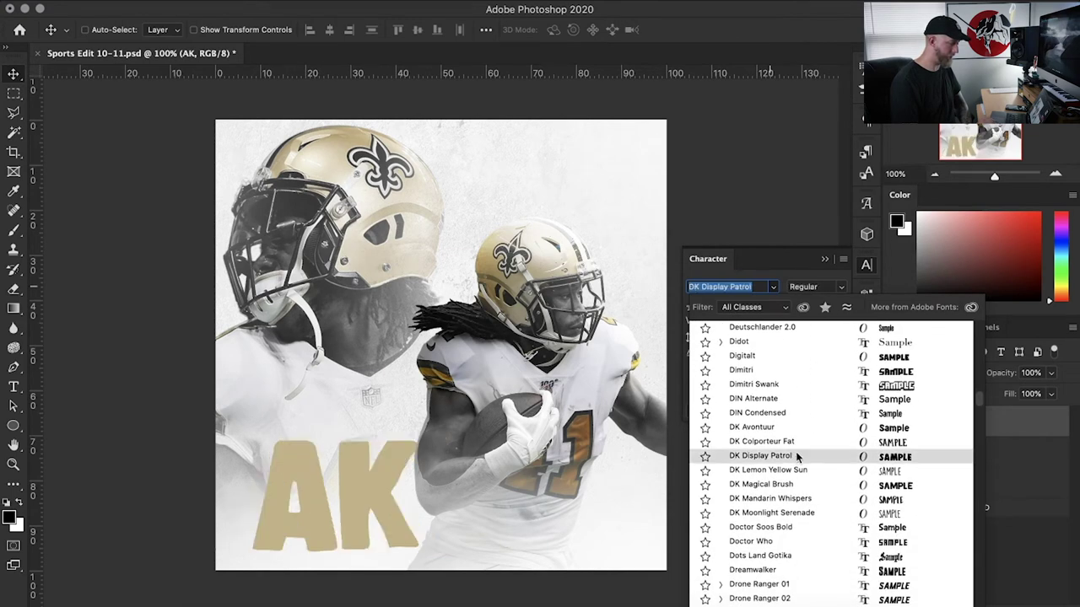
scroll(795, 456, down, 10)
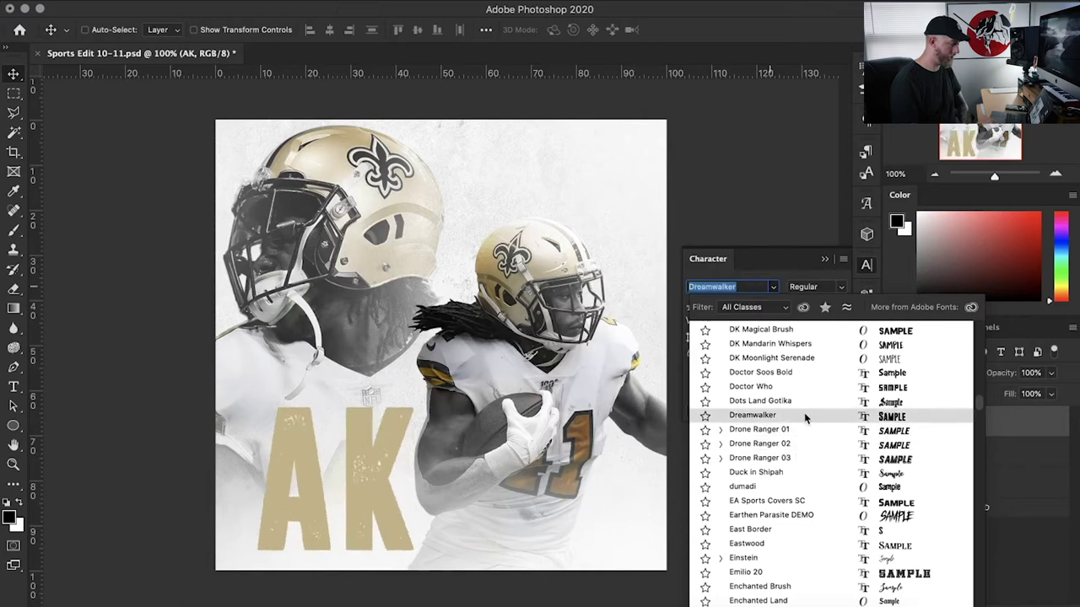
scroll(804, 413, down, 7)
scroll(805, 417, down, 13)
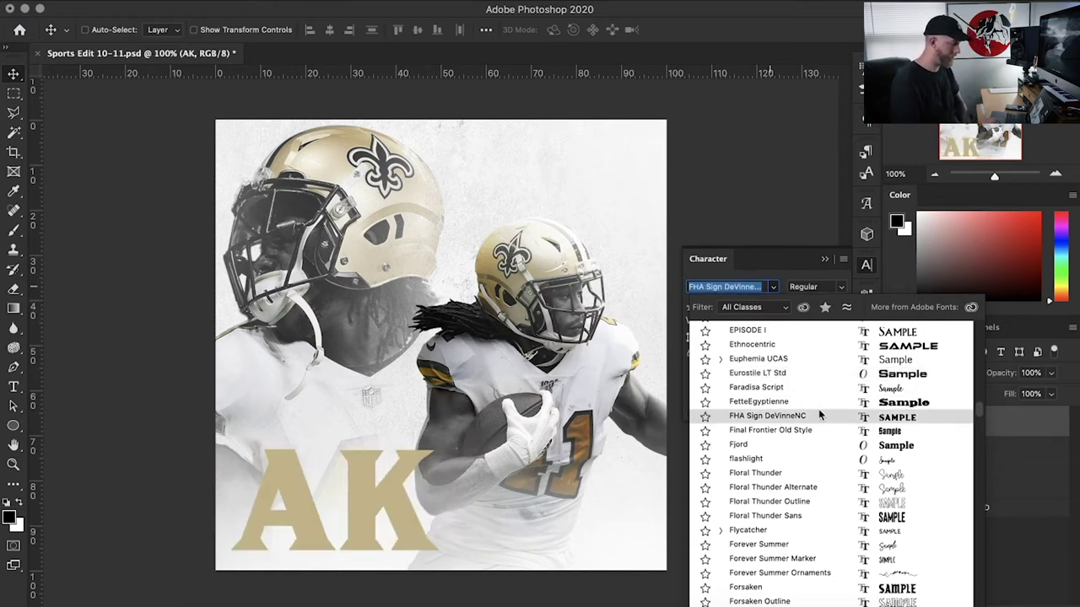
scroll(821, 411, down, 5)
scroll(821, 411, down, 10)
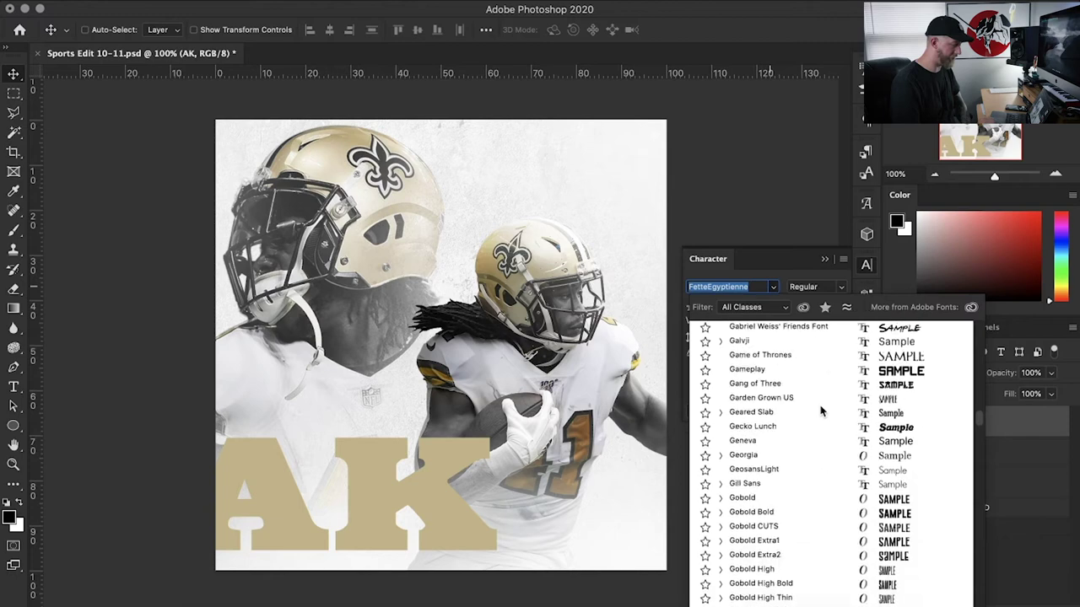
scroll(821, 411, down, 1)
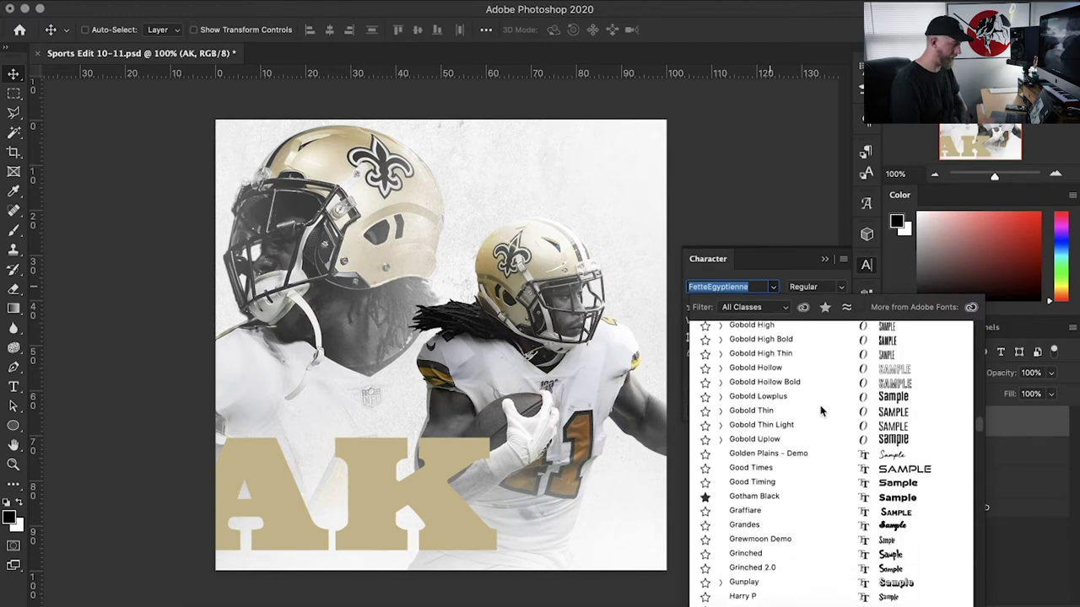
click(805, 481)
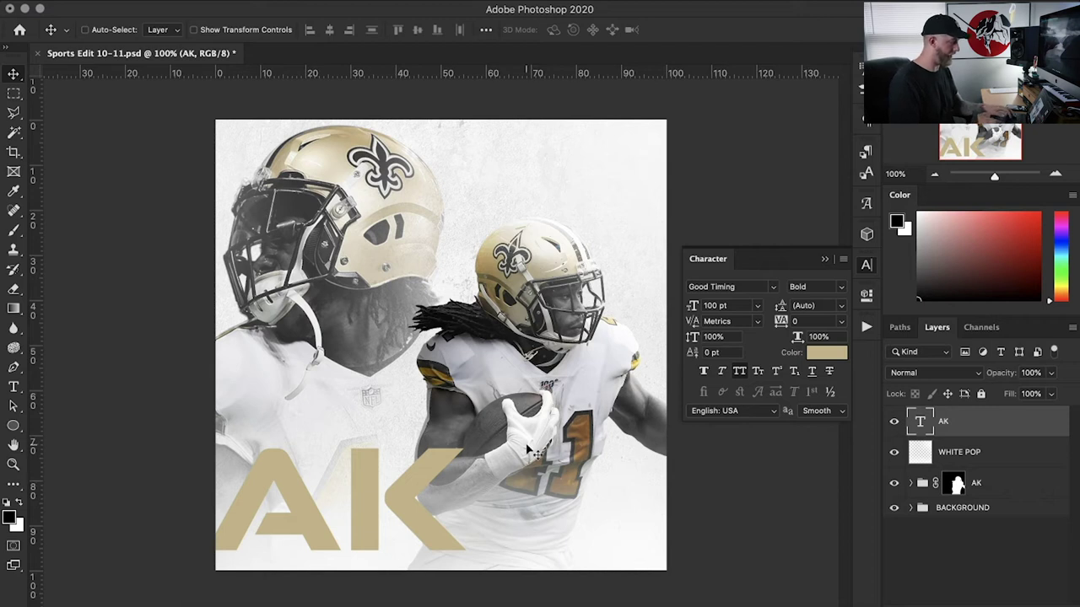
Step: Scale the AK text down to 73.3% and move it slightly lower at the bottom-left
key(ctrl+t)
drag(465, 415, 411, 459)
mouse_move(388, 497)
mouse_down()
mouse_move(599, 155)
mouse_move(618, 155)
mouse_move(380, 447)
mouse_move(390, 484)
mouse_up()
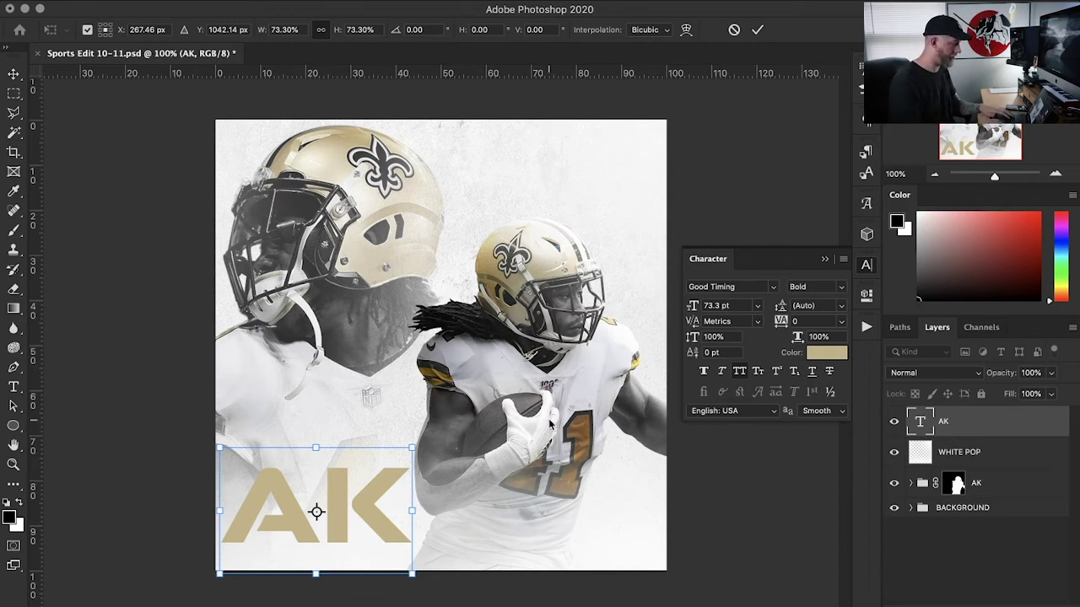
key(Return)
drag(372, 521, 371, 538)
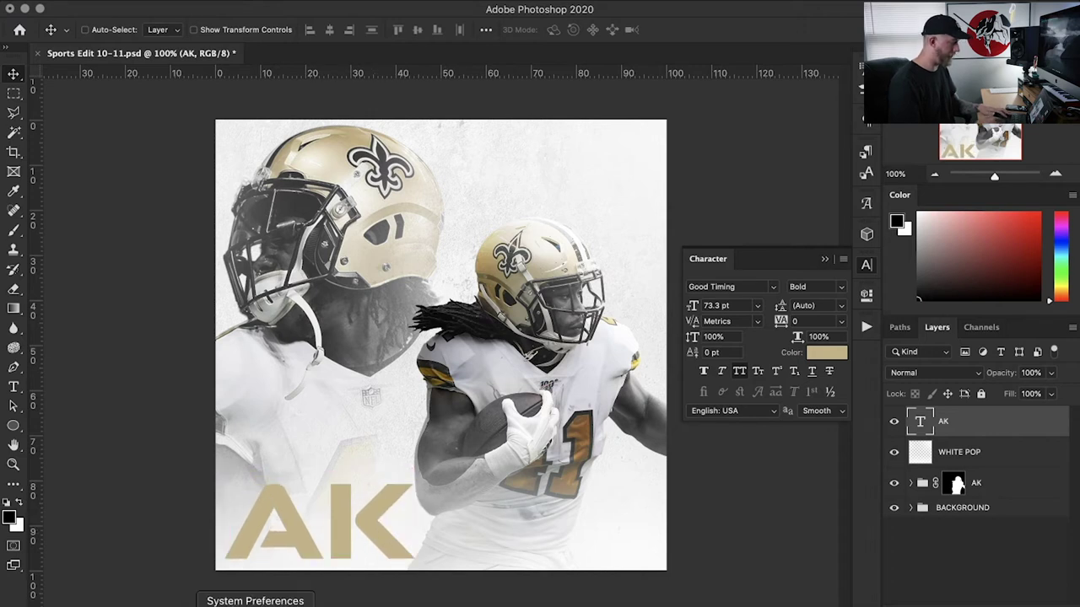
Step: Save the document, then duplicate the AK text layer and place the copy beneath it
key(super+s)
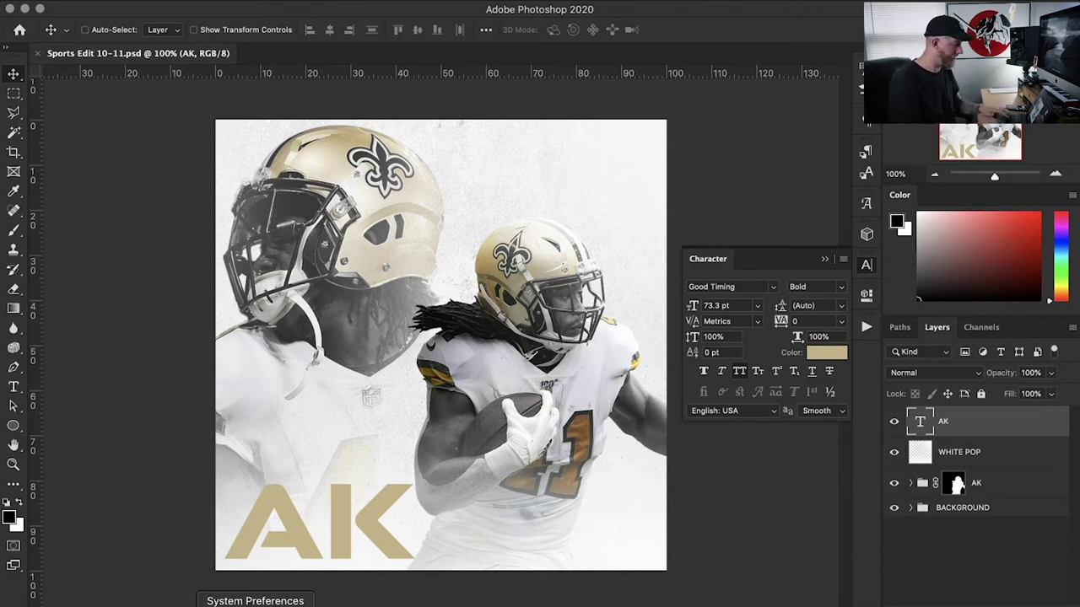
key(super+j)
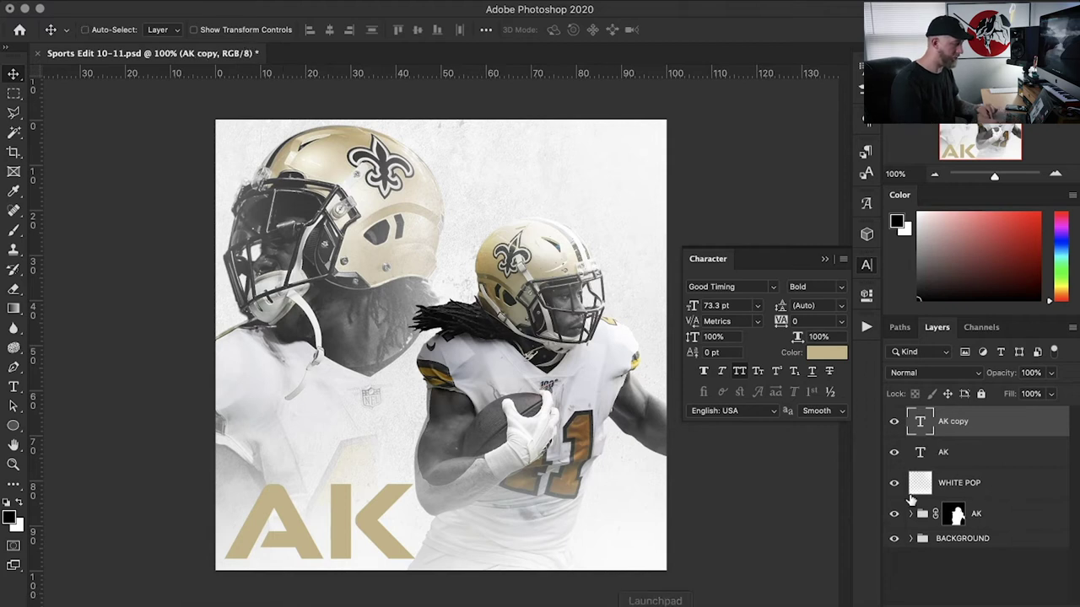
drag(951, 422, 951, 469)
Step: Recolour the AK copy with a dark colour sampled from the helmet and offset it right
key(t)
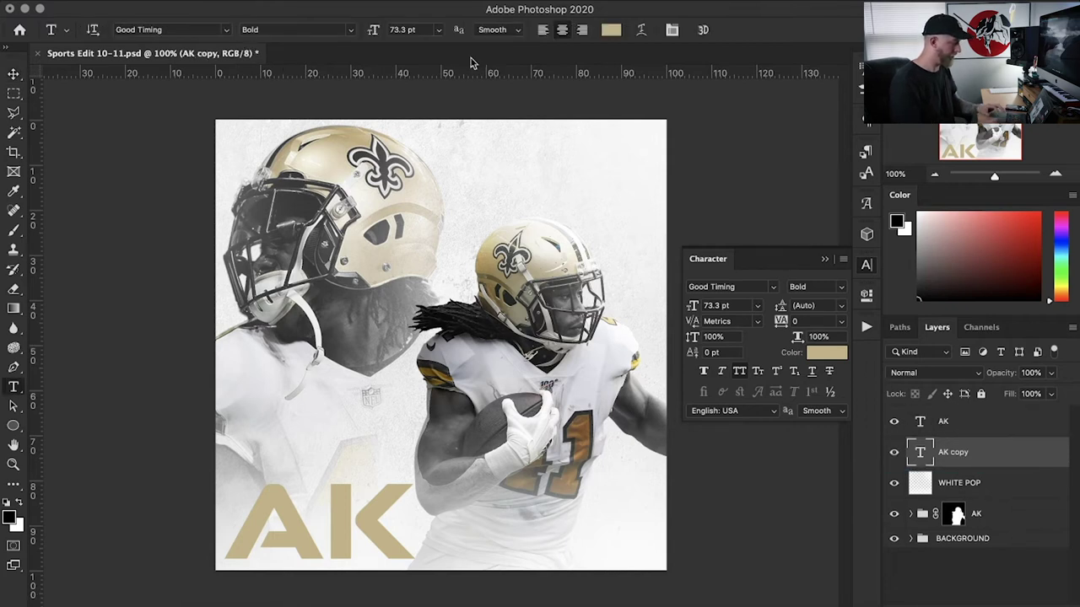
click(609, 32)
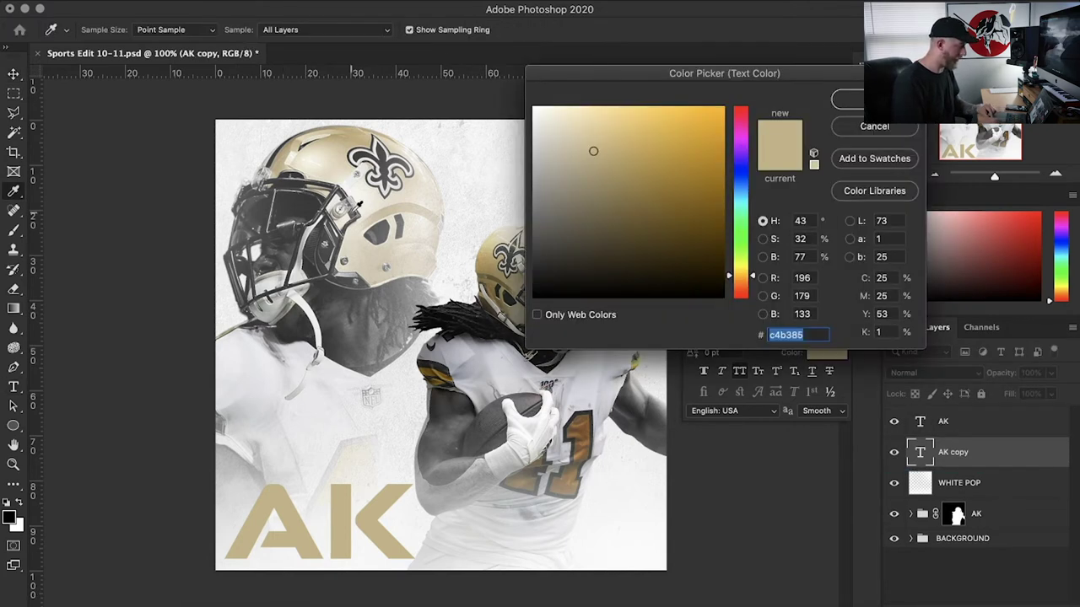
click(393, 227)
click(381, 162)
click(381, 158)
click(384, 154)
click(381, 155)
key(Return)
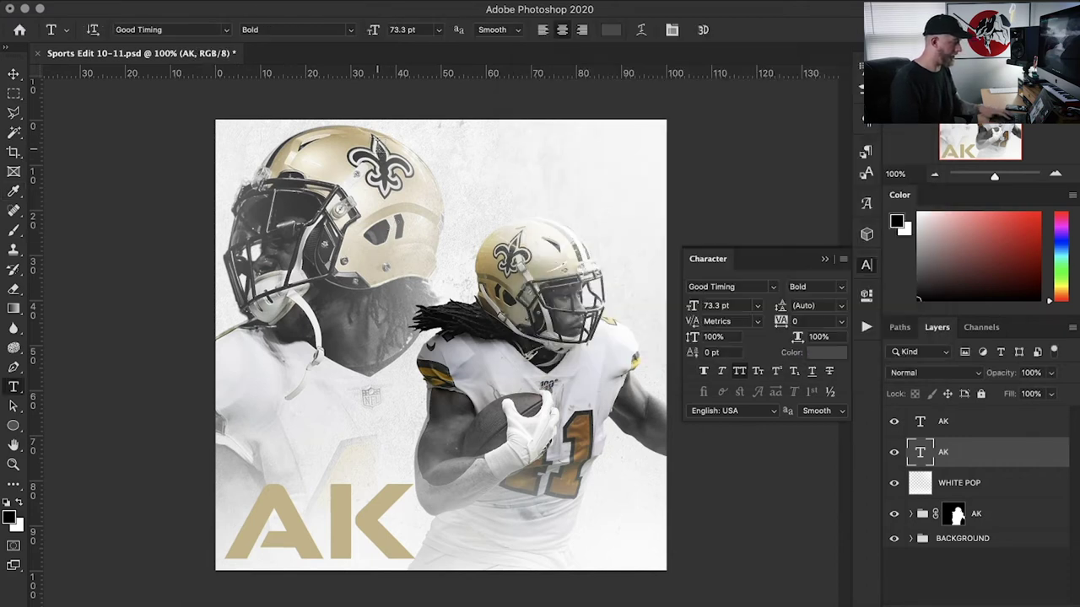
key(v)
key(Right)
key(Right)
key(Right)
key(Right)
key(Right)
key(Right)
key(Right)
key(Right)
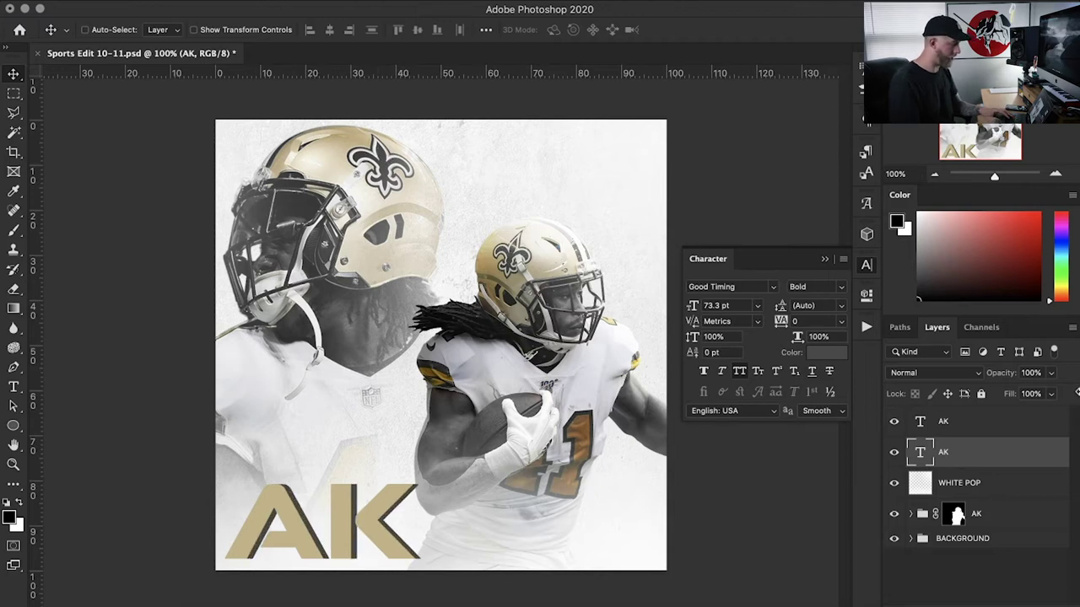
Step: Group both AK text layers and name the group 'AK TEXT'
shift+click(998, 426)
key(super+g)
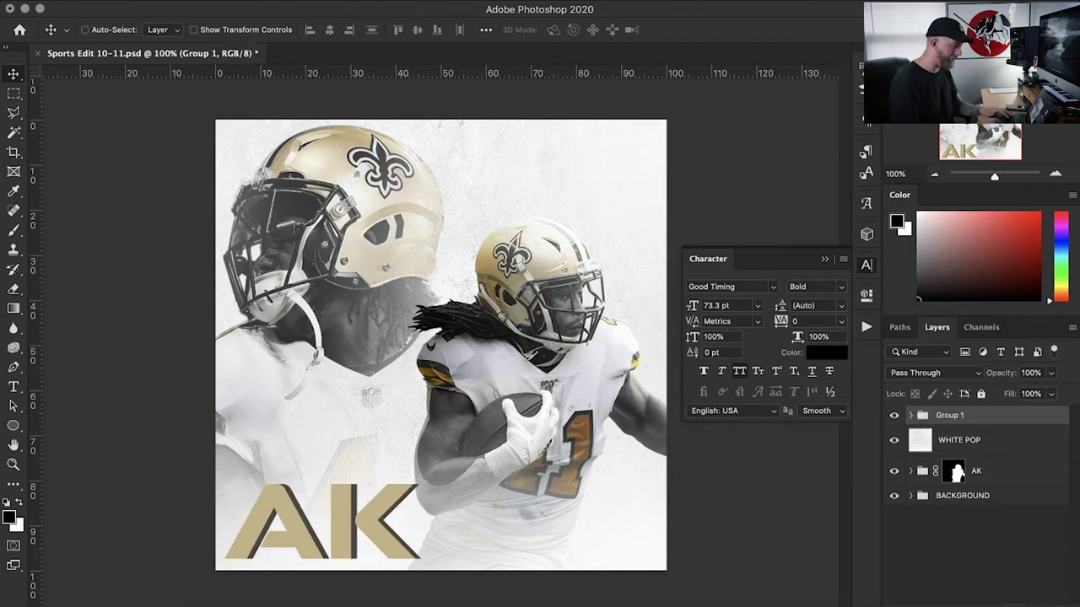
double_click(950, 416)
text(AK TE)
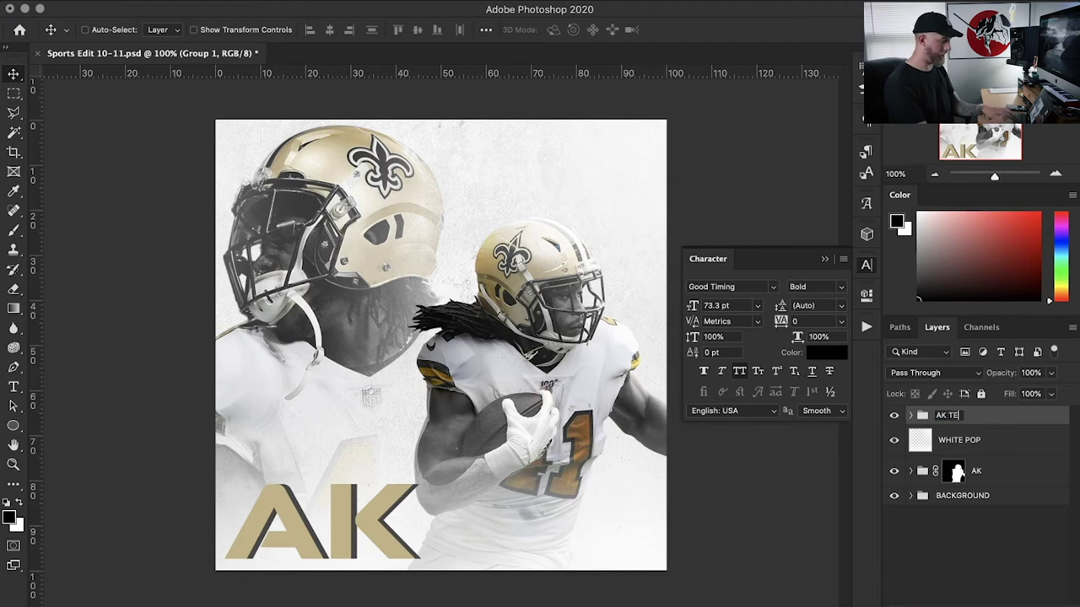
text(XT)
key(Return)
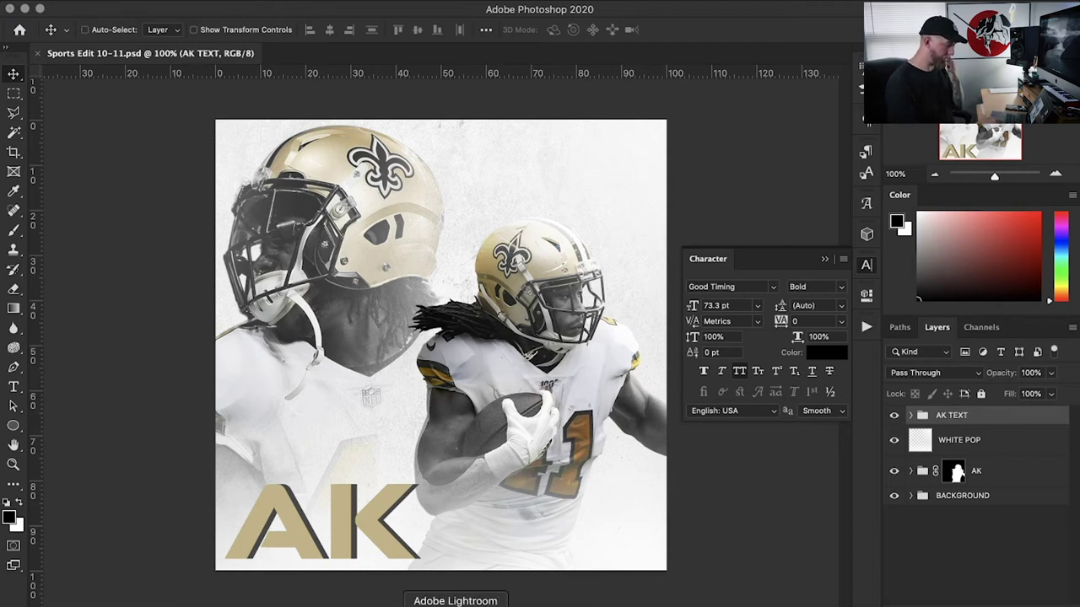
click(284, 602)
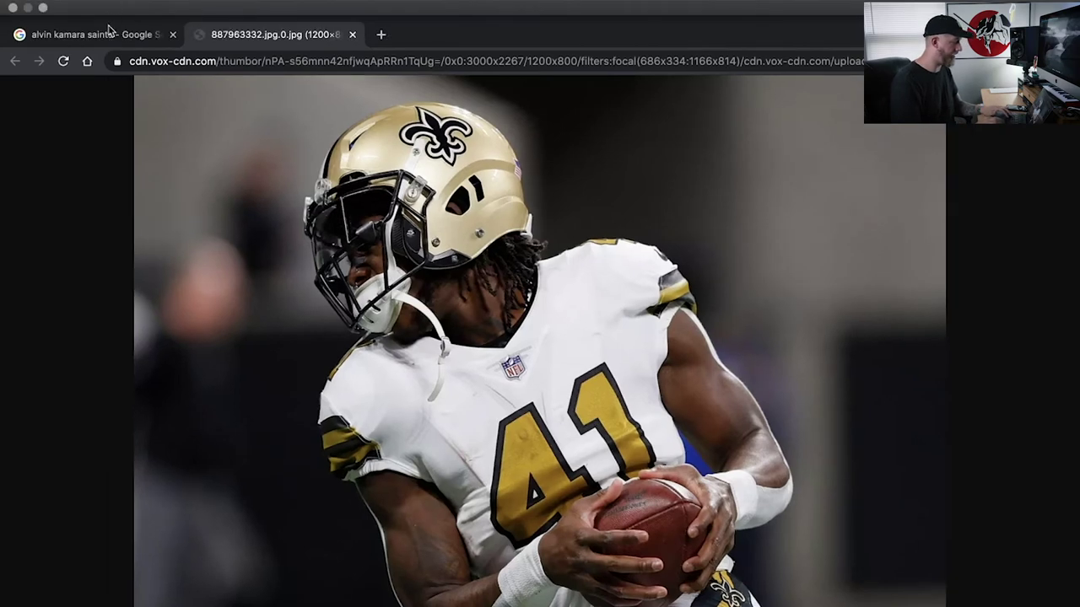
Step: Search Google Images for 'saints color rush jersey' and preview the NFL Week 4 Color Rush photo
click(101, 5)
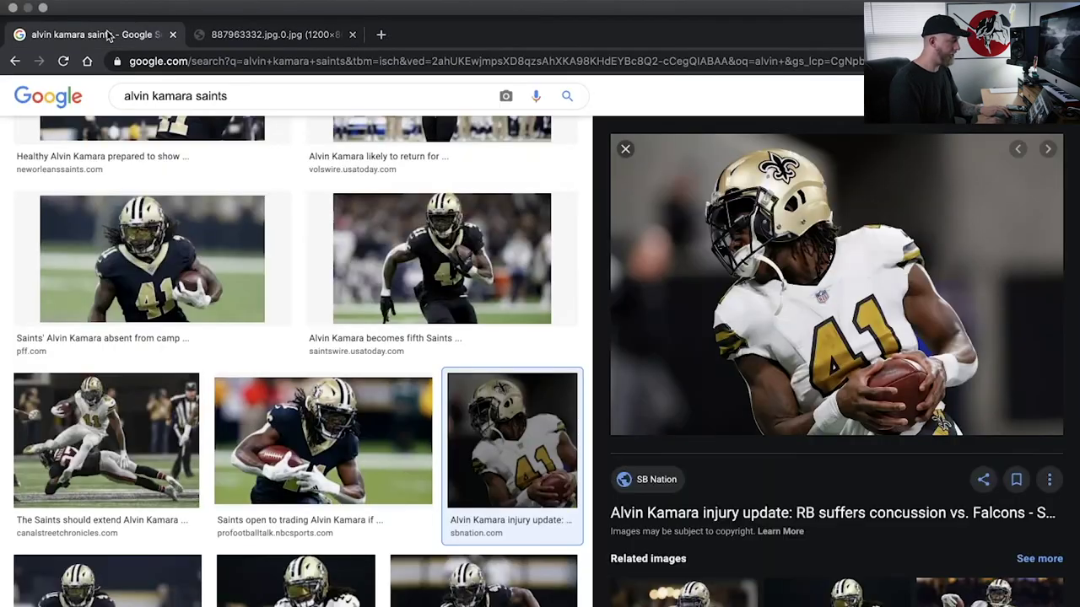
scroll(460, 300, up, 5)
click(304, 81)
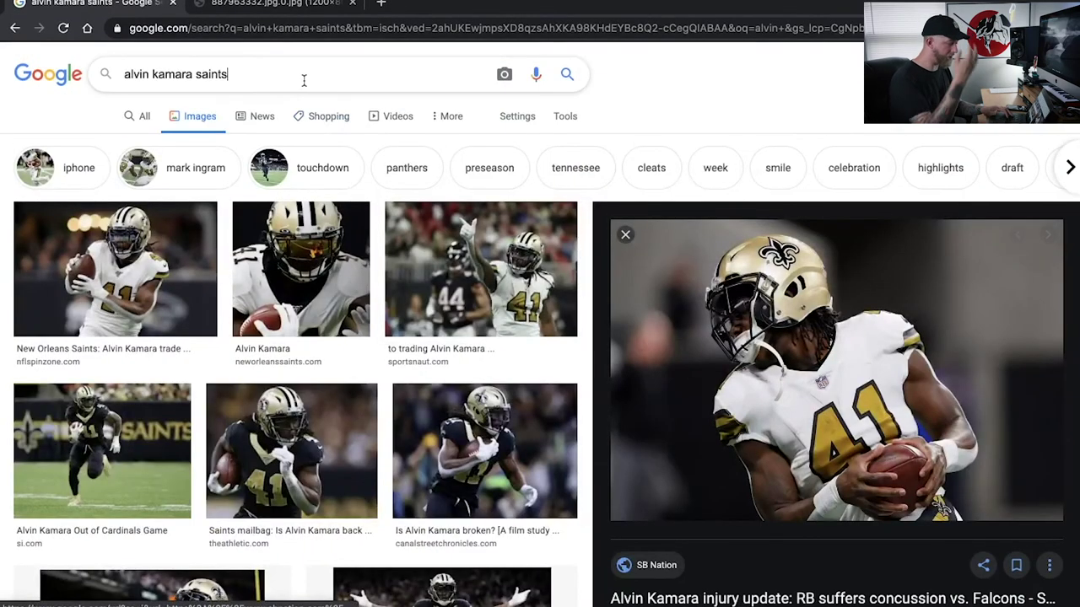
key(super+a)
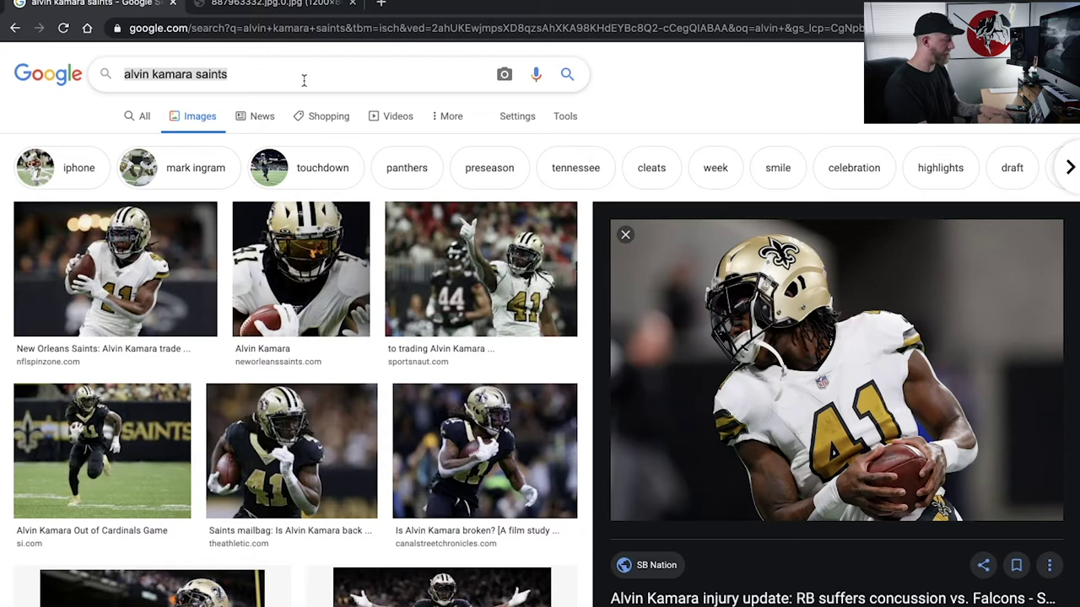
text(saints color)
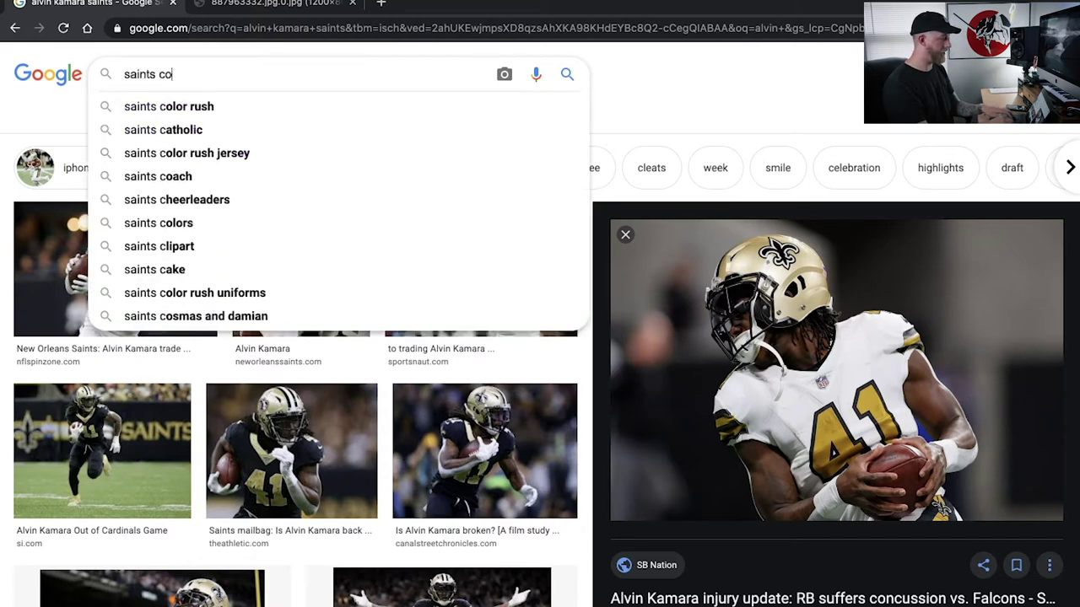
key(Down)
key(Down)
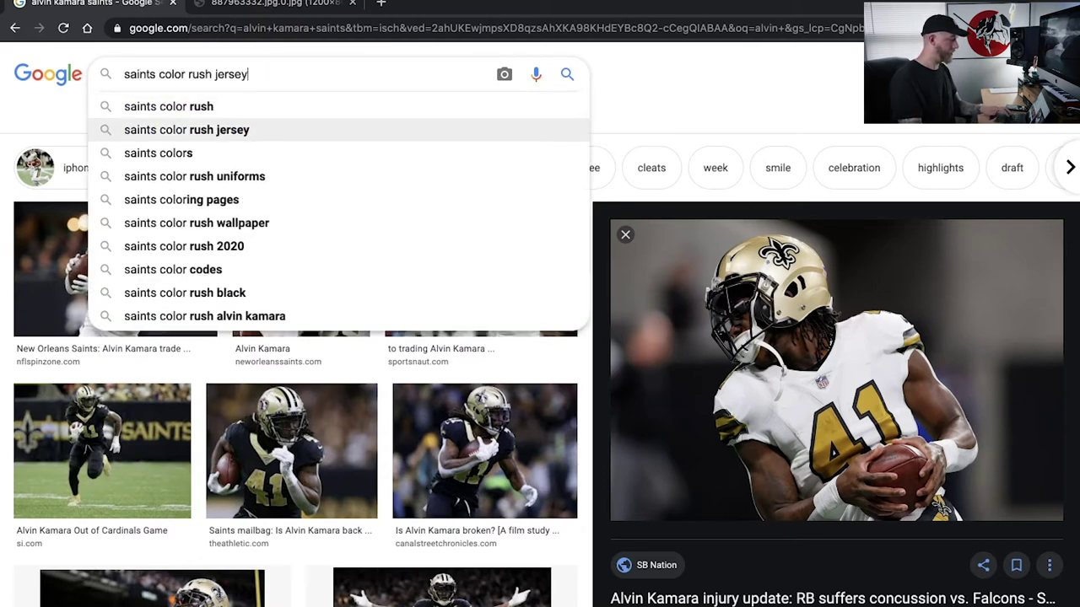
key(Return)
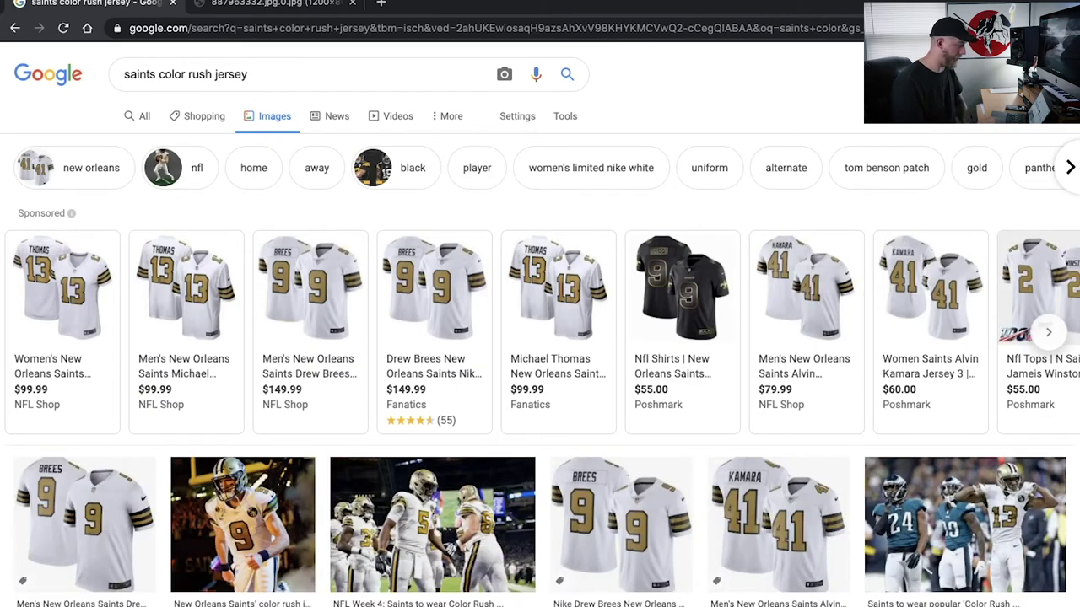
click(527, 476)
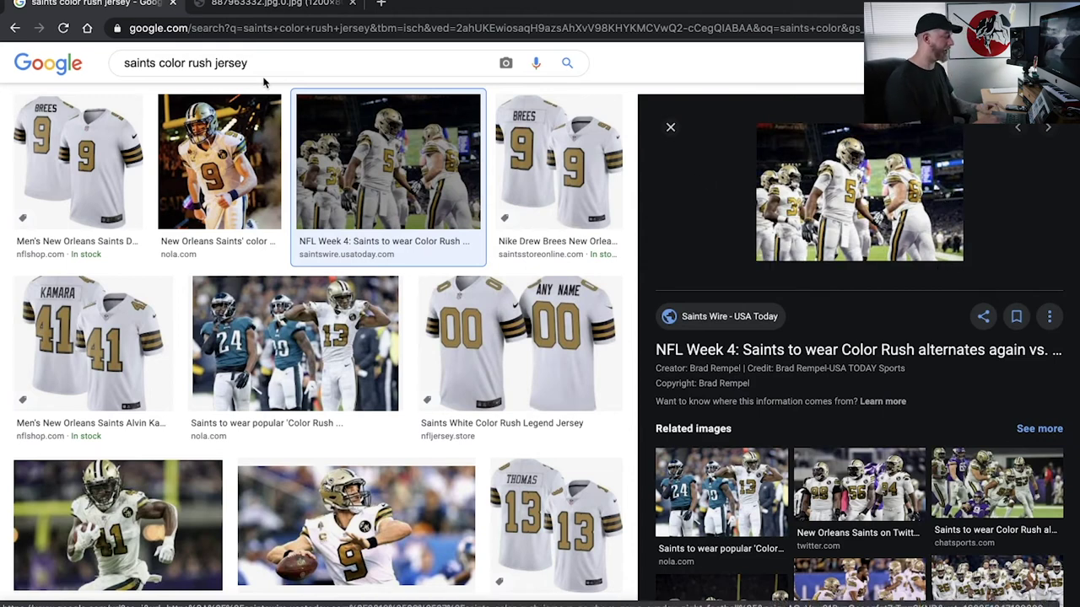
mouse_move(40, 4)
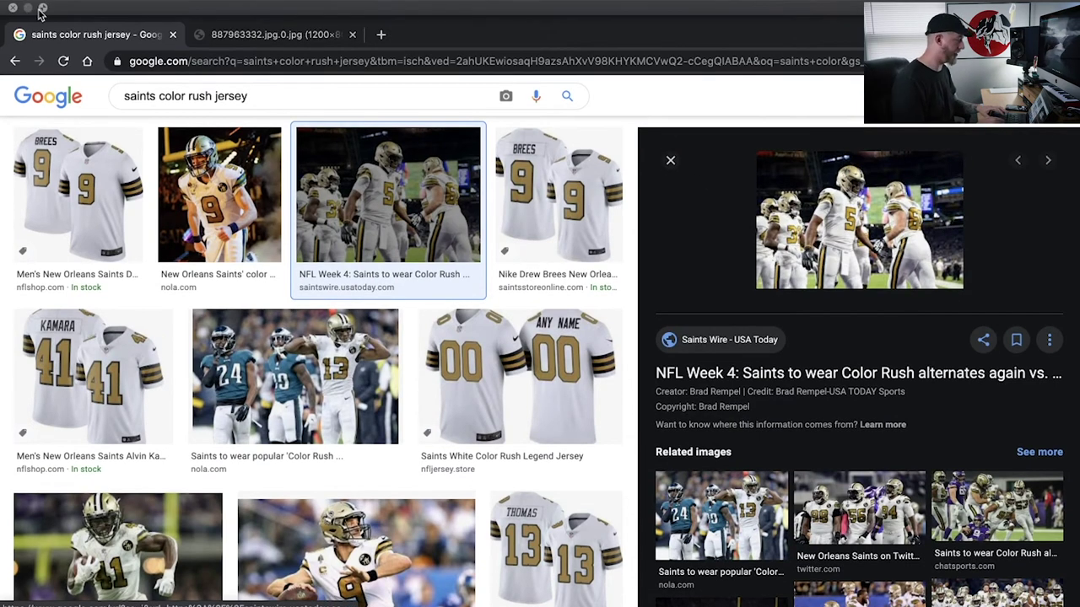
Step: Draw a tall grey rectangle stripe down the portrait in the poster's middle
click(12, 9)
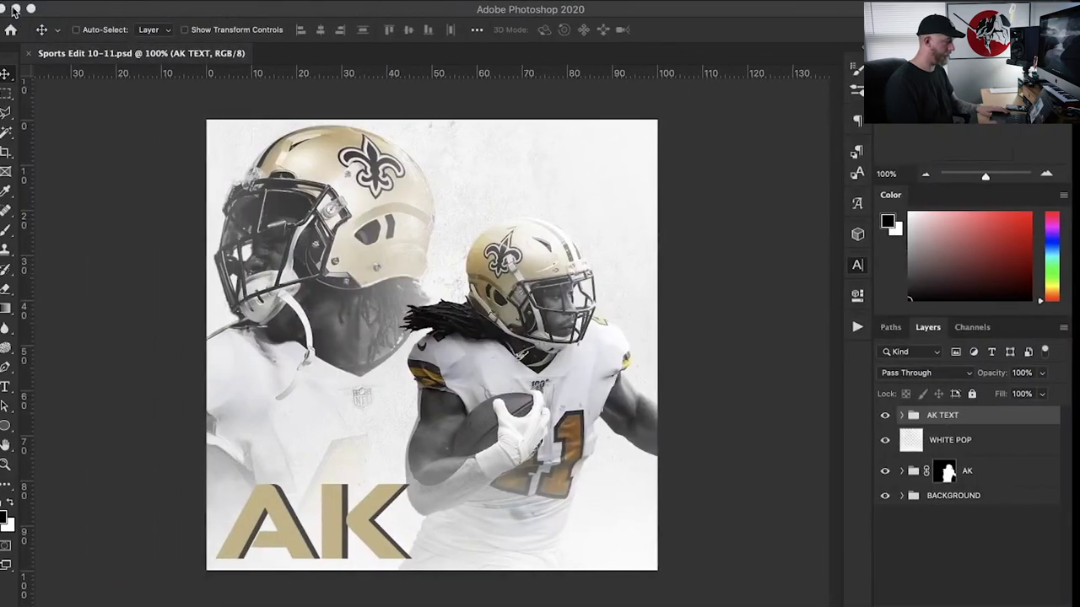
click(866, 266)
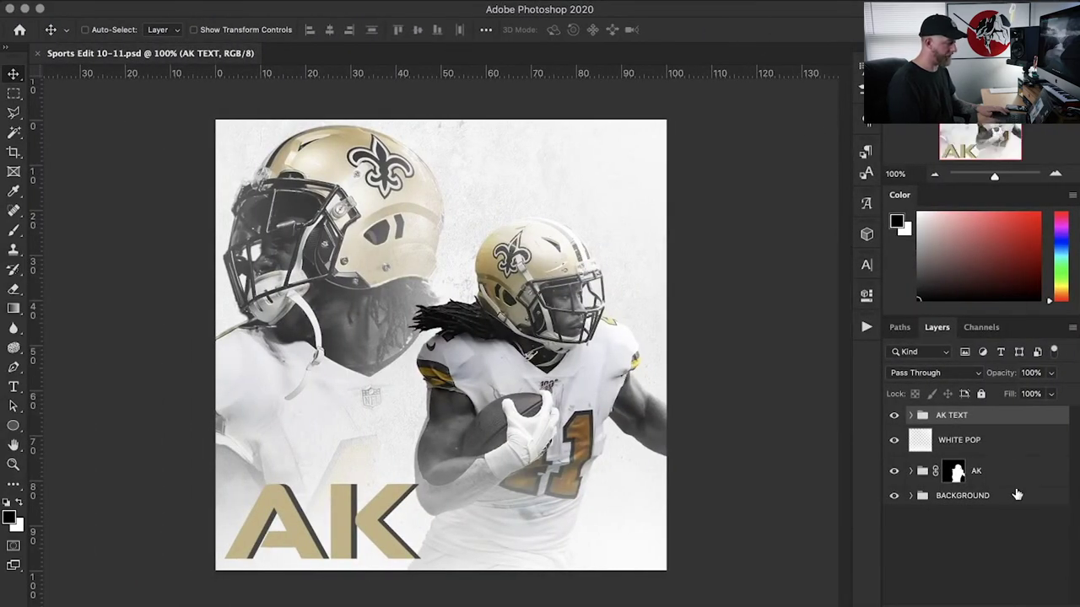
drag(14, 426, 50, 428)
click(51, 427)
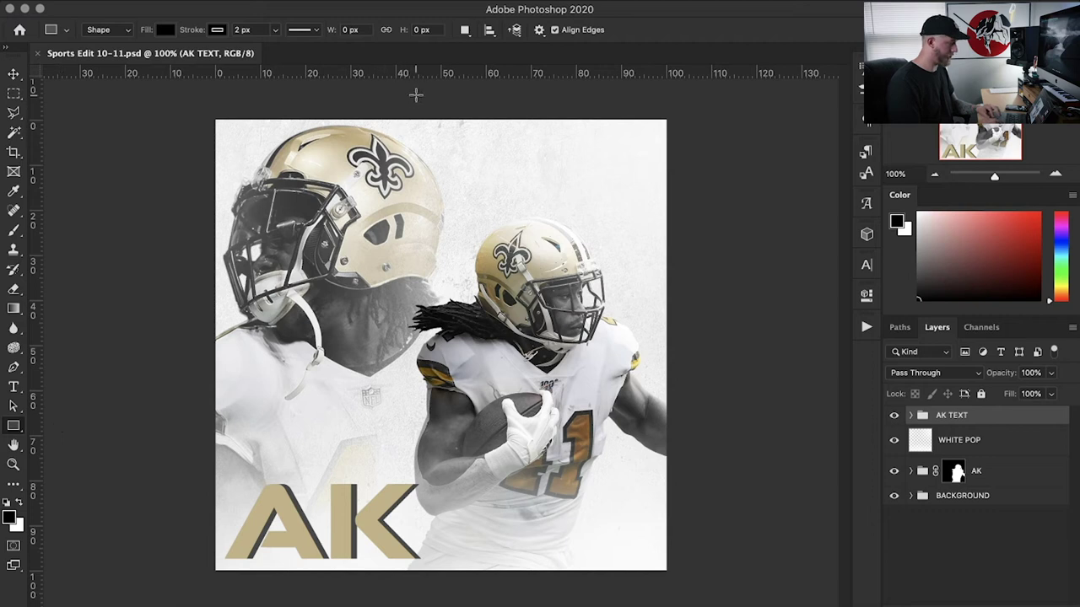
drag(415, 104, 514, 564)
key(Delete)
key(i)
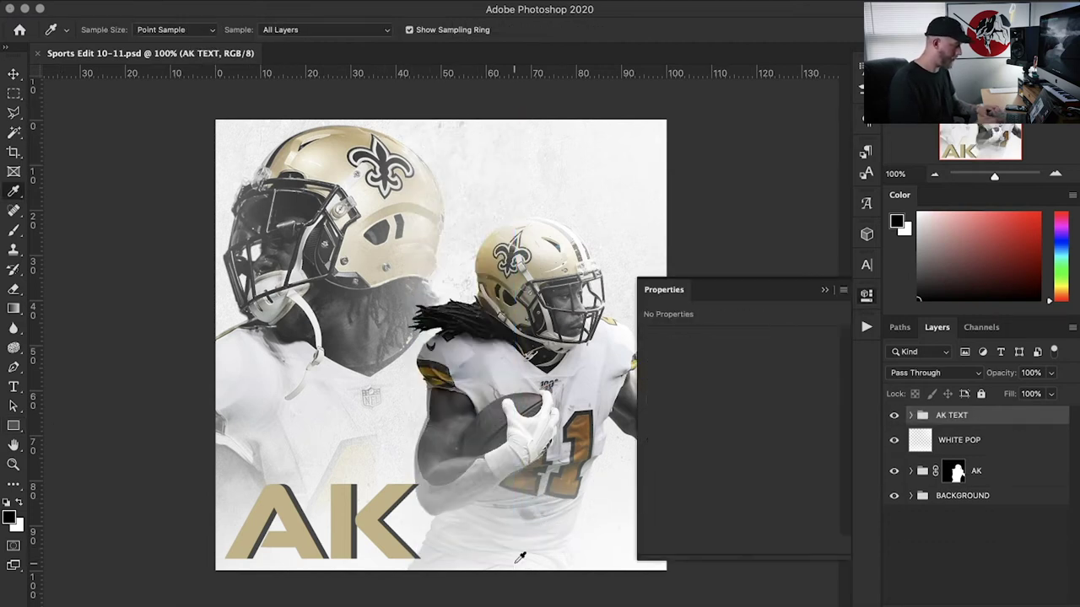
click(388, 507)
click(390, 510)
key(m)
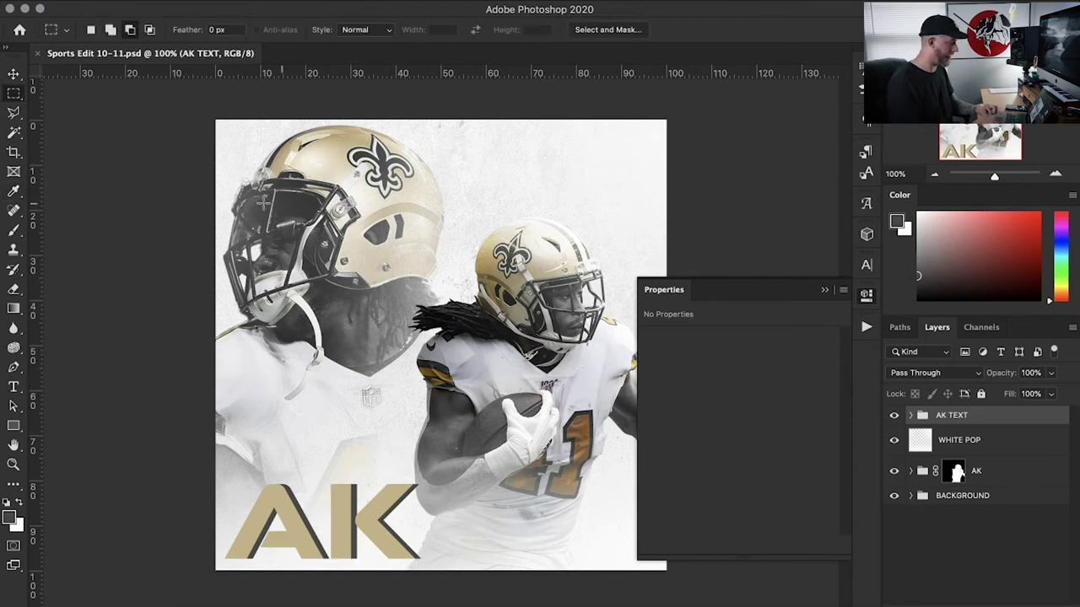
click(13, 426)
drag(351, 112, 413, 585)
click(867, 299)
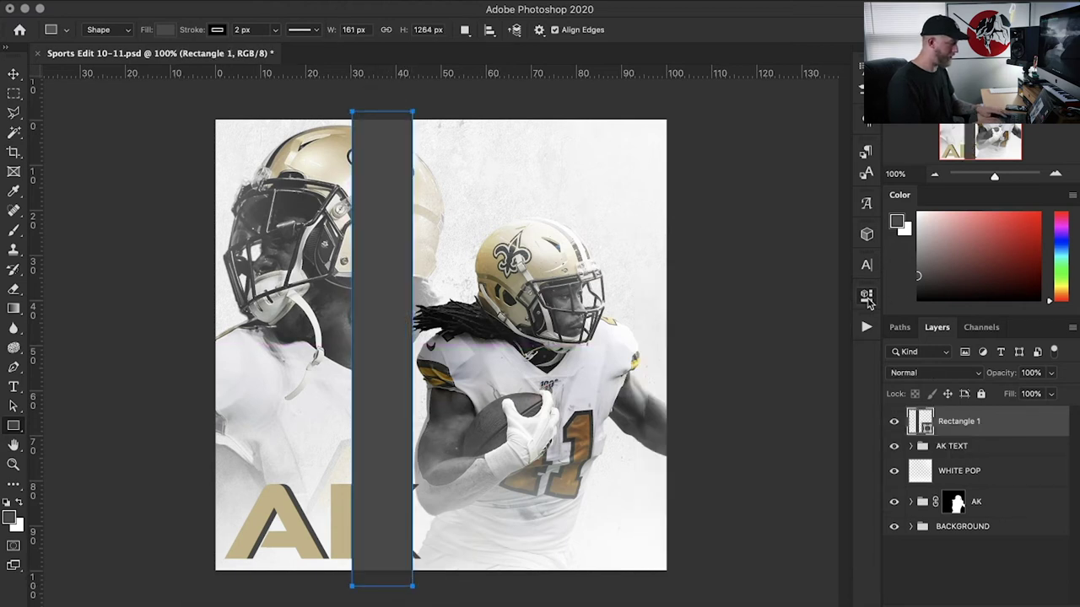
Step: Duplicate the grey stripe and place the copy flush against its right side
key(ctrl+j)
key(v)
drag(397, 217, 458, 223)
key(ctrl+z)
shift+click(971, 452)
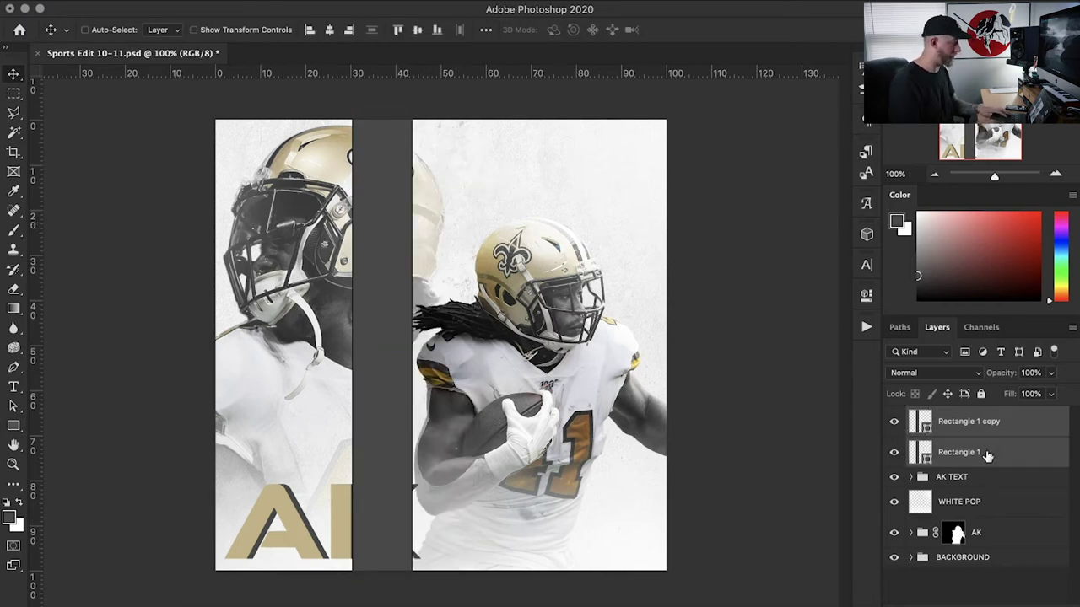
click(13, 444)
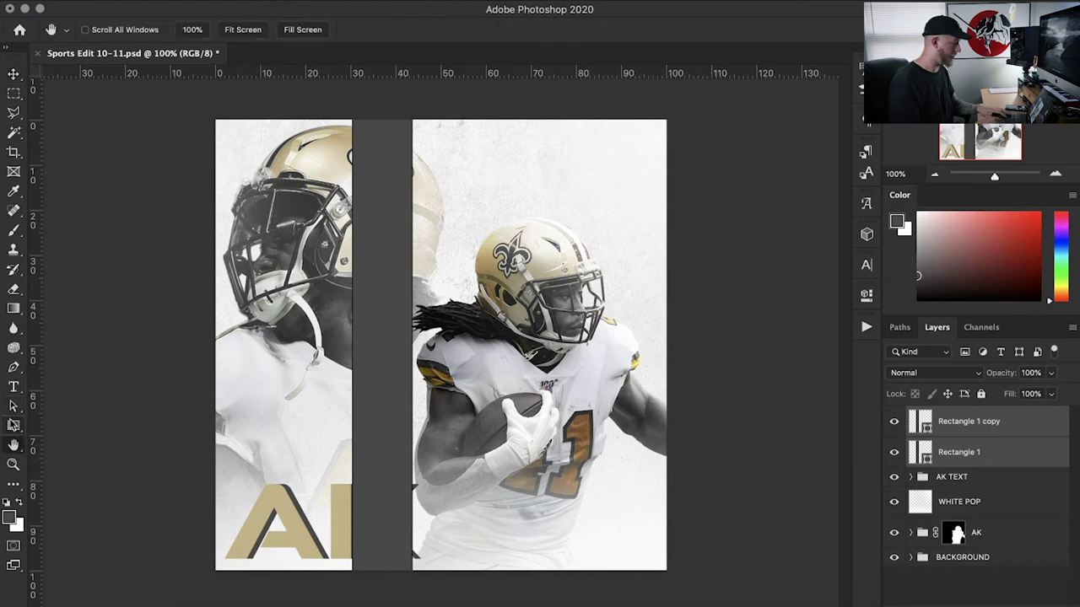
click(13, 426)
click(217, 29)
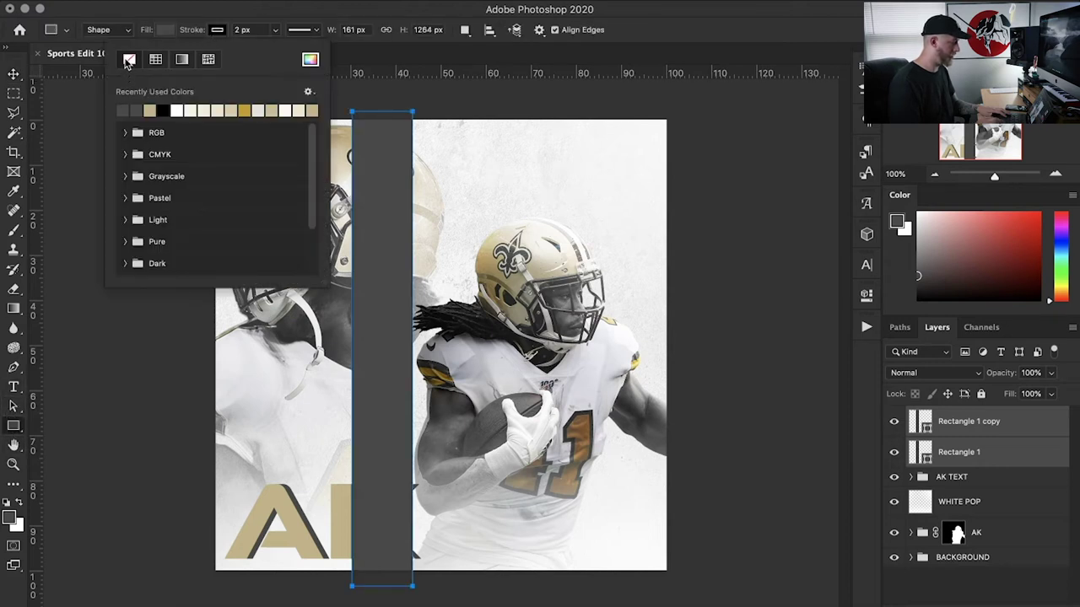
key(m)
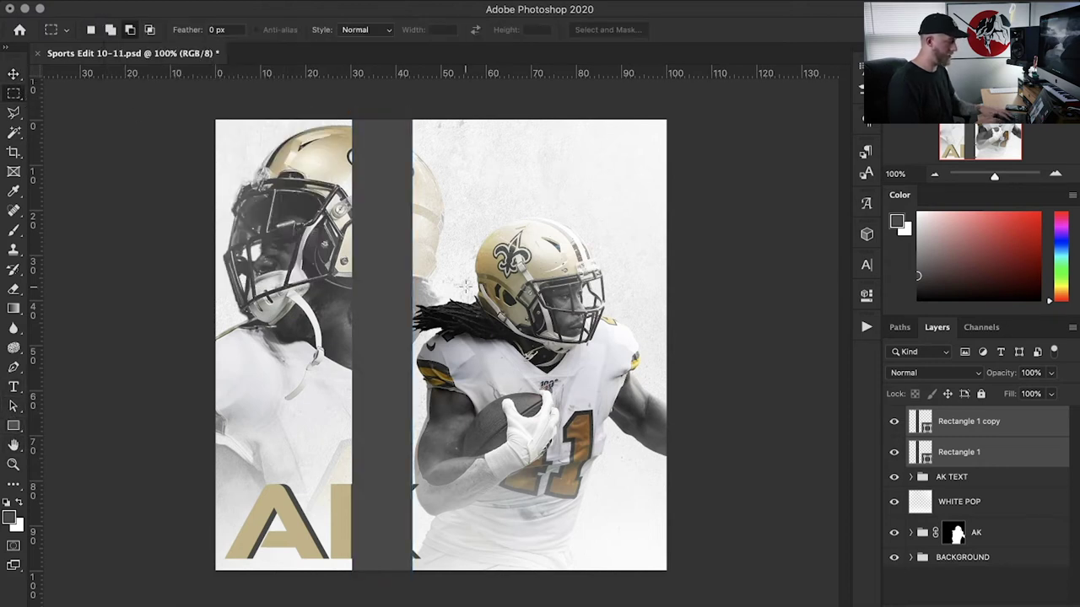
click(954, 417)
key(v)
drag(410, 324, 475, 326)
key(Left)
key(Left)
key(Left)
key(Left)
key(Left)
key(Left)
key(Left)
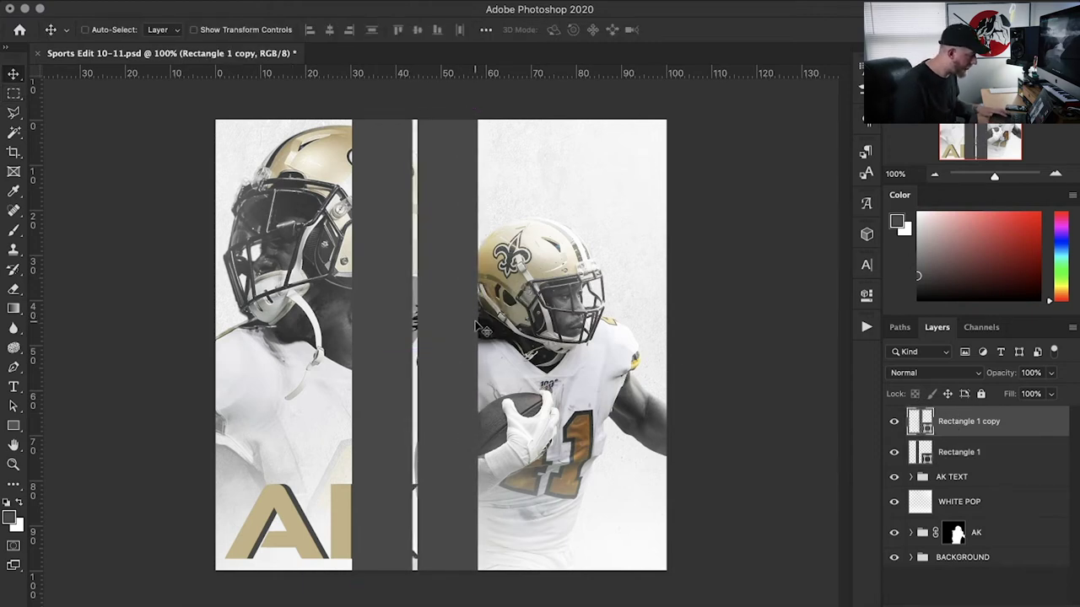
key(Left)
key(Left)
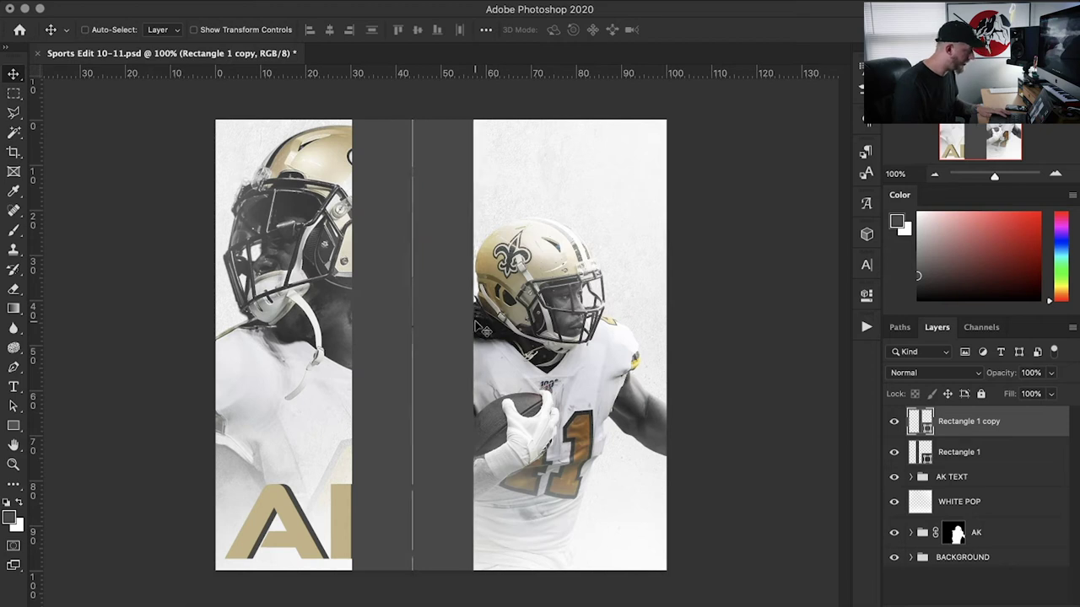
Step: Fill the copied stripe with gold sampled from the AK lettering
click(14, 426)
click(166, 32)
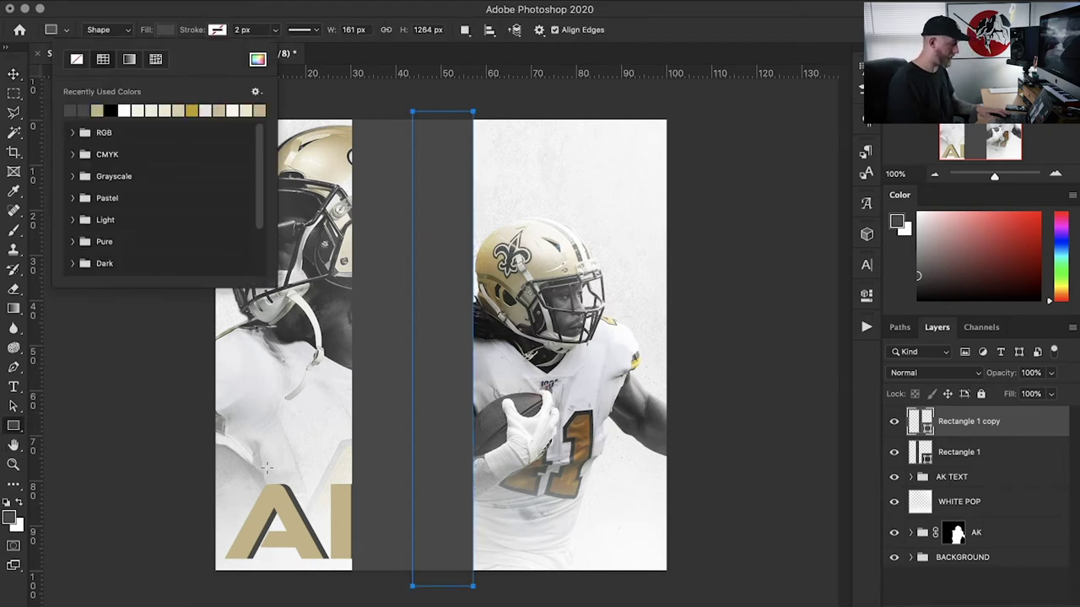
click(257, 59)
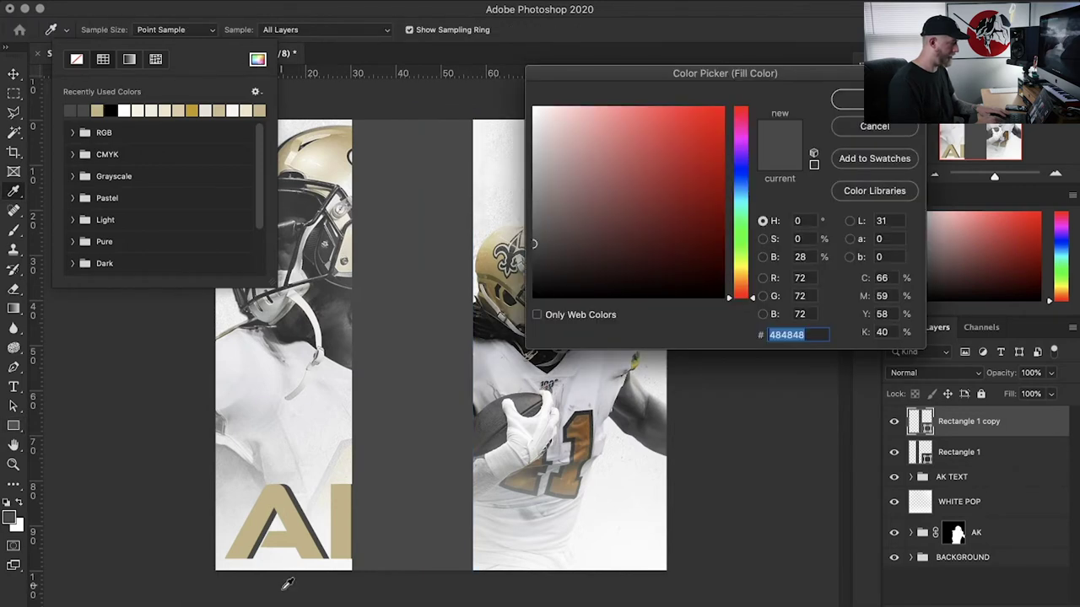
click(291, 509)
key(Return)
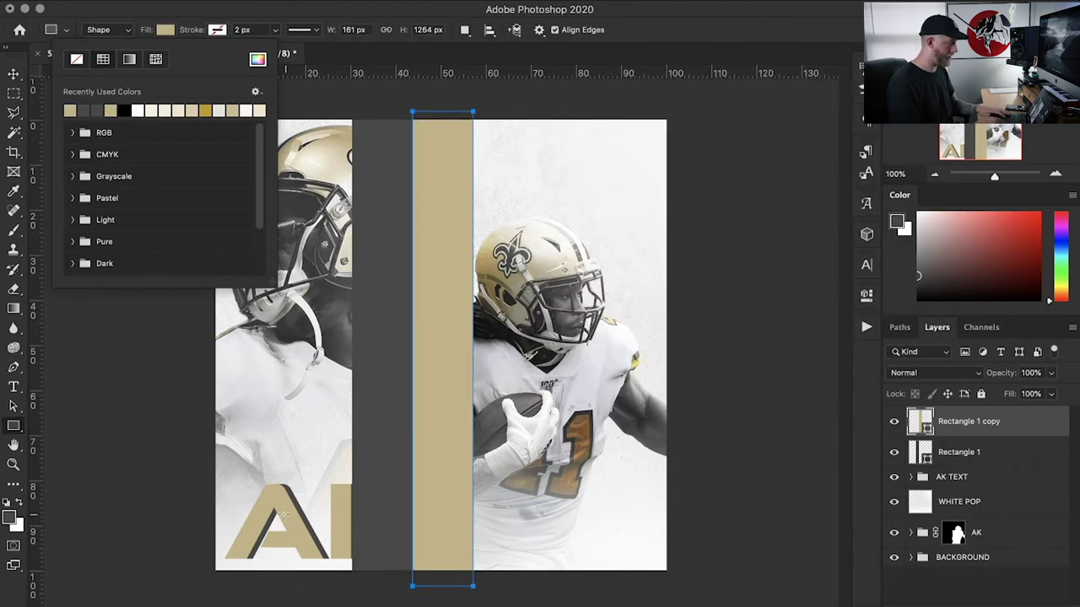
click(13, 93)
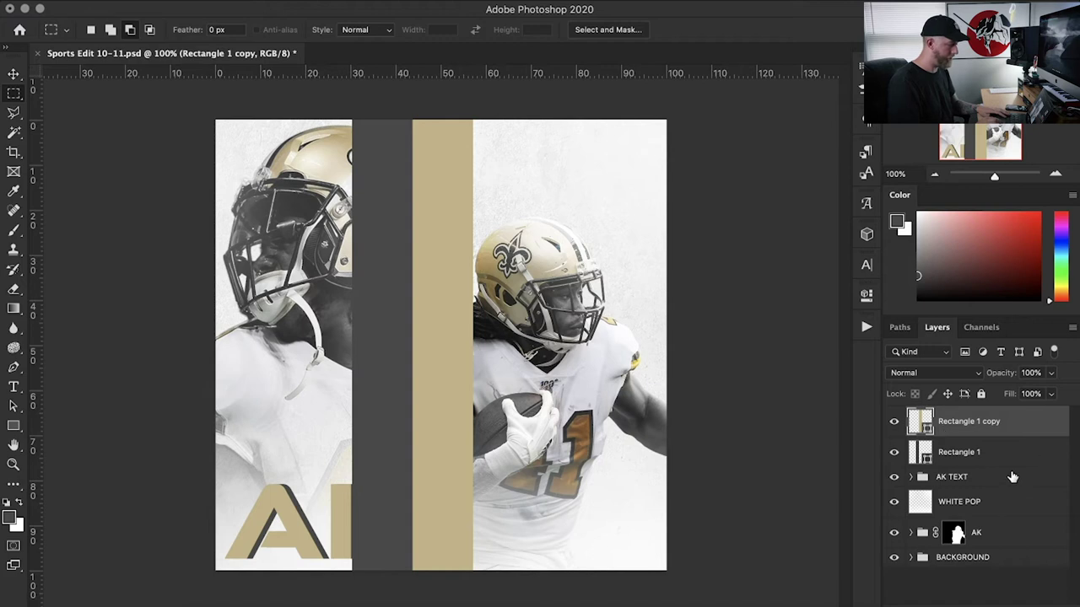
Step: Duplicate Rectangle 1 and place the new grey stripe right of the gold one
click(1011, 455)
key(super+j)
drag(1010, 464, 1000, 415)
key(v)
drag(404, 290, 495, 307)
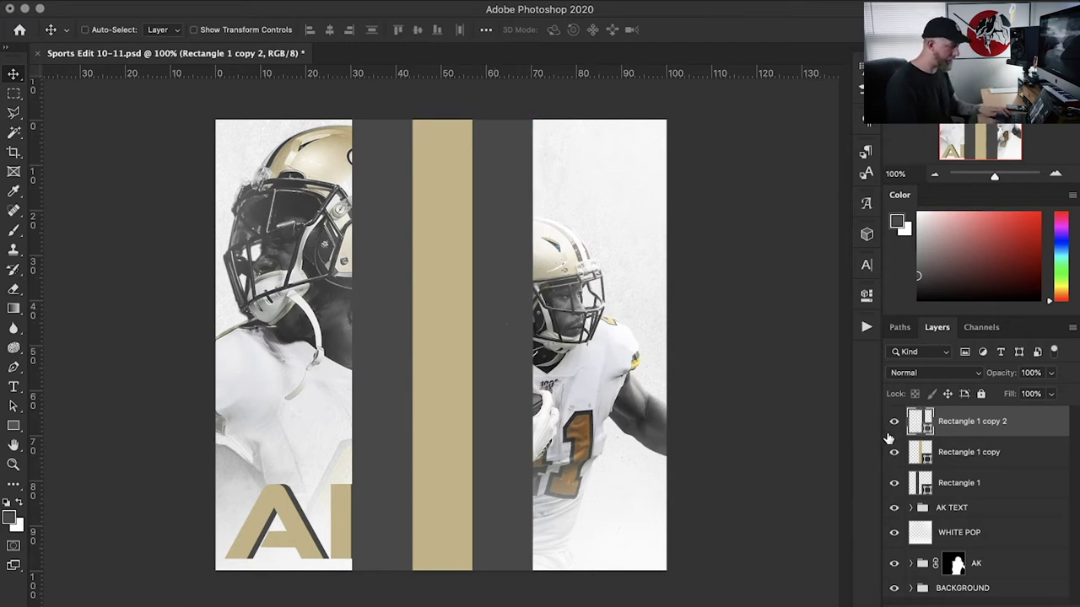
Step: Group the three stripe rectangles and name the group 'Stripe'
shift+click(983, 490)
key(super+g)
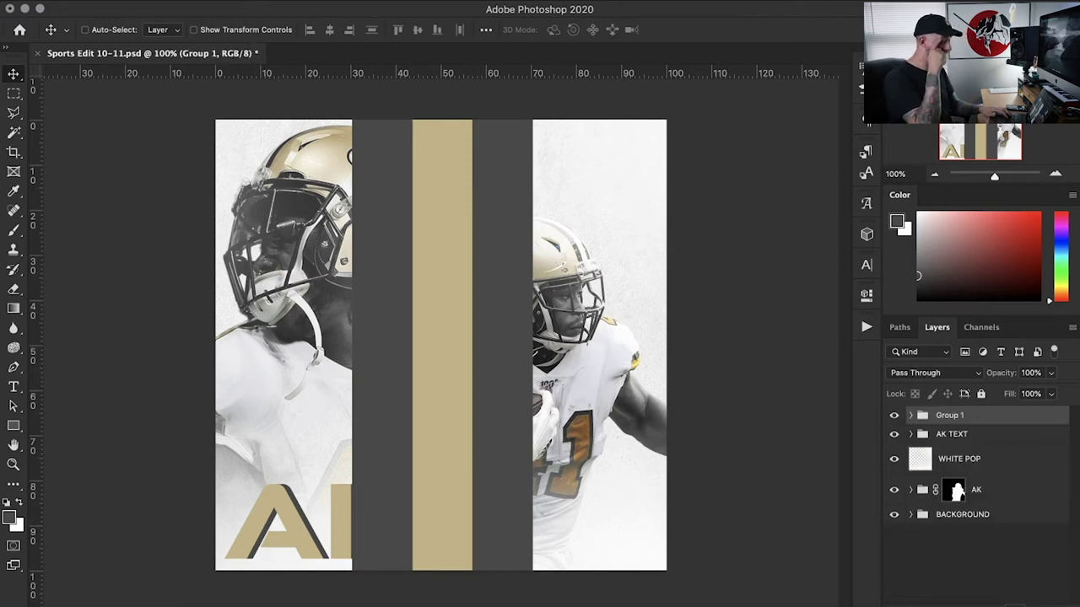
double_click(949, 415)
text(S)
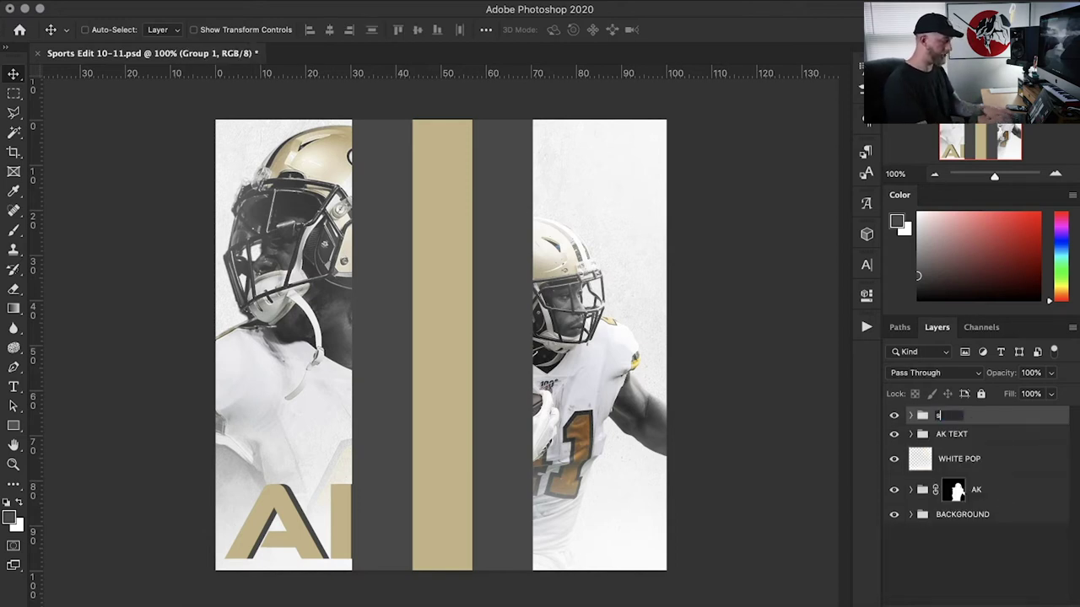
text(tripe)
key(Return)
Step: Move the Stripe group into the BACKGROUND group below BG AK
click(916, 496)
click(911, 490)
click(910, 490)
click(911, 515)
drag(965, 422, 979, 555)
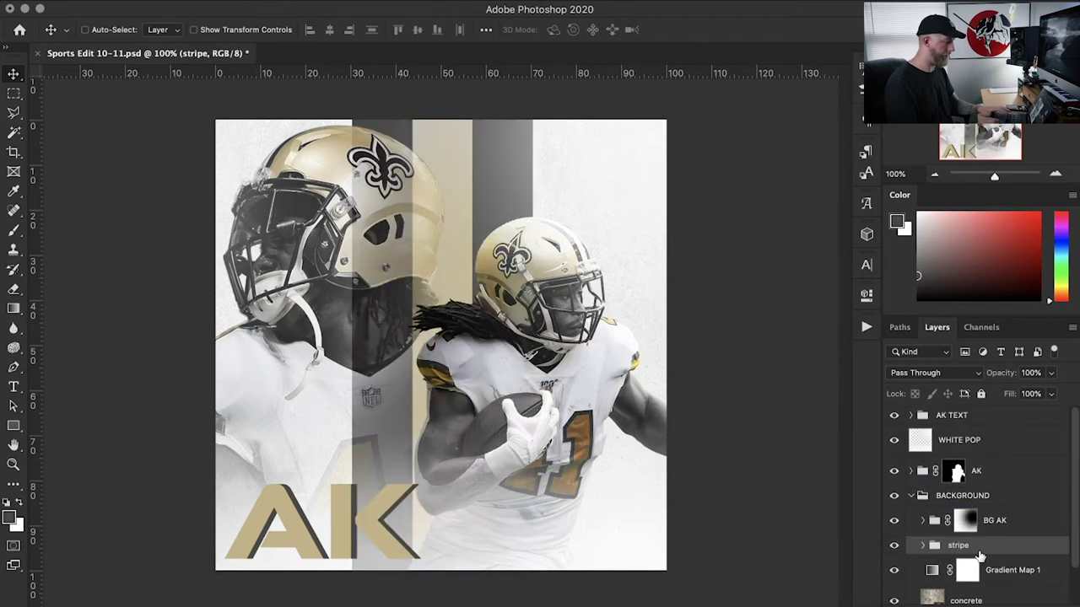
Step: Shift the stripes toward the right edge and widen them to about 121%
drag(483, 245, 611, 235)
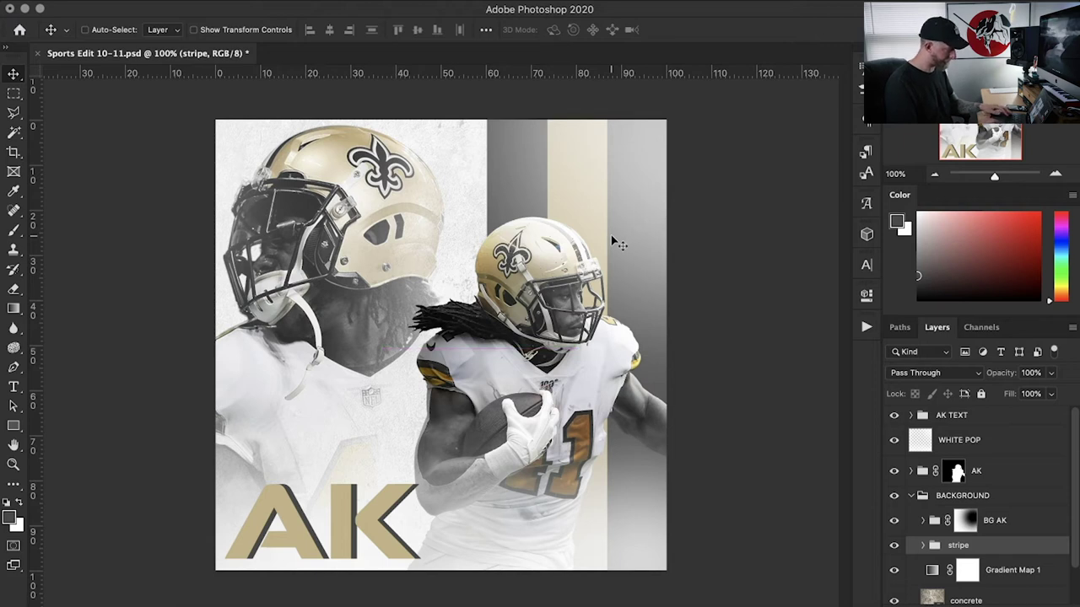
key(super+t)
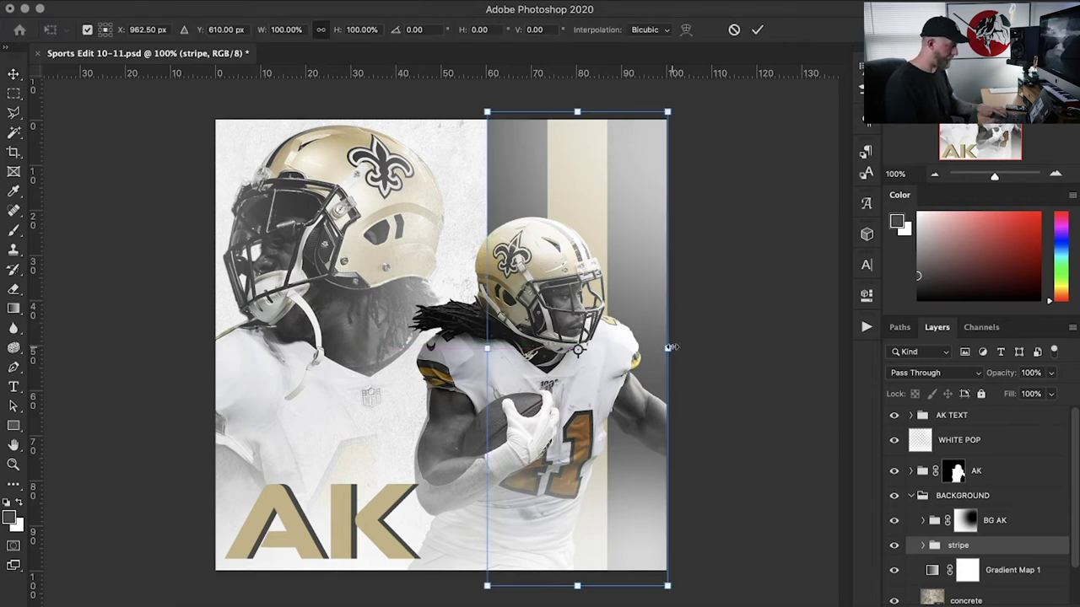
mouse_move(669, 347)
mouse_down()
mouse_move(683, 347)
mouse_move(600, 323)
mouse_move(666, 347)
mouse_up()
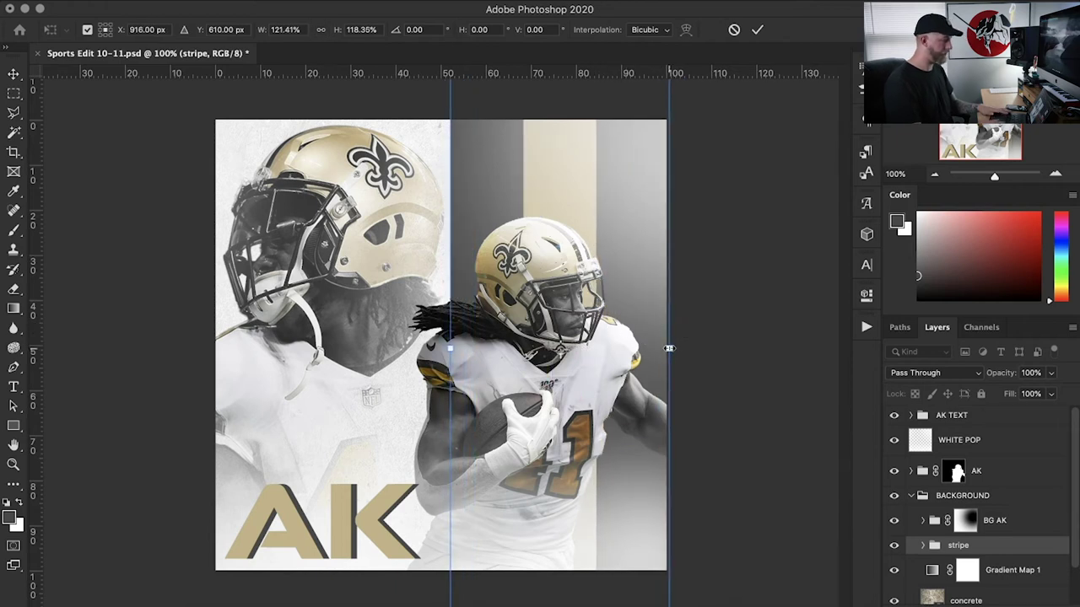
key(Return)
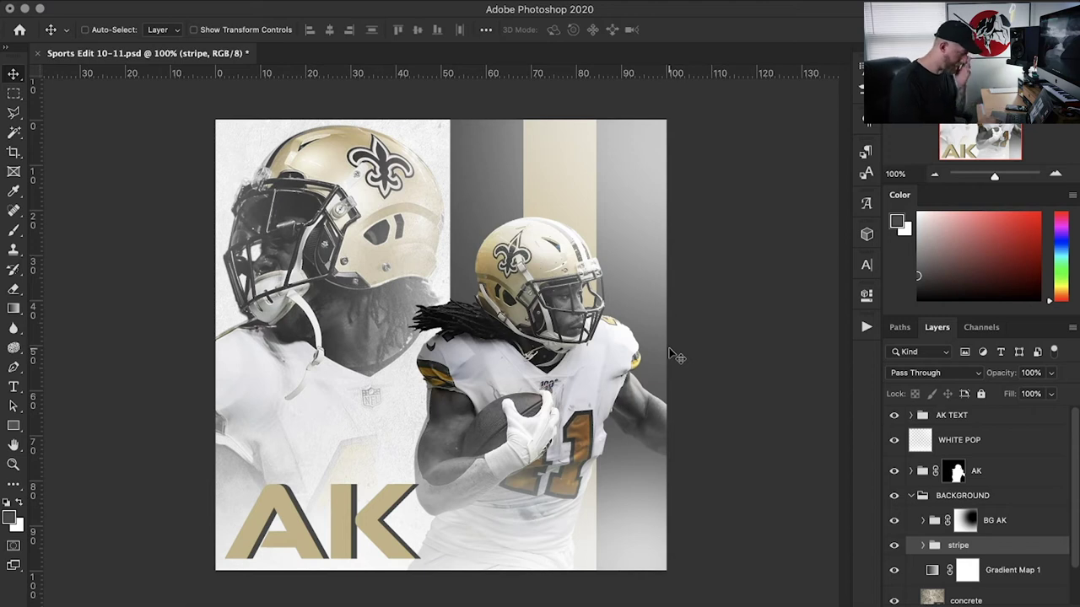
scroll(950, 512, down, 2)
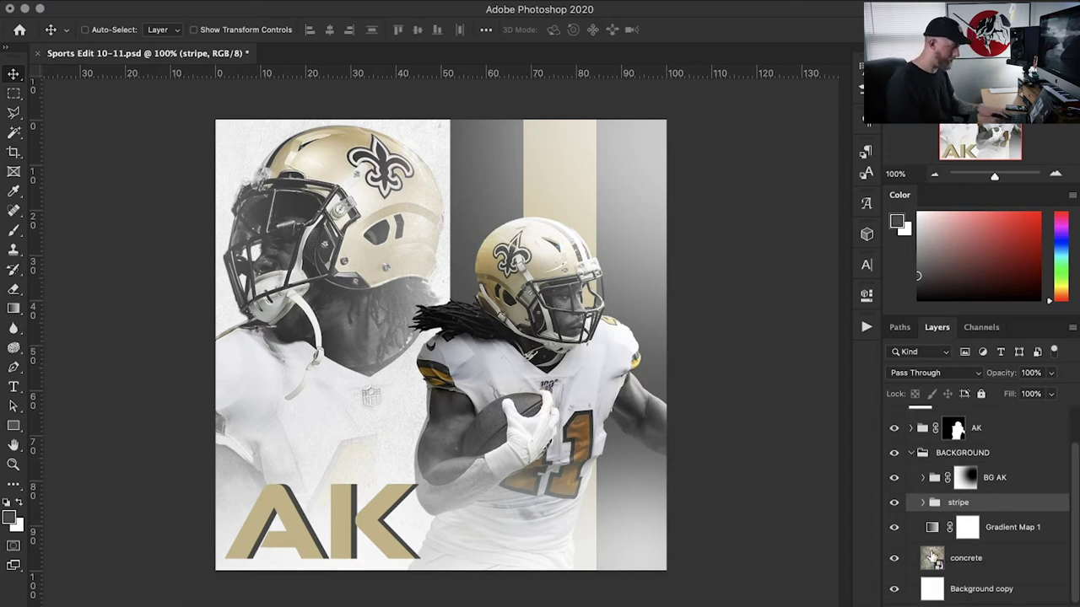
Step: Duplicate the concrete layer above the stripe group with Color Burn blending at 70% opacity
click(968, 569)
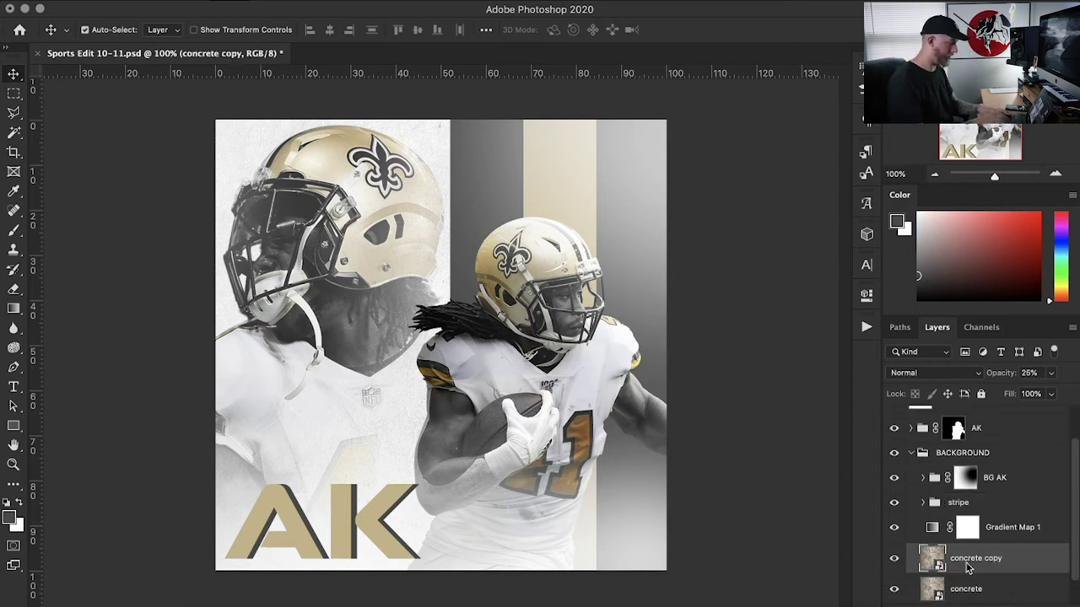
key(super+j)
drag(968, 567, 975, 497)
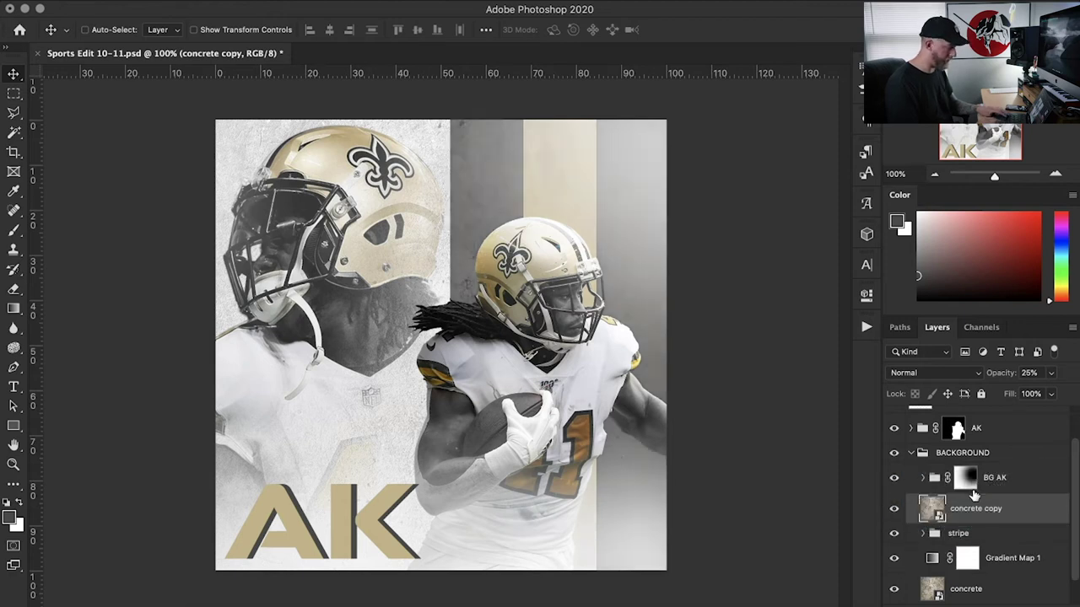
click(955, 372)
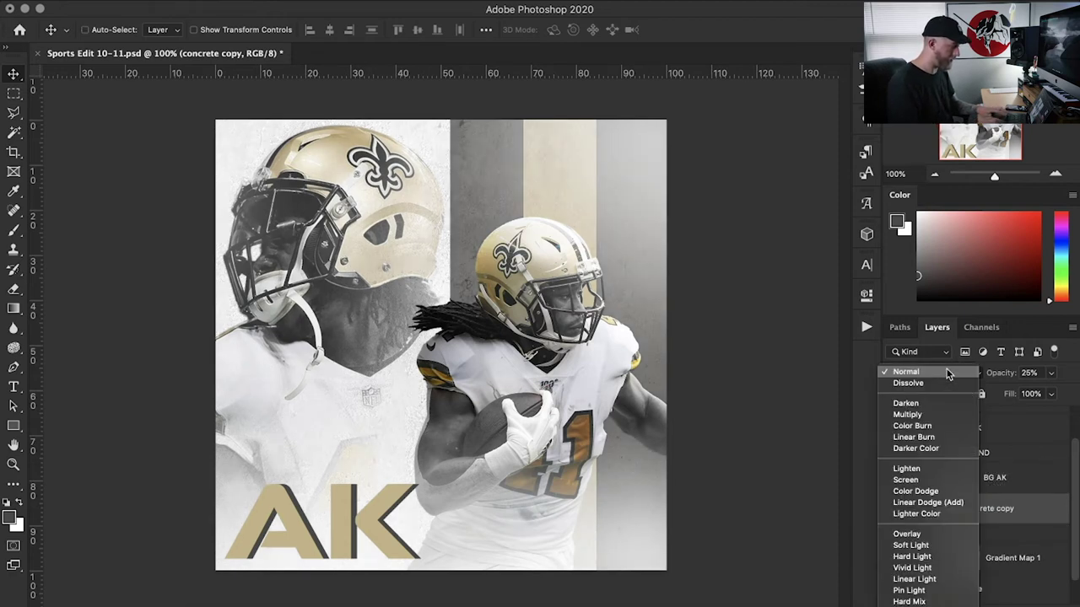
click(928, 426)
click(1052, 374)
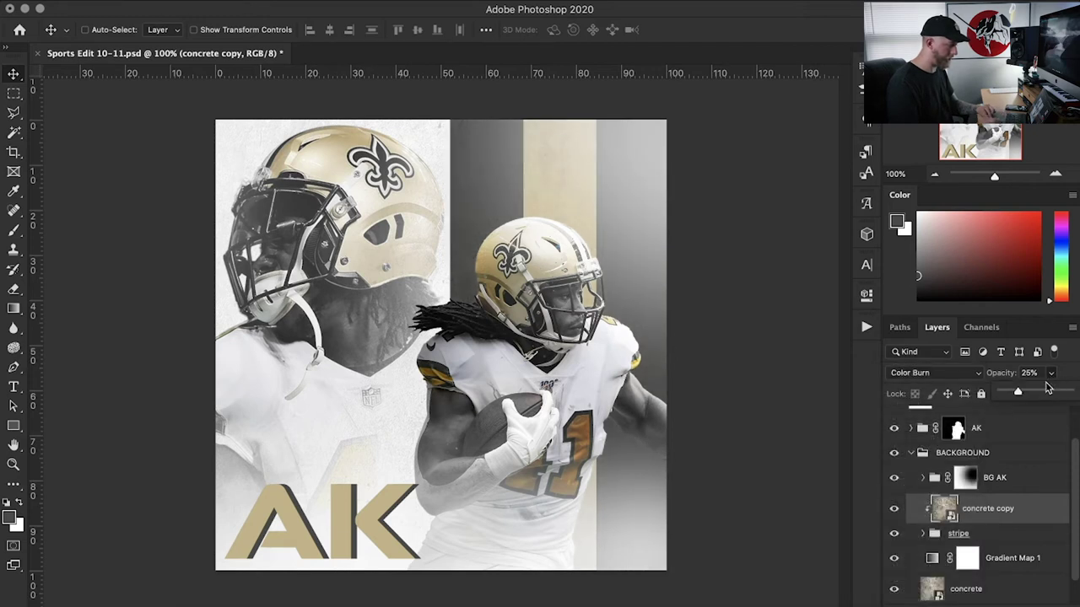
drag(1051, 397, 1050, 400)
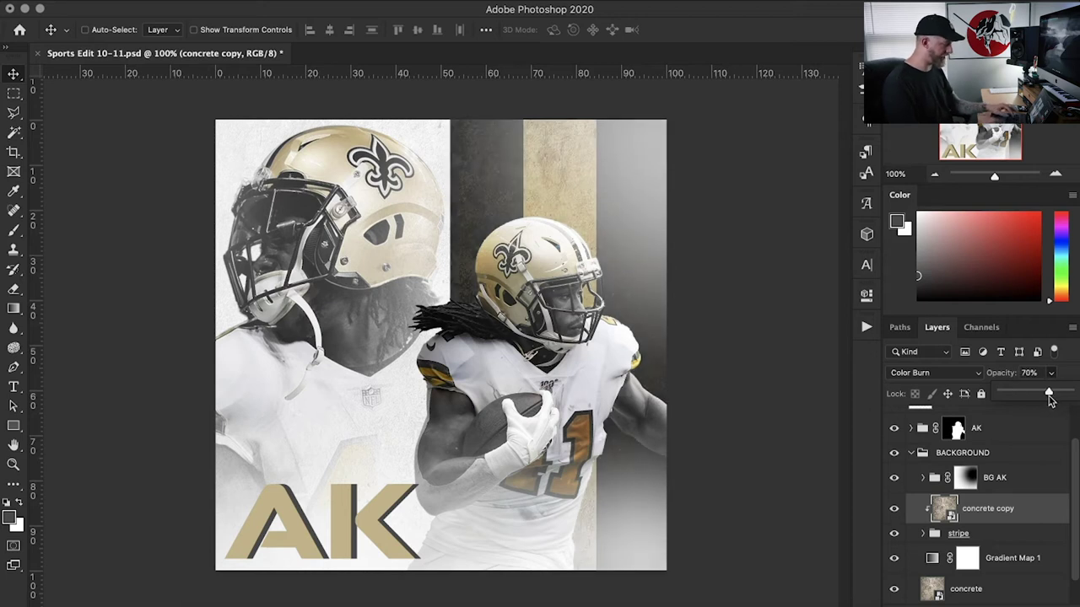
scroll(907, 436, up, 2)
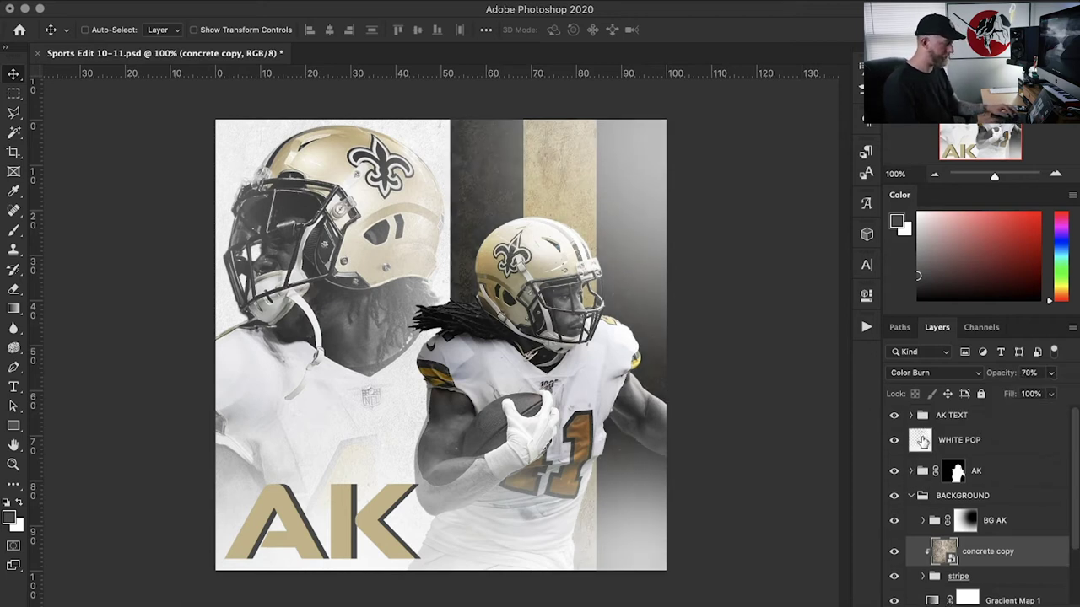
click(908, 440)
Step: Hide the WHITE POP layer and add a new empty layer named 'WHITE POP 2'
key(e)
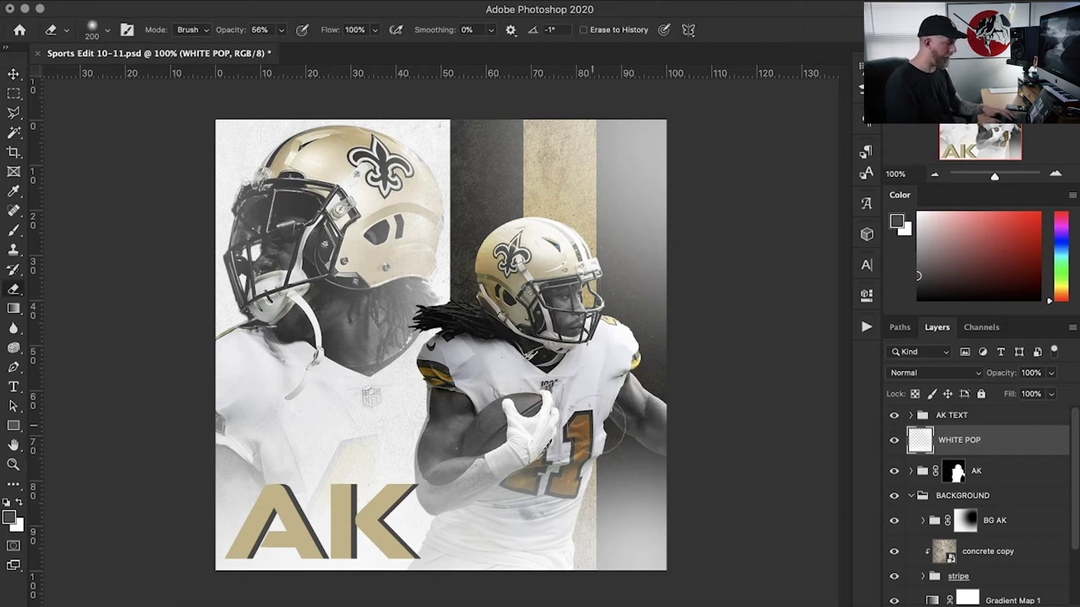
click(893, 439)
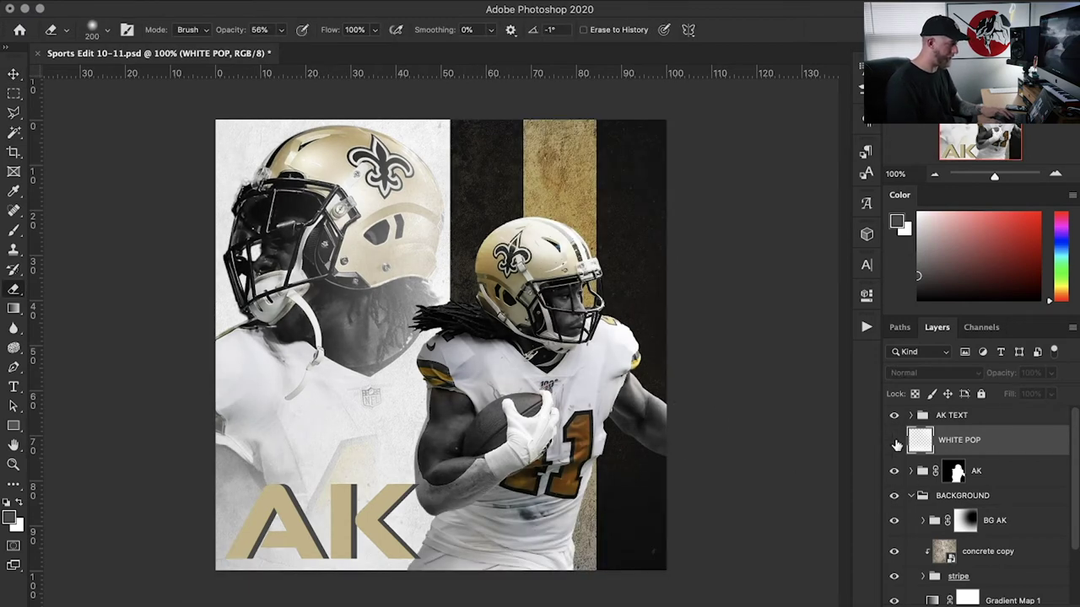
click(893, 440)
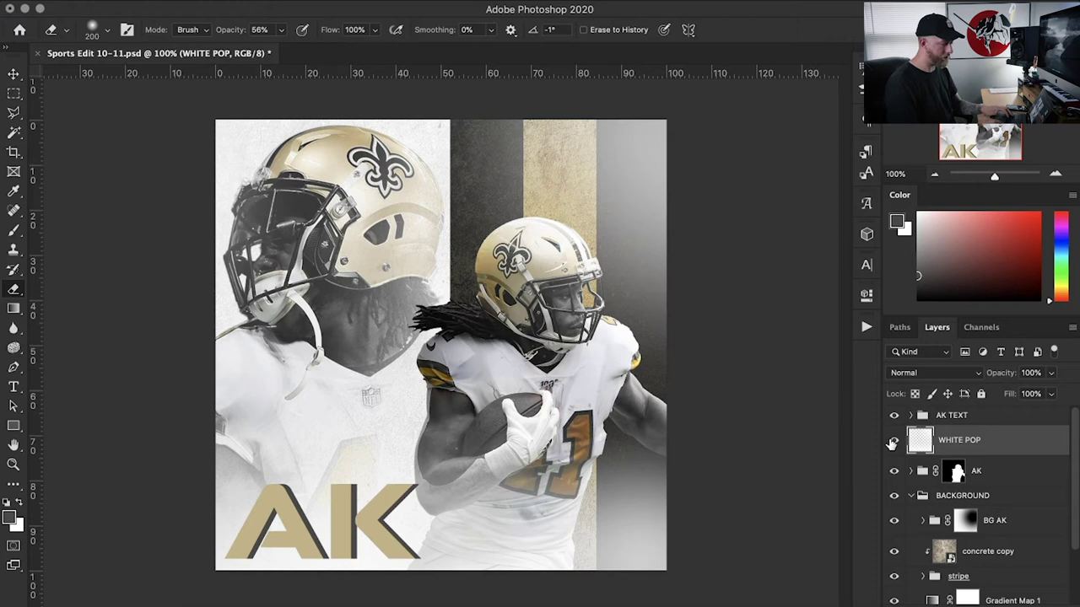
click(892, 442)
click(911, 496)
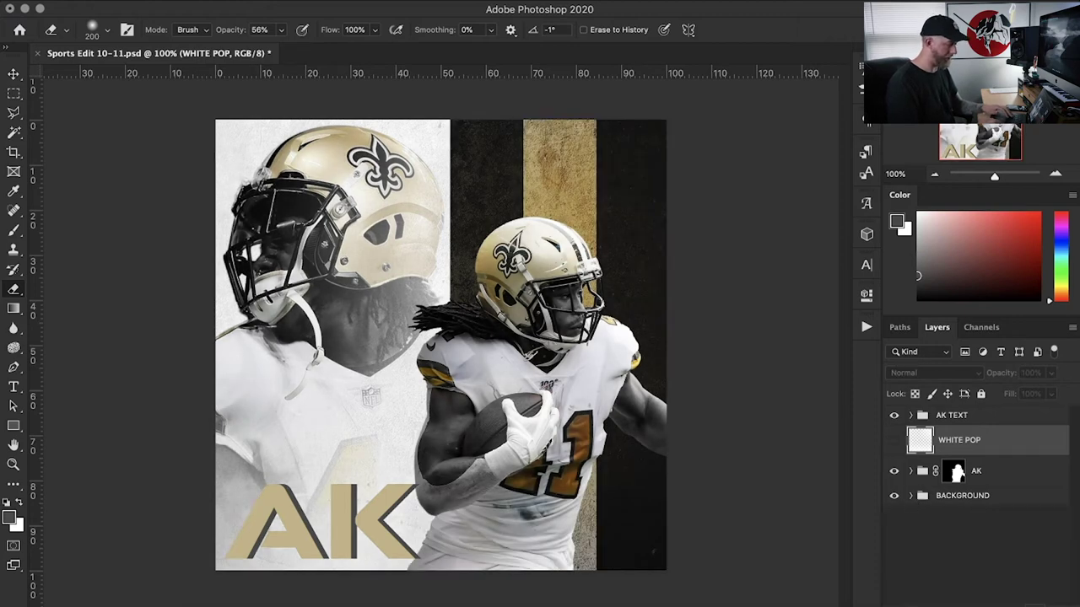
key(ctrl+shift+alt+n)
double_click(951, 440)
text(W)
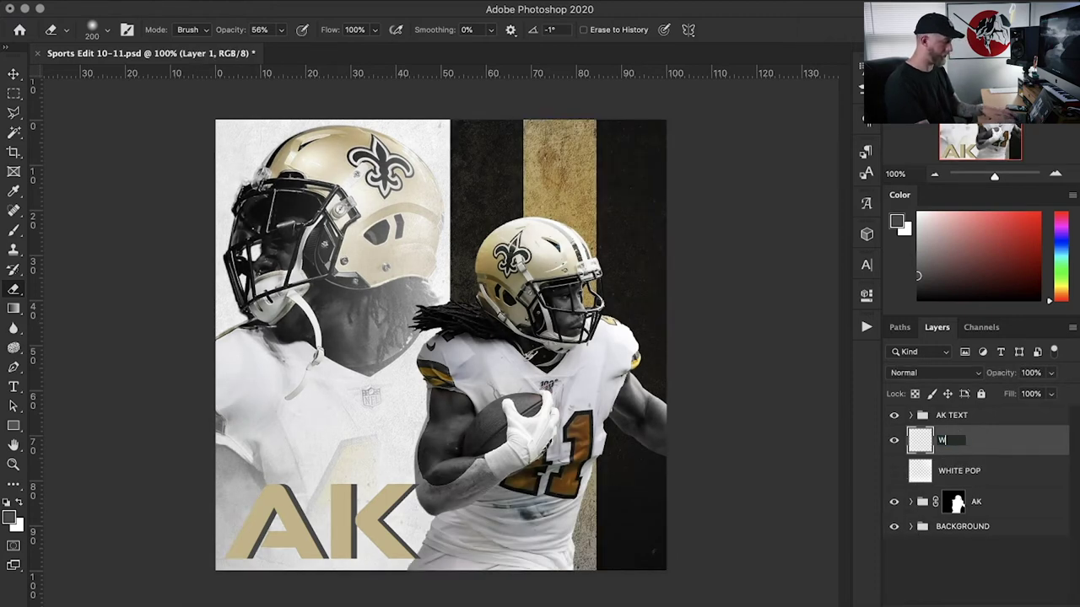
text(HITE POP 2)
key(Return)
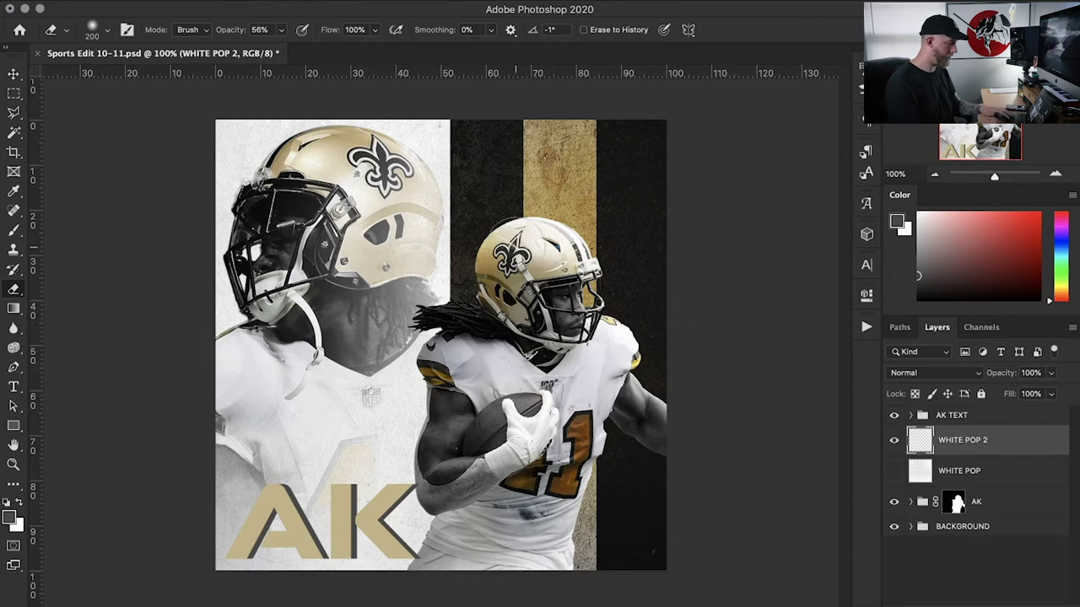
Step: Brush soft white over the lower-left portrait and AK letters on WHITE POP 2
key(x)
key(i)
click(339, 490)
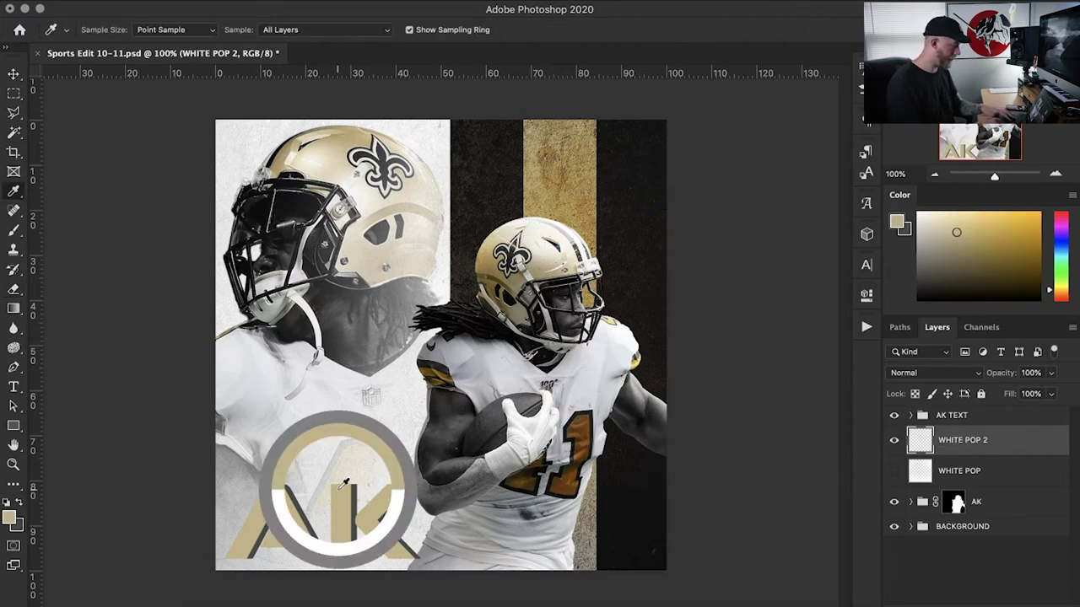
key(b)
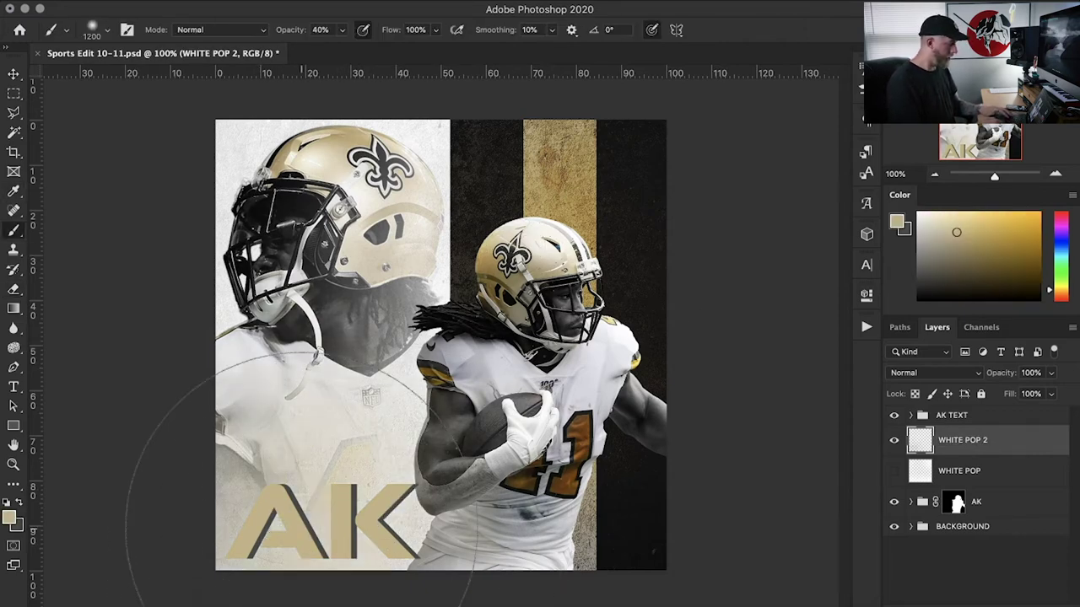
key(x)
key(i)
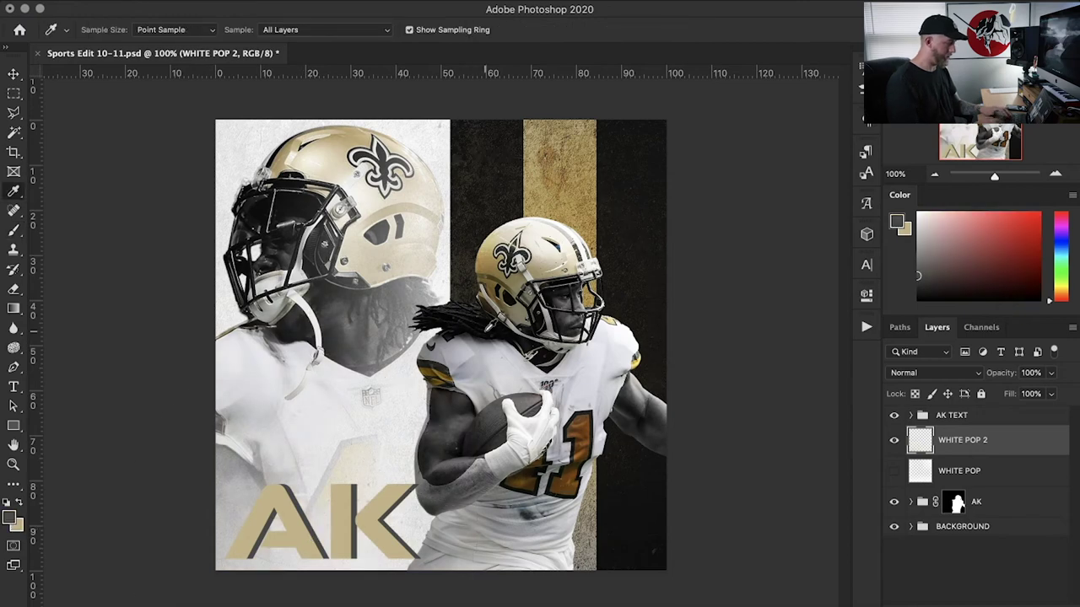
drag(937, 216, 917, 213)
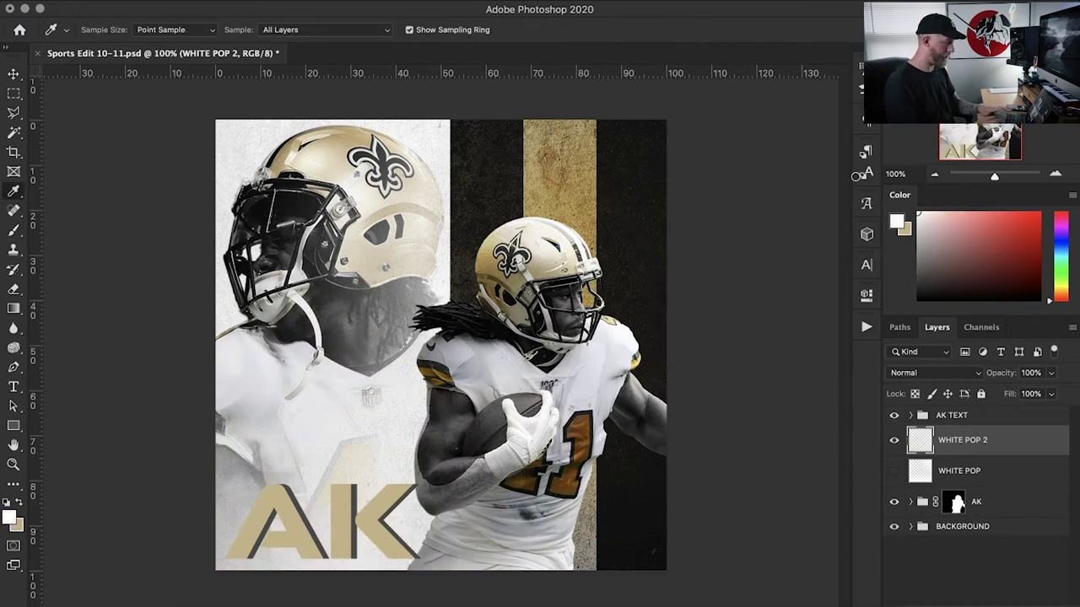
key(b)
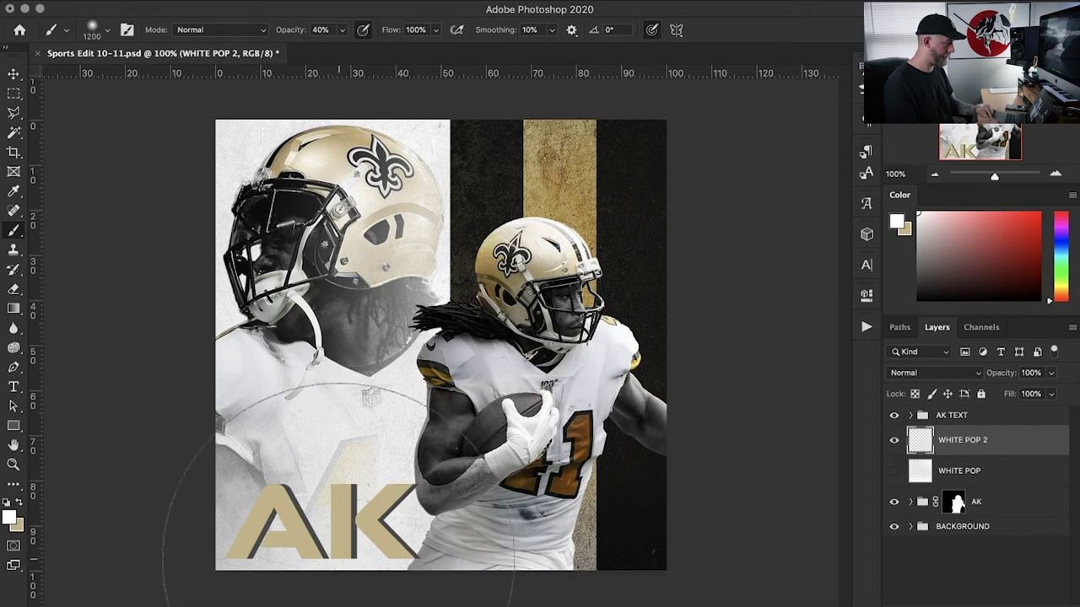
click(757, 239)
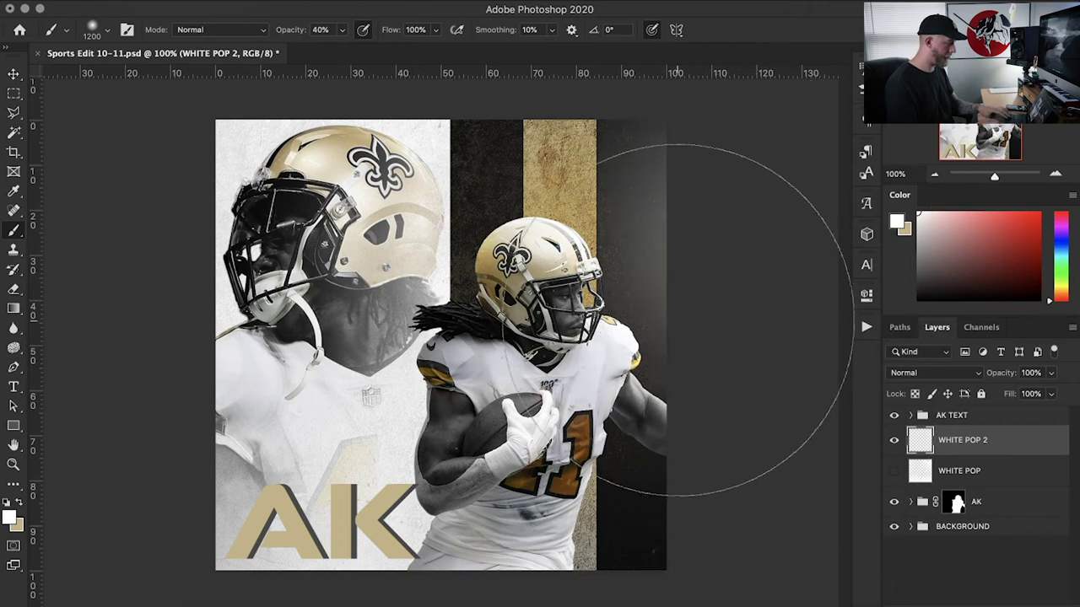
key(ctrl+z)
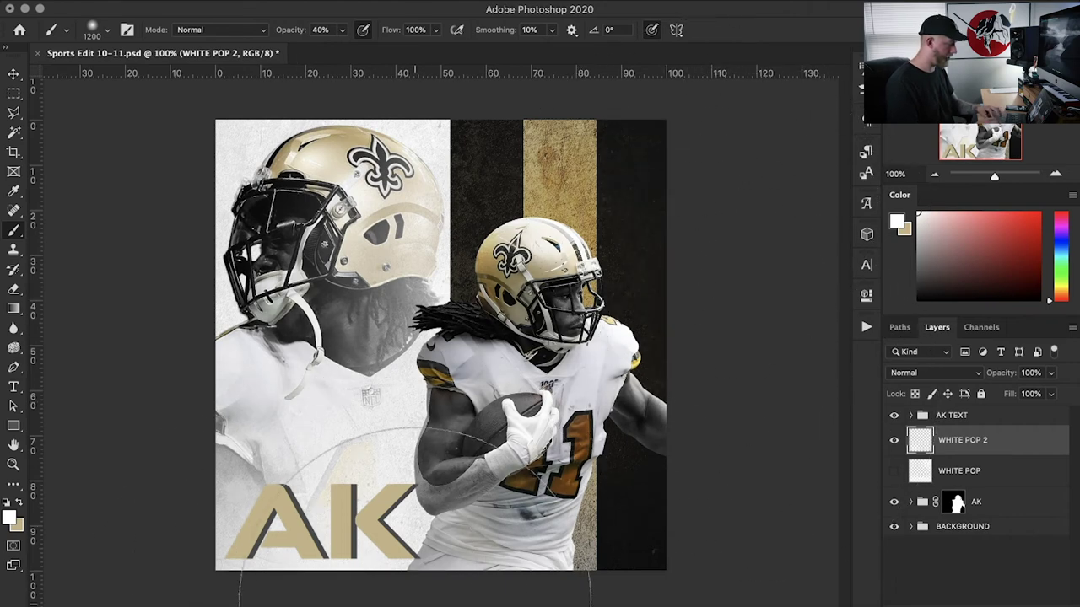
drag(269, 594, 132, 422)
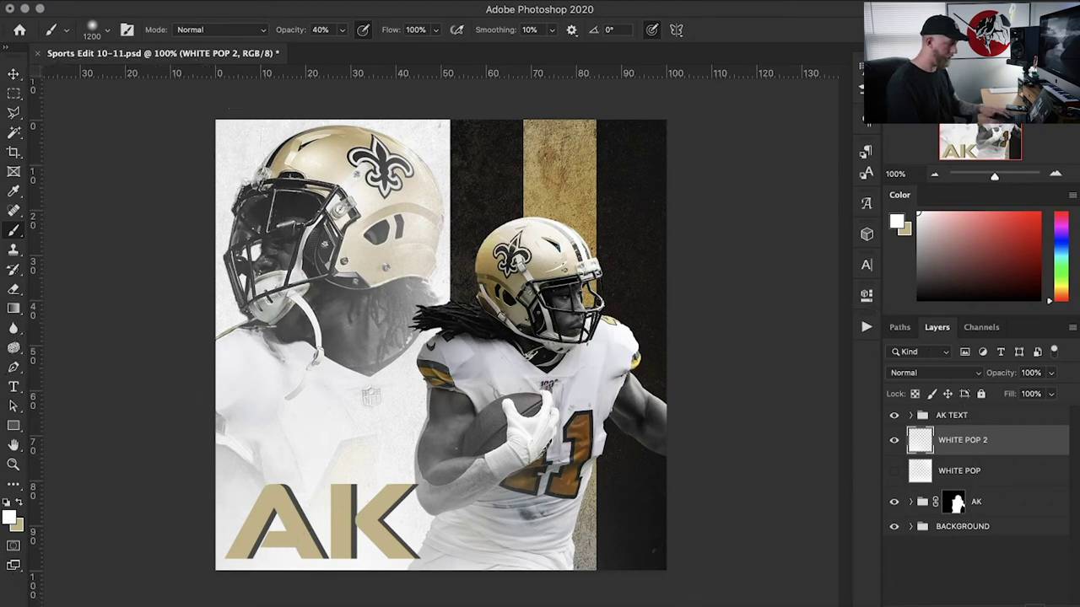
click(1036, 604)
Step: Name the new layer 'gold pop', make gold the paint colour, and set its blend mode to Screen
double_click(947, 441)
text(gold pop)
key(Return)
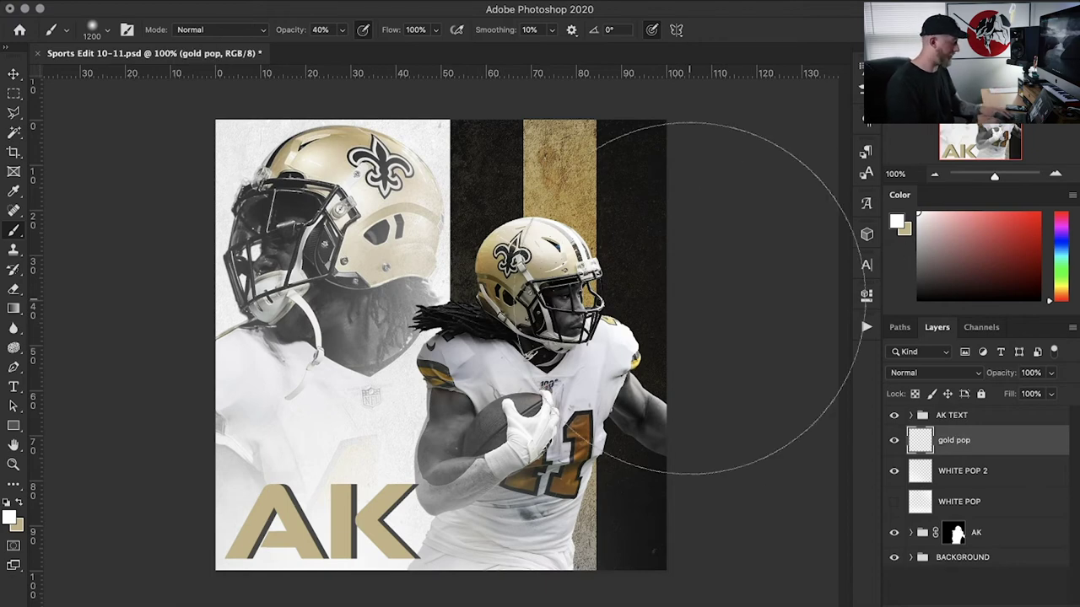
key(x)
key(bracketright)
key(bracketright)
key(bracketright)
key(bracketright)
click(936, 372)
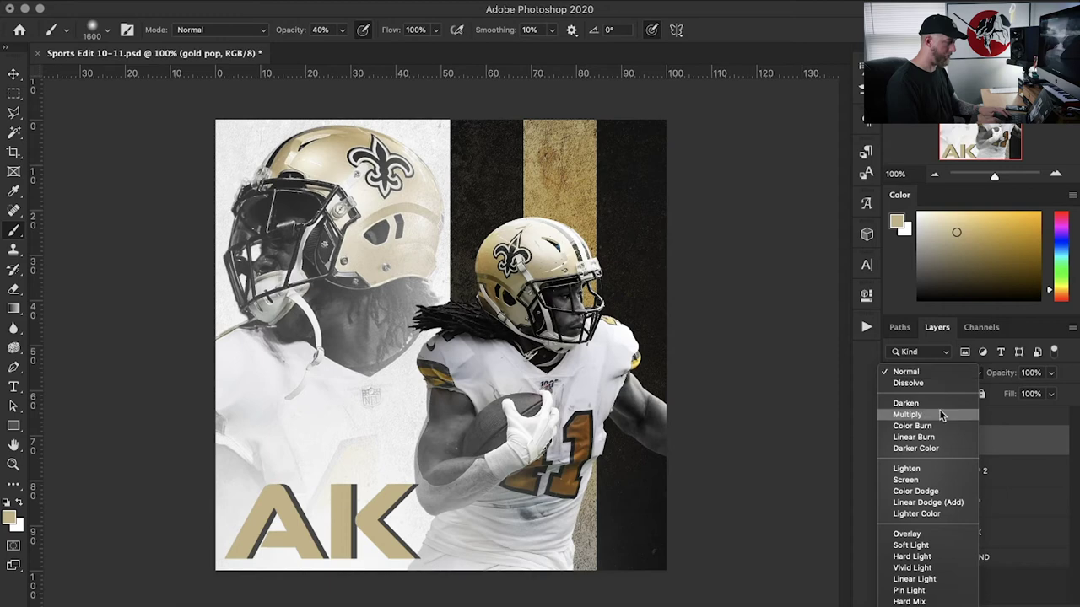
click(919, 483)
Step: Brush a soft gold glow over the dark right stripe at size 2400, check it zoomed out, and save
click(772, 226)
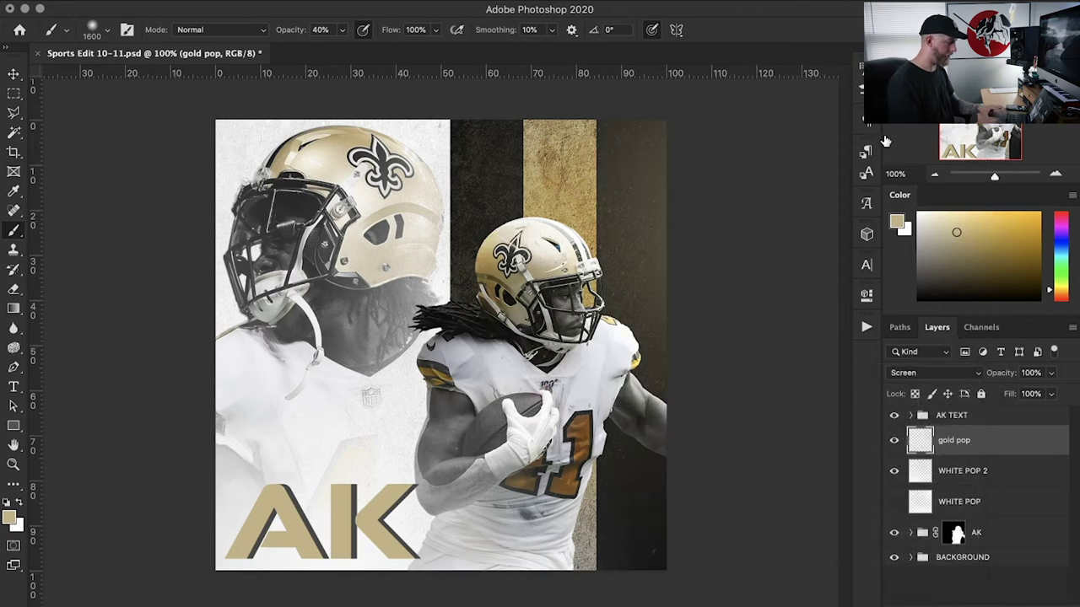
click(933, 173)
key(bracketright)
key(bracketright)
key(bracketright)
key(bracketright)
key(bracketright)
key(bracketright)
key(bracketright)
key(bracketright)
click(645, 184)
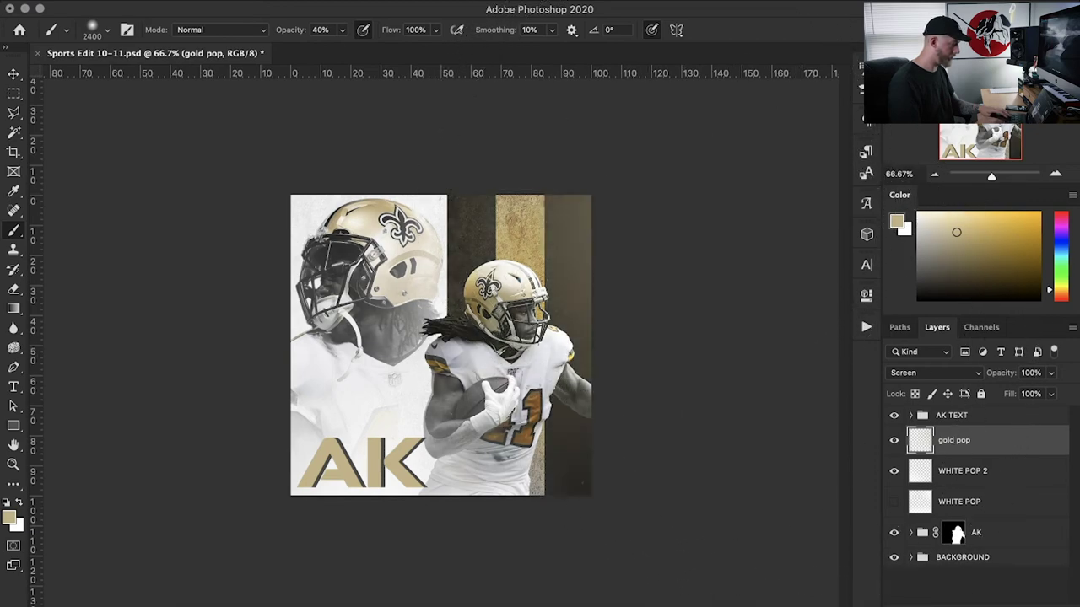
click(935, 175)
click(935, 175)
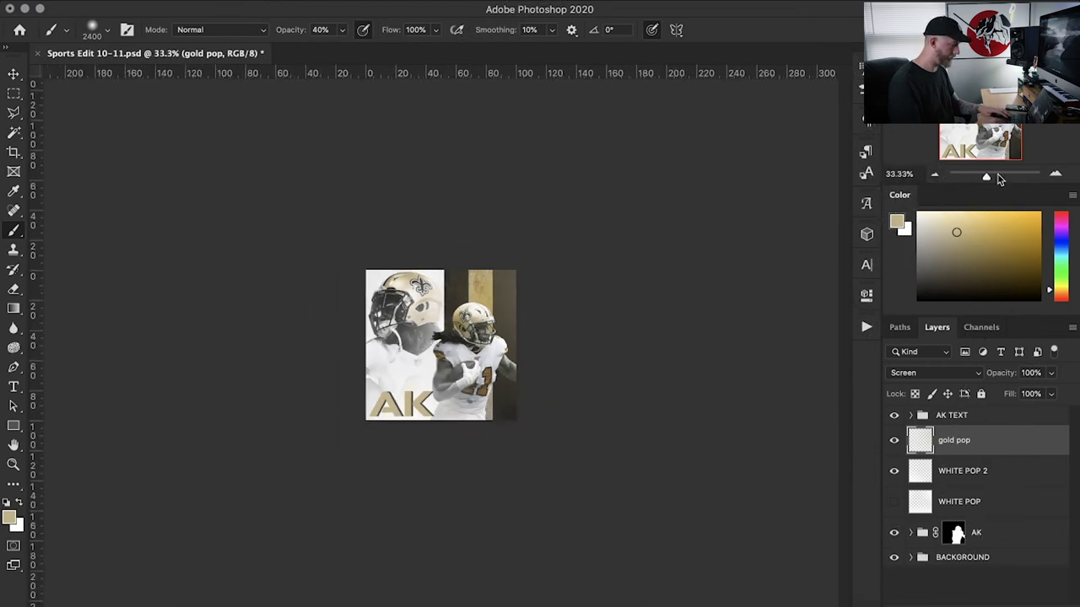
click(1053, 175)
click(1054, 176)
click(1054, 175)
key(super+s)
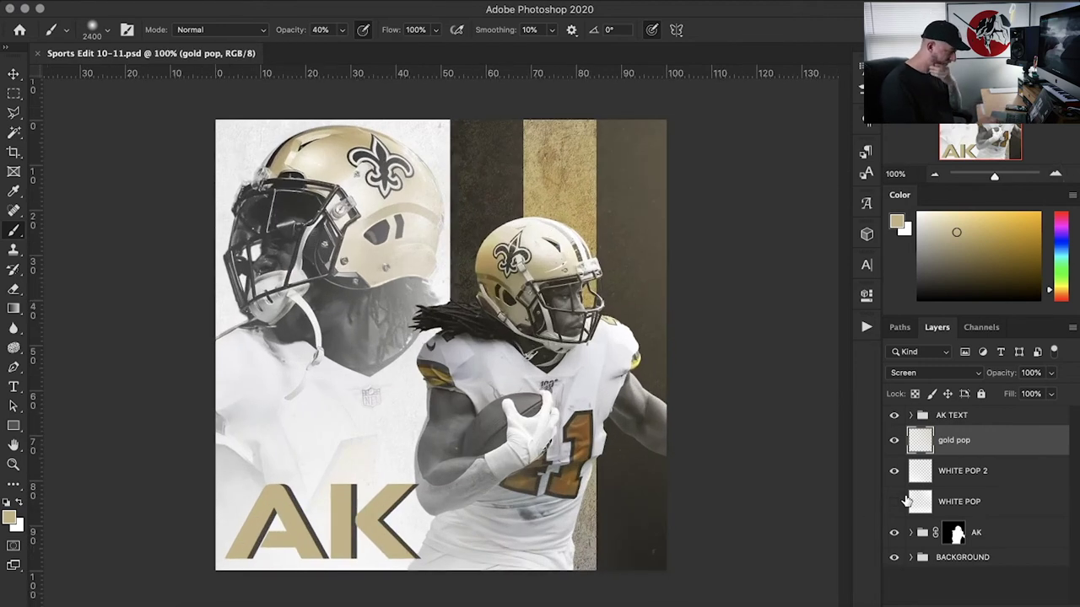
Step: In the BACKGROUND group, add a new empty layer above concrete copy
click(918, 536)
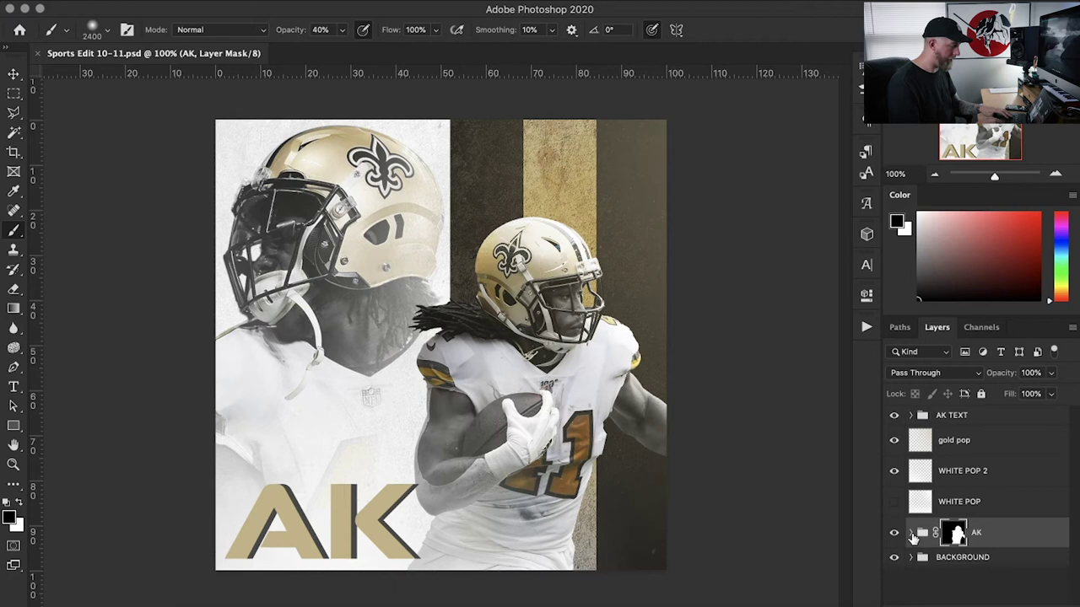
click(911, 532)
scroll(953, 558, down, 3)
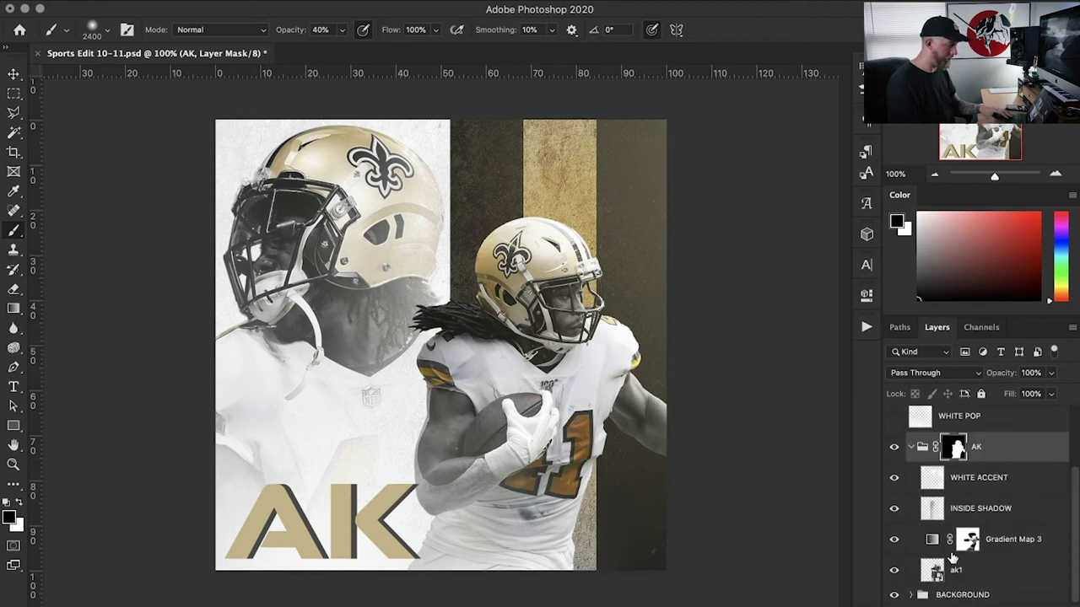
click(904, 447)
click(911, 447)
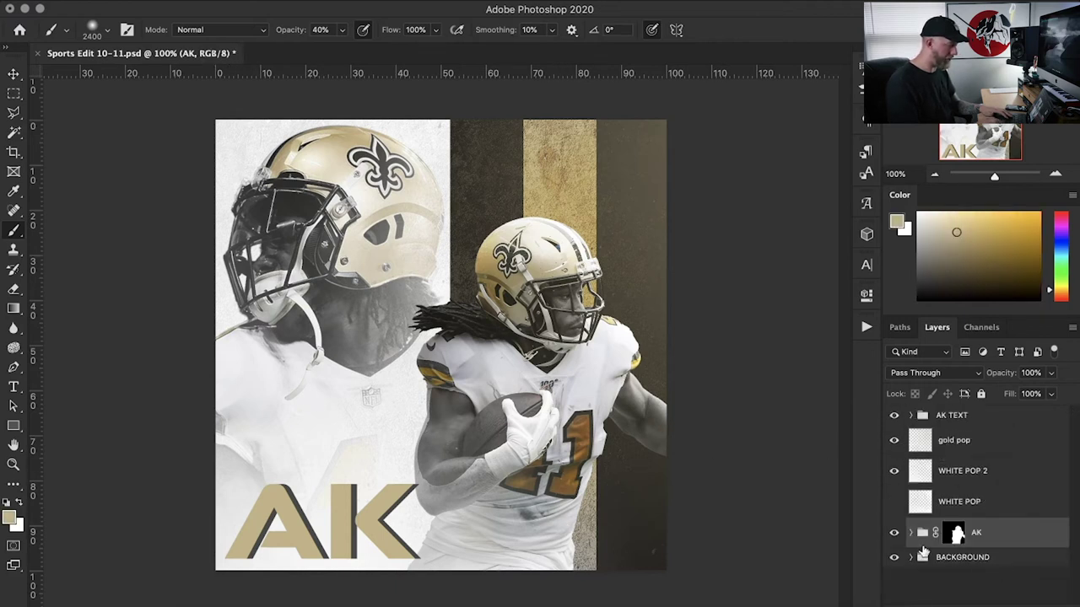
click(911, 559)
scroll(910, 562, down, 5)
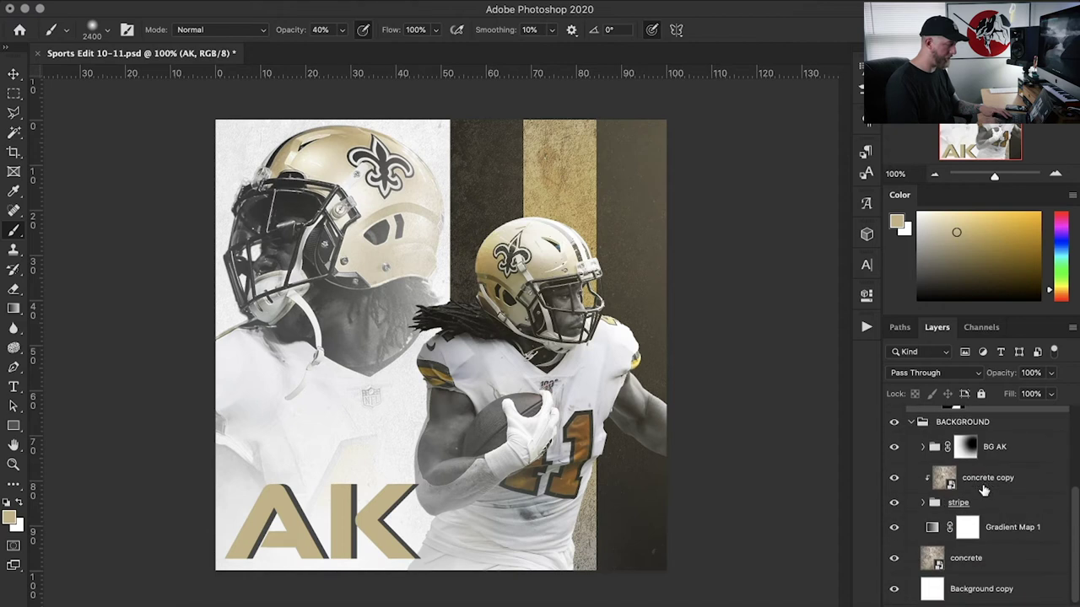
click(1025, 527)
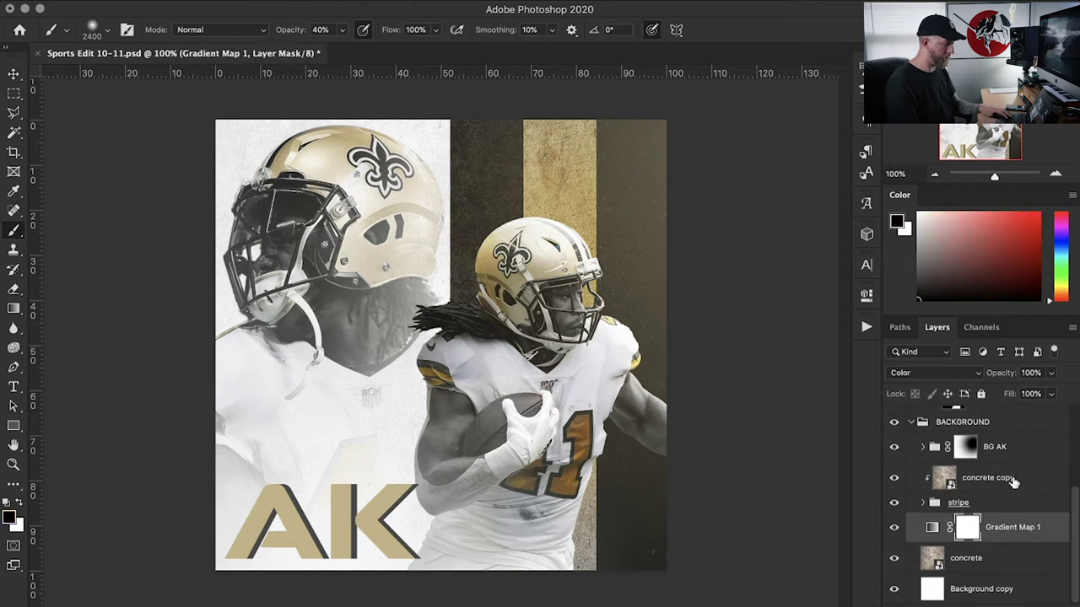
click(1004, 478)
key(super+alt+shift+n)
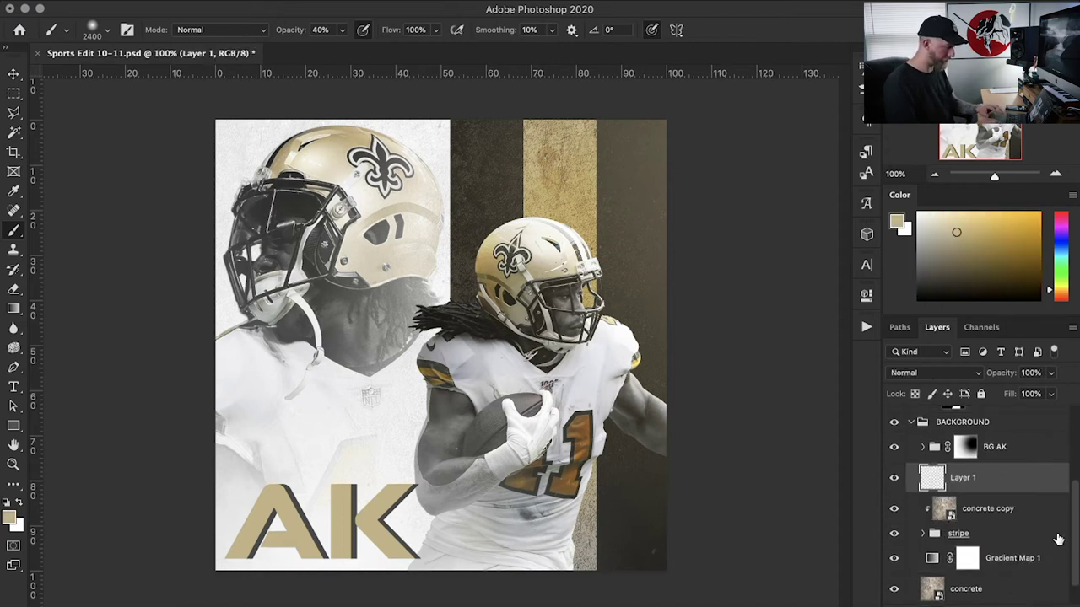
Step: Move the BG AK group below the stripe layer, comparing before and after
drag(1015, 456, 1010, 552)
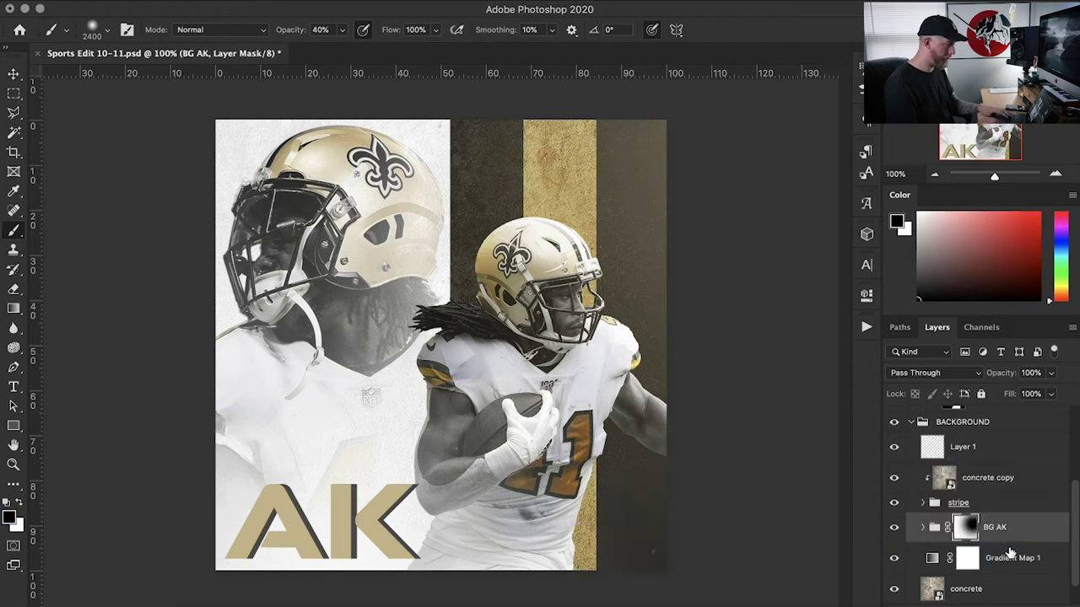
key(super+z)
key(super+shift+z)
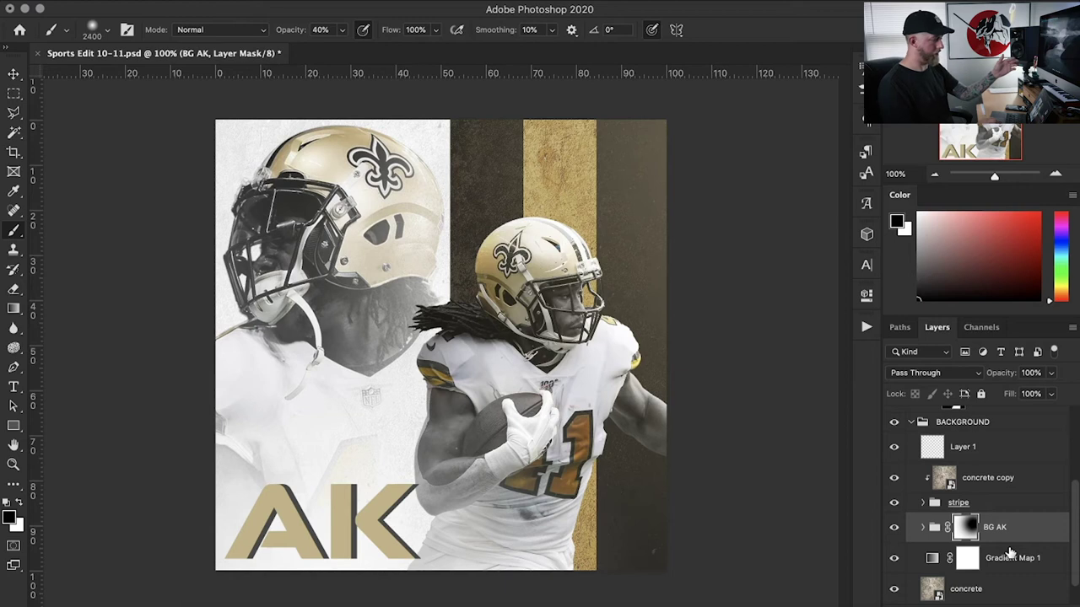
key(super+z)
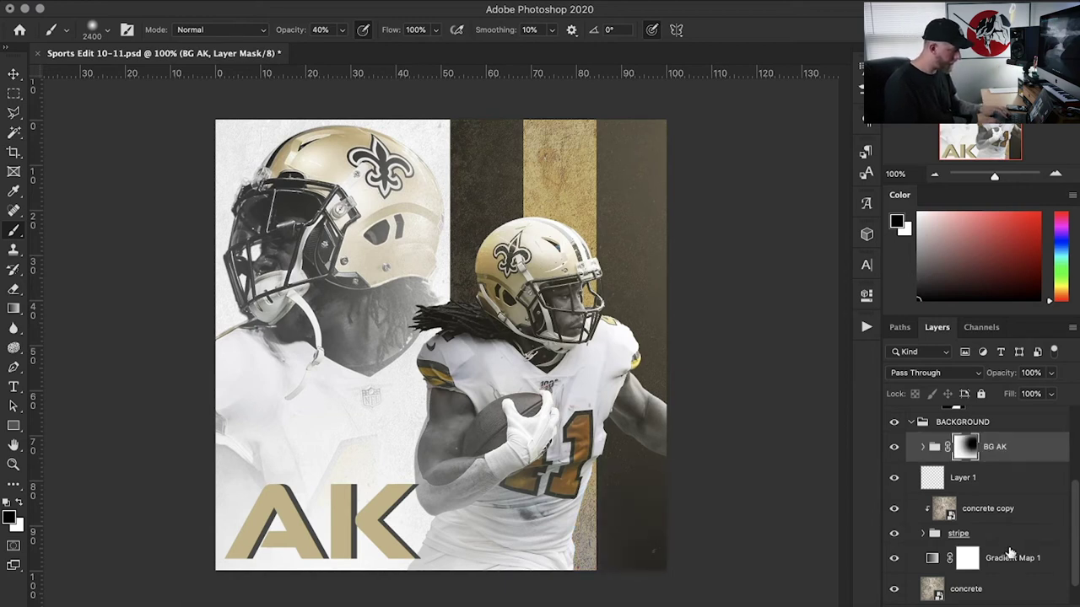
key(super+shift+z)
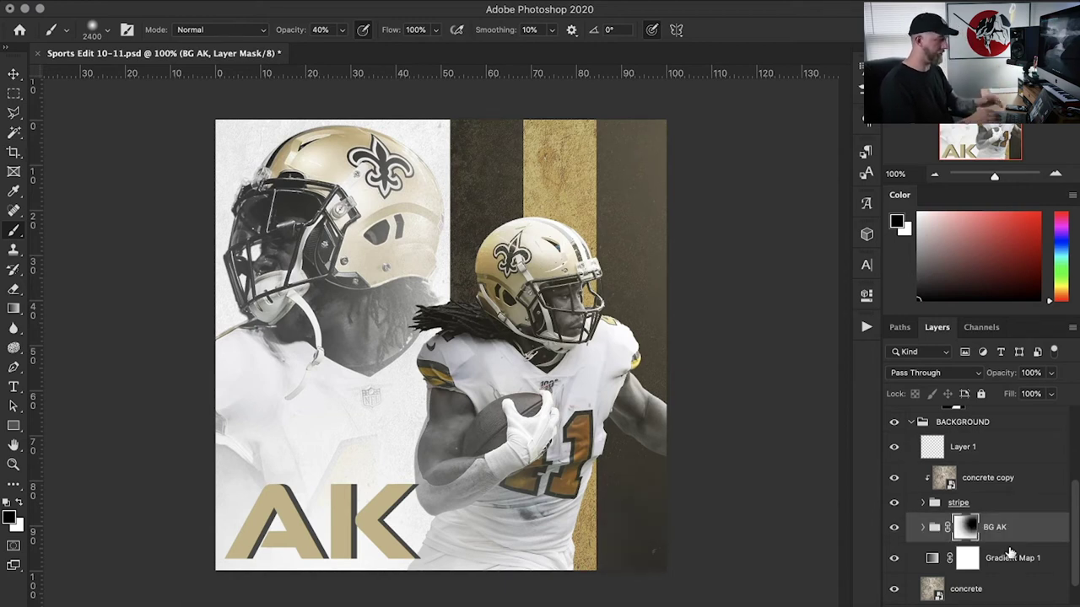
Step: Paint soft black on Layer 1 to darken the lower gold stripe, then save the file
click(930, 447)
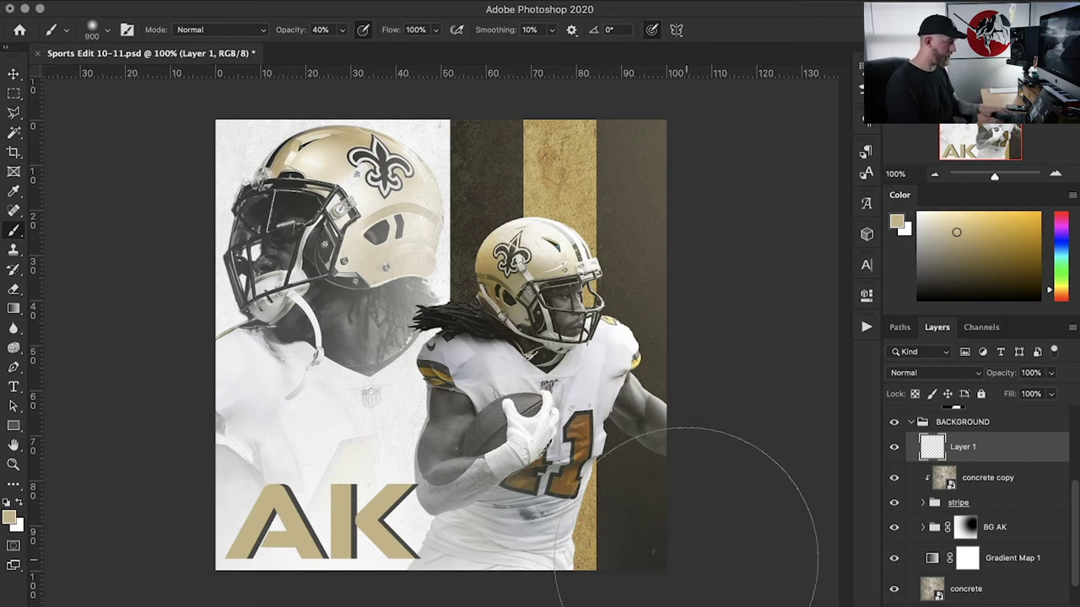
key(d)
mouse_move(556, 506)
mouse_down()
mouse_move(591, 549)
mouse_move(620, 531)
mouse_move(660, 544)
mouse_move(624, 548)
mouse_up()
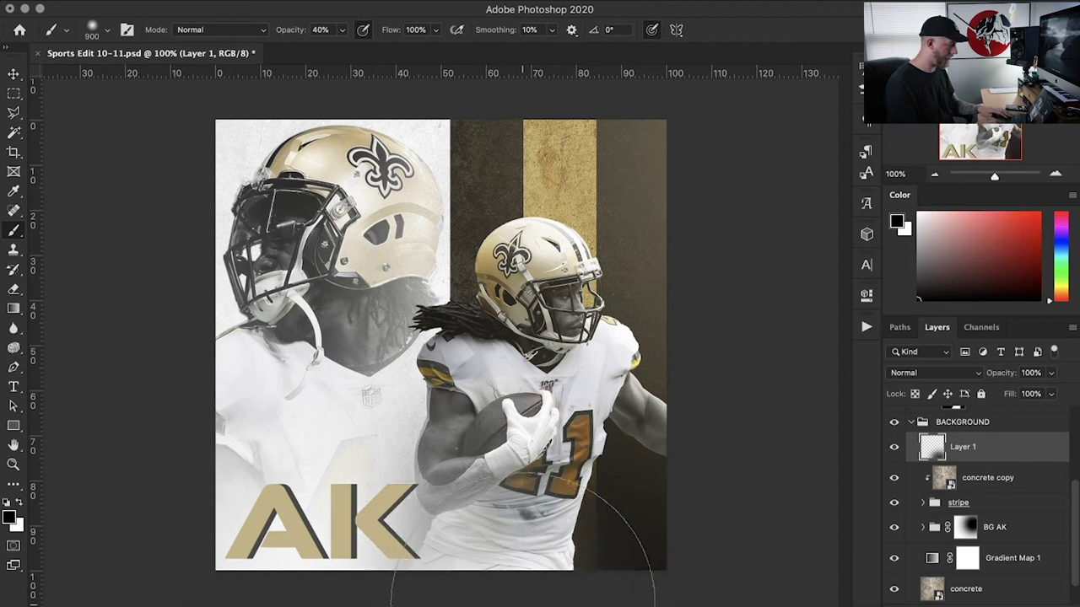
scroll(890, 452, up, 4)
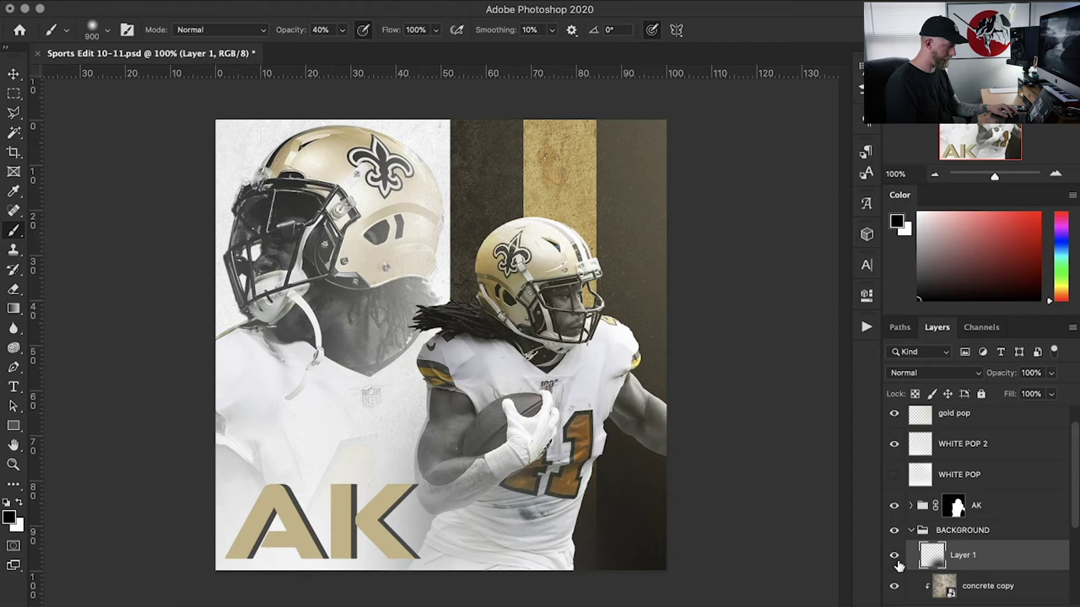
click(911, 530)
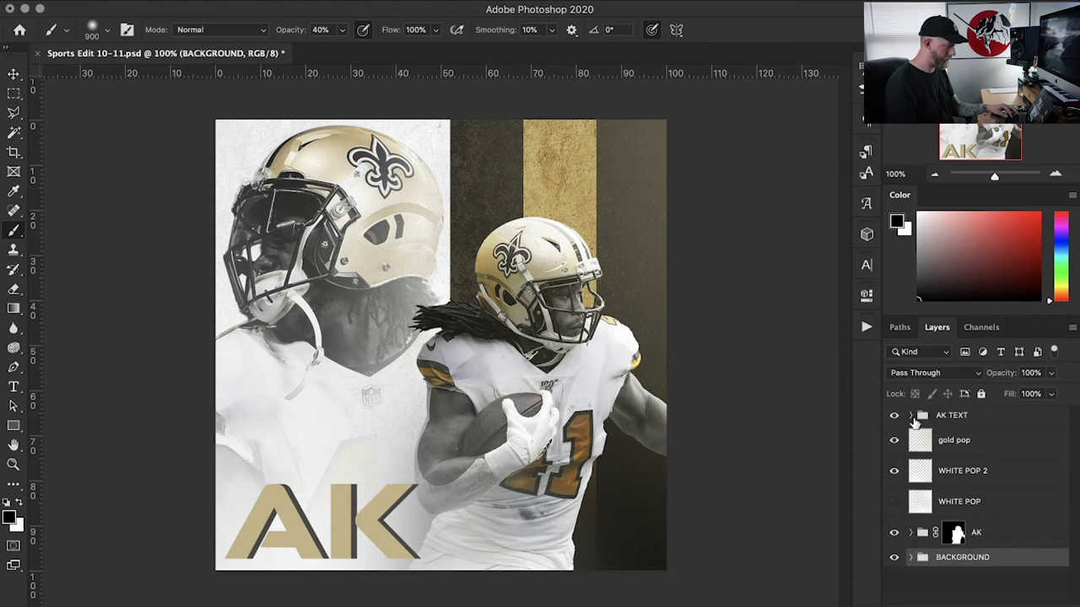
click(910, 415)
key(ctrl+s)
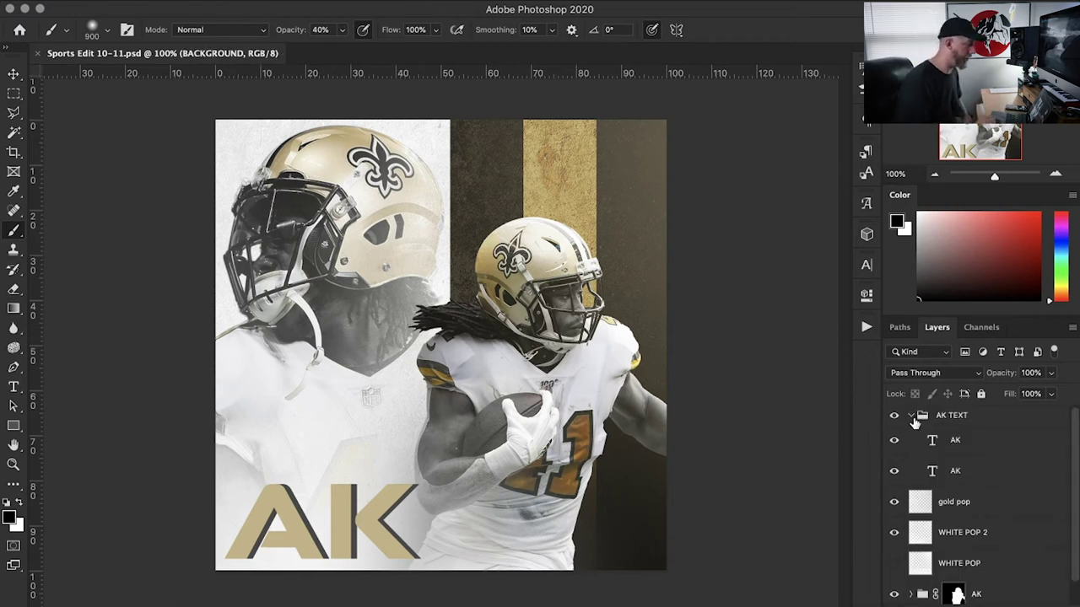
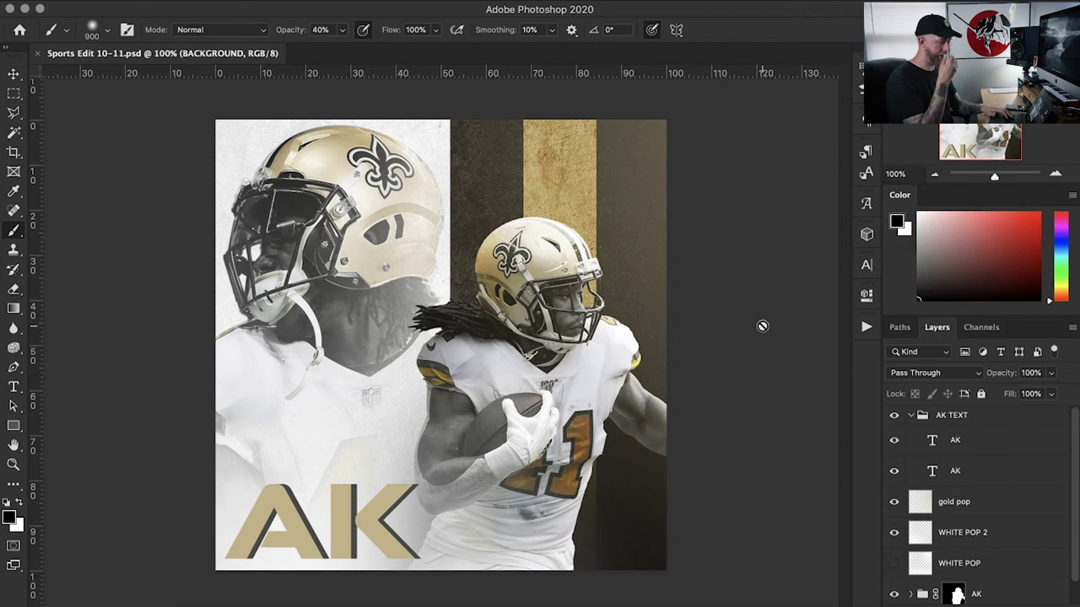
Step: Collapse the AK TEXT group and duplicate the masked AK group as AK copy
click(919, 417)
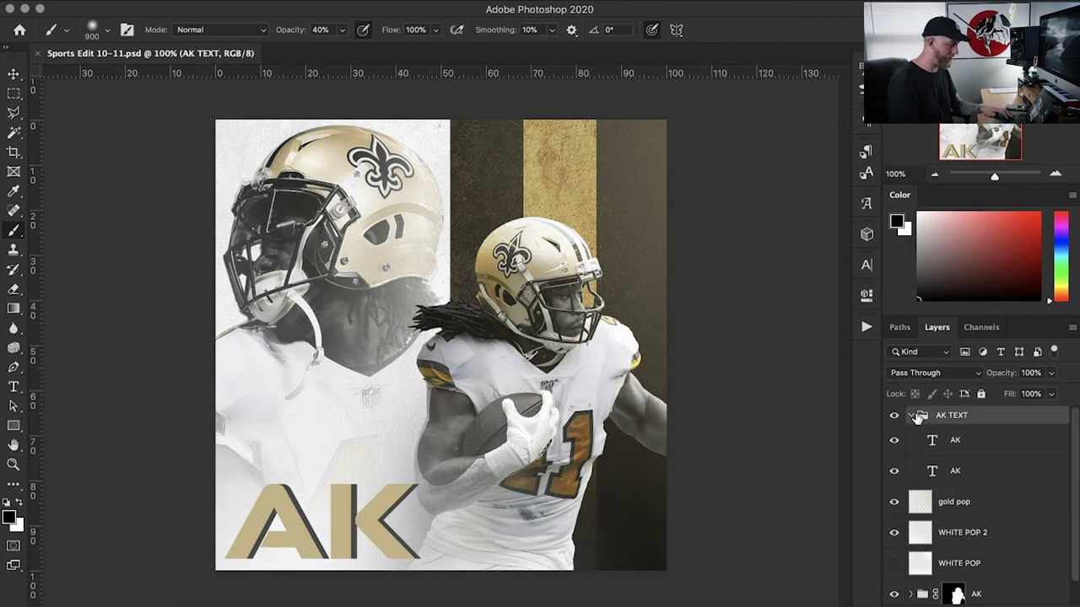
click(914, 418)
click(991, 534)
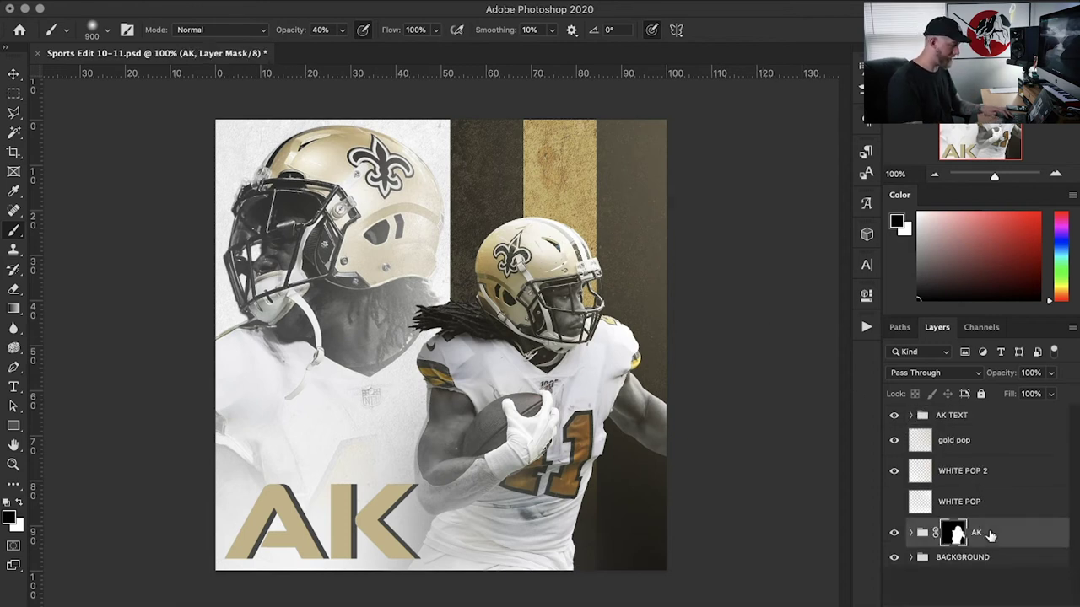
key(ctrl+j)
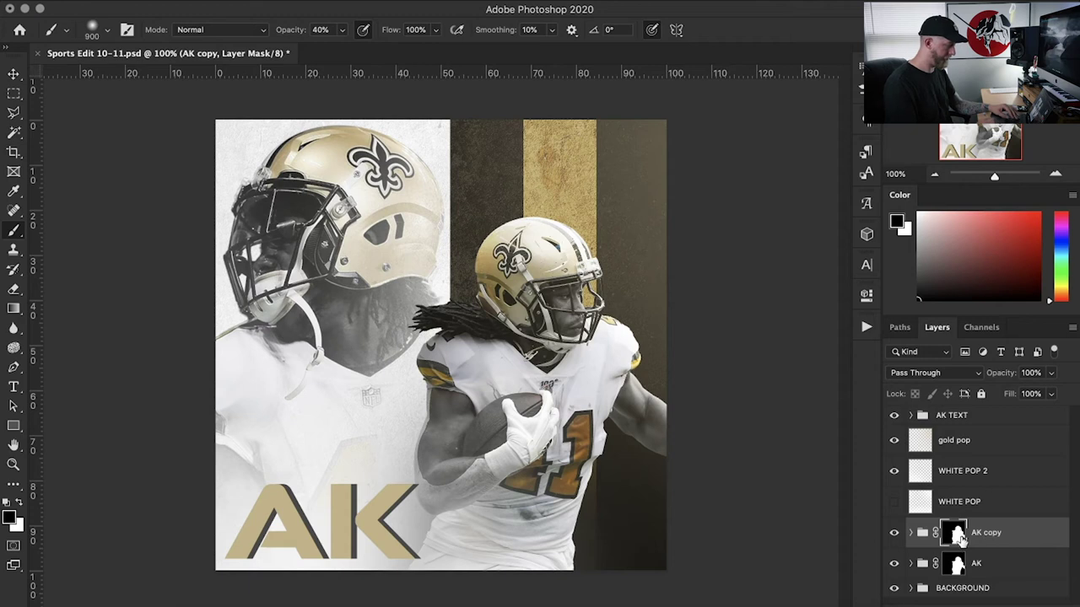
key(ctrl+e)
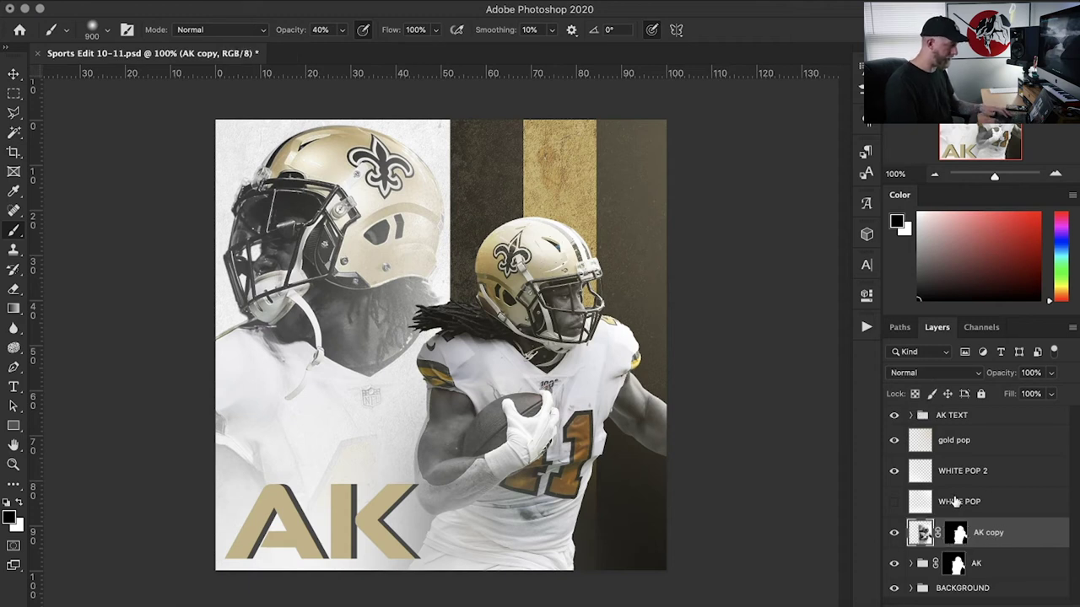
key(ctrl+z)
key(BackSpace)
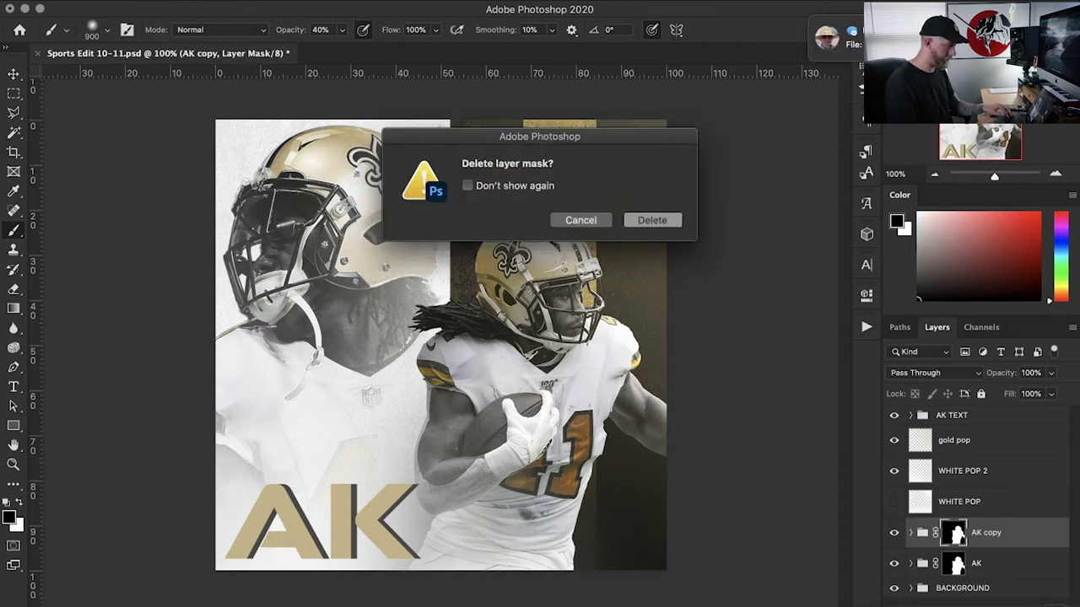
key(Escape)
Step: Add an empty layer and merge AK copy into it, producing Layer 2
click(1036, 602)
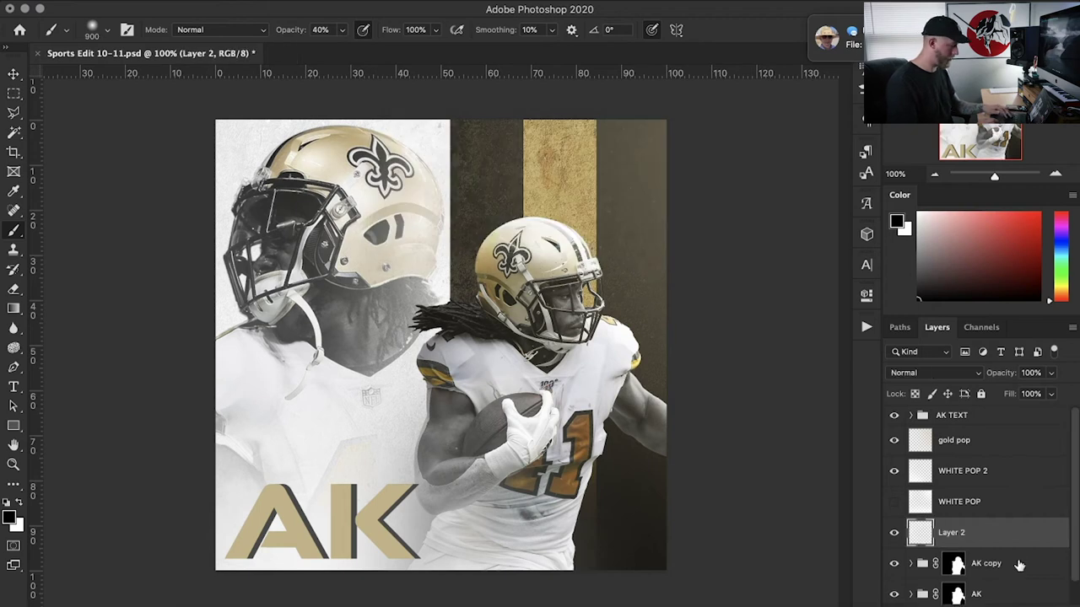
shift+click(1002, 568)
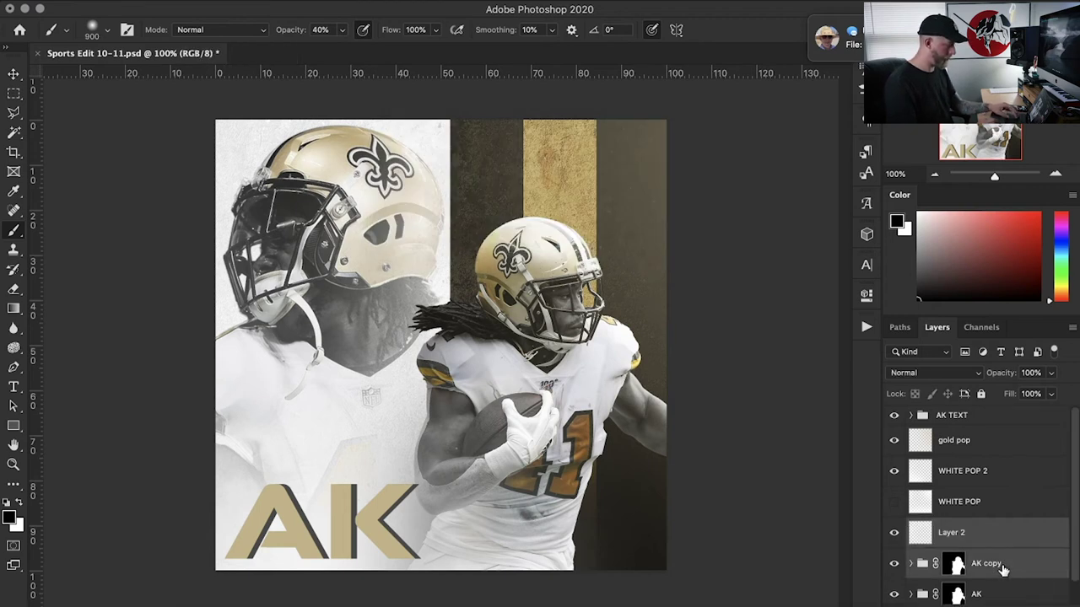
key(ctrl+t)
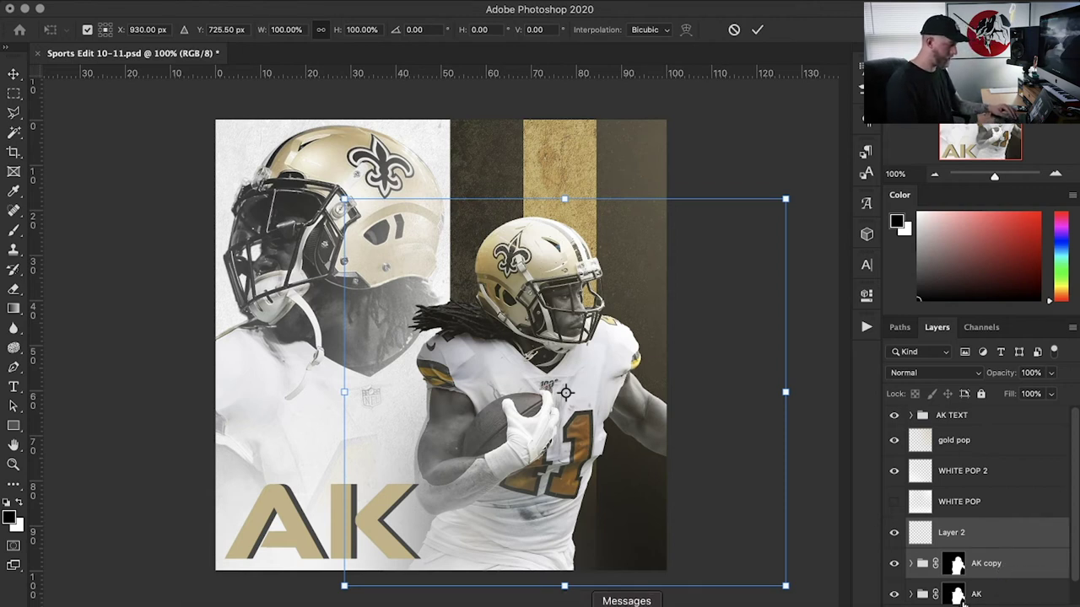
key(Return)
key(b)
click(1029, 564)
shift+click(1020, 544)
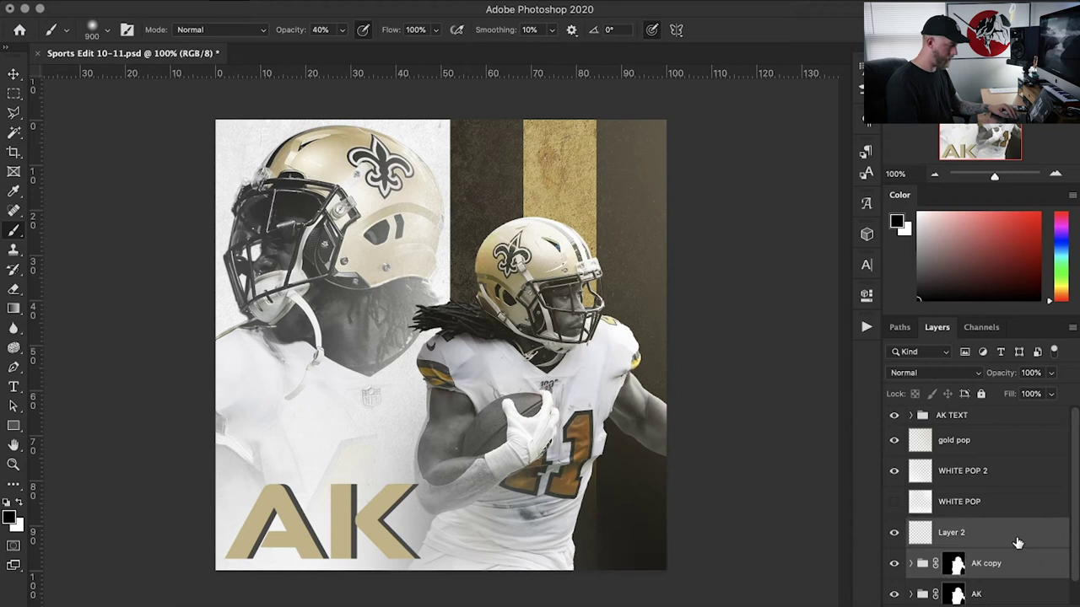
key(super+e)
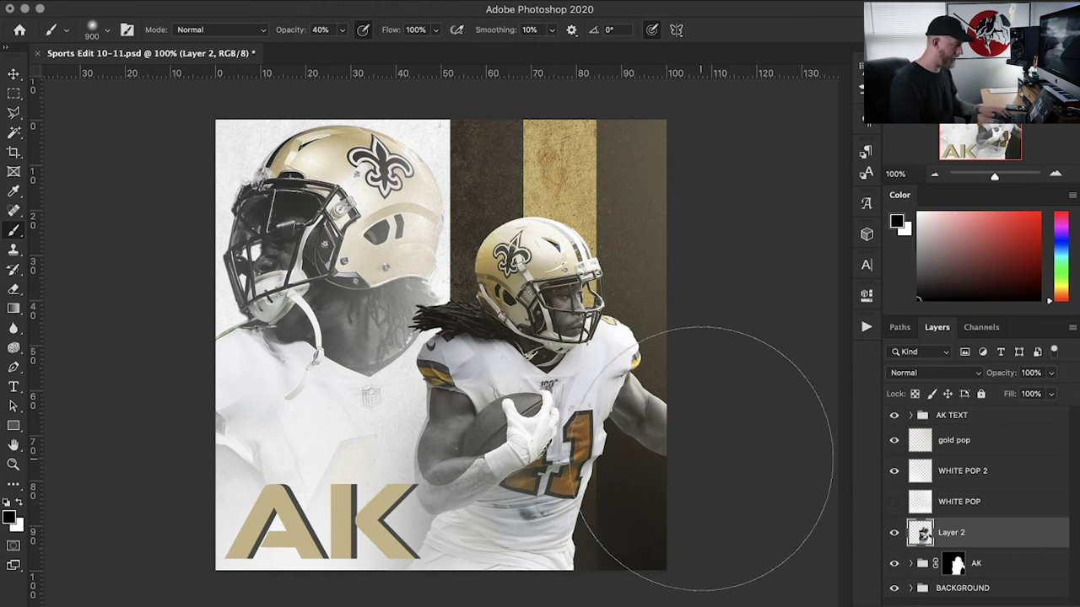
click(13, 484)
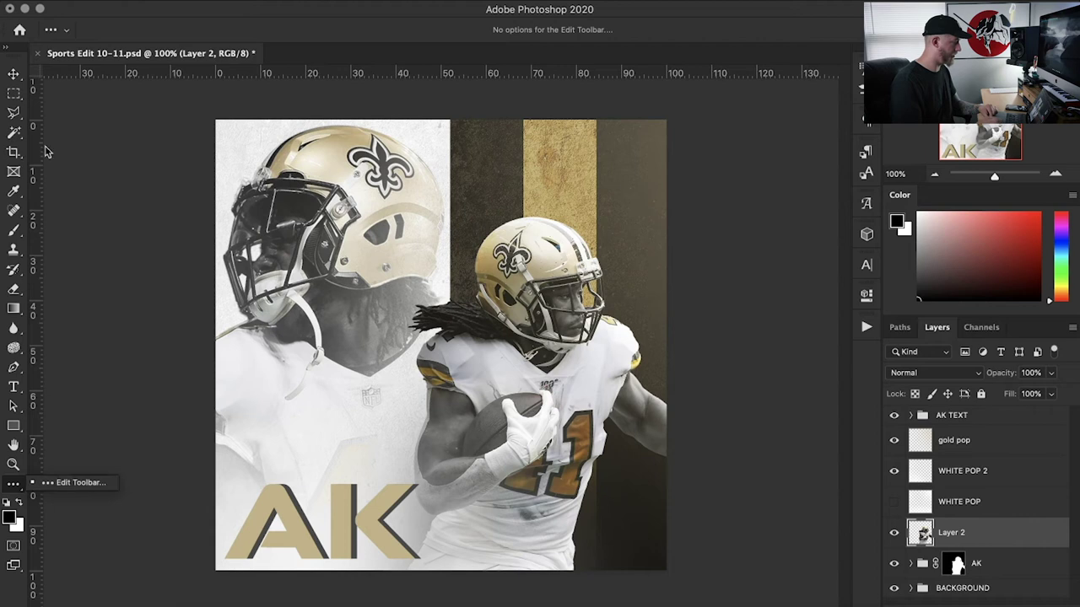
Step: Select a single-pixel column through the running player and copy it to a new layer
click(14, 93)
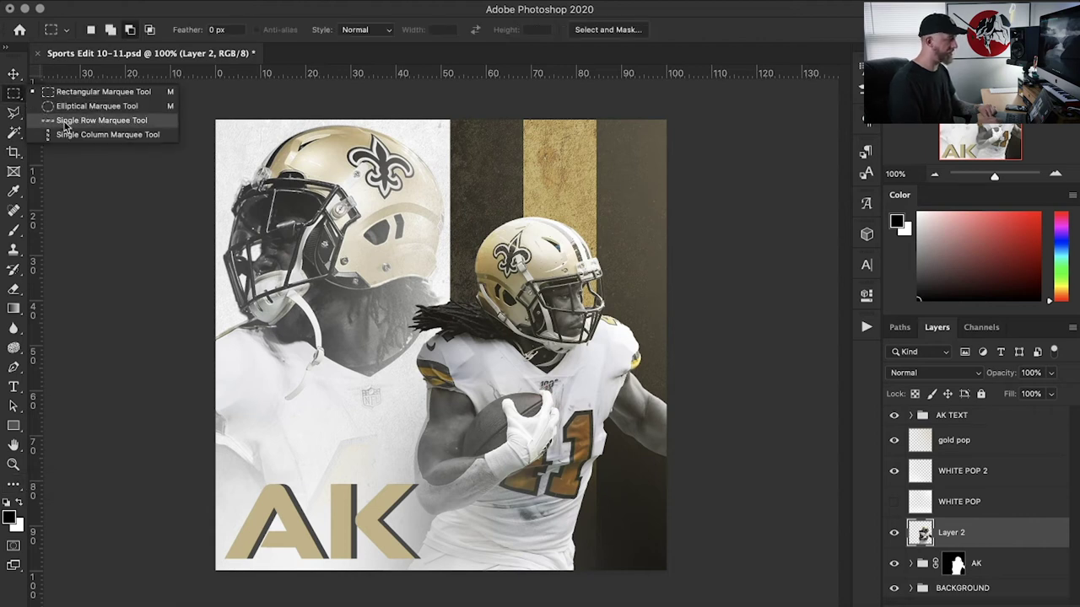
click(112, 135)
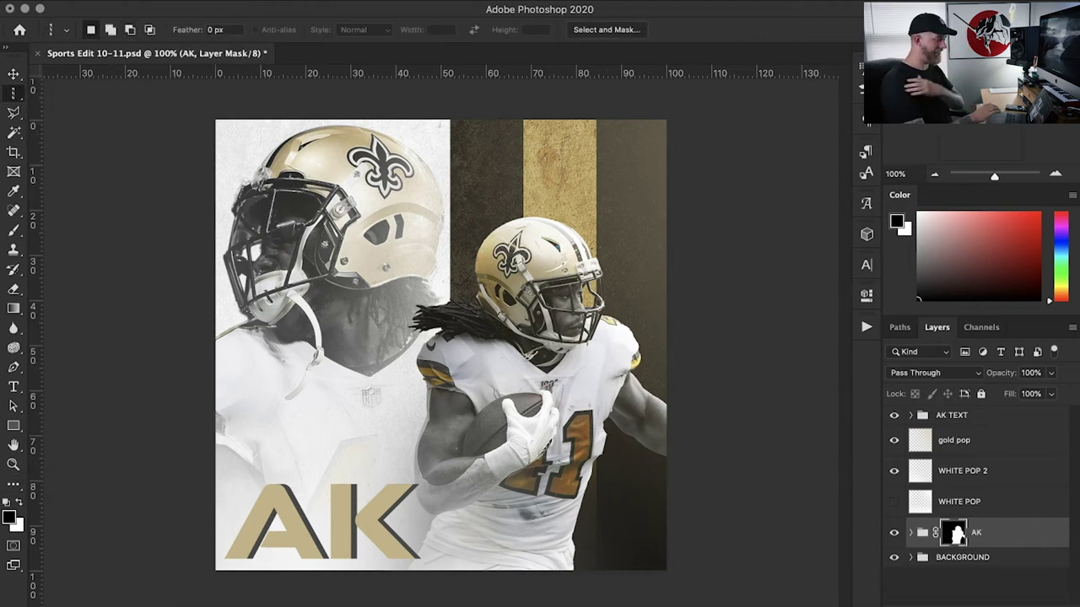
key(ctrl+z)
key(ctrl+shift+z)
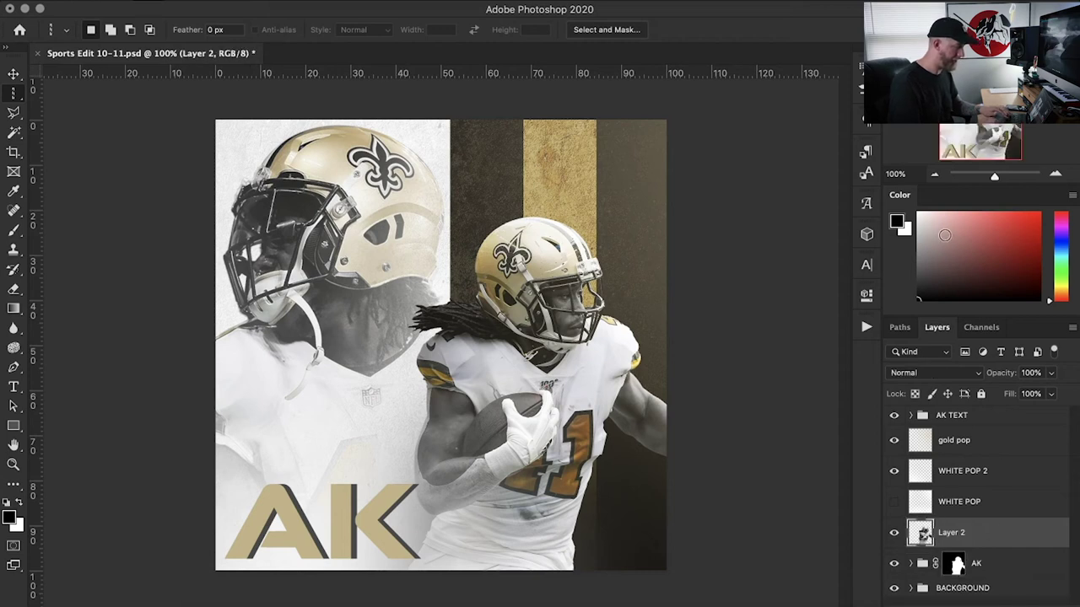
mouse_move(501, 363)
mouse_down()
mouse_move(490, 360)
mouse_move(506, 363)
mouse_up()
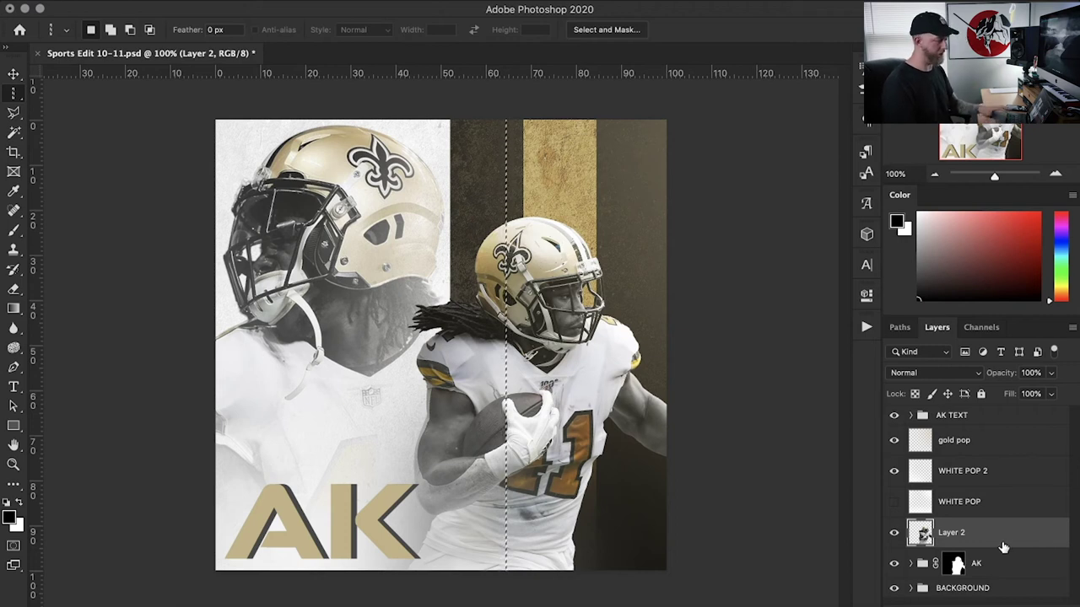
key(ctrl+j)
Step: Delete the merged Layer 2 and start renaming the new column layer
mouse_move(1024, 579)
mouse_down()
mouse_move(1037, 592)
mouse_move(1011, 590)
mouse_up()
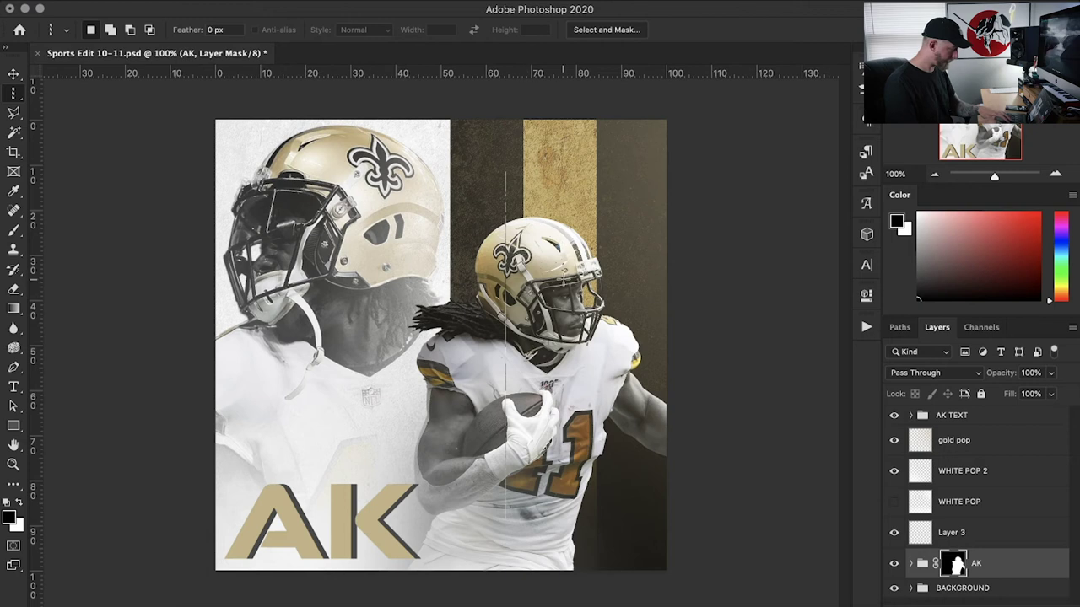
key(ctrl+t)
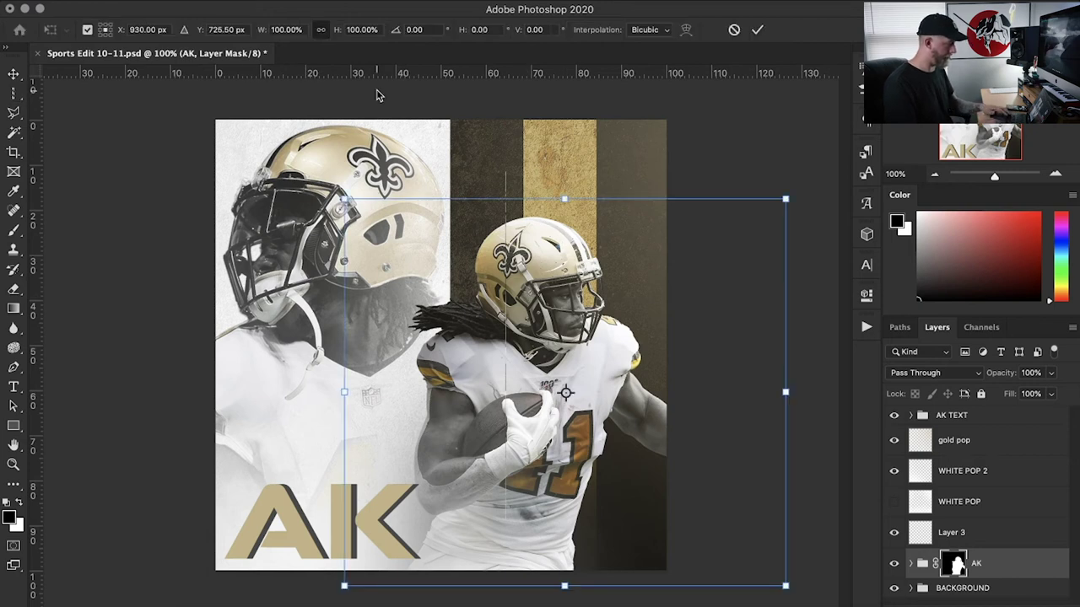
key(Escape)
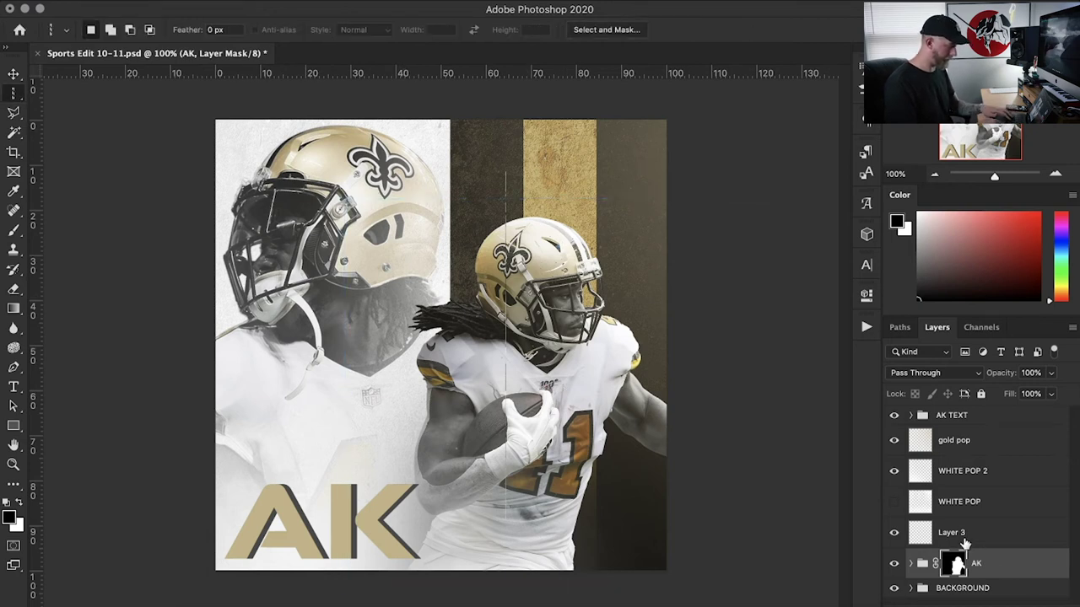
double_click(962, 532)
Step: Name the layer PIXEL and stretch its one-pixel column into streaks spanning the canvas width
text(PIXEL)
key(Return)
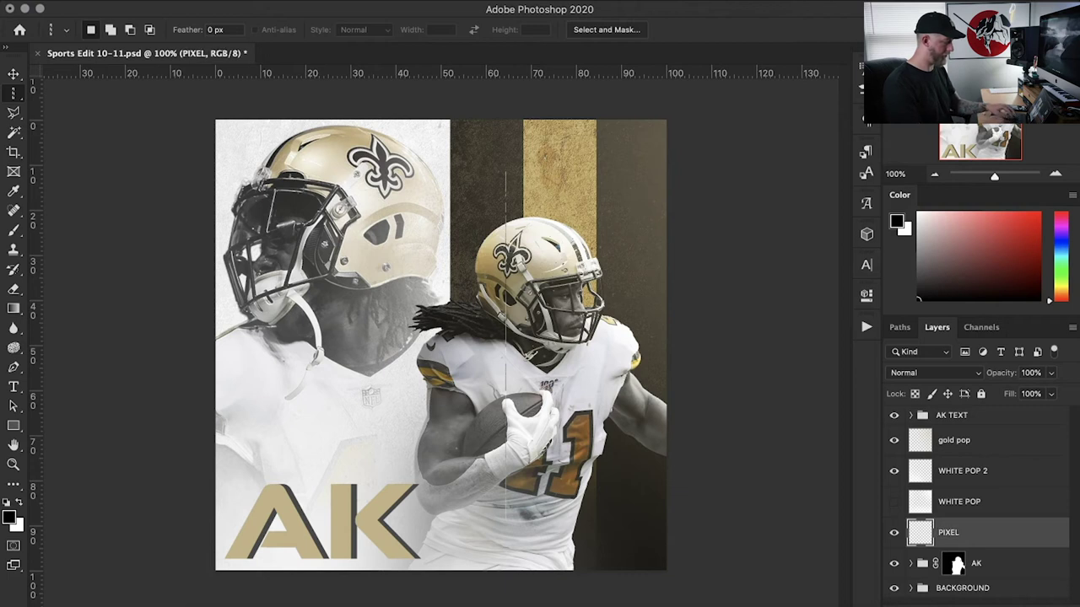
key(ctrl+t)
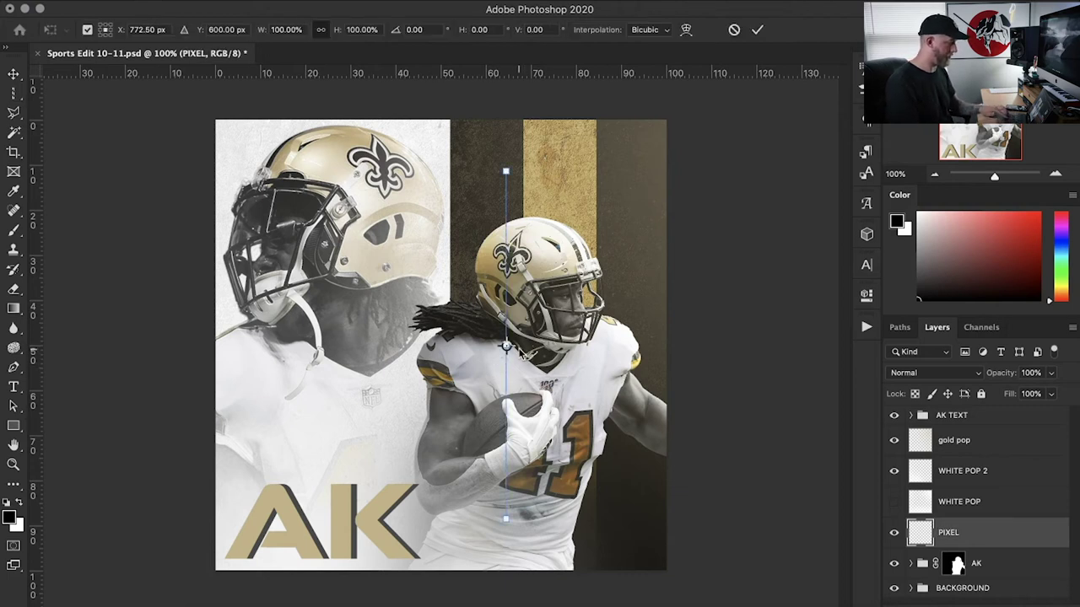
drag(506, 346, 554, 346)
key(ctrl+z)
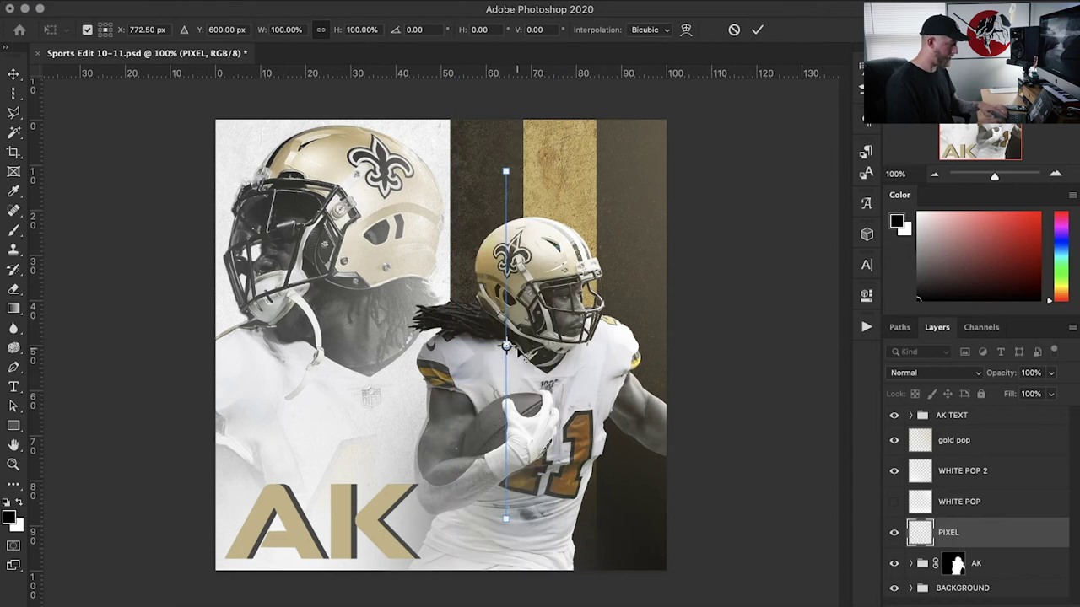
drag(506, 346, 669, 345)
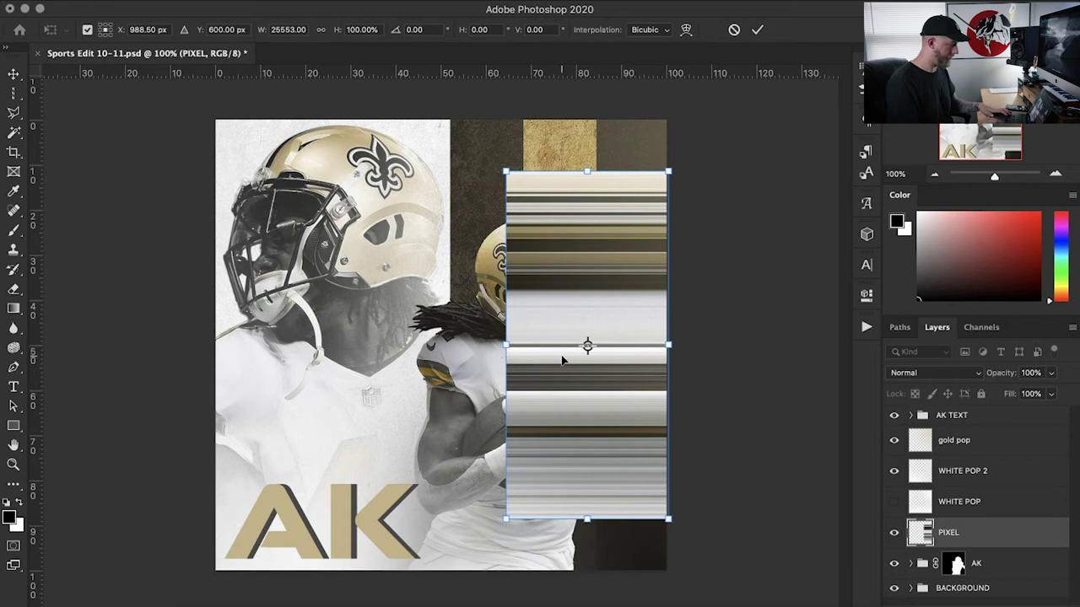
drag(508, 347, 211, 346)
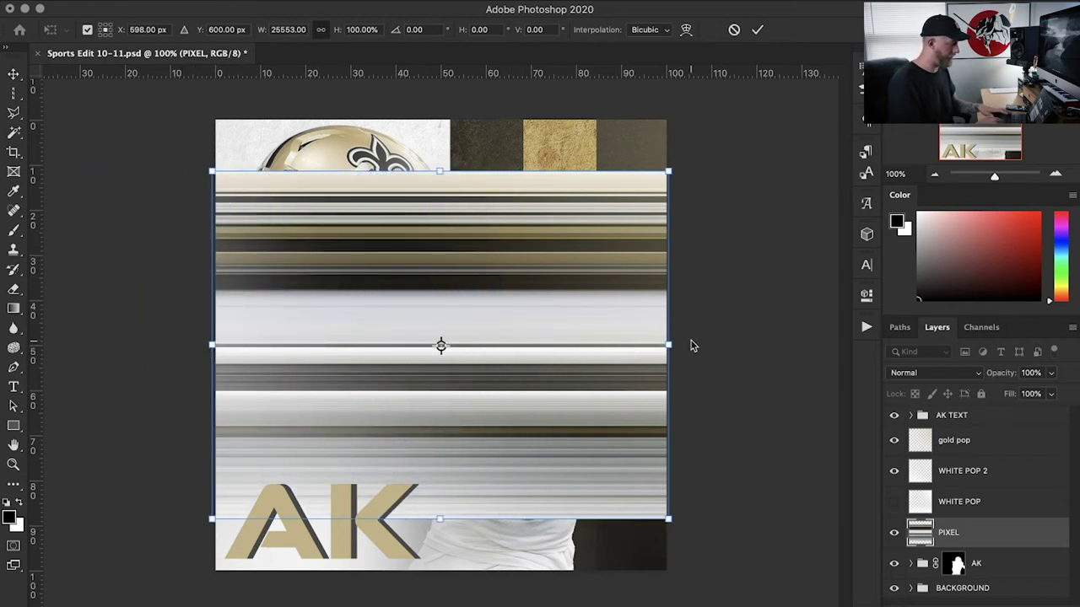
drag(669, 346, 774, 345)
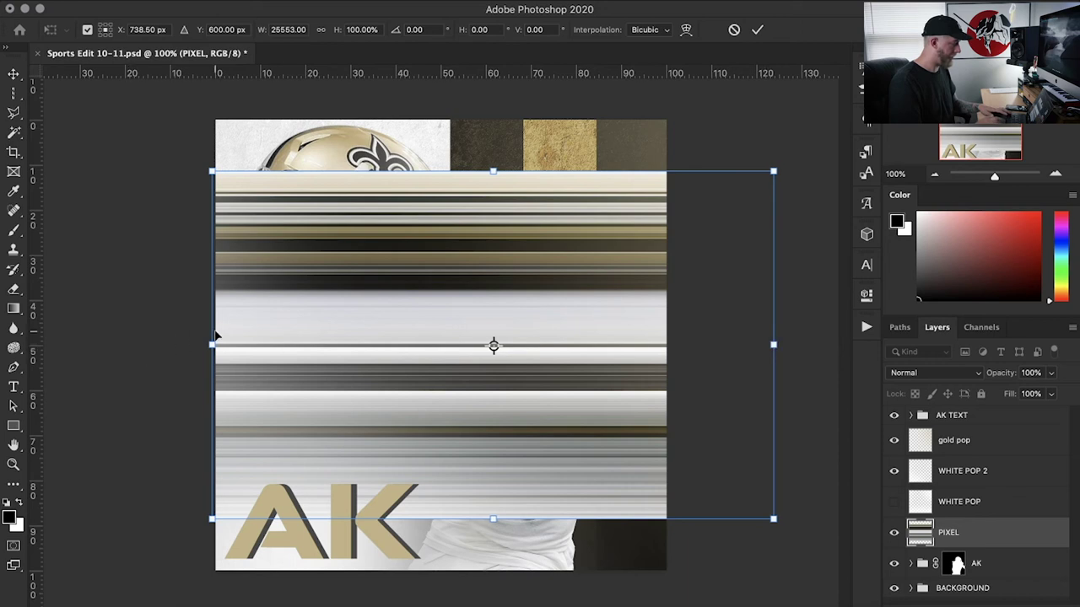
drag(209, 346, 113, 346)
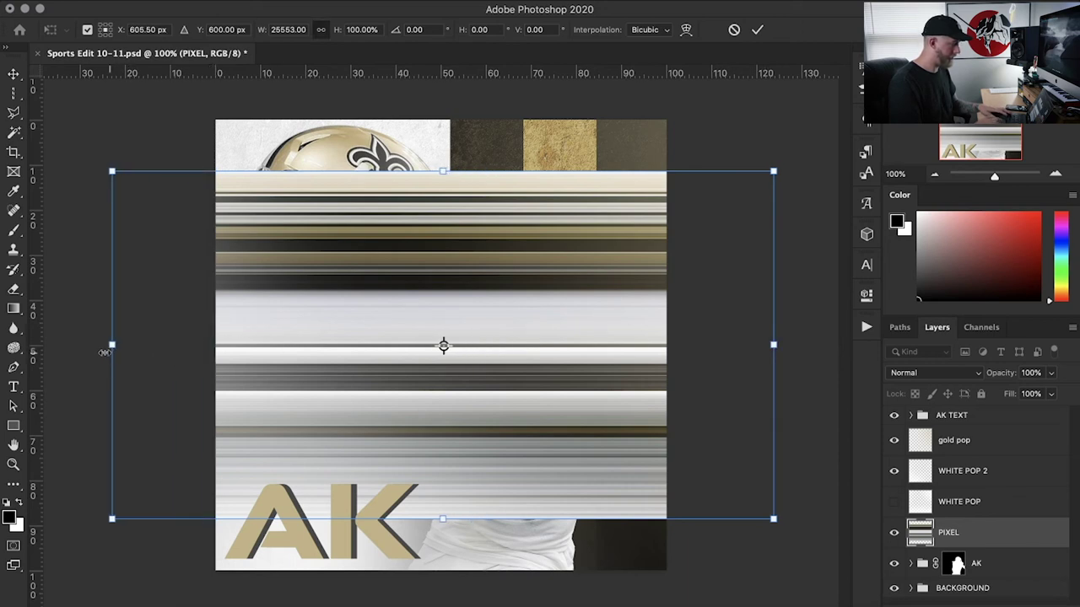
key(Return)
right_click(1004, 531)
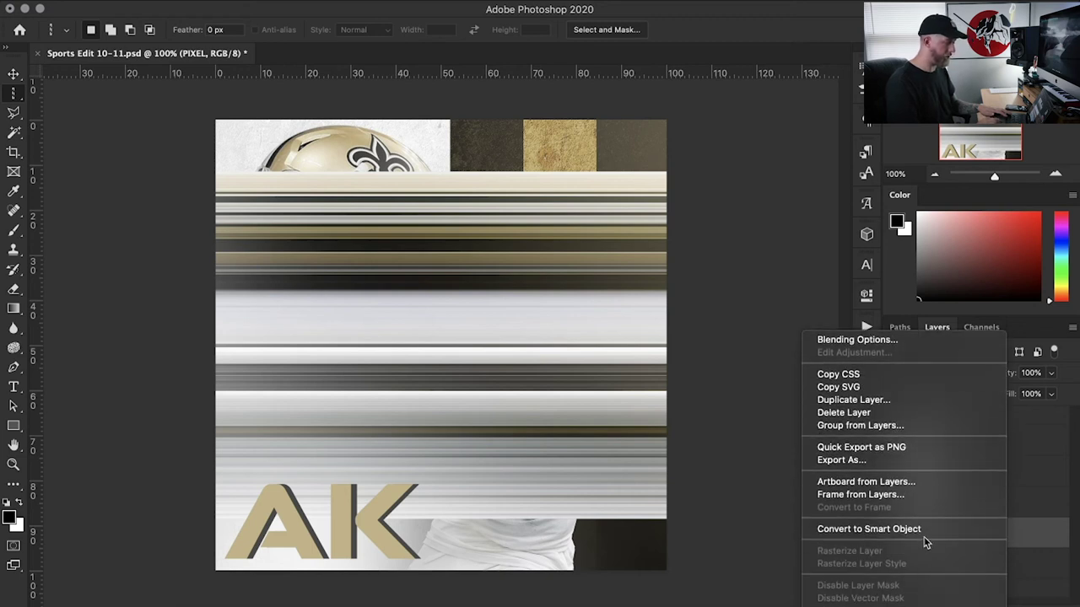
Step: Convert PIXEL to a smart object and rotate it 90° so the streaks run vertically
click(923, 532)
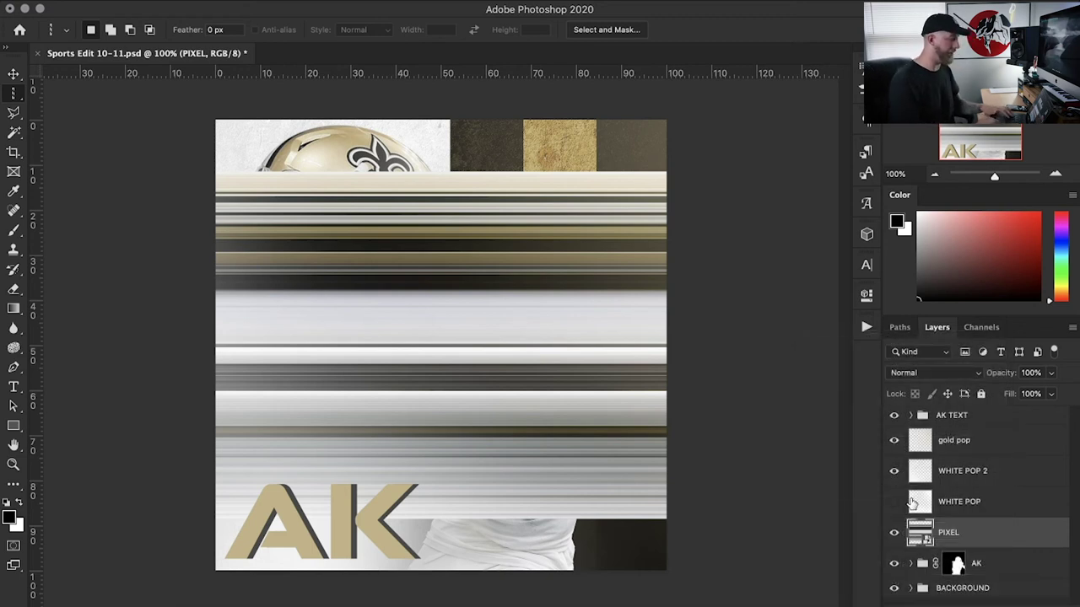
key(ctrl+t)
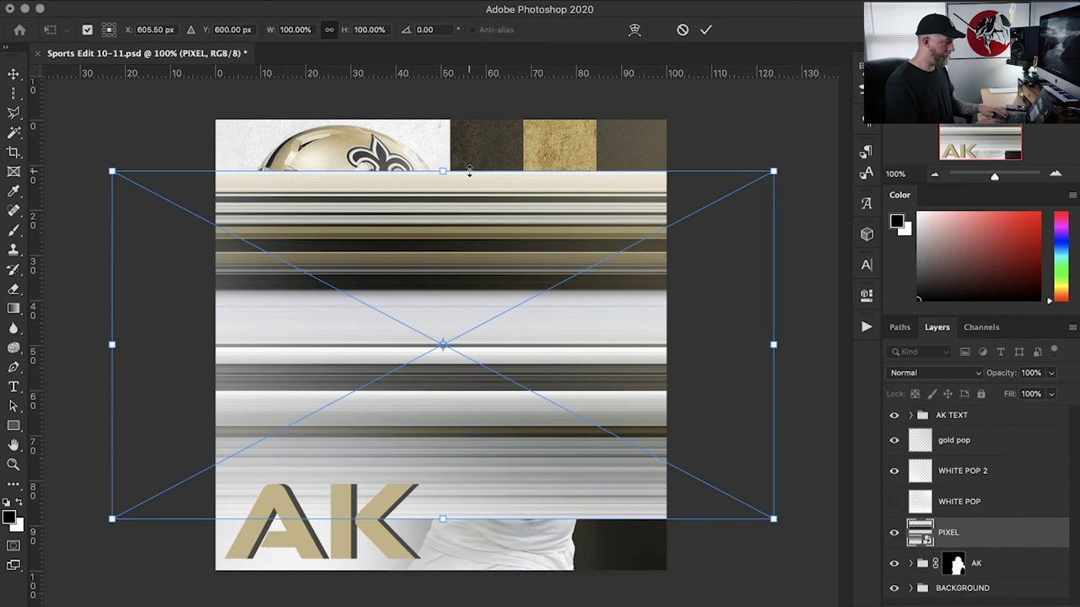
key(Return)
key(m)
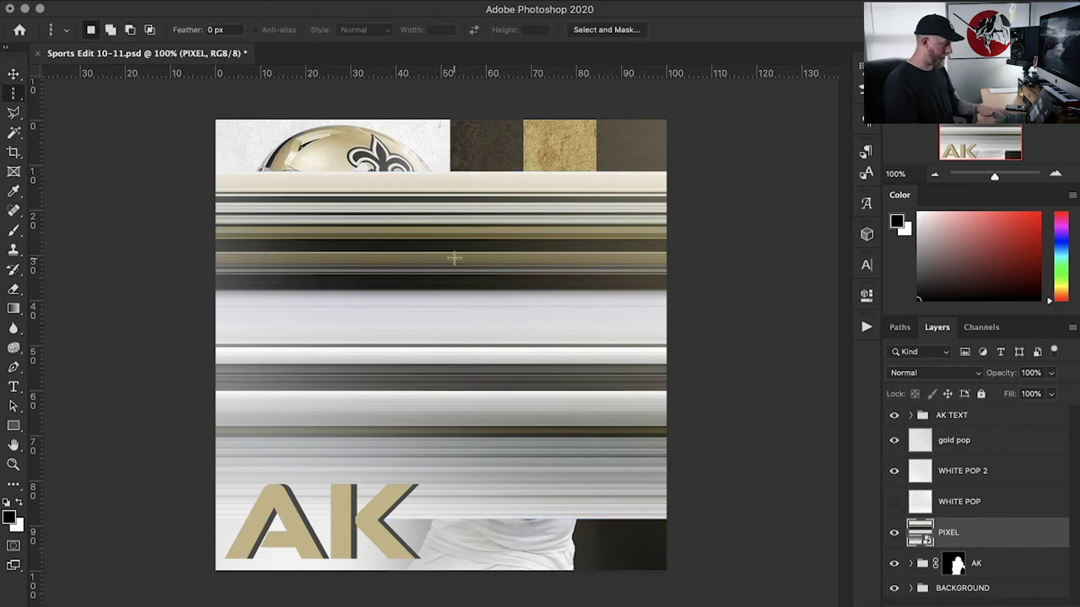
key(ctrl+t)
drag(782, 152, 373, 131)
click(430, 30)
text(90)
key(Return)
key(Return)
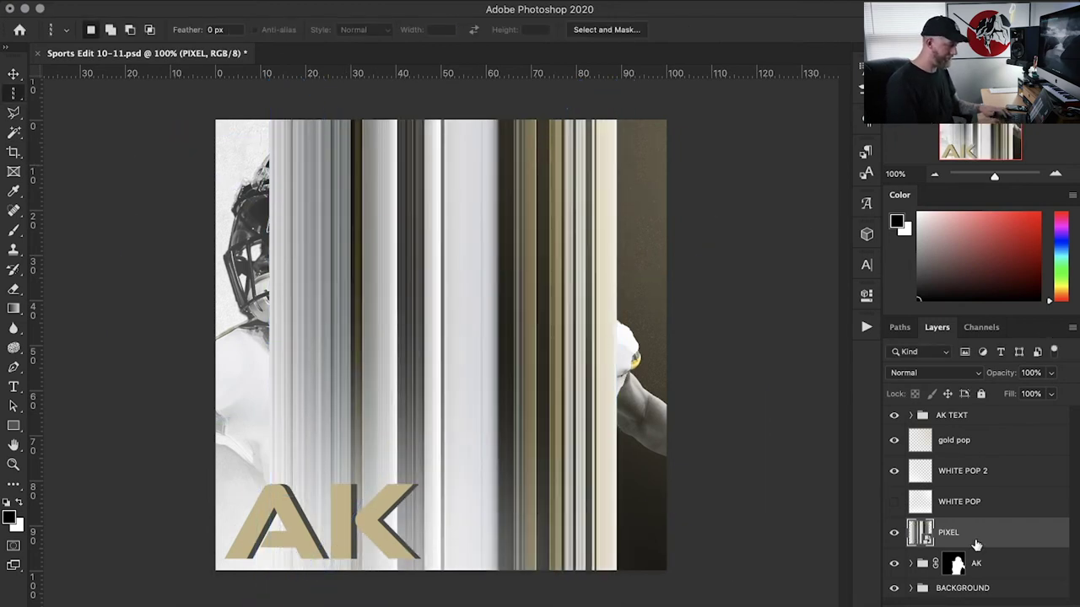
Step: Move PIXEL into the BACKGROUND group below Layer 1 and shift it across the canvas
click(911, 589)
scroll(978, 506, down, 3)
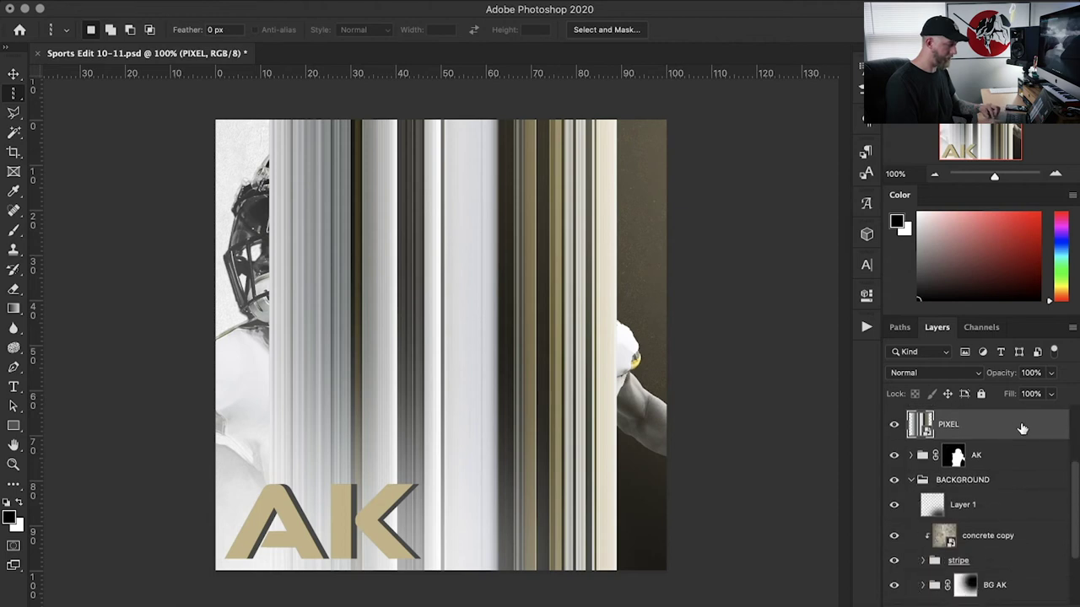
drag(1001, 434, 1004, 510)
key(v)
drag(462, 412, 506, 416)
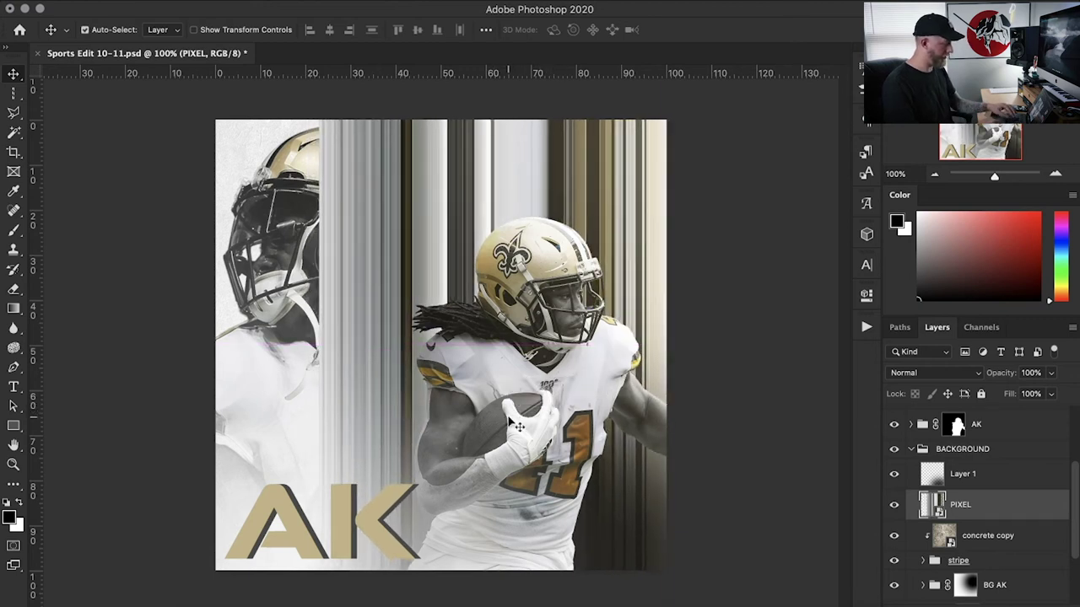
Step: Squeeze the PIXEL stripes into a narrower band right of the large helmet
key(ctrl+t)
drag(320, 348, 450, 359)
key(Return)
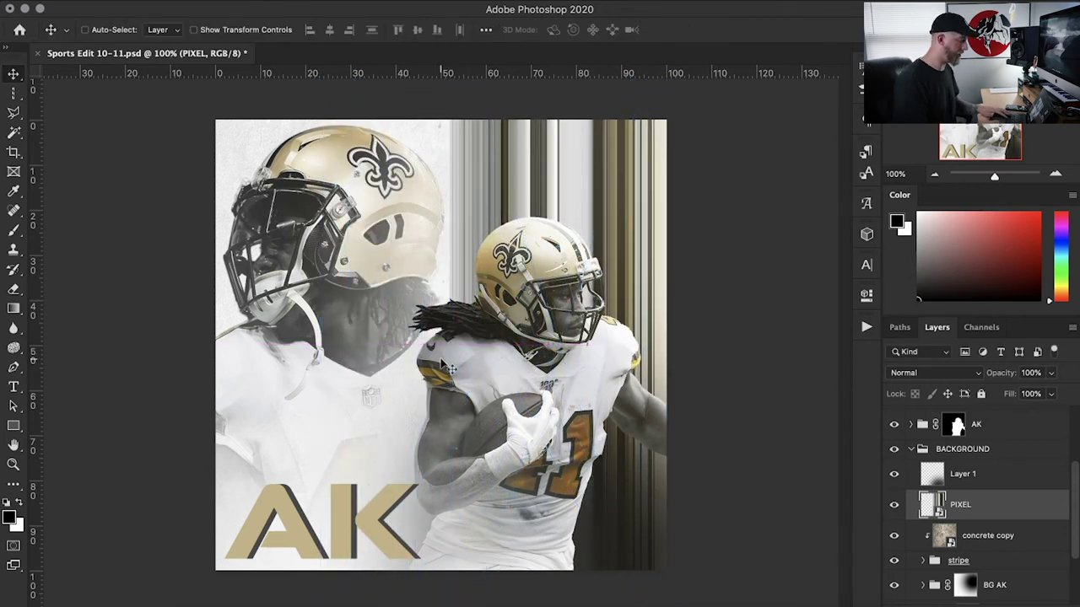
click(311, 0)
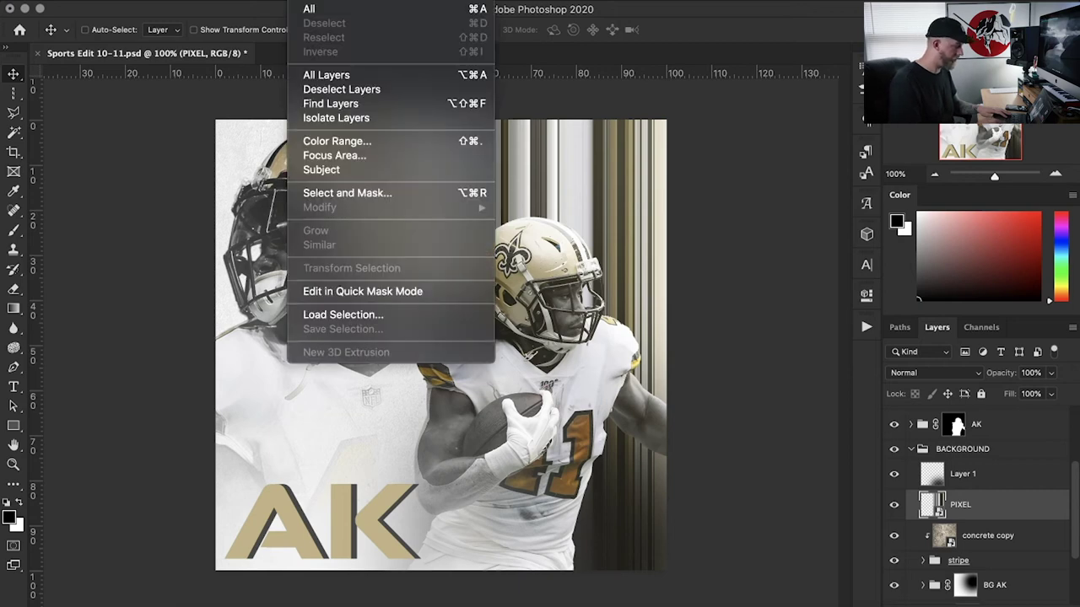
key(Escape)
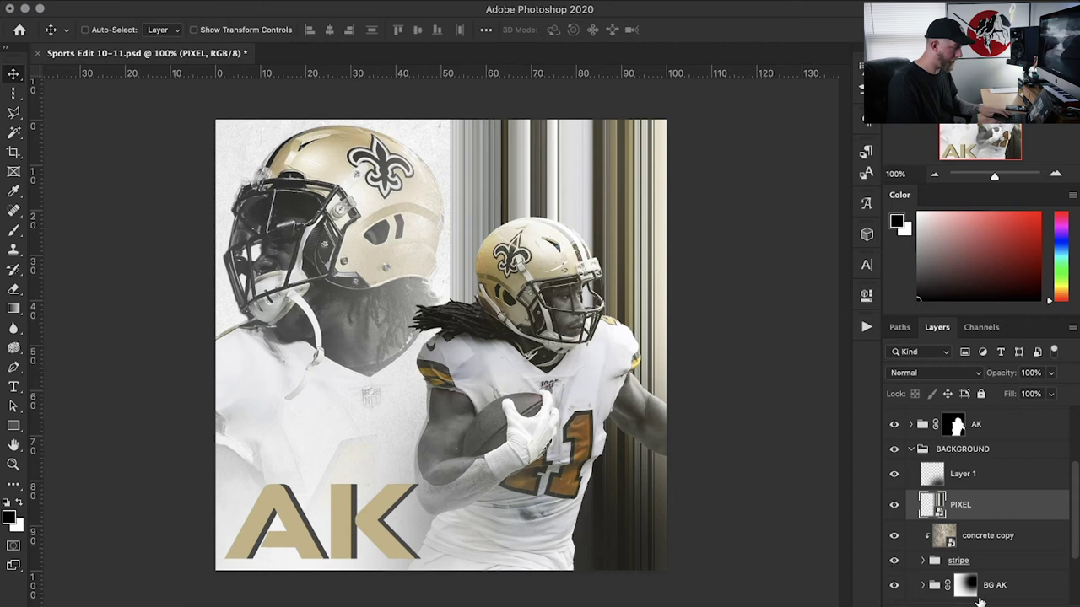
Step: Add a mask to PIXEL and paint out most stripes in black, raising brush opacity to 100%
key(ctrl+alt+m)
key(b)
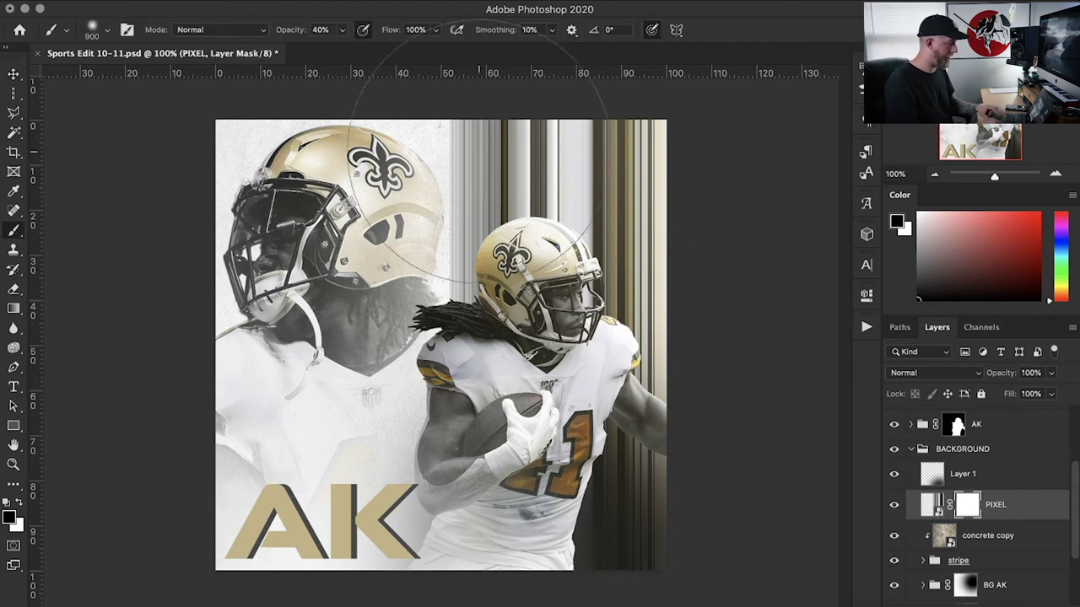
drag(468, 148, 723, 157)
mouse_move(421, 152)
mouse_down()
mouse_move(747, 144)
mouse_move(767, 157)
mouse_up()
click(342, 31)
drag(381, 52, 766, 48)
mouse_move(473, 169)
mouse_down()
mouse_move(627, 139)
mouse_move(731, 232)
mouse_move(451, 50)
mouse_up()
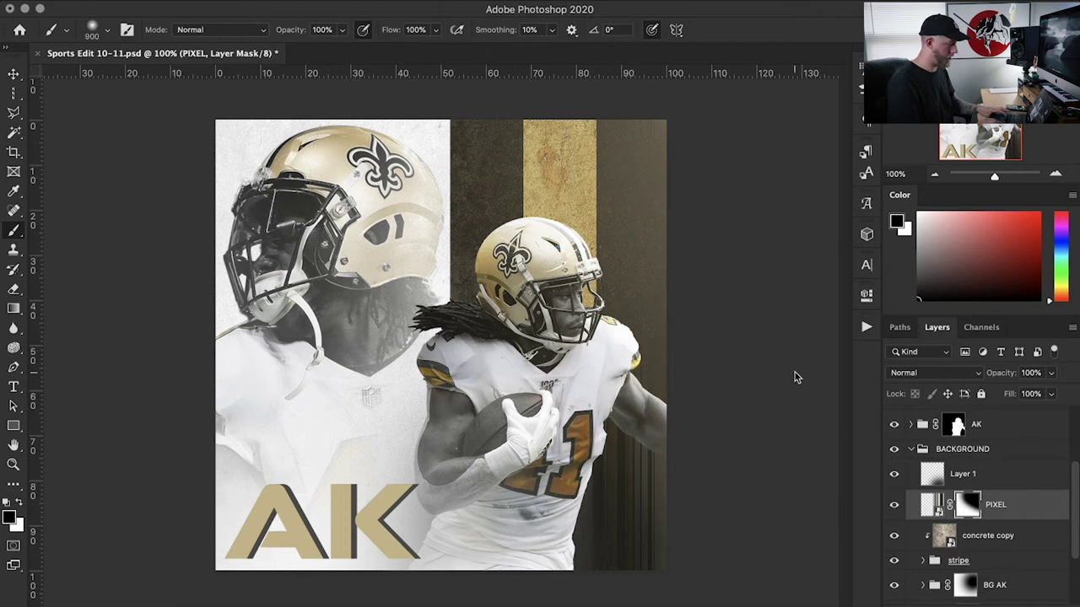
Step: Shift the PIXEL stripes left and rotate them back to horizontal
key(v)
mouse_move(785, 391)
mouse_down()
mouse_move(621, 393)
mouse_move(542, 409)
mouse_up()
key(ctrl+t)
drag(701, 343, 583, 179)
key(Return)
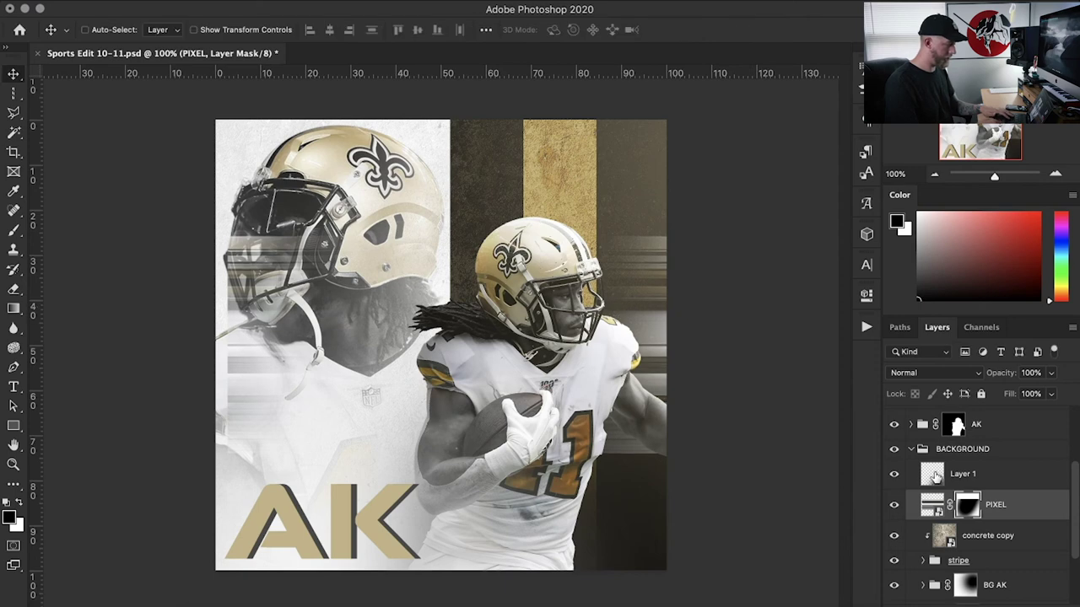
Step: Replace PIXEL's mask with a new one hiding the streaks right of the player
right_click(974, 510)
click(869, 507)
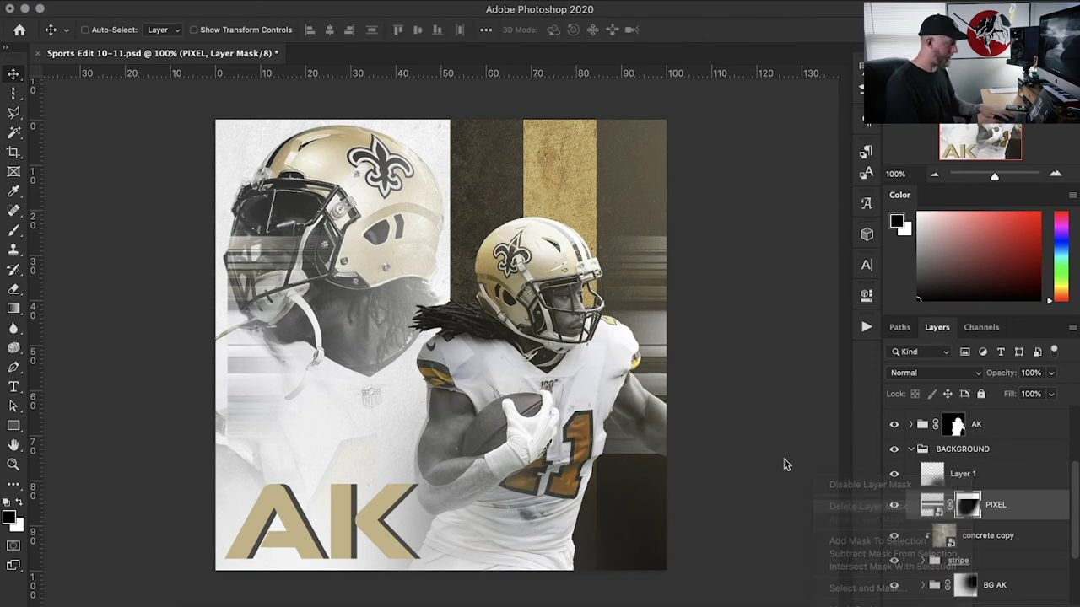
drag(561, 476, 509, 529)
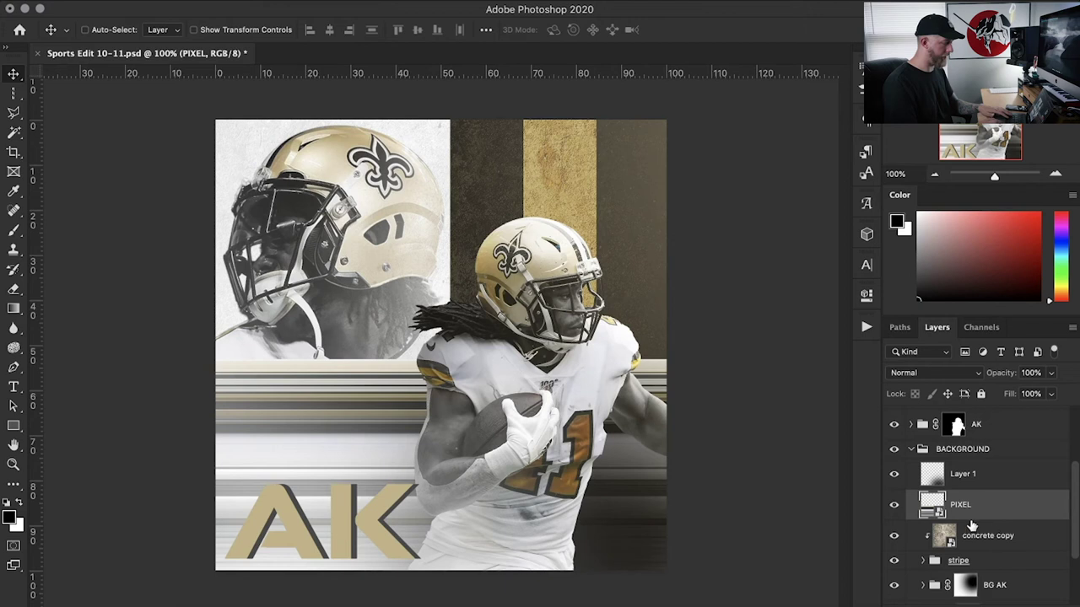
click(976, 604)
key(b)
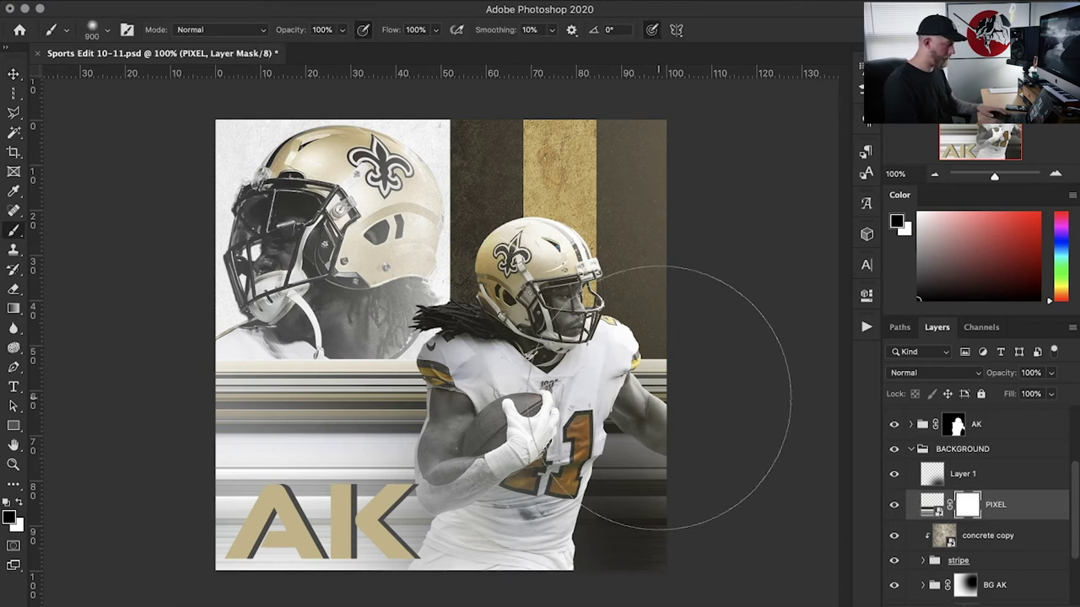
drag(658, 396, 574, 540)
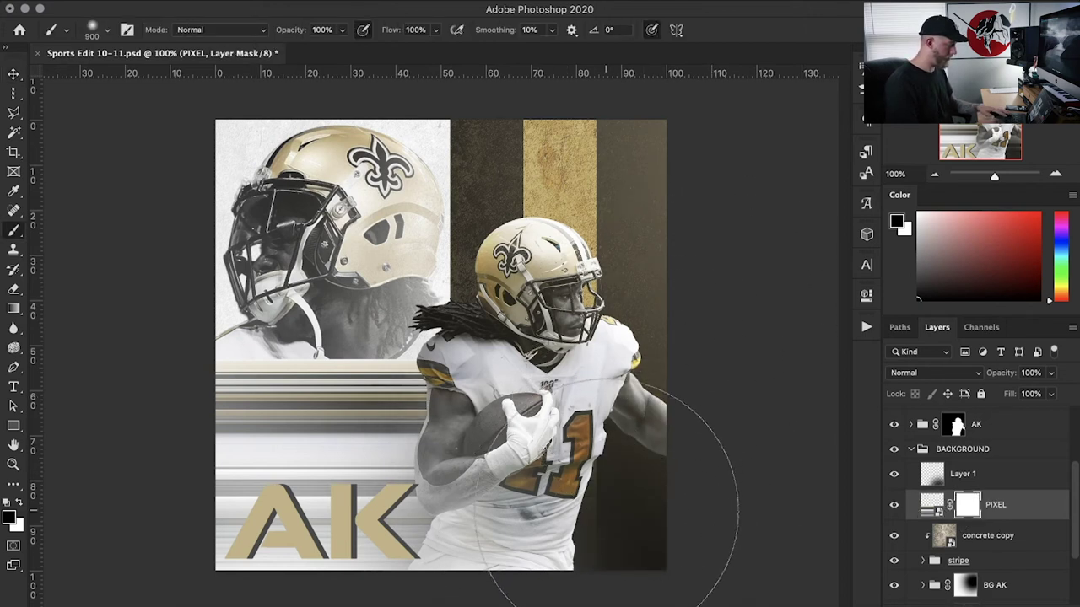
mouse_move(540, 481)
mouse_down()
mouse_move(481, 447)
mouse_move(476, 481)
mouse_move(649, 367)
mouse_up()
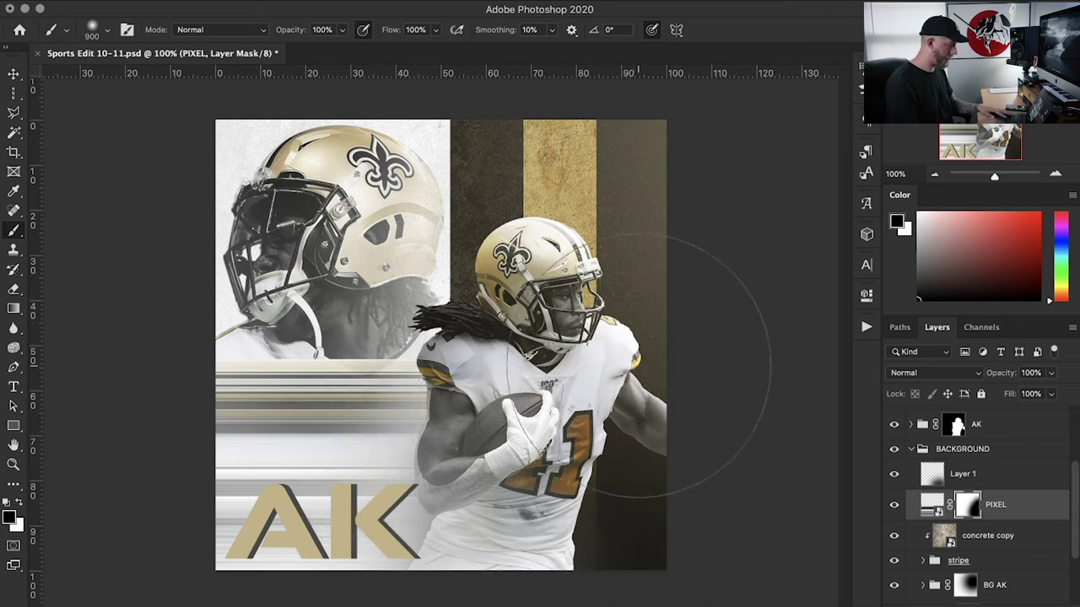
Step: Stretch the PIXEL streaks upward to cover the left side from top to the AK letters
key(ctrl+t)
mouse_move(440, 360)
mouse_down()
mouse_move(436, 487)
mouse_move(438, 106)
mouse_move(467, 353)
mouse_move(442, 101)
mouse_up()
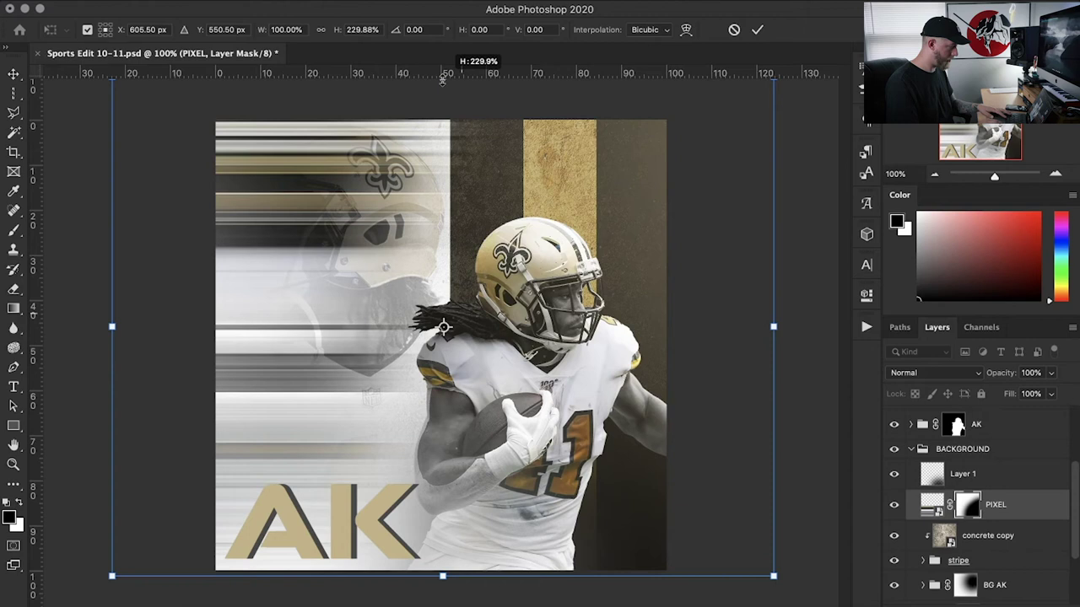
key(Return)
key(b)
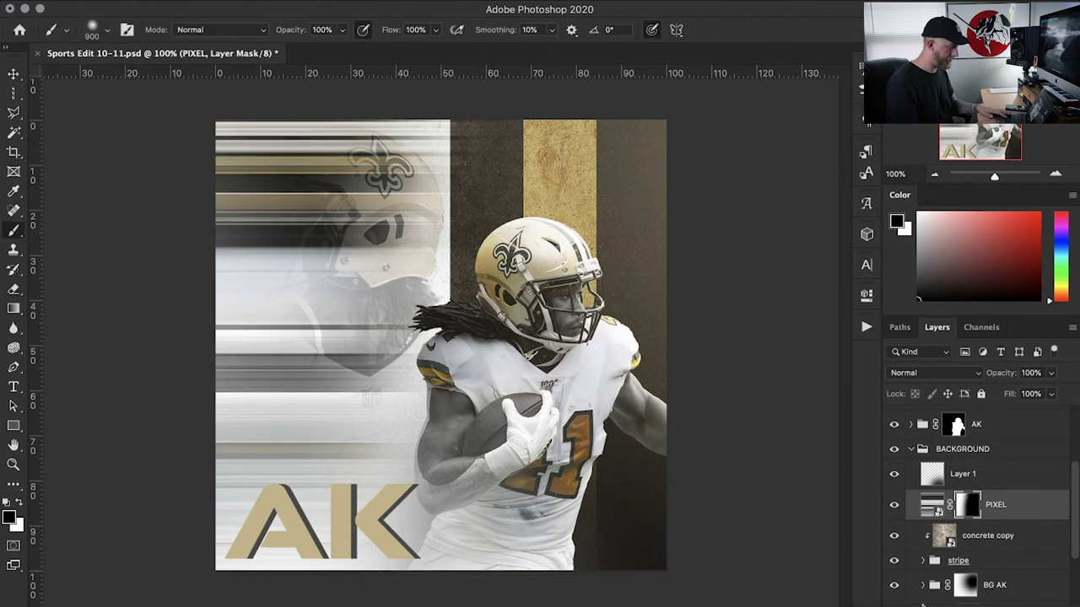
Step: Move PIXEL above Gradient Map 1 and soften its streaks over the lower-left figure with a 600 px brush
drag(1001, 517, 1020, 552)
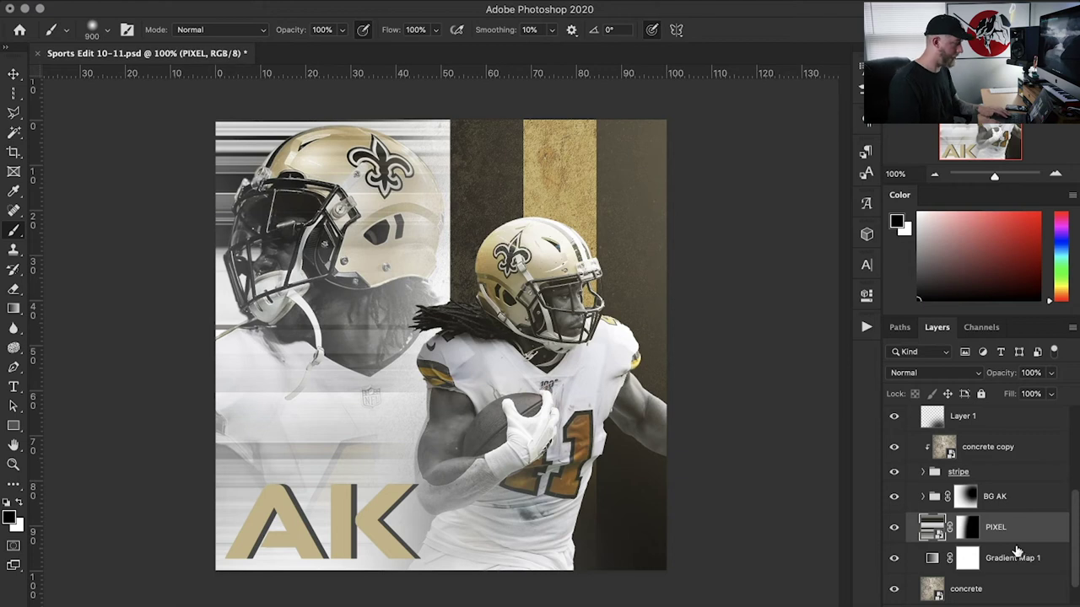
click(894, 527)
click(894, 527)
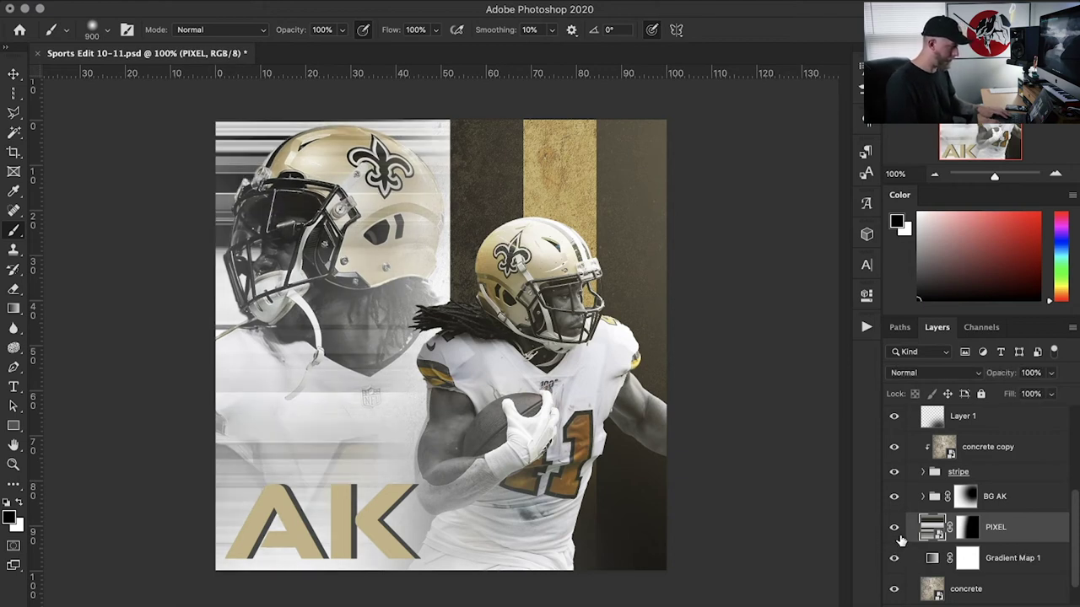
click(972, 529)
drag(363, 456, 398, 416)
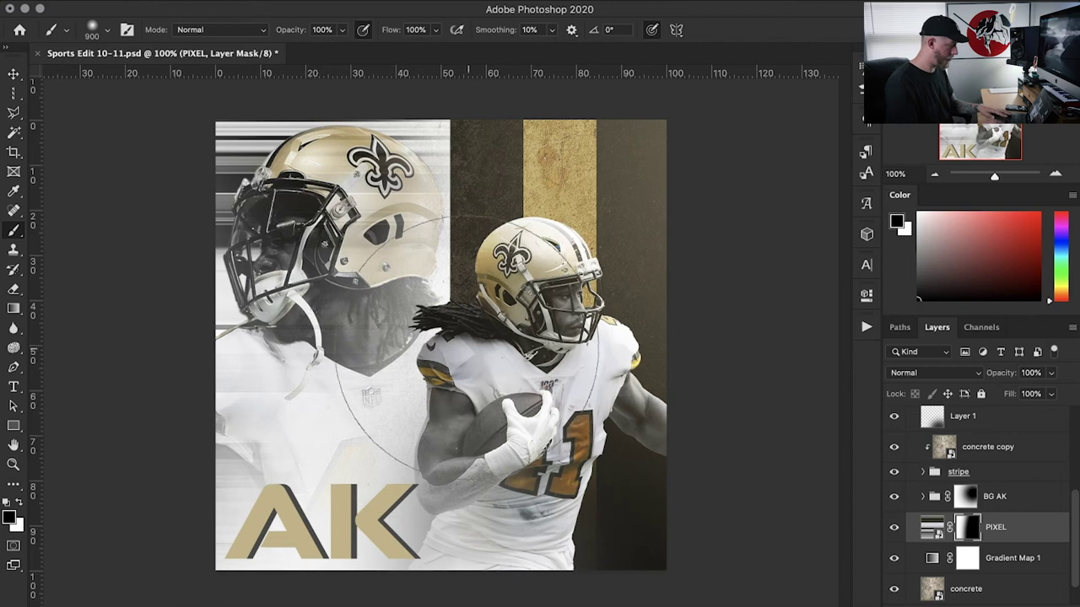
key(bracketleft)
key(bracketleft)
key(bracketleft)
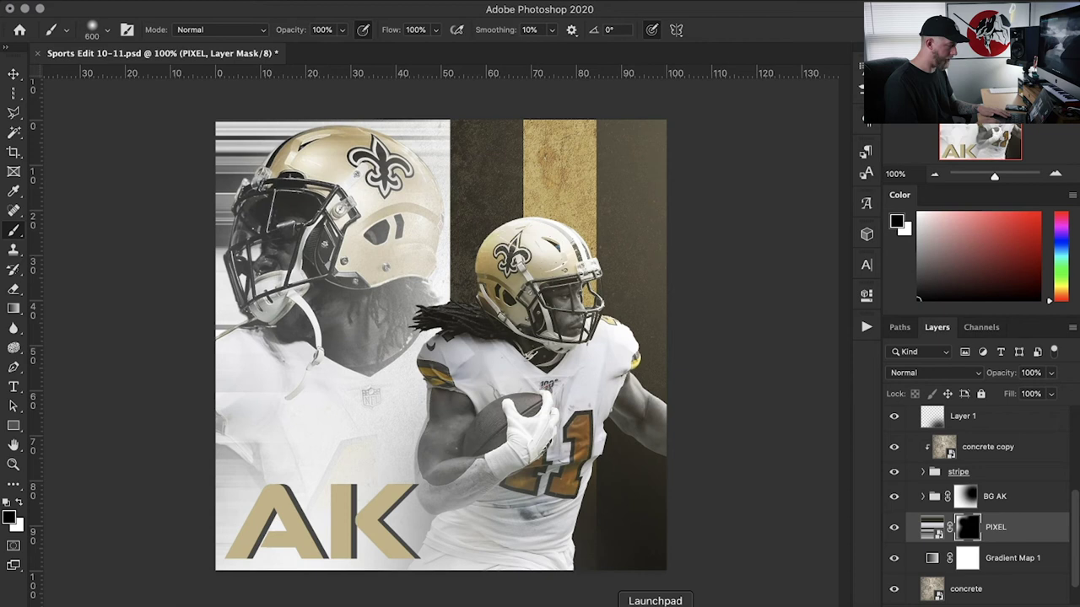
Step: Move PIXEL above BG AK, create Group 1 and place PIXEL inside it
drag(1017, 535, 1016, 487)
click(924, 527)
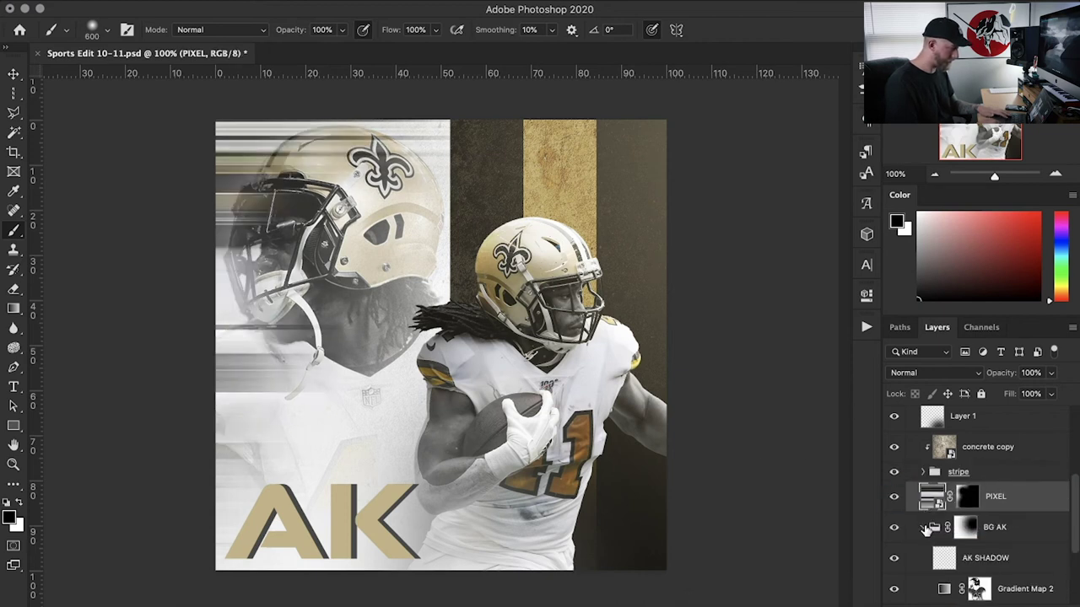
scroll(988, 556, down, 3)
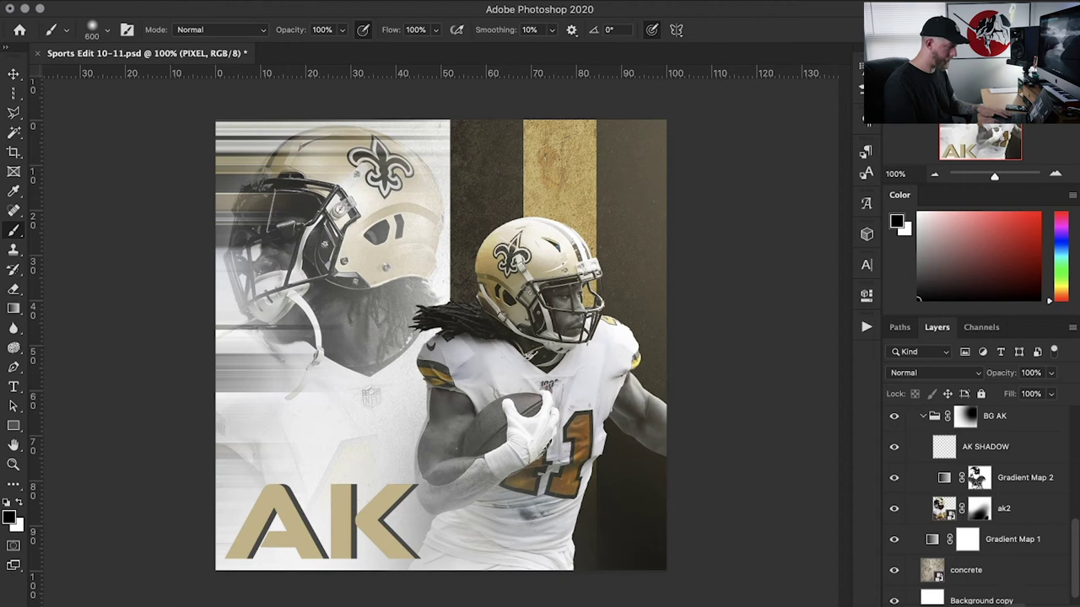
key(super+g)
drag(997, 443, 962, 419)
click(961, 419)
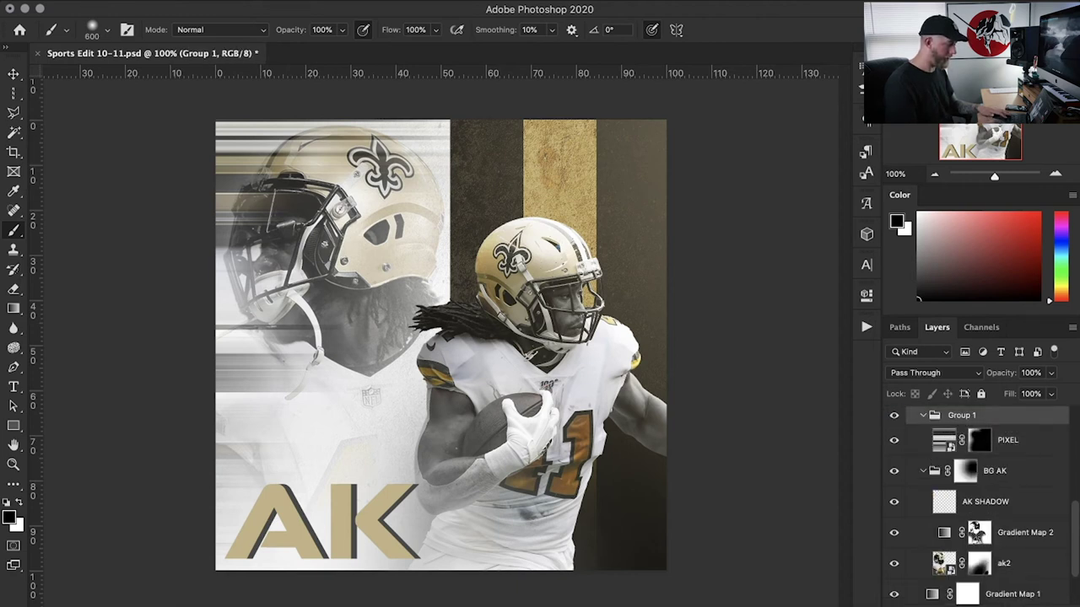
Step: Mask Group 1 from the ak2 player's outline to hide streaks over the player
super+click(948, 579)
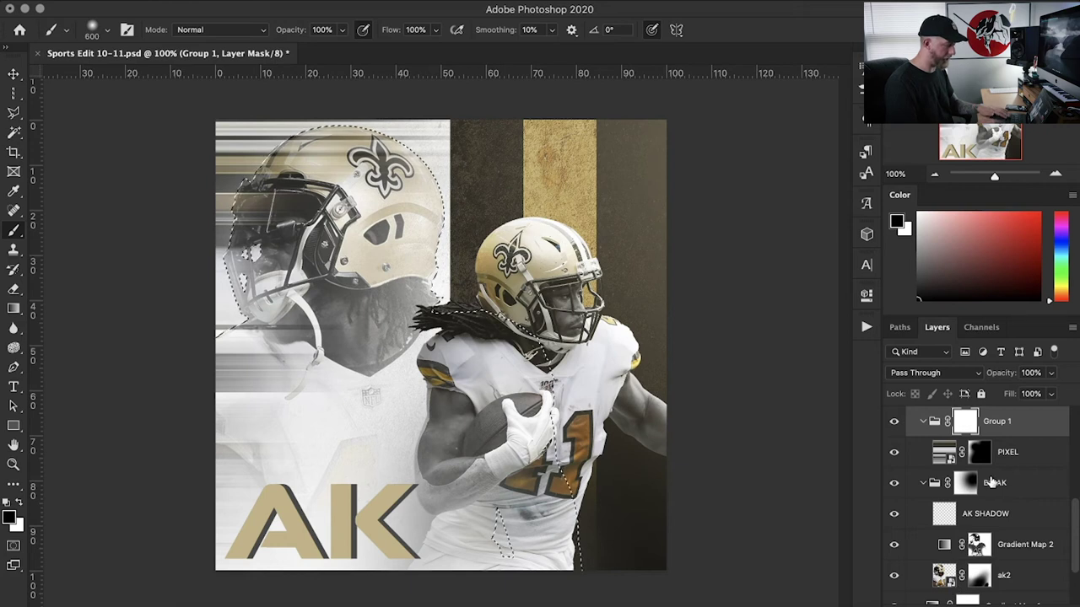
key(alt+BackSpace)
key(super+d)
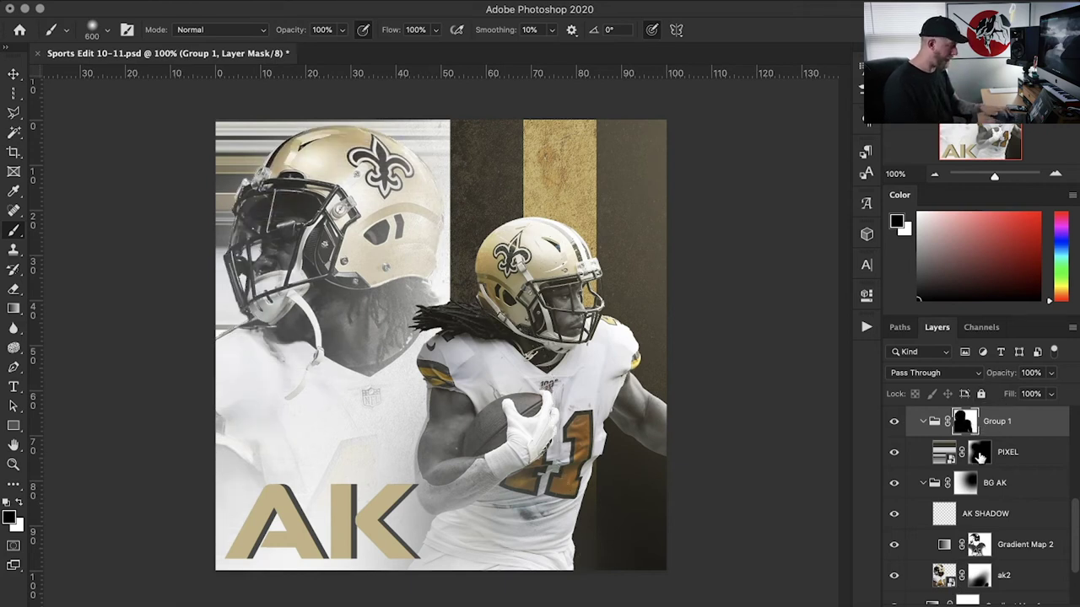
Step: Paint PIXEL's mask with a large soft brush to fade the lower left behind the big helmet
click(979, 455)
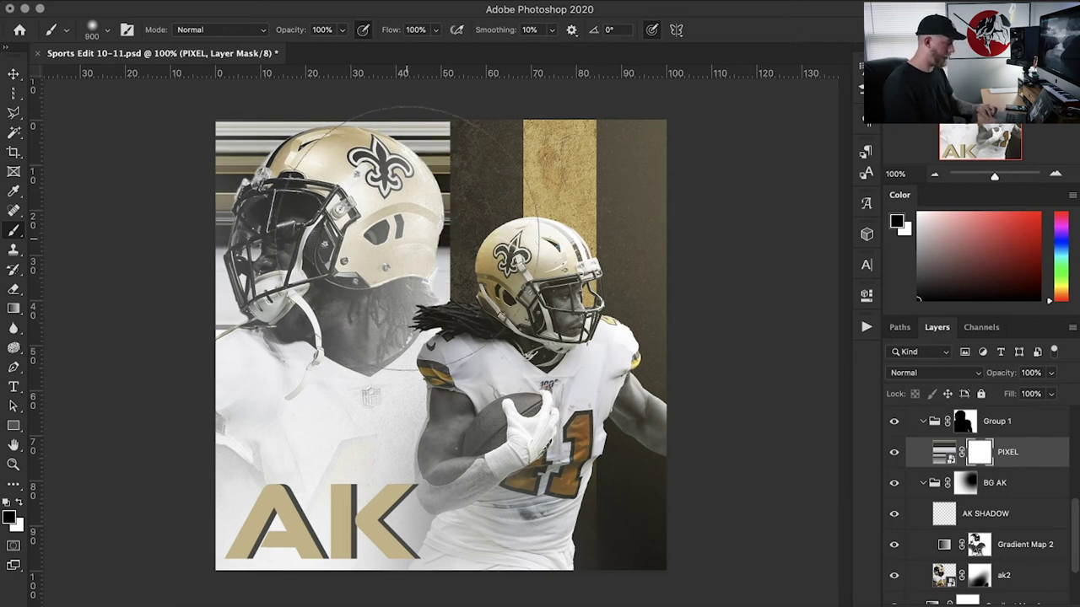
click(384, 215)
key(bracketright)
key(bracketright)
drag(321, 462, 219, 481)
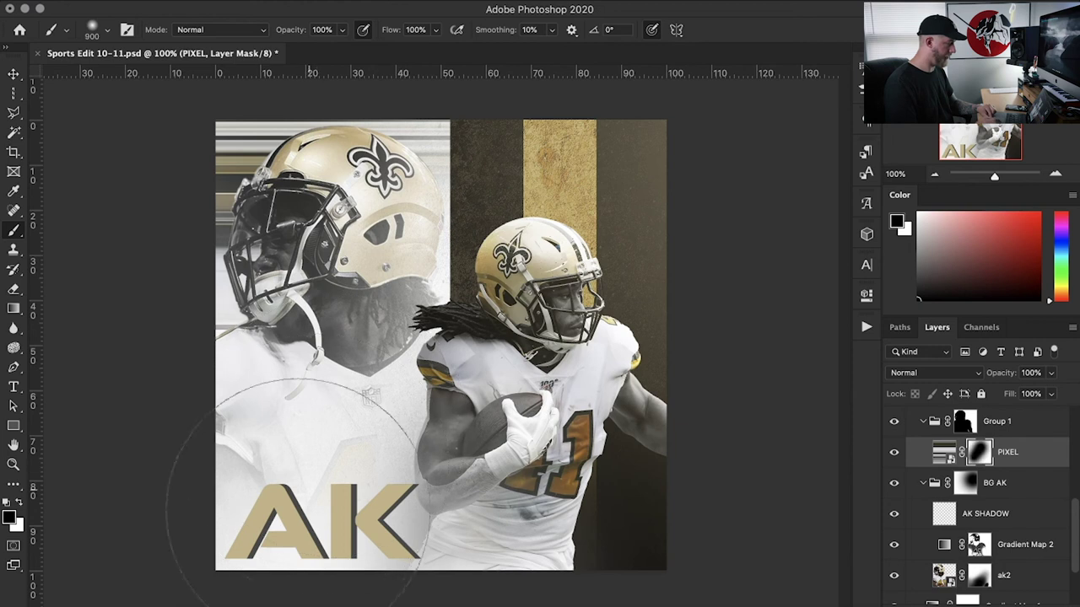
Step: Duplicate Gradient Map 1 and the concrete texture and move the copies into Group 1 above PIXEL
scroll(947, 511, up, 1)
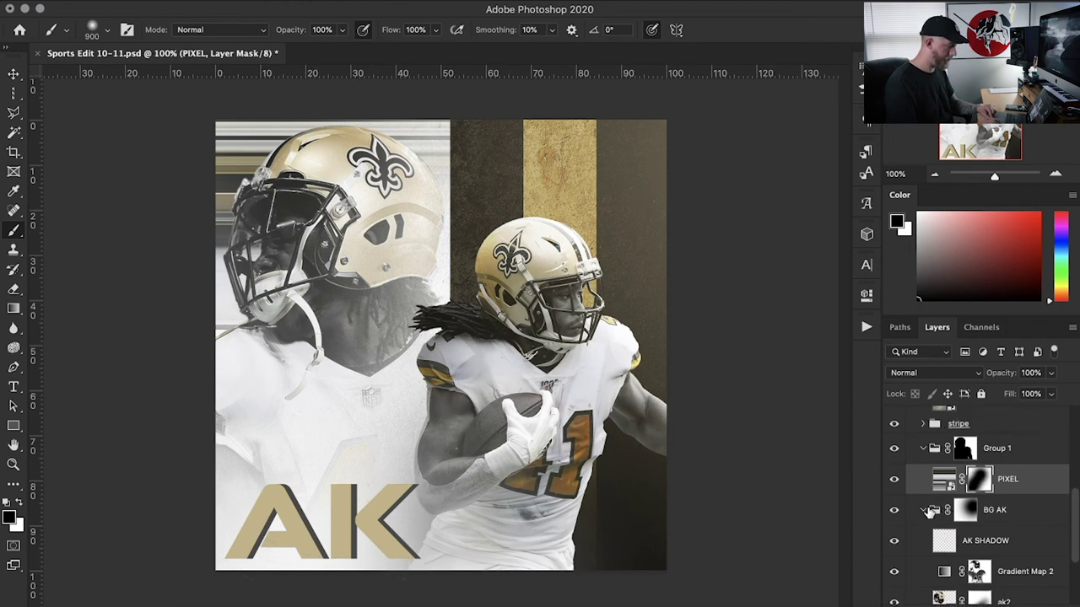
click(933, 511)
click(924, 509)
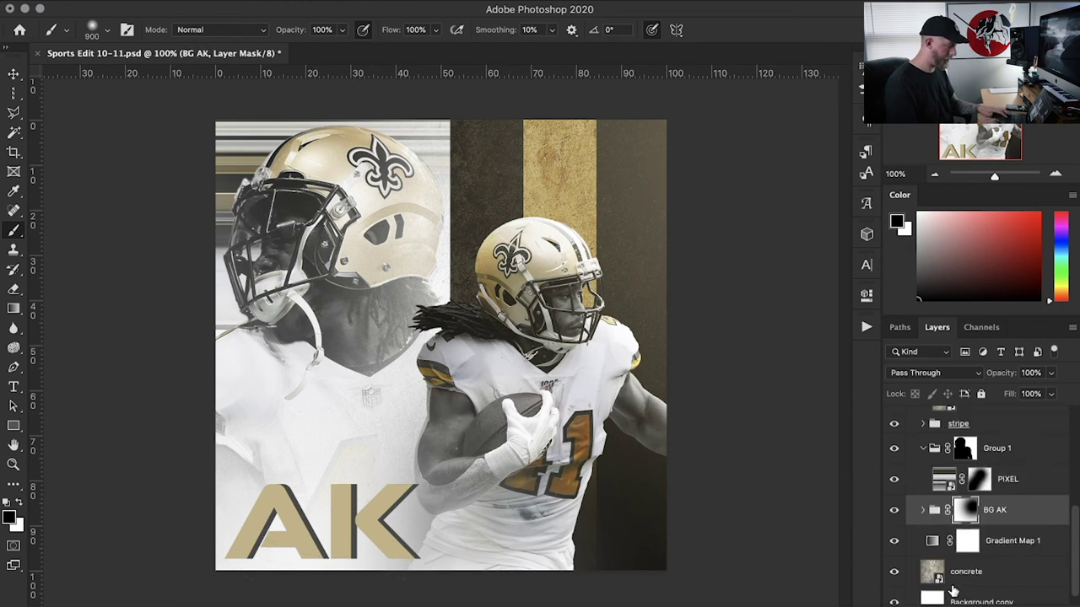
click(978, 573)
key(super+j)
mouse_move(980, 573)
mouse_down()
mouse_move(979, 447)
mouse_move(978, 510)
mouse_move(997, 574)
mouse_up()
key(BackSpace)
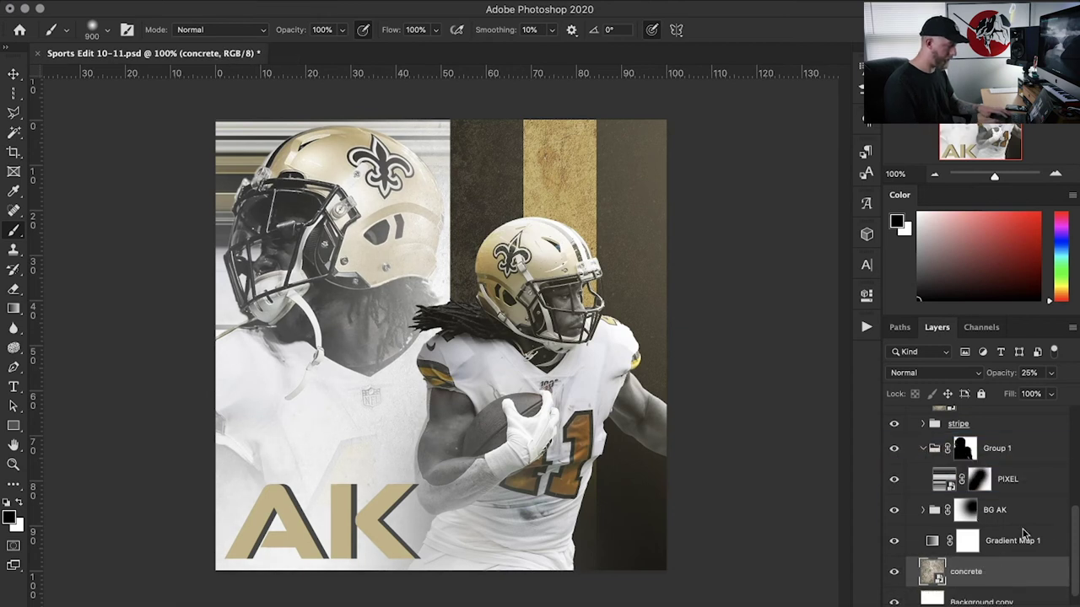
click(1013, 544)
key(super+j)
drag(1015, 547, 1009, 463)
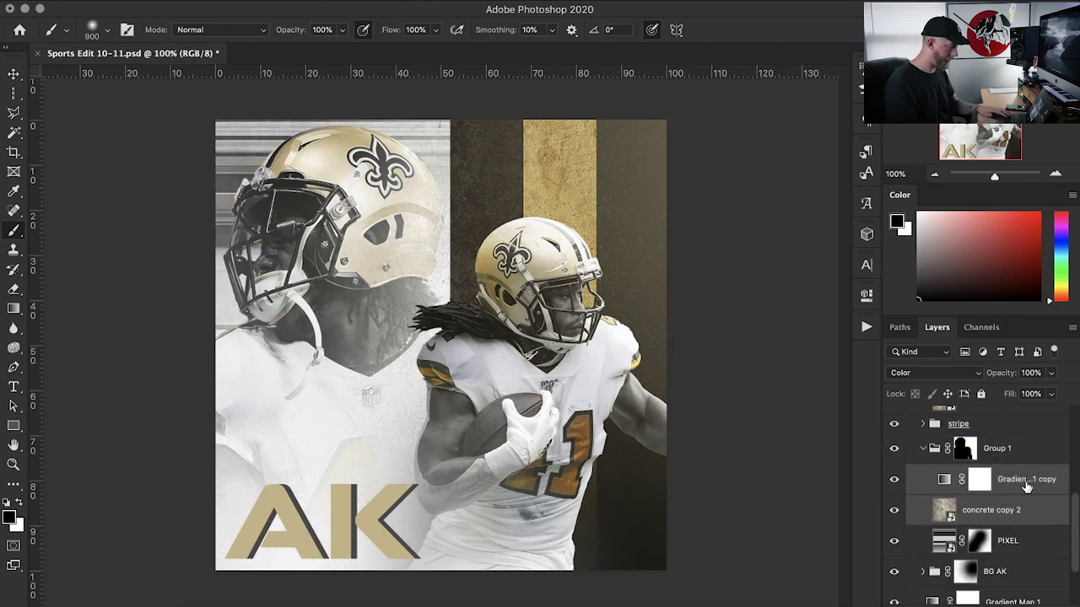
Step: Clip the gradient map copy to concrete copy 2 and save the document
alt+click(1025, 491)
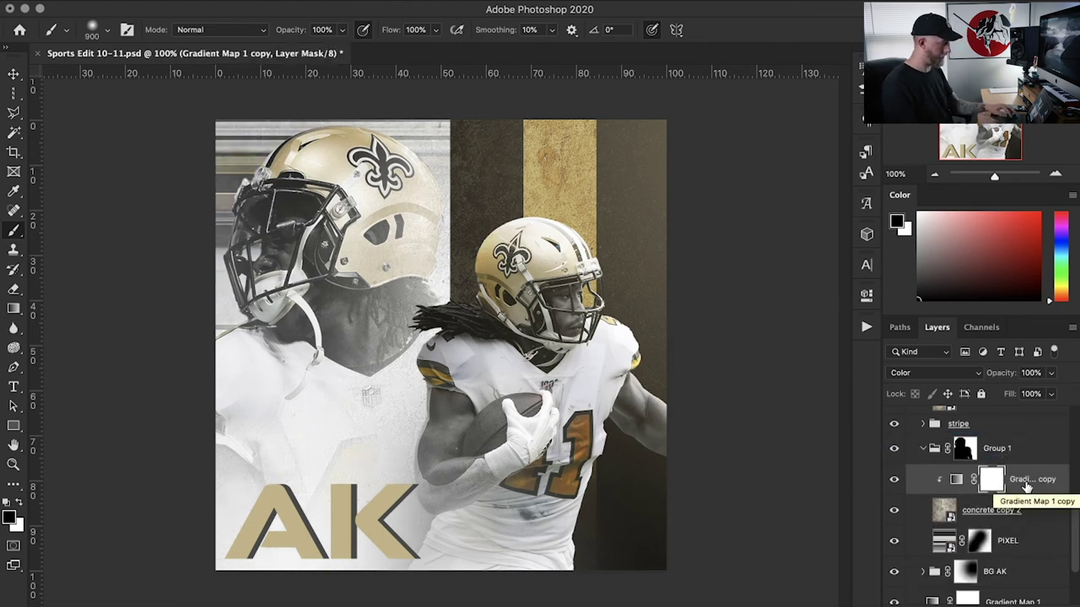
key(super+s)
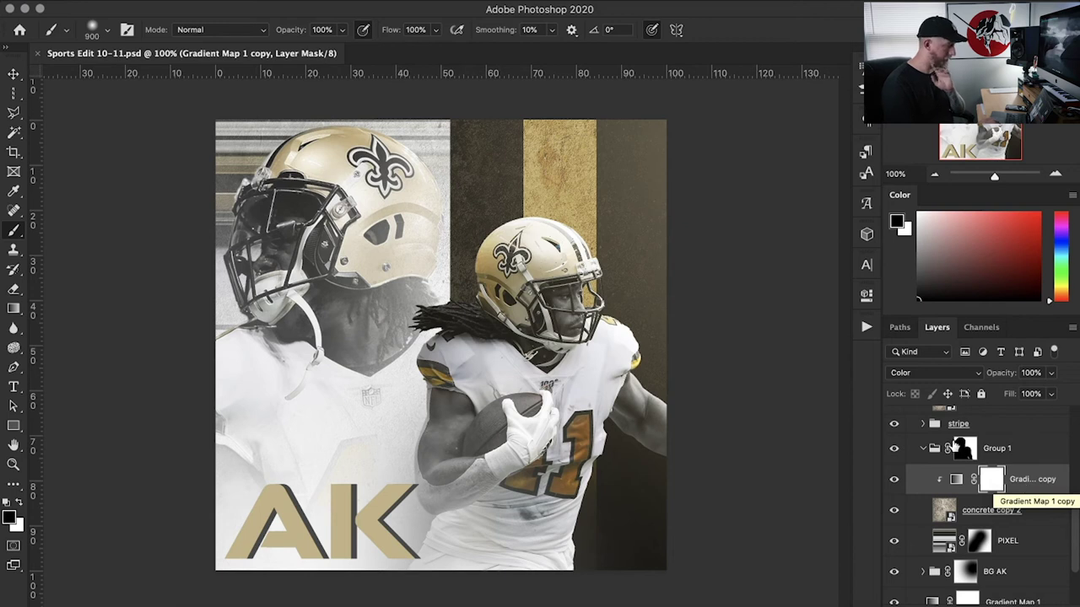
scroll(979, 472, up, 5)
click(912, 557)
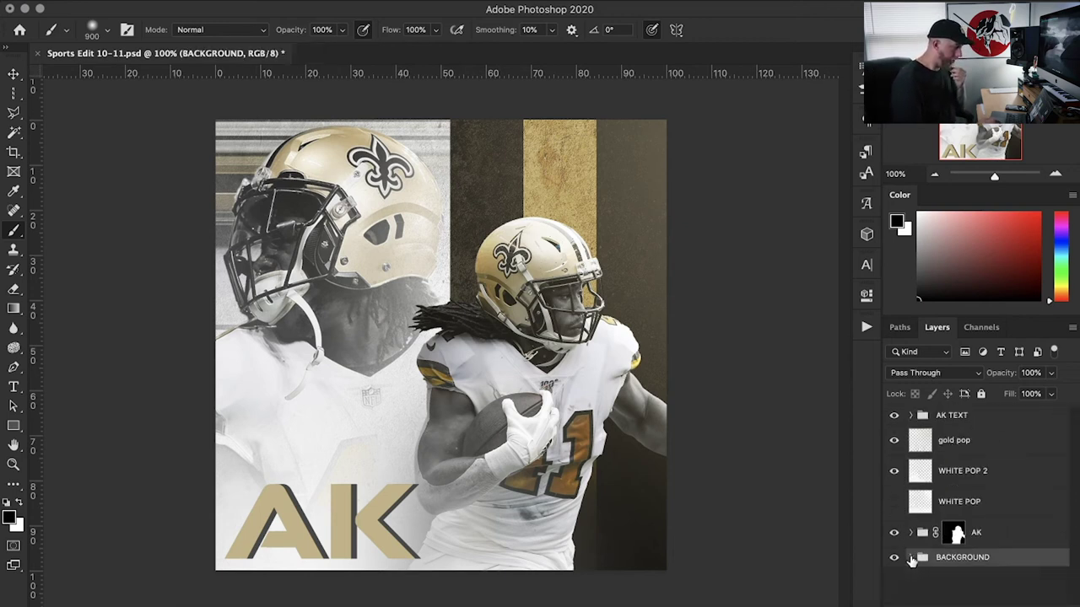
click(911, 416)
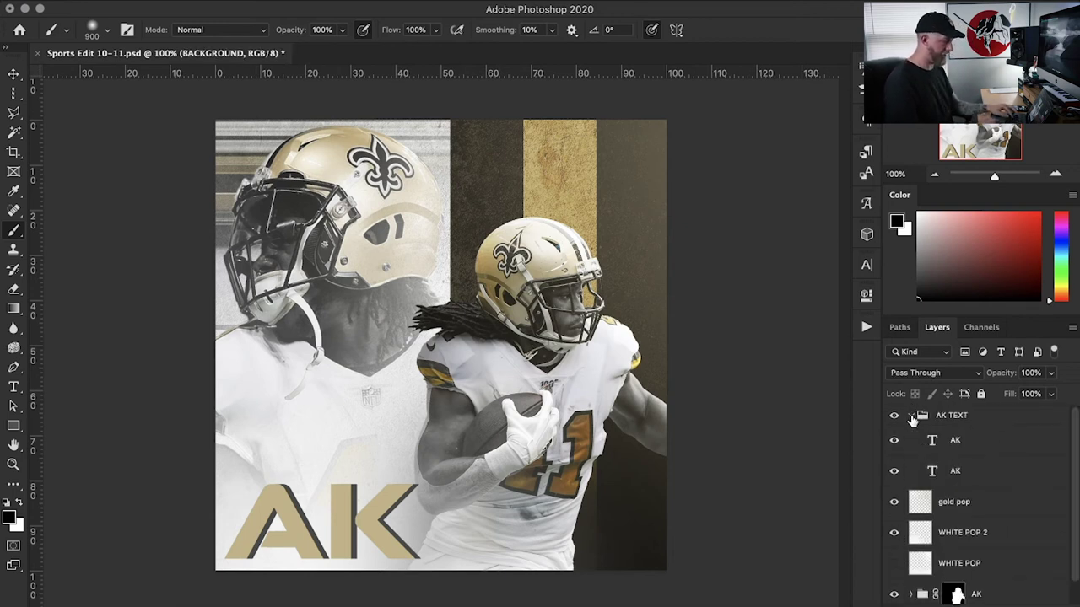
click(911, 416)
Step: Group the gold pop through AK layers into a group named OVER and save
click(961, 452)
shift+click(995, 535)
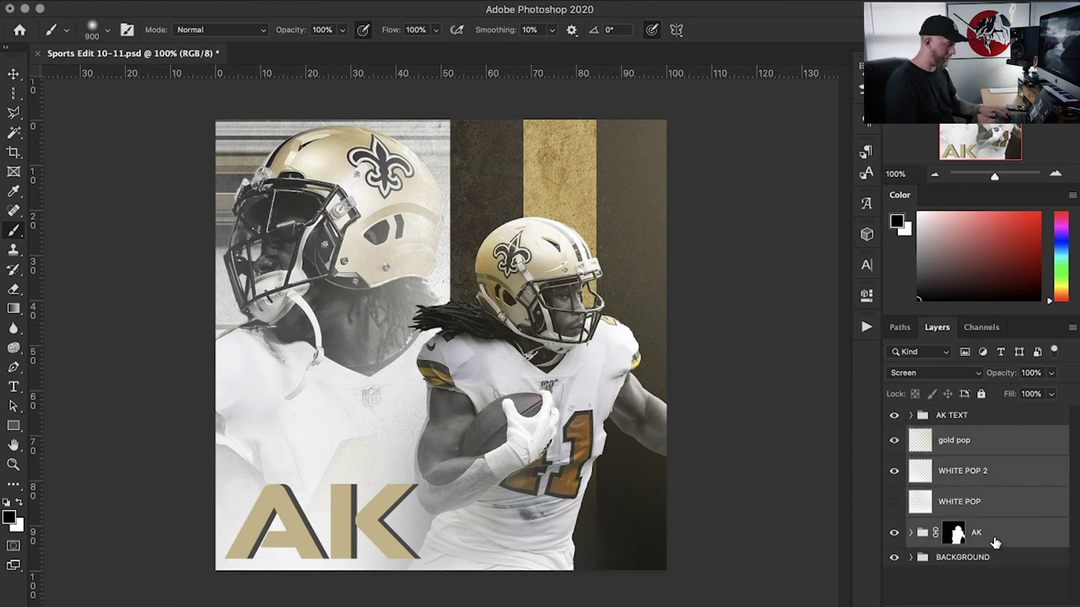
key(ctrl+g)
double_click(951, 434)
text(OVER)
key(Return)
click(894, 434)
click(894, 434)
key(ctrl+s)
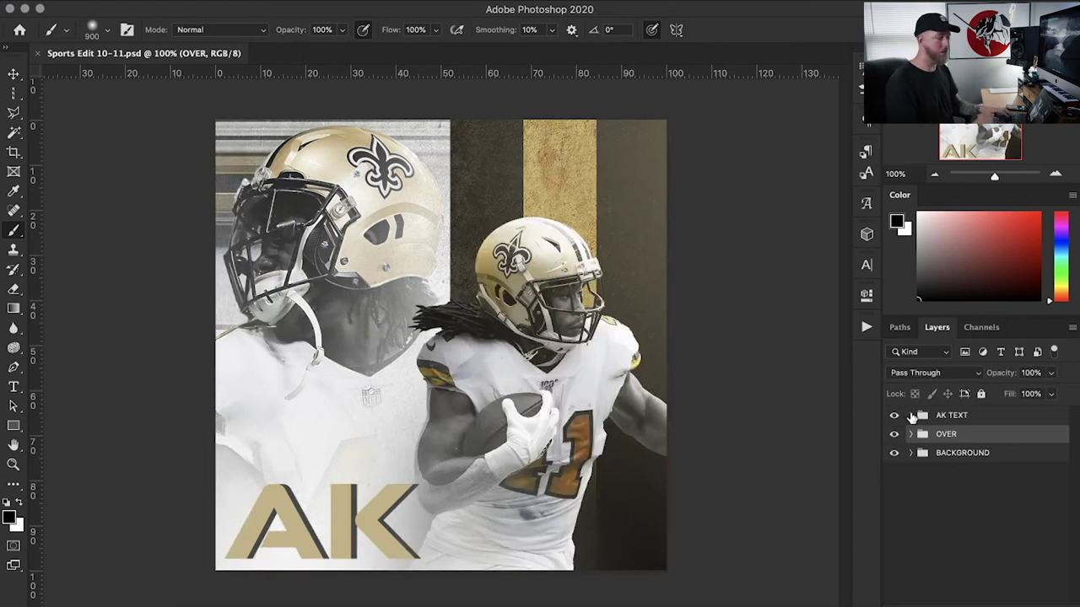
Step: Toggle the AK letters to compare, save again, and select the AK TEXT group
click(911, 416)
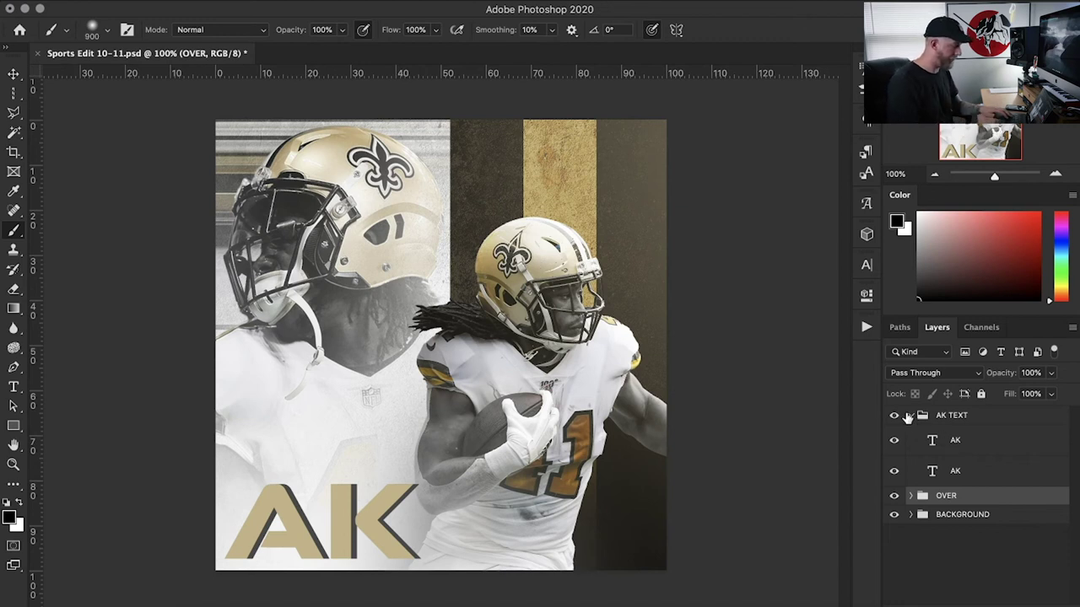
click(911, 416)
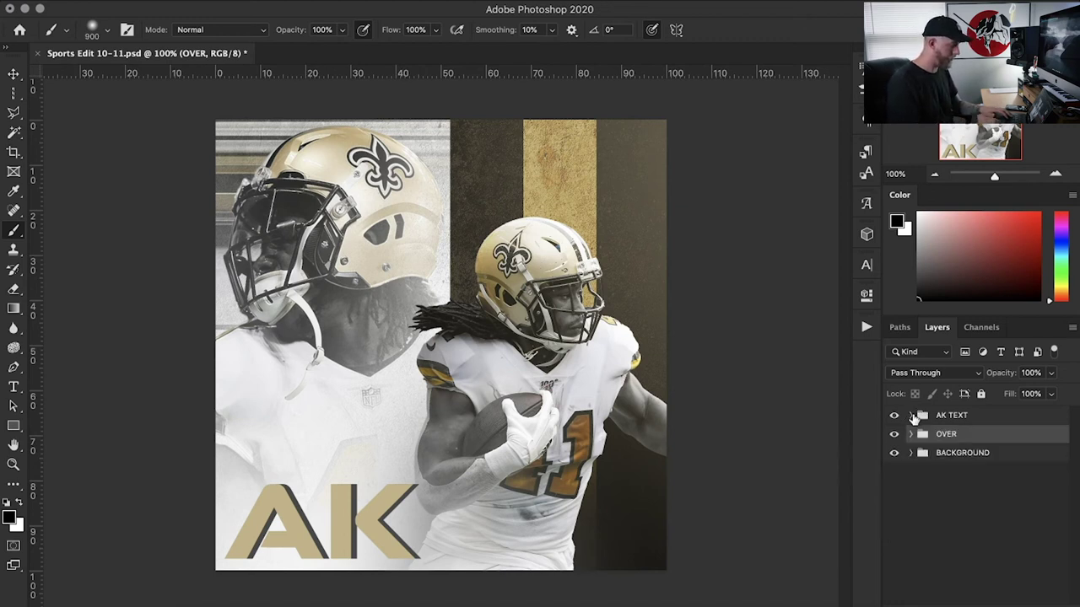
click(894, 416)
click(893, 417)
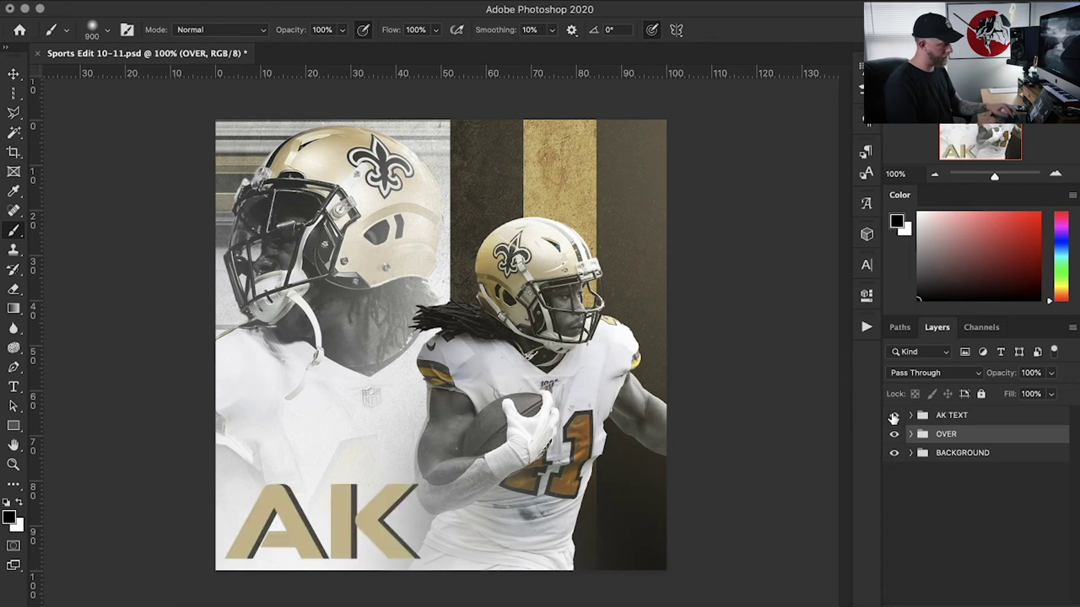
key(super+s)
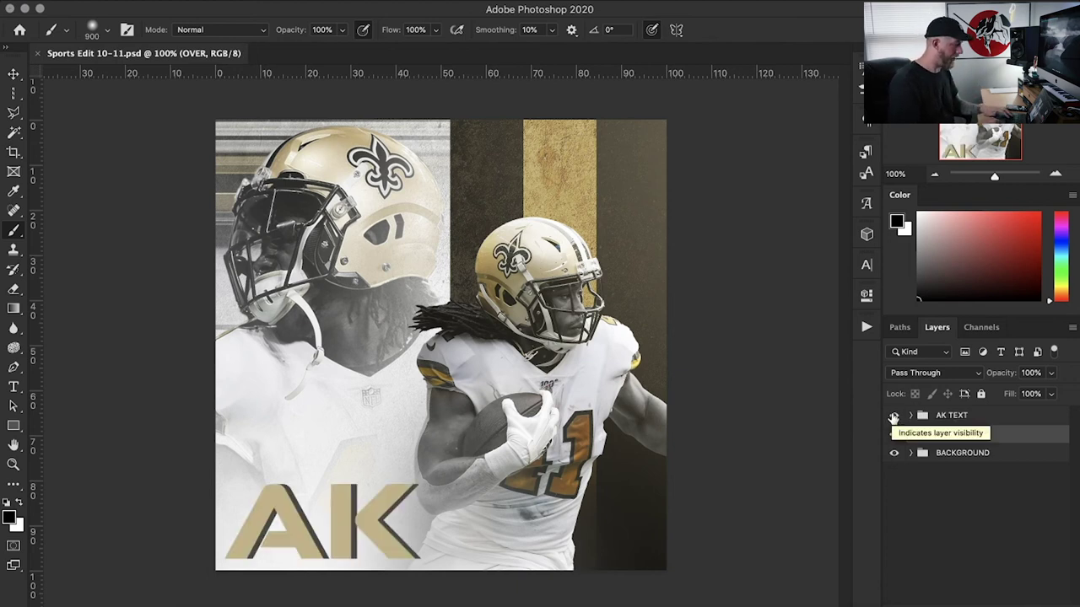
click(953, 417)
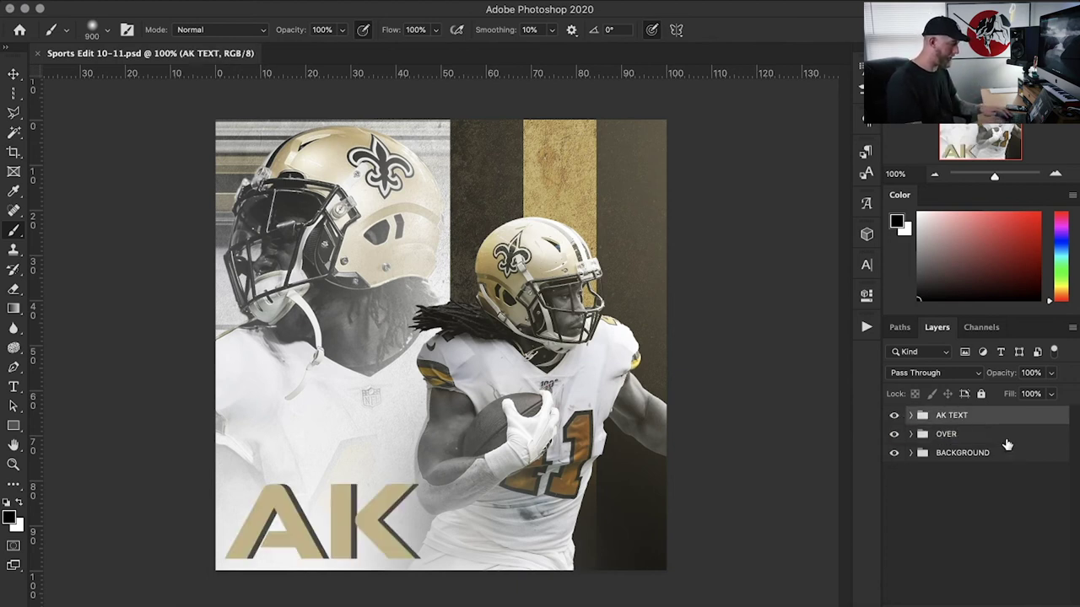
Step: Create a merged AK TEXT copy below the original, nudged right, at 24% opacity
key(super+j)
key(super+e)
drag(978, 422, 972, 455)
key(v)
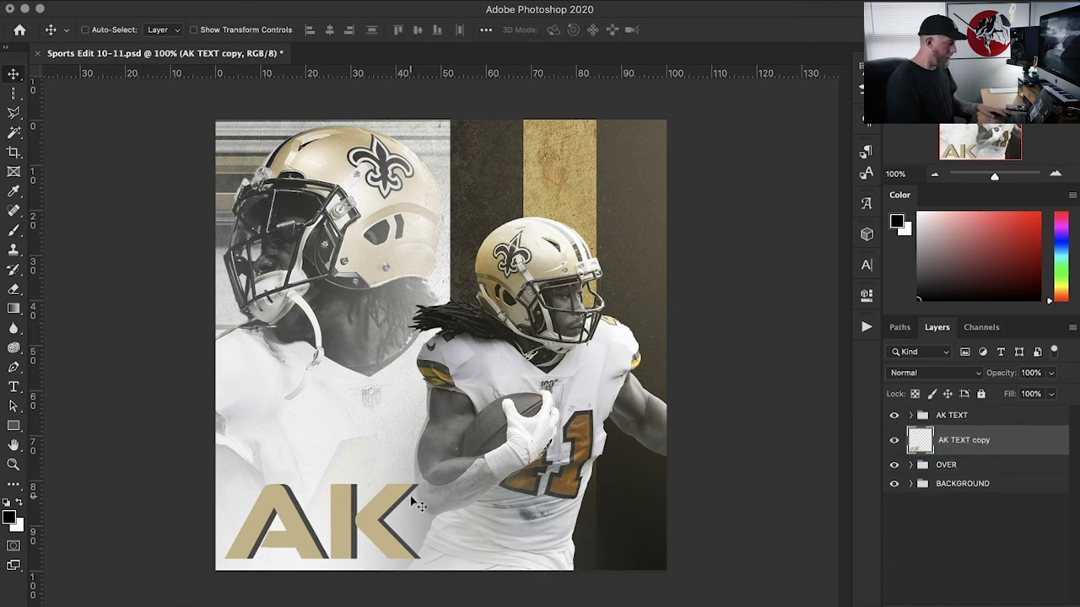
key(Right)
key(Right)
key(Right)
key(Right)
key(Right)
key(Right)
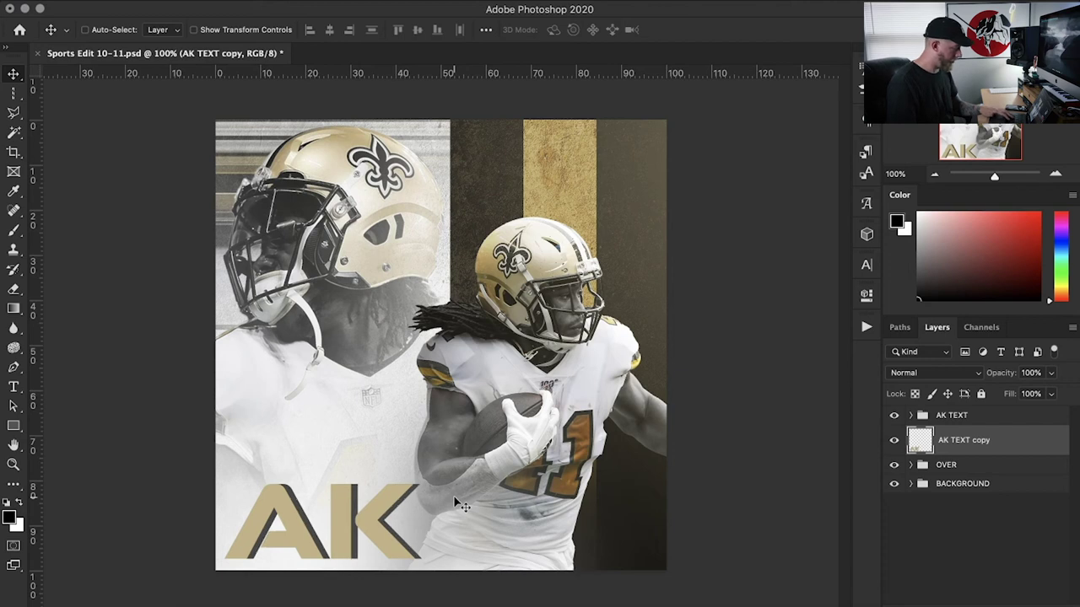
key(alt+Right)
key(alt+Right)
key(alt+Right)
key(alt+Right)
key(alt+Right)
key(alt+Right)
key(alt+Right)
key(alt+Right)
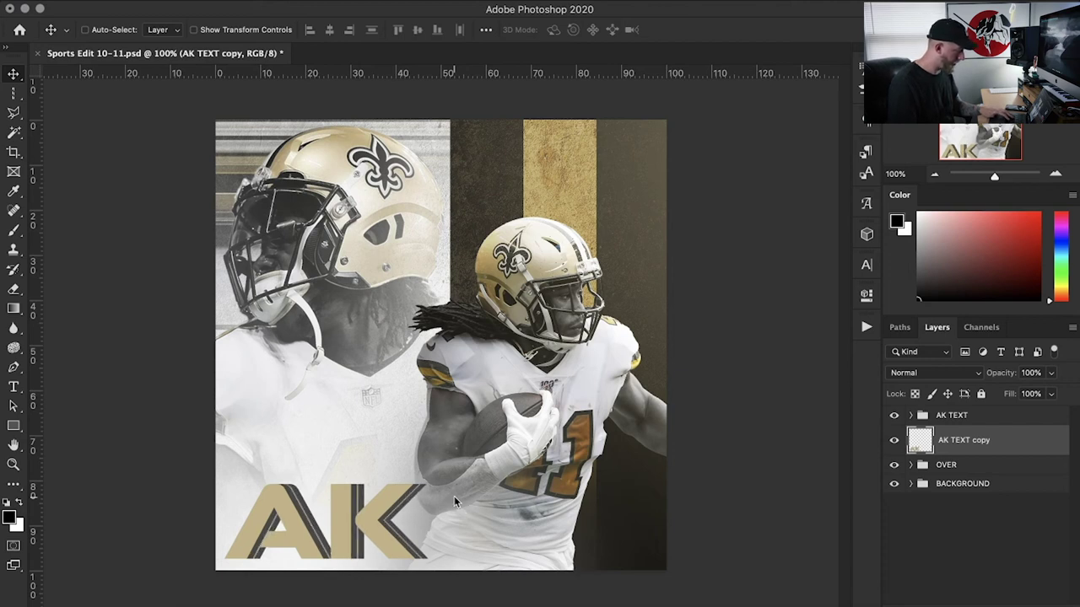
key(alt+Right)
key(alt+Right)
key(alt+Right)
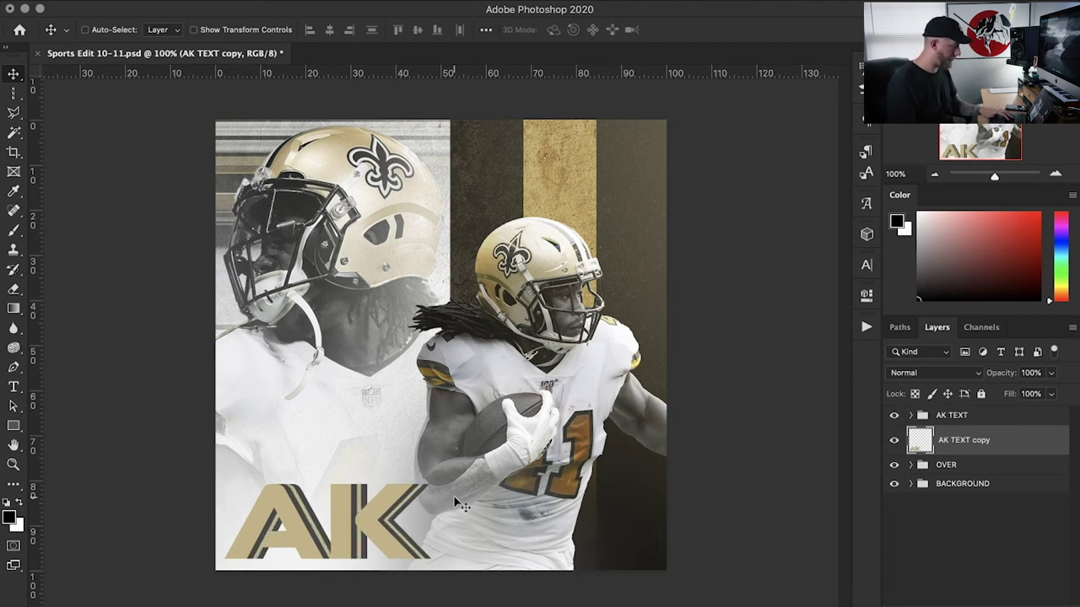
click(1051, 373)
drag(1053, 393, 998, 395)
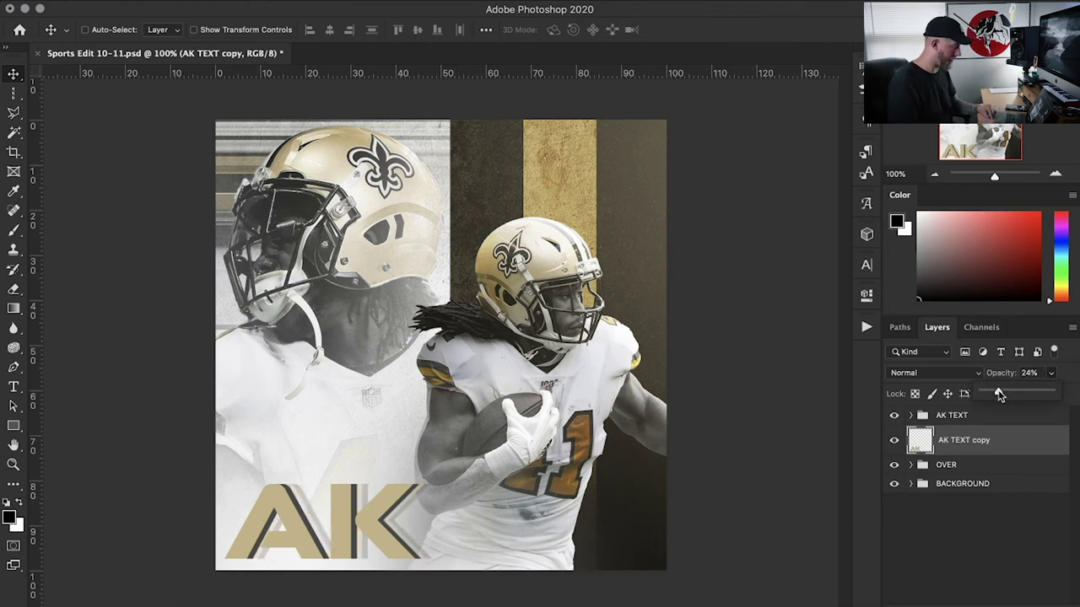
Step: Give the offset copy a horizontal Motion Blur at angle 0 and reposition it
click(354, 2)
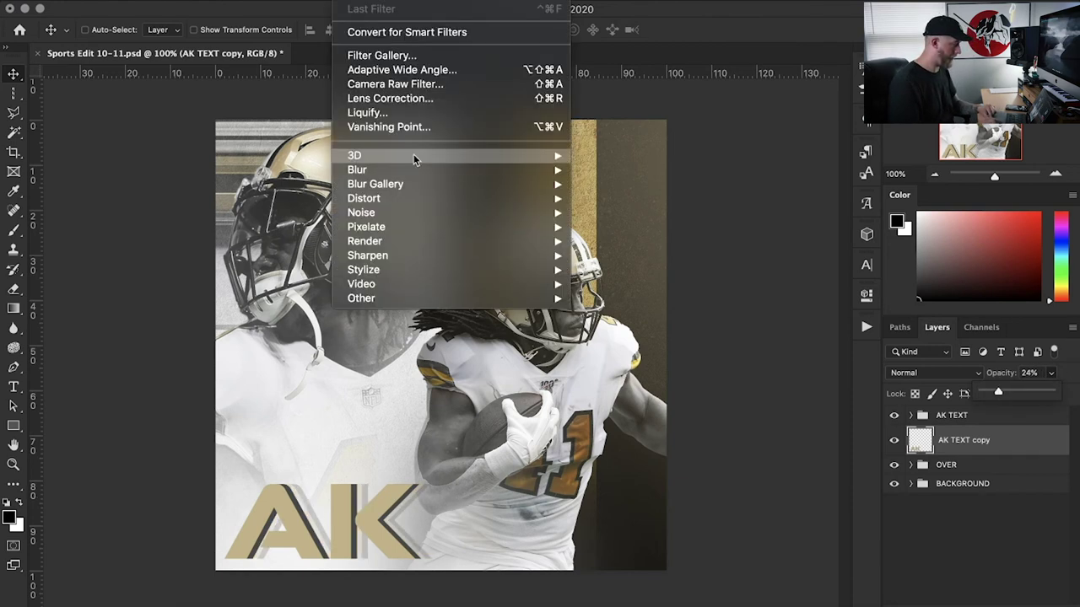
mouse_move(423, 171)
click(637, 261)
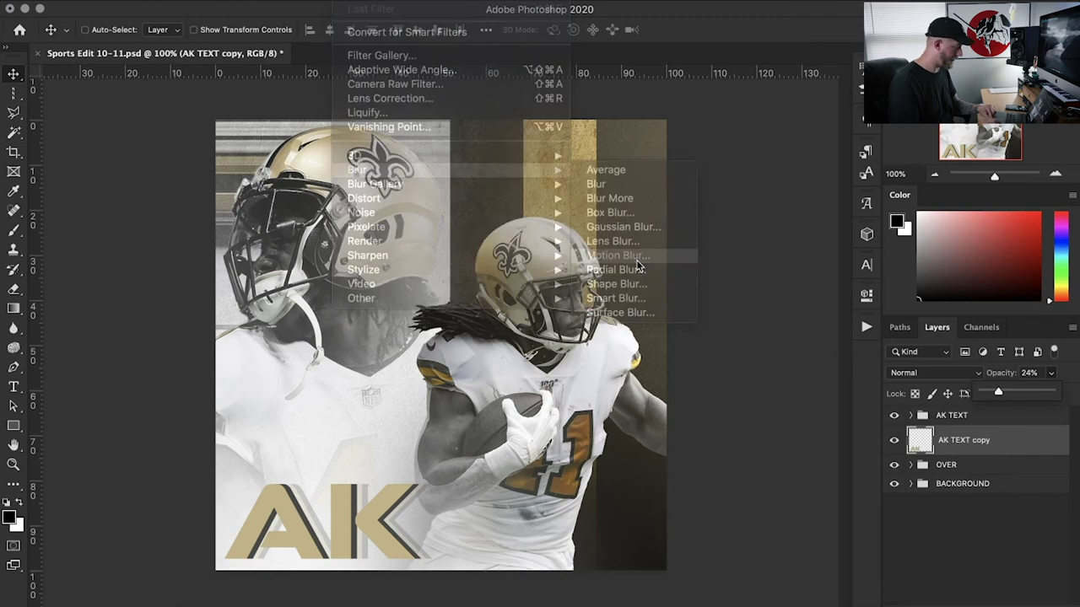
text(0)
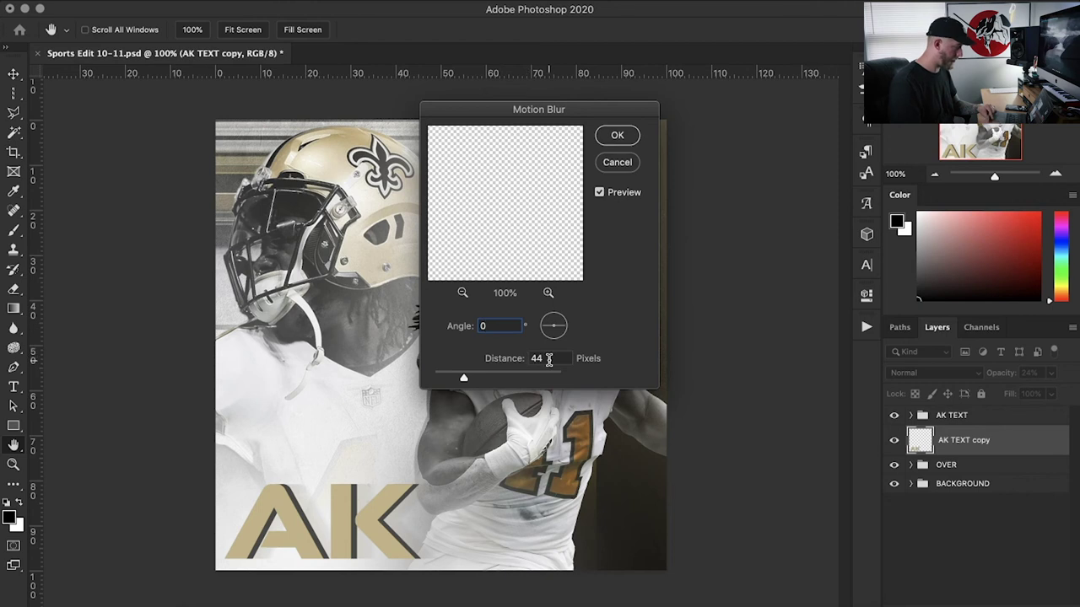
key(Return)
drag(476, 484, 450, 486)
click(1054, 377)
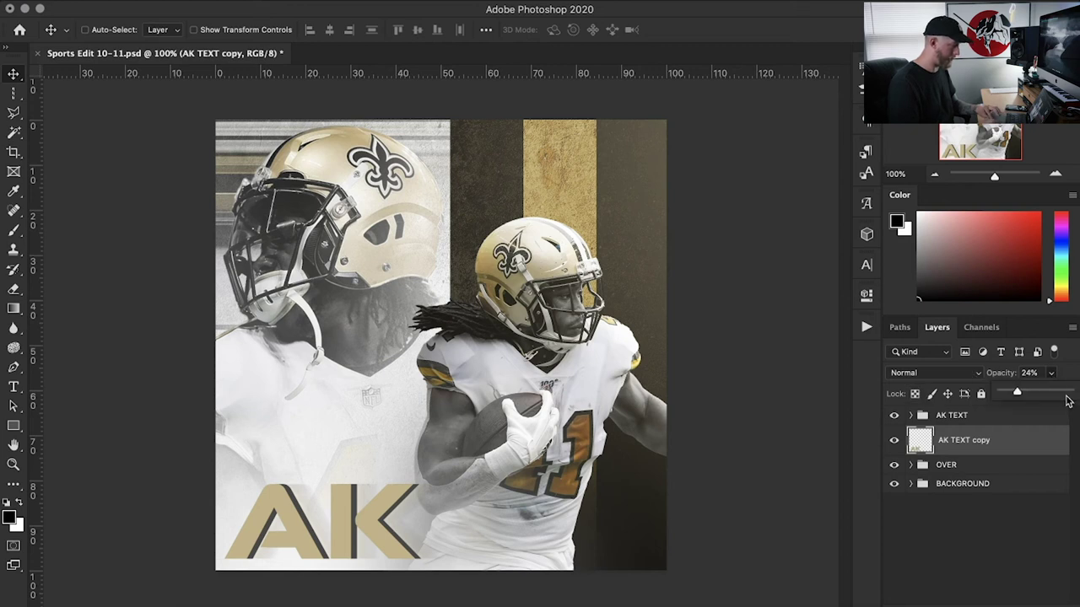
Step: Try Screen, then Color Burn blending on the AK TEXT copy at 38% opacity
click(1065, 393)
click(935, 373)
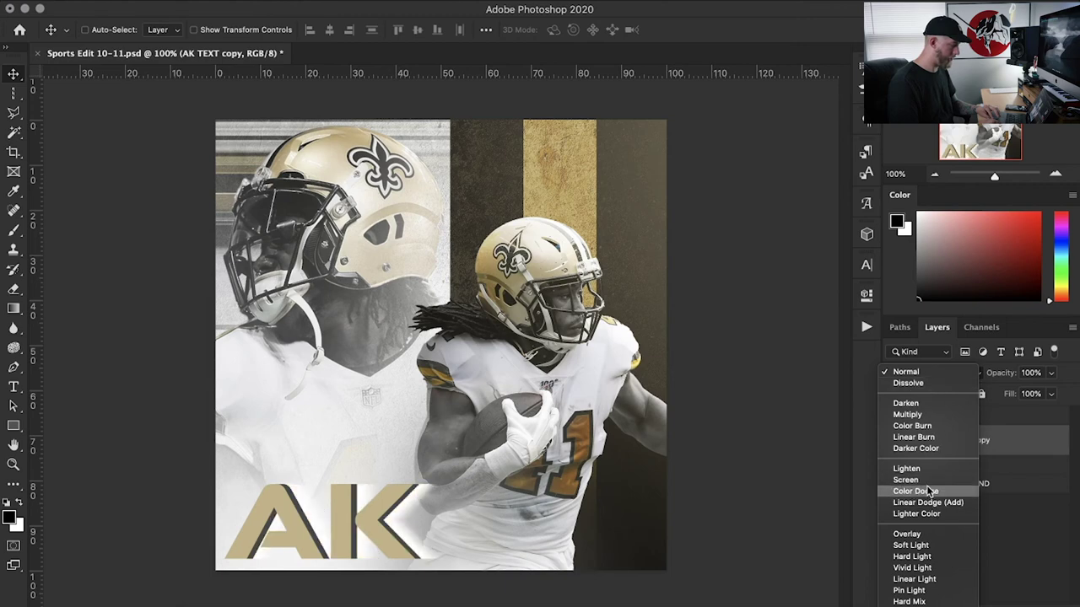
click(931, 481)
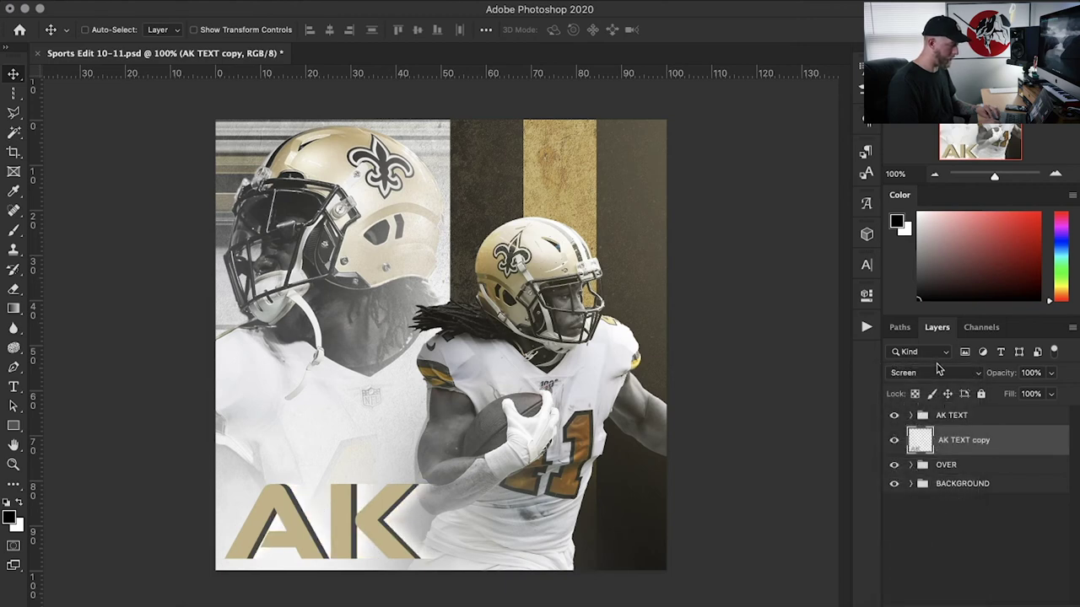
click(938, 371)
click(931, 319)
click(1051, 372)
drag(1053, 389, 1010, 394)
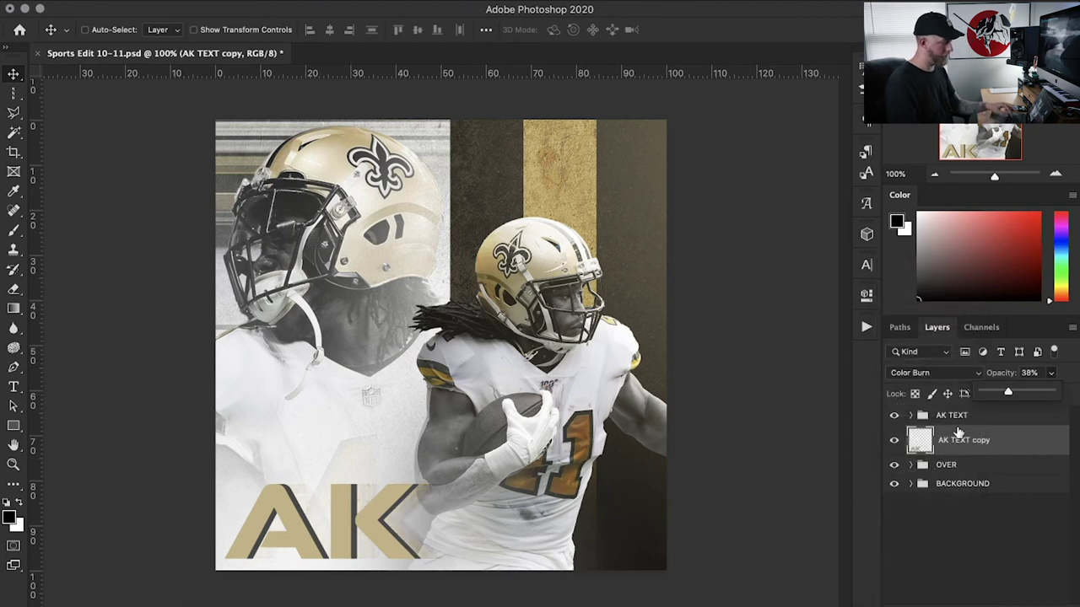
Step: Delete the trial AK TEXT copy layer and save the document
mouse_move(613, 494)
mouse_down()
mouse_move(598, 496)
mouse_move(613, 503)
mouse_up()
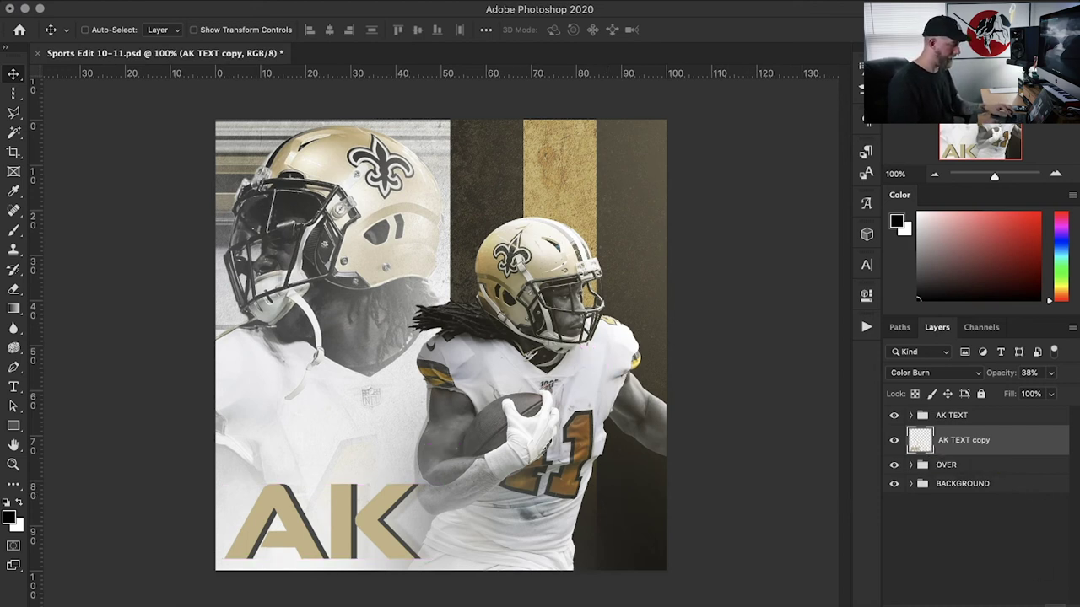
key(BackSpace)
key(super+s)
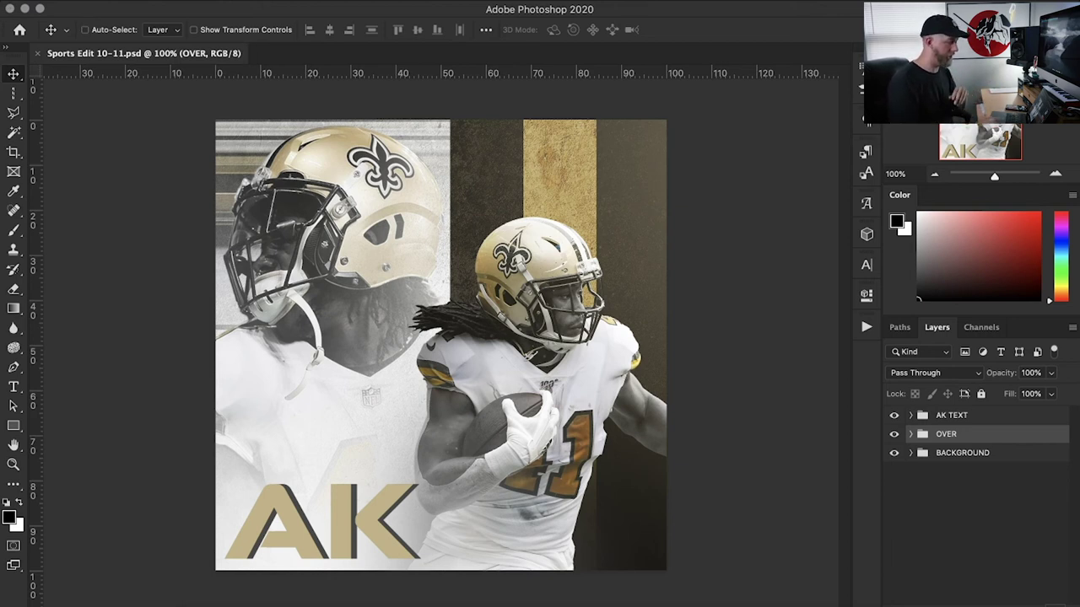
Step: Hide AK TEXT and fill a new Layer 2 with a merged copy via Apply Image
click(894, 416)
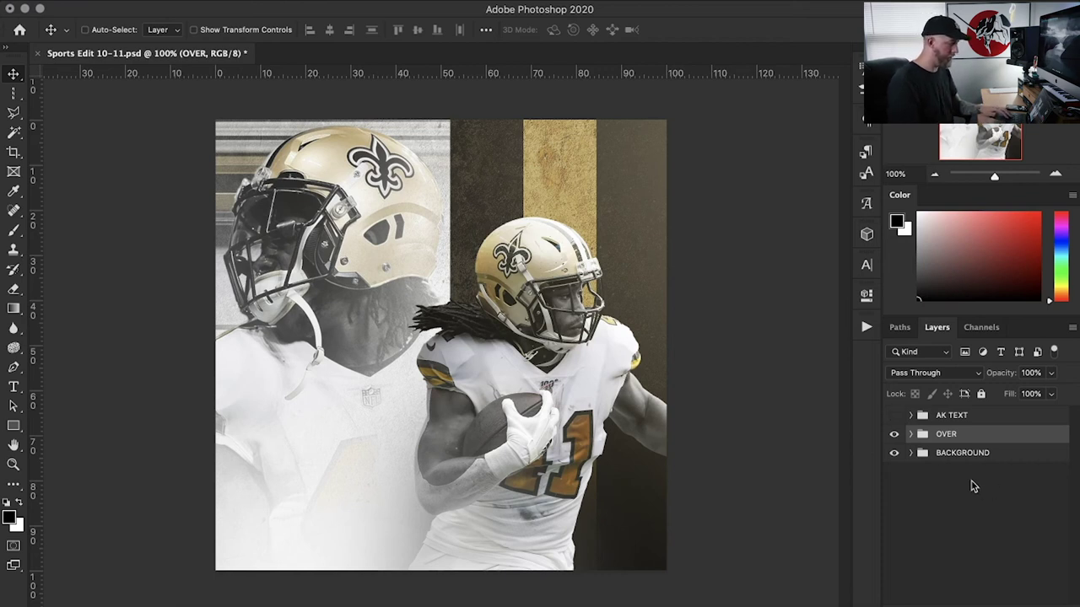
key(super+alt+shift+n)
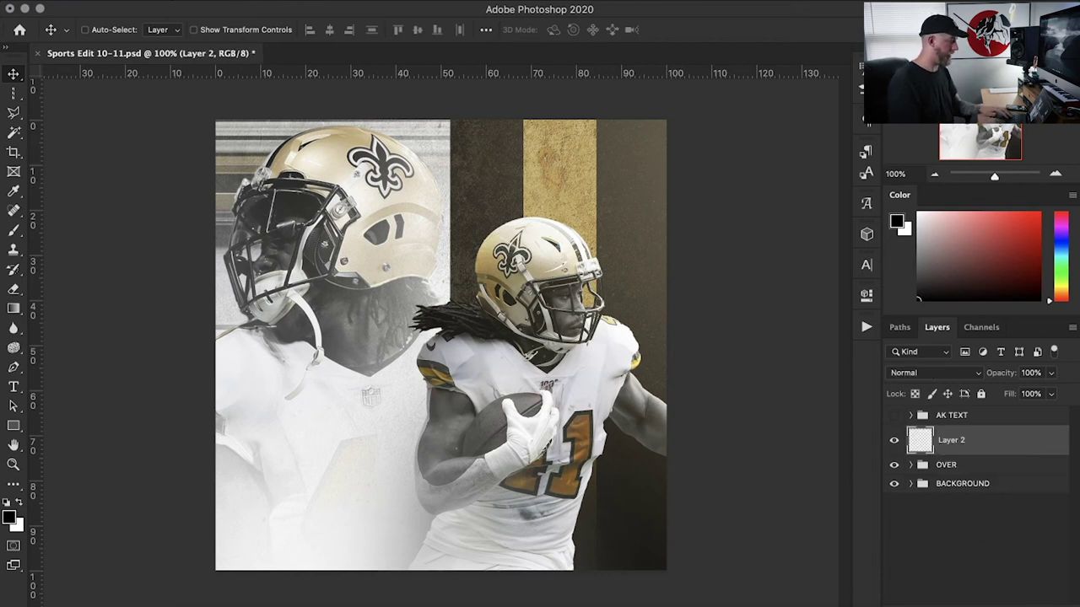
click(181, 0)
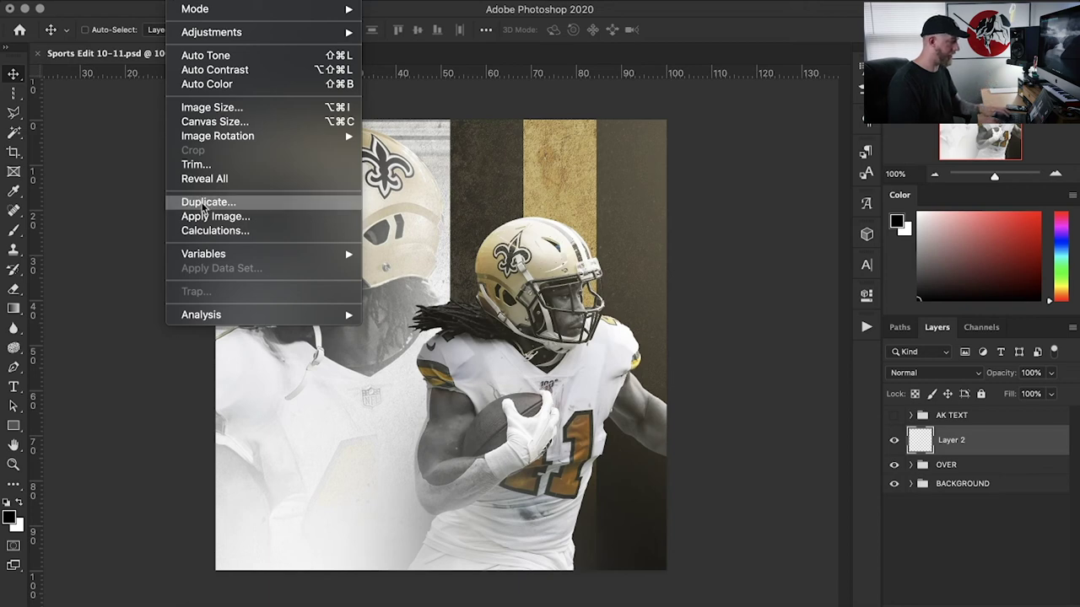
click(215, 216)
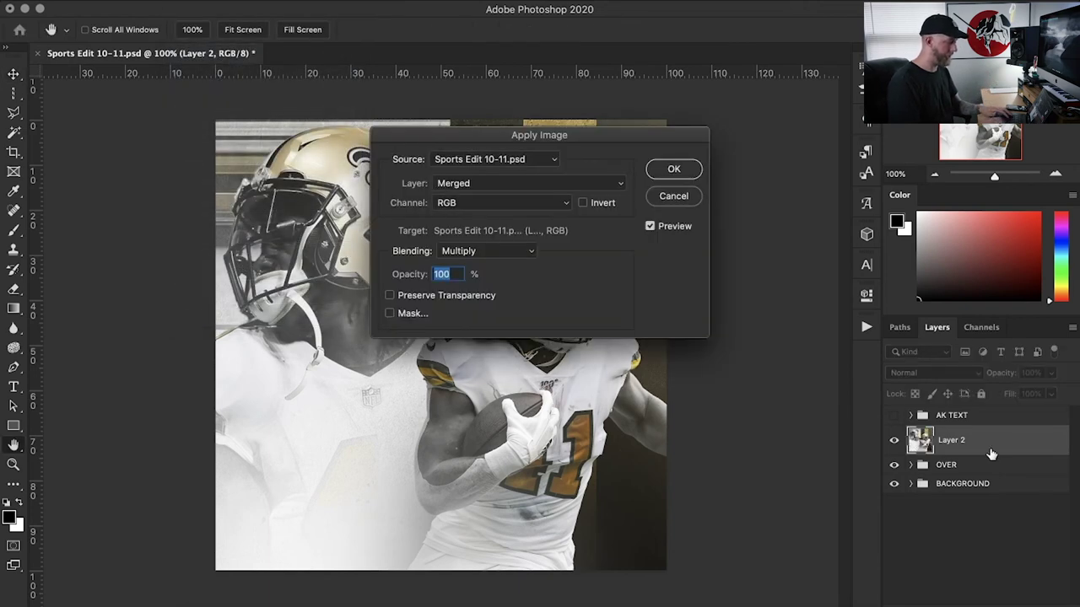
key(Escape)
Step: Convert Layer 2 to a smart object and launch the Camera Raw Filter on it
right_click(991, 454)
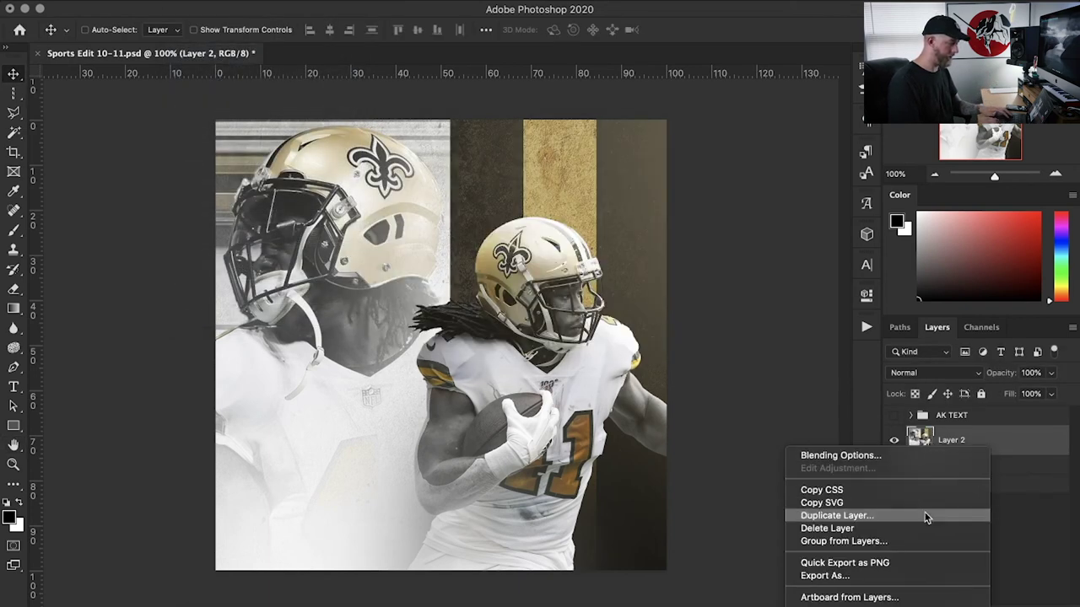
click(905, 559)
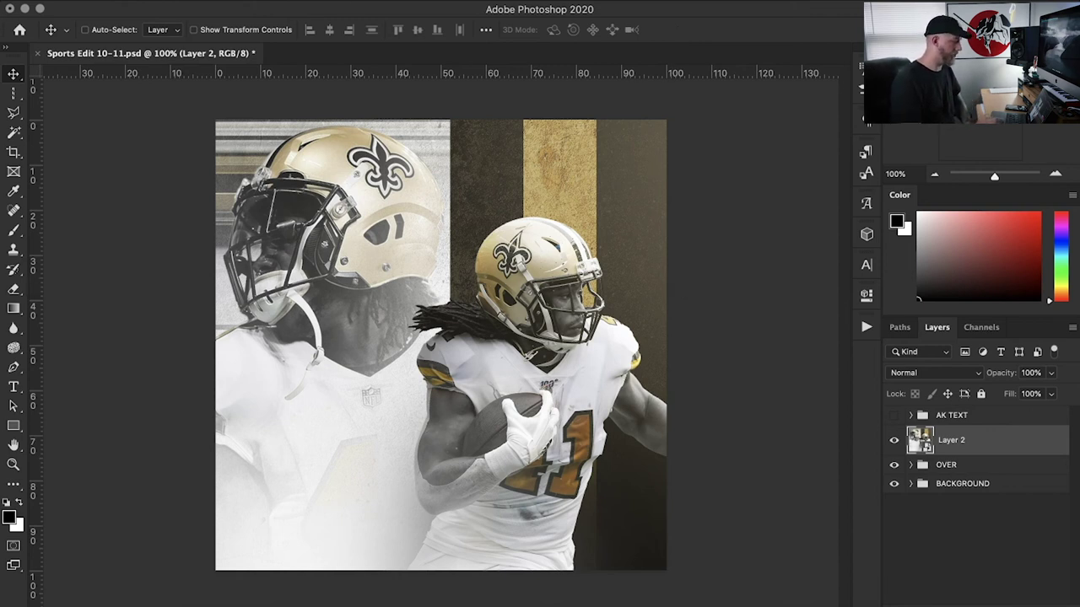
click(353, 3)
click(413, 84)
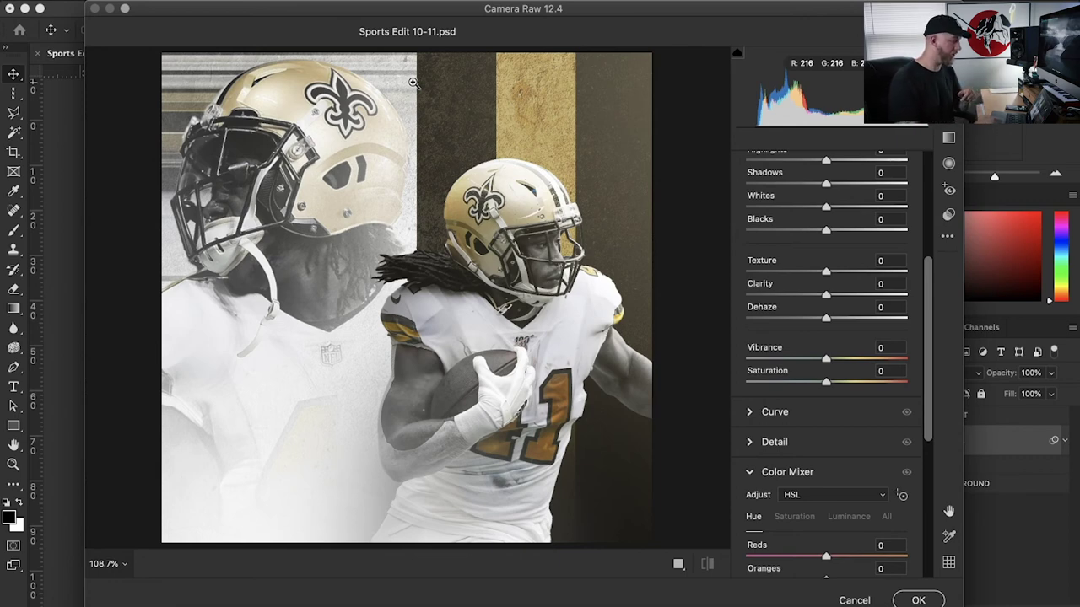
Step: In the Basic panel, set Highlights to -57 and Clarity to +30
scroll(762, 482, up, 2)
click(753, 513)
scroll(753, 517, up, 10)
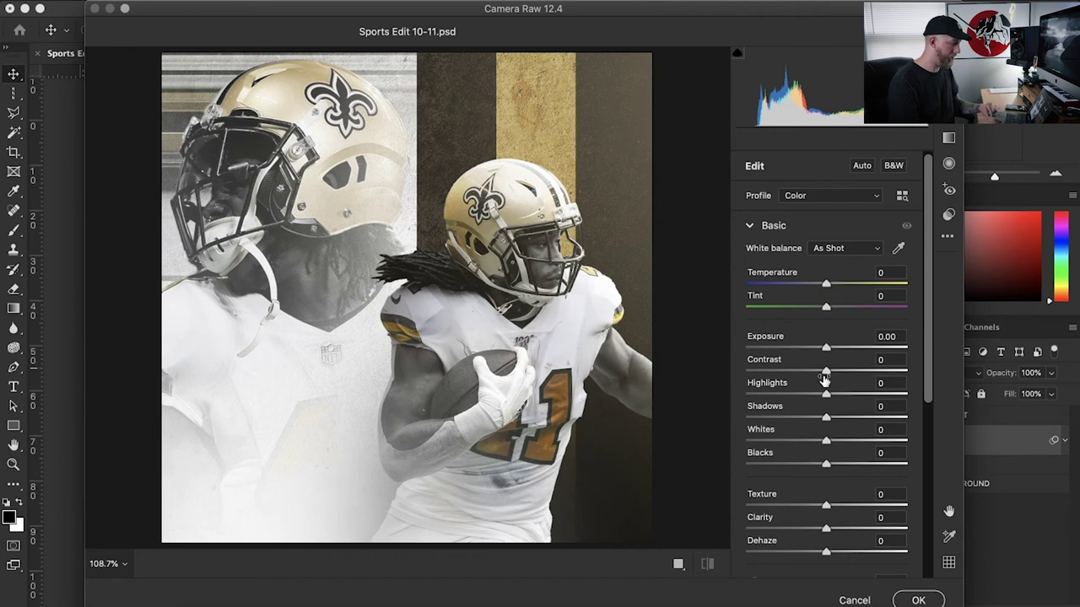
drag(826, 398, 930, 509)
text(0)
drag(824, 529, 854, 530)
text(030)
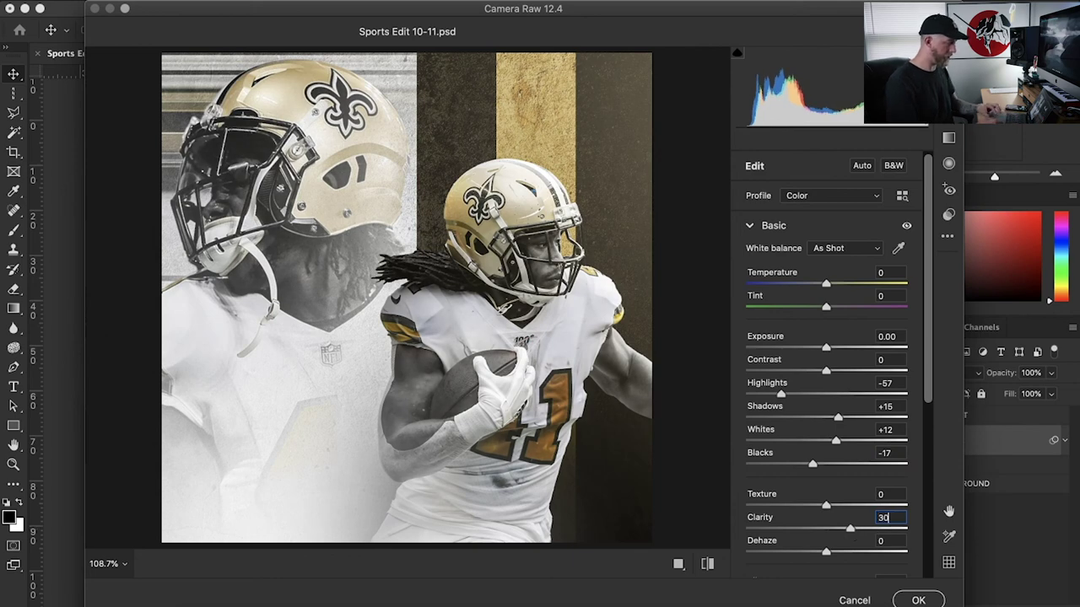
mouse_move(856, 503)
mouse_down()
mouse_move(827, 504)
mouse_move(841, 504)
mouse_up()
Step: Adjust the remaining Basic tone sliders and set Contrast to +8
scroll(841, 504, down, 2)
scroll(809, 458, down, 1)
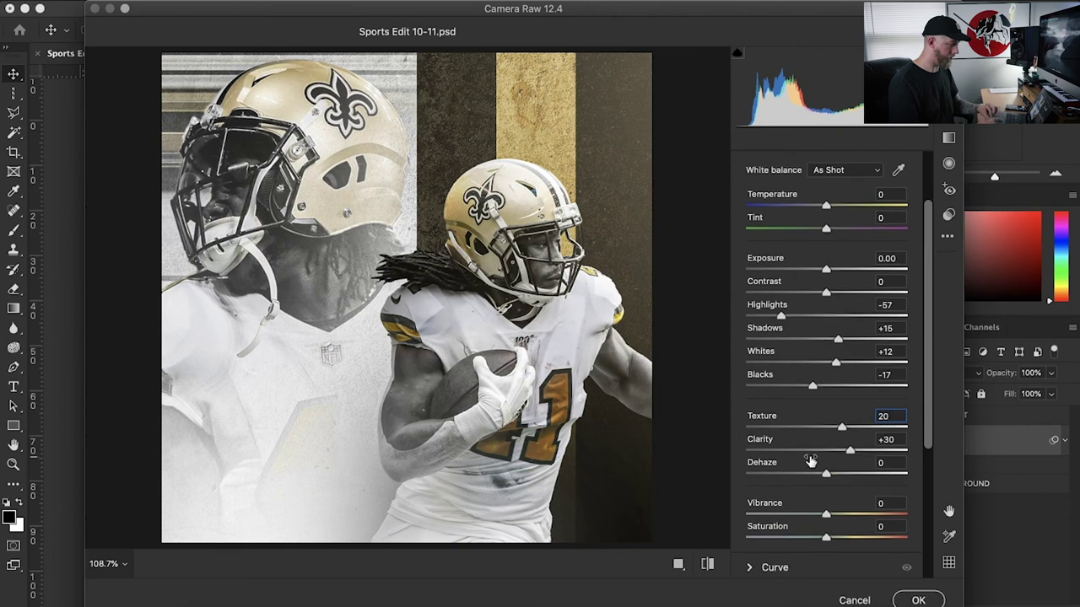
drag(827, 474, 847, 494)
scroll(833, 498, down, 2)
scroll(844, 473, up, 4)
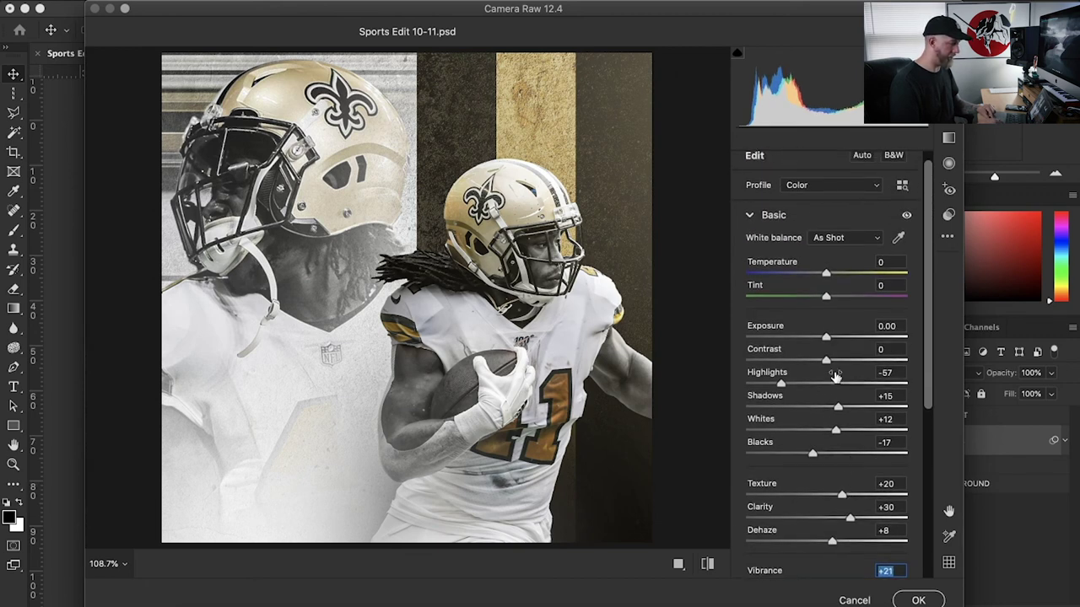
drag(828, 368, 834, 368)
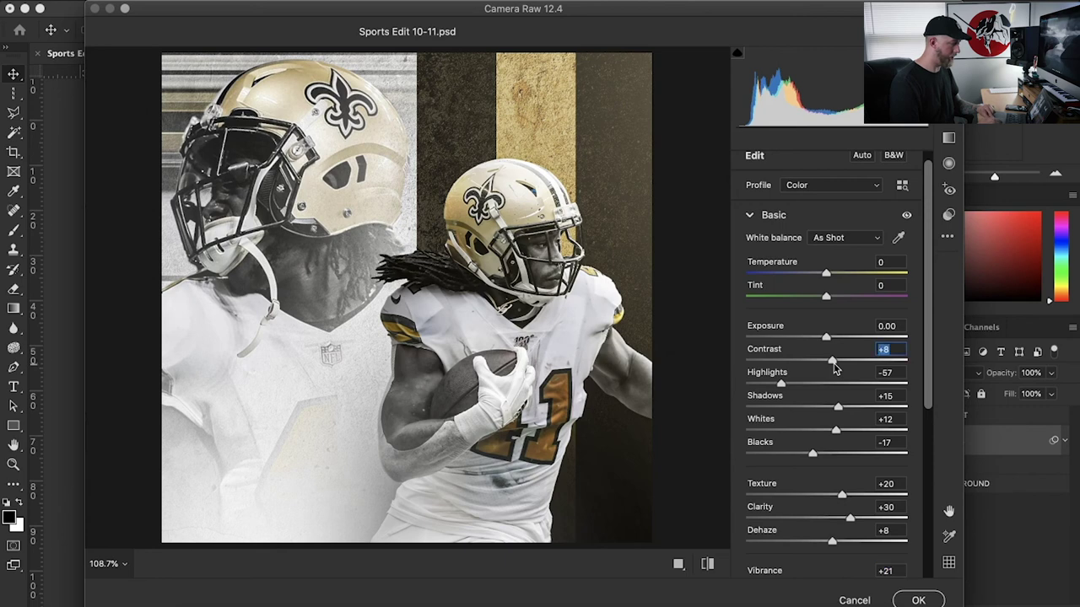
click(751, 216)
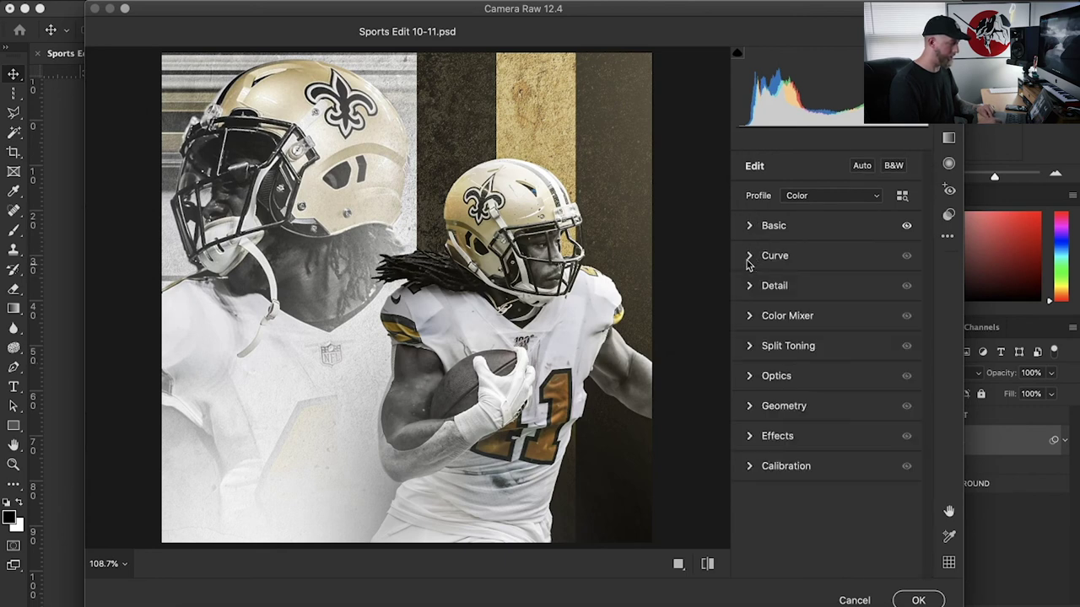
click(748, 287)
Step: Add slight sharpening, then shift the Aquas, Blues, Purples and Magentas hues to -100
drag(747, 326, 769, 324)
click(748, 286)
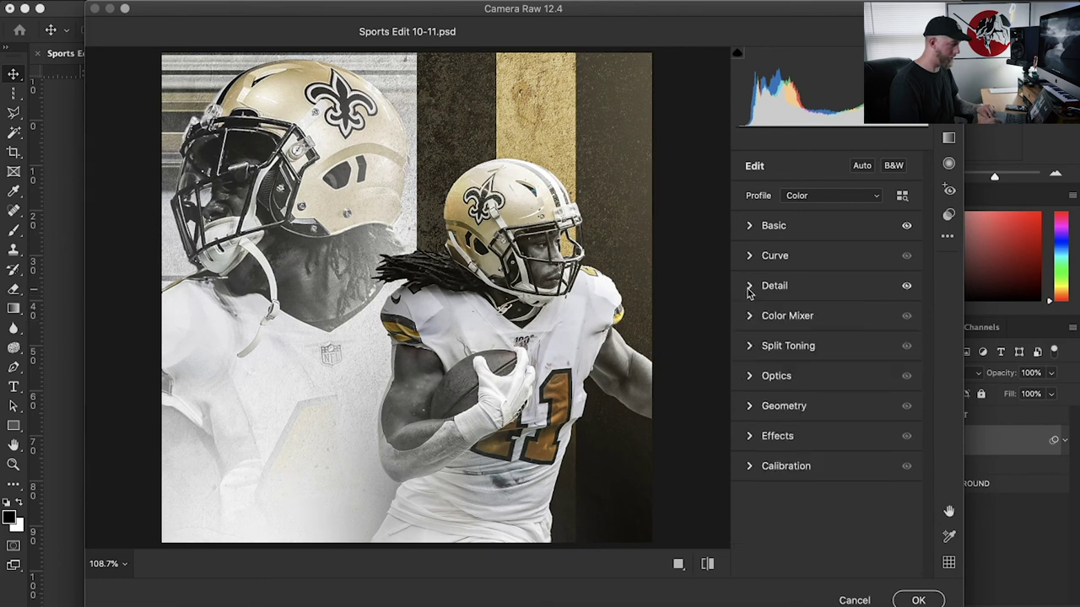
click(750, 317)
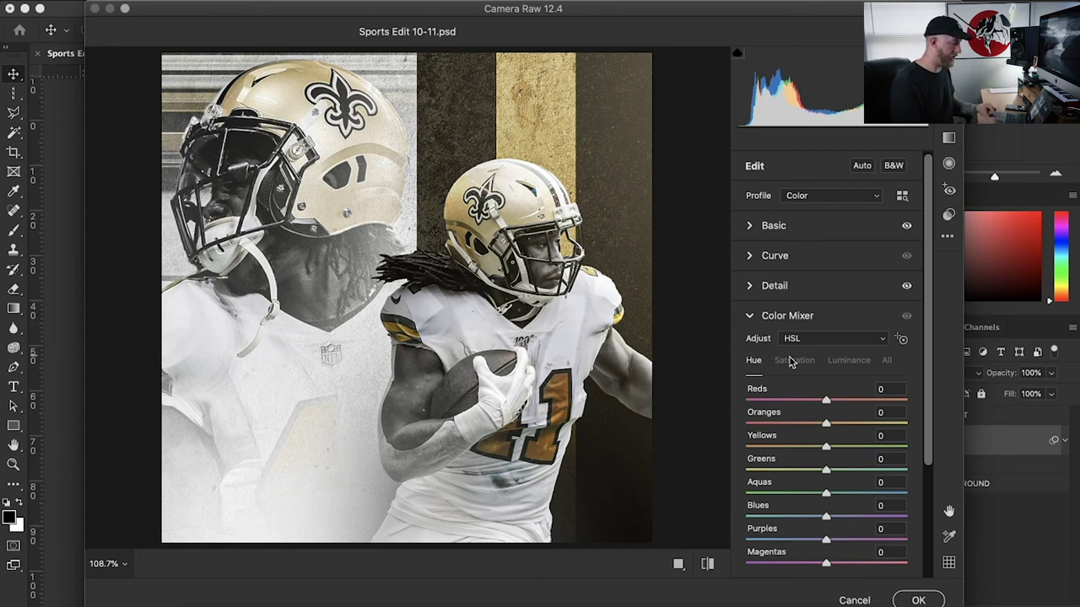
scroll(829, 421, down, 1)
drag(827, 470, 704, 463)
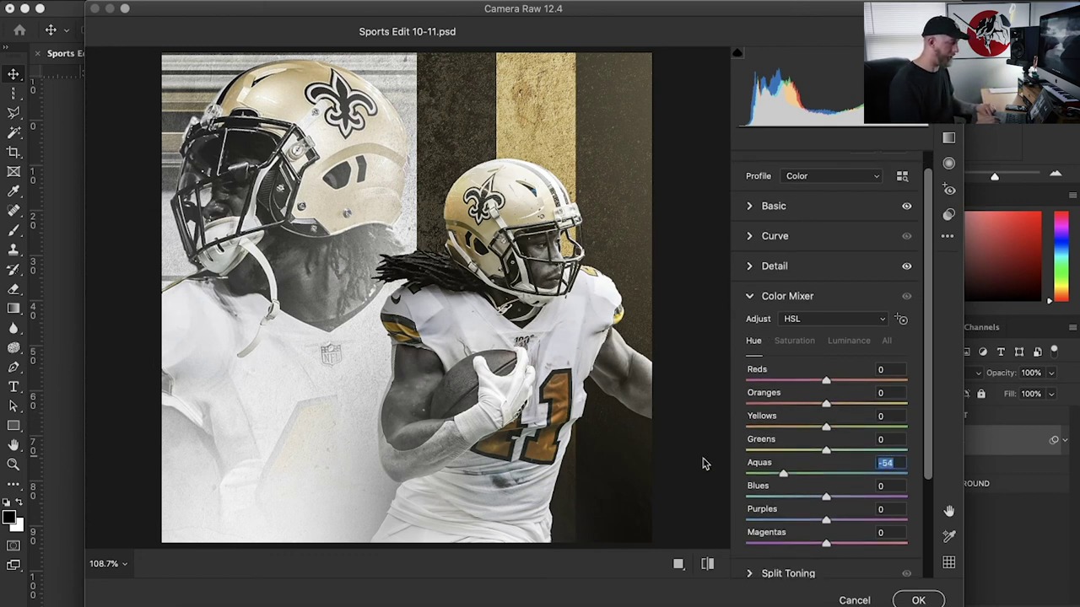
drag(826, 496, 746, 497)
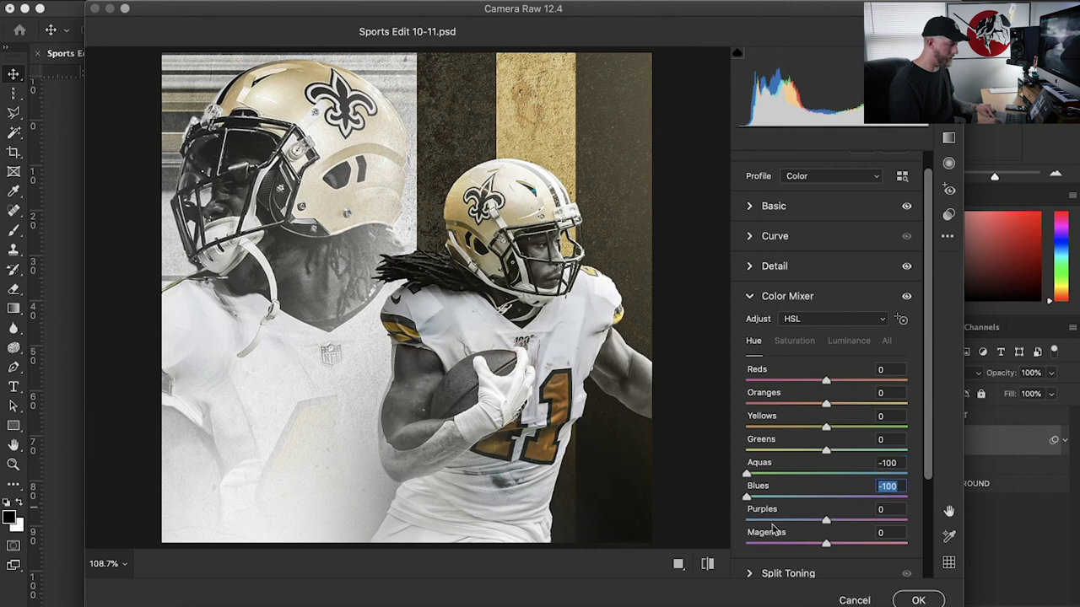
drag(825, 523, 746, 521)
drag(825, 544, 650, 548)
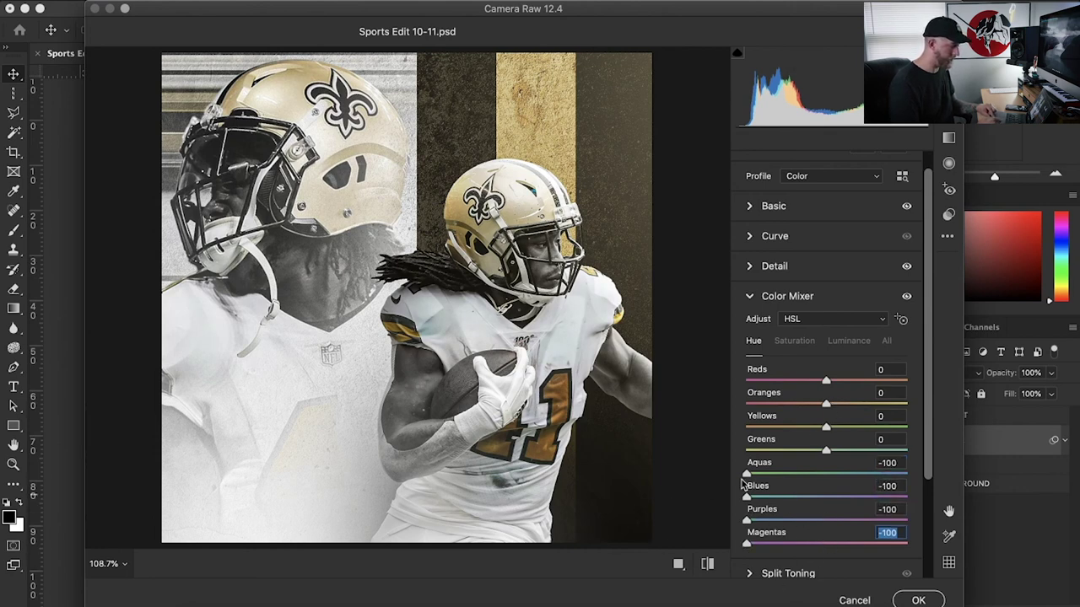
Step: Reset those hues to 0, tweak Oranges, and set Yellows hue -11, Reds +11
double_click(745, 474)
click(750, 502)
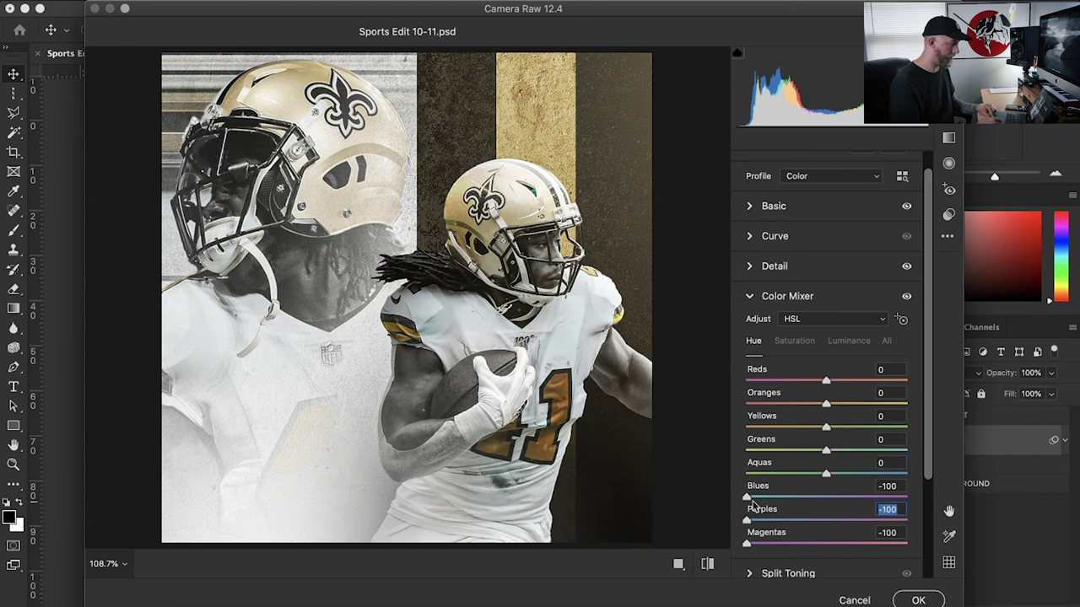
double_click(746, 498)
double_click(746, 520)
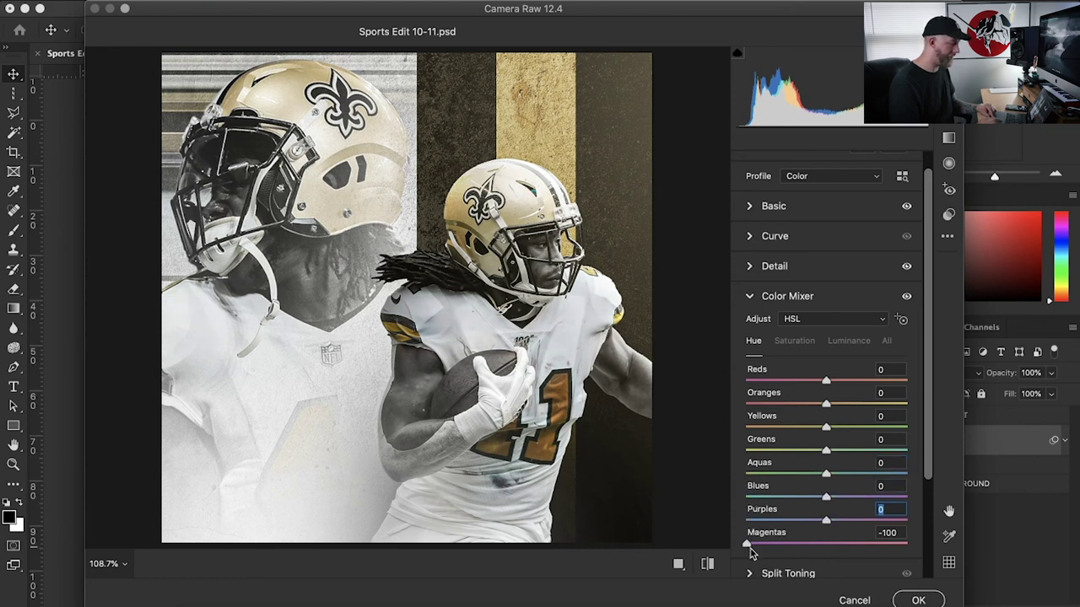
double_click(746, 544)
drag(827, 405, 829, 450)
drag(893, 447, 866, 456)
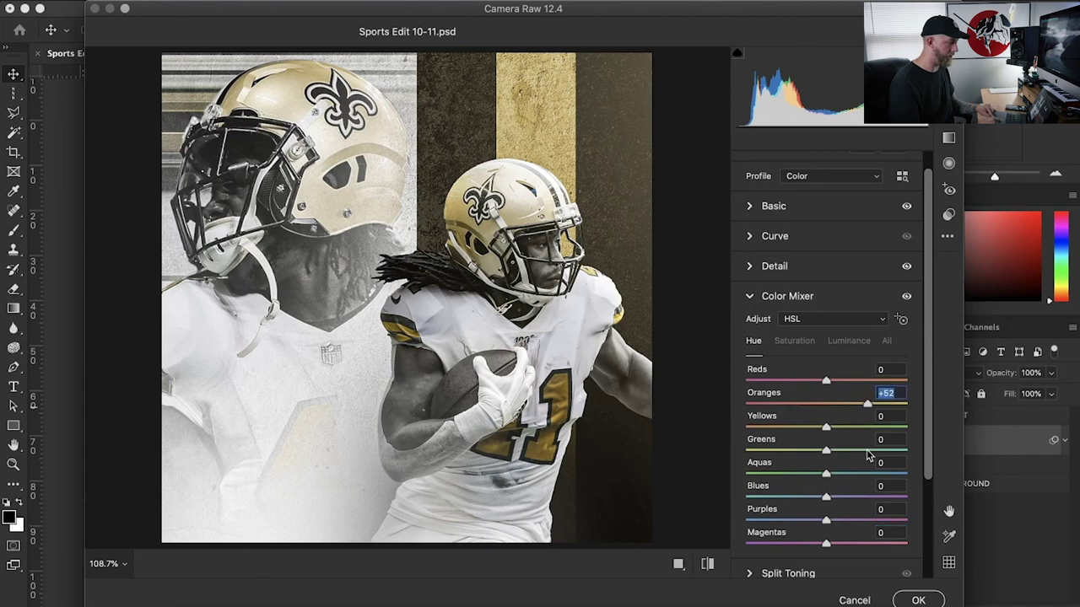
drag(814, 434, 815, 429)
drag(830, 382, 840, 387)
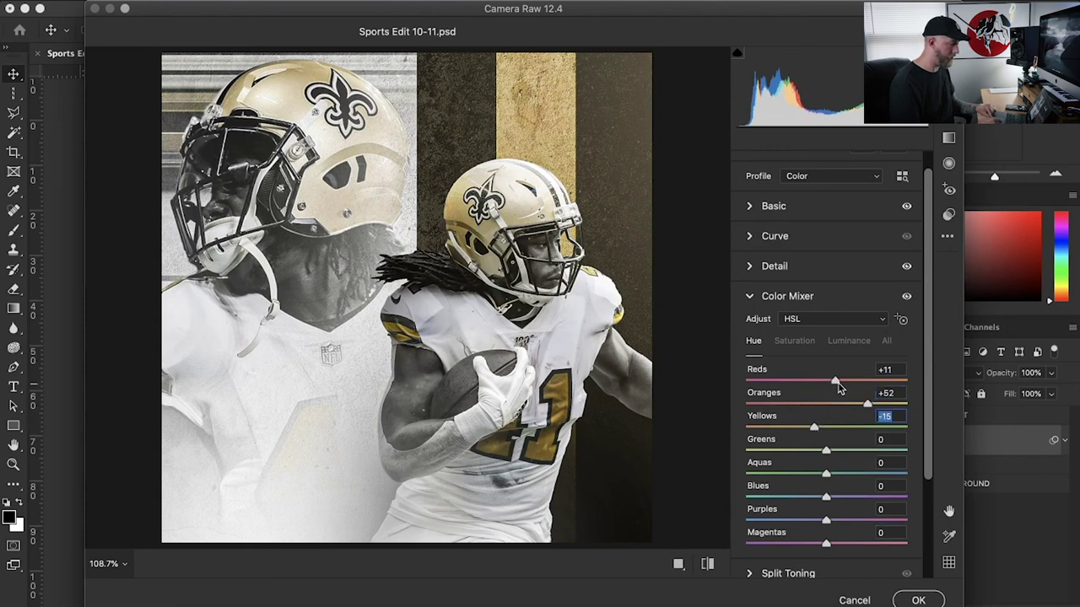
Step: Desaturate Reds, Greens, Aquas, Blues, Purples and Magentas to -100 and boost Yellows to +26
click(803, 343)
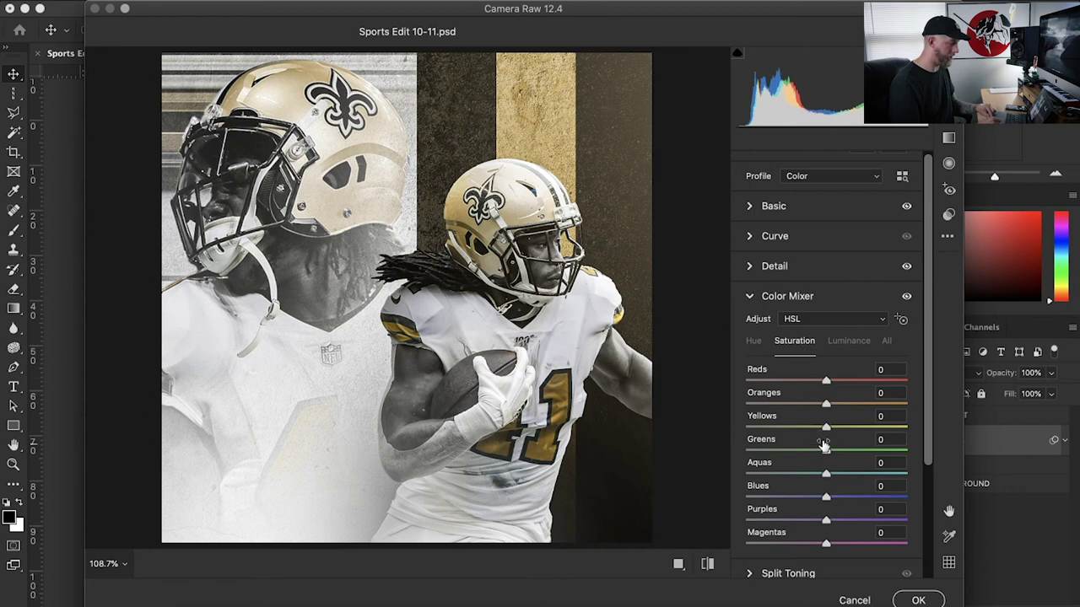
drag(823, 448, 700, 480)
drag(825, 474, 598, 491)
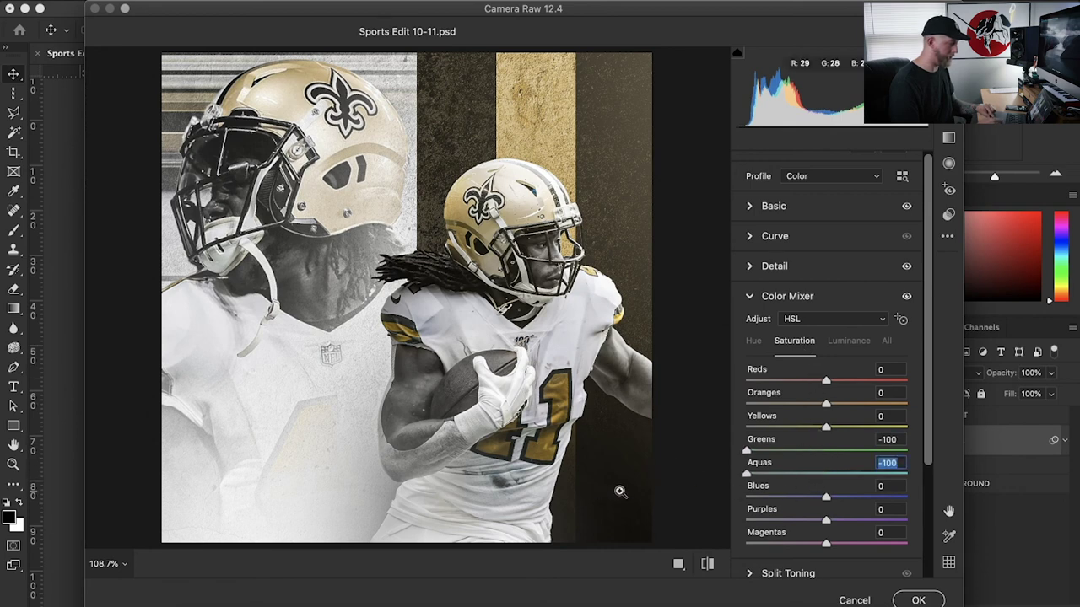
drag(826, 496, 743, 499)
drag(826, 520, 626, 550)
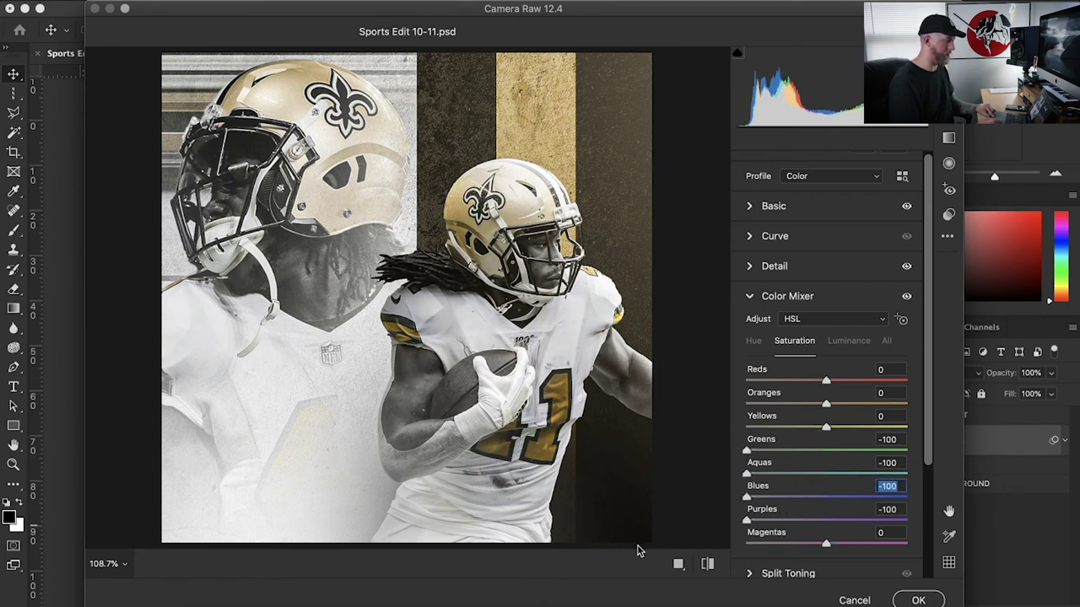
drag(826, 542, 671, 544)
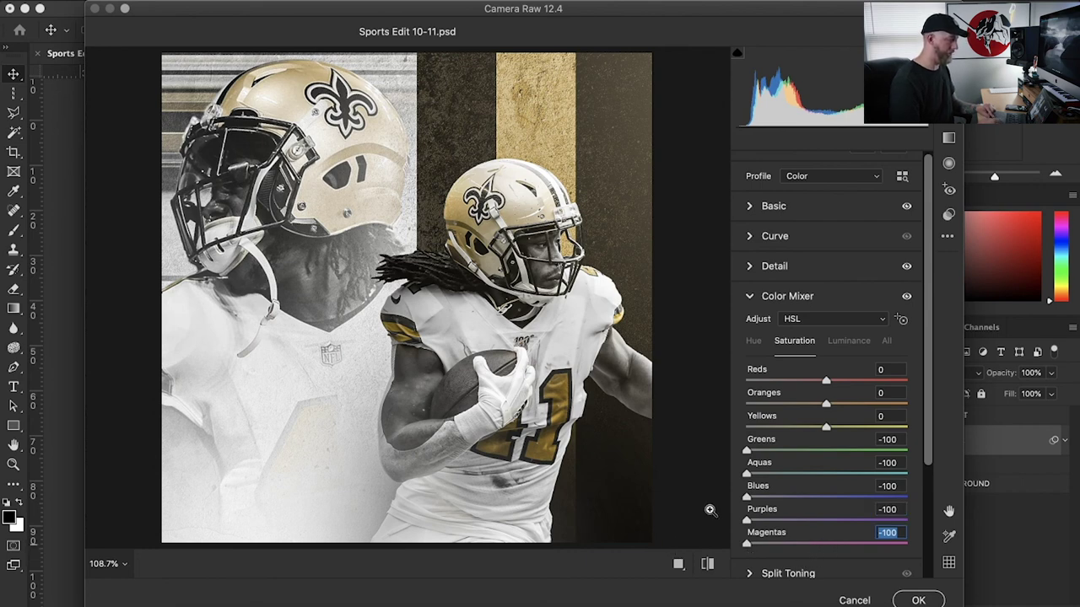
drag(799, 380, 737, 450)
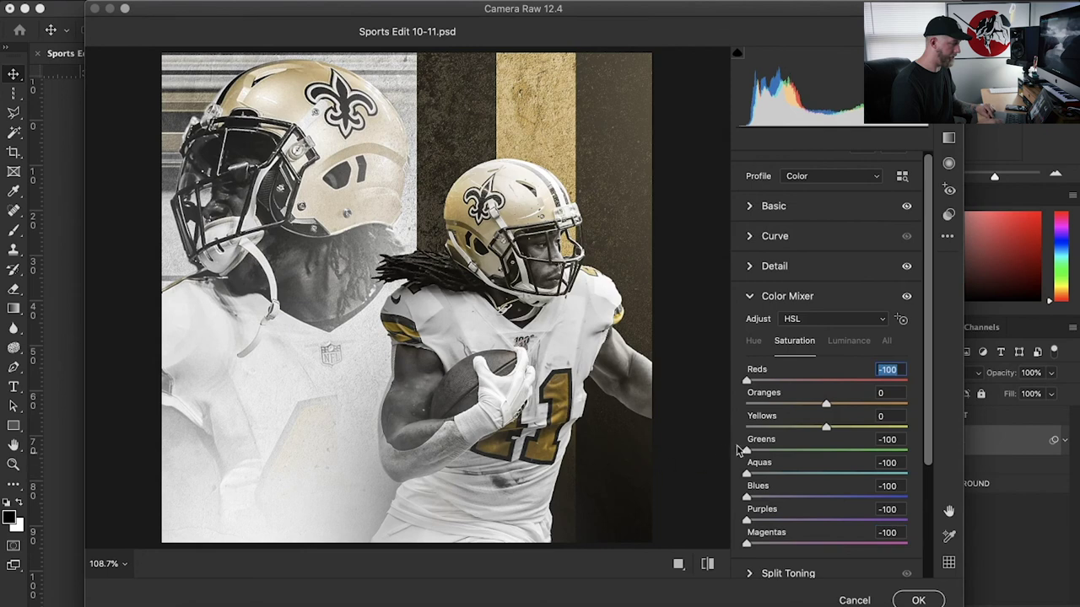
drag(828, 429, 803, 410)
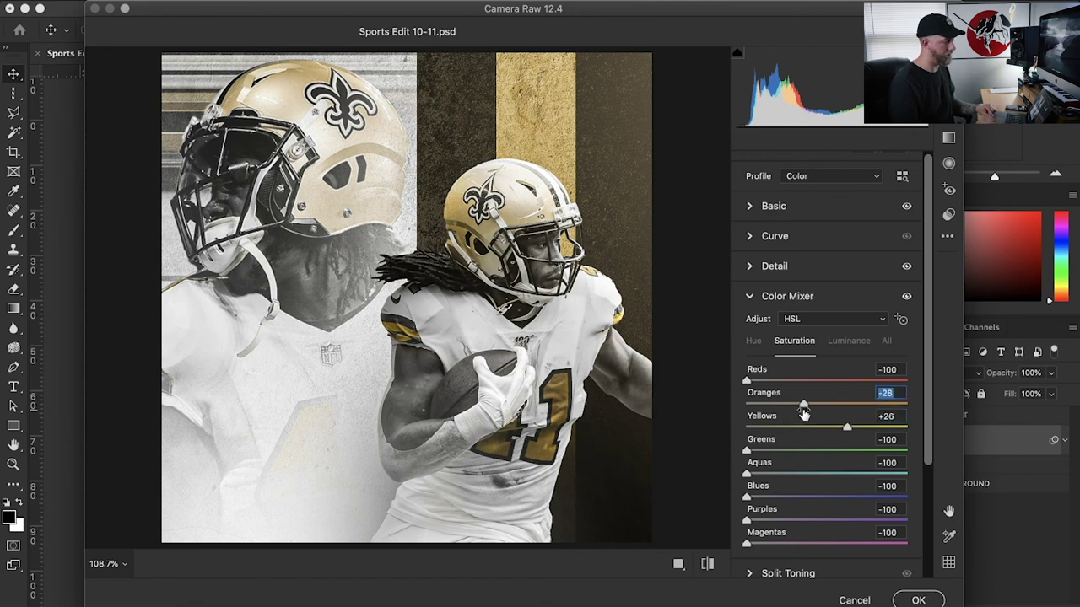
Step: Brighten luminance of Yellows to +20 and Oranges to +15
scroll(802, 410, down, 1)
click(833, 319)
drag(827, 403, 838, 382)
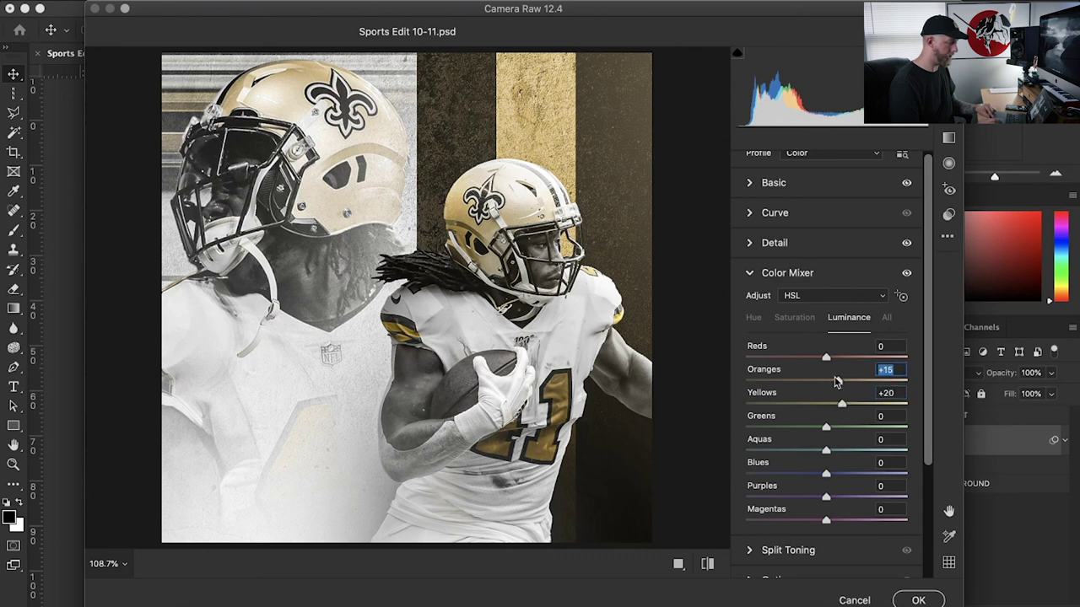
scroll(827, 367, down, 2)
click(750, 214)
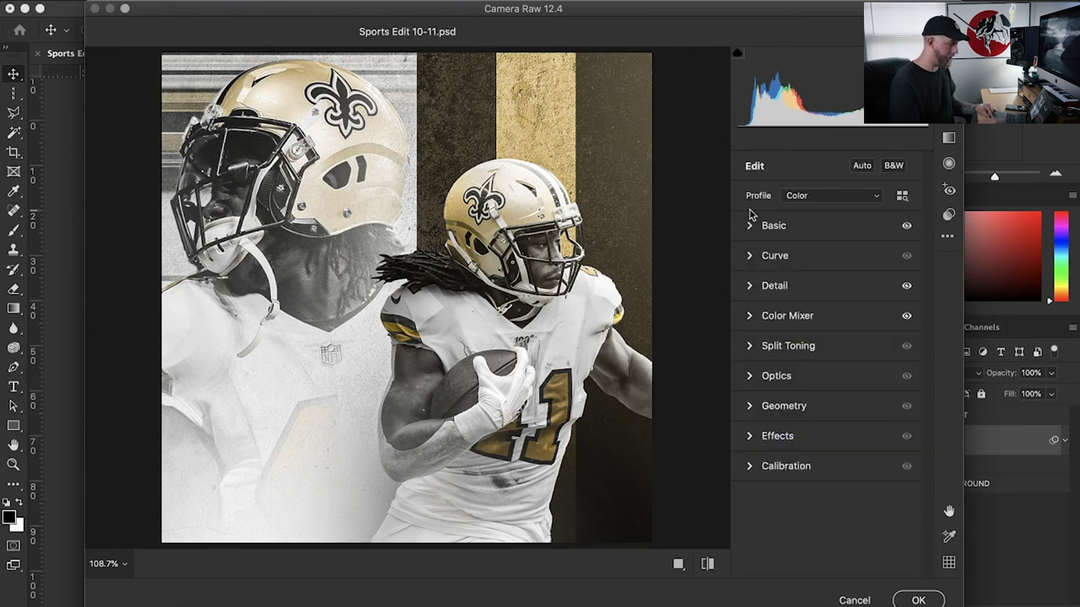
Step: Apply the Camera Raw grade, compare Layer 2 on/off, and show the AK TEXT group
click(918, 599)
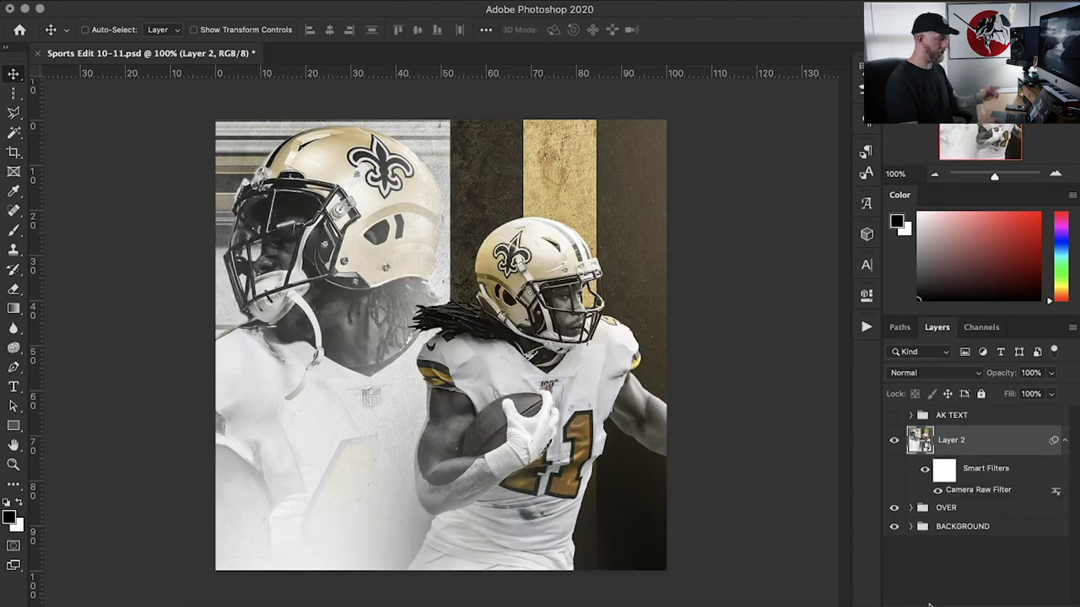
click(896, 449)
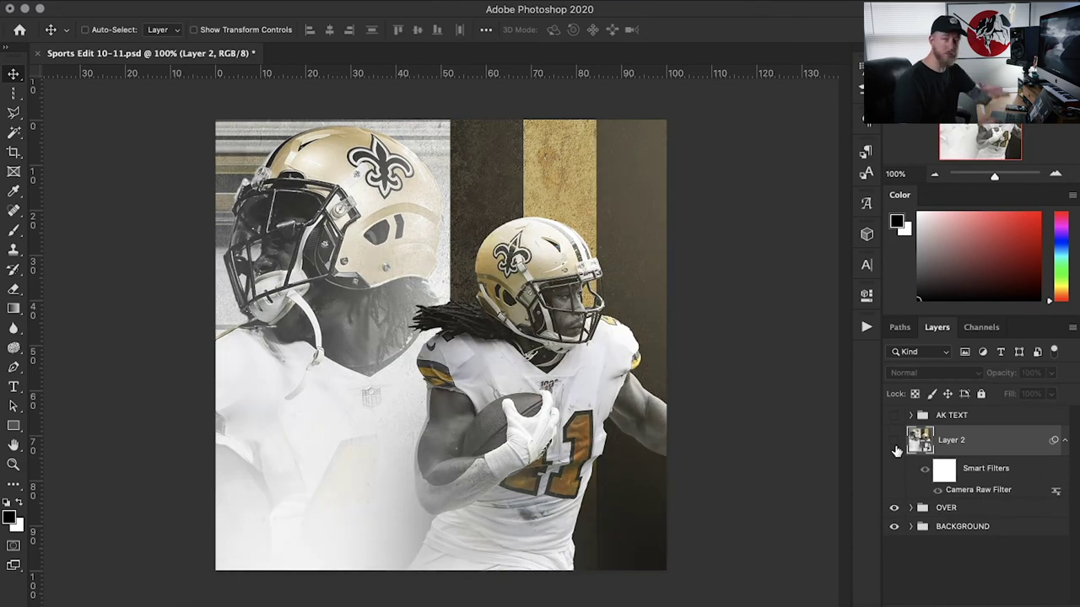
click(895, 441)
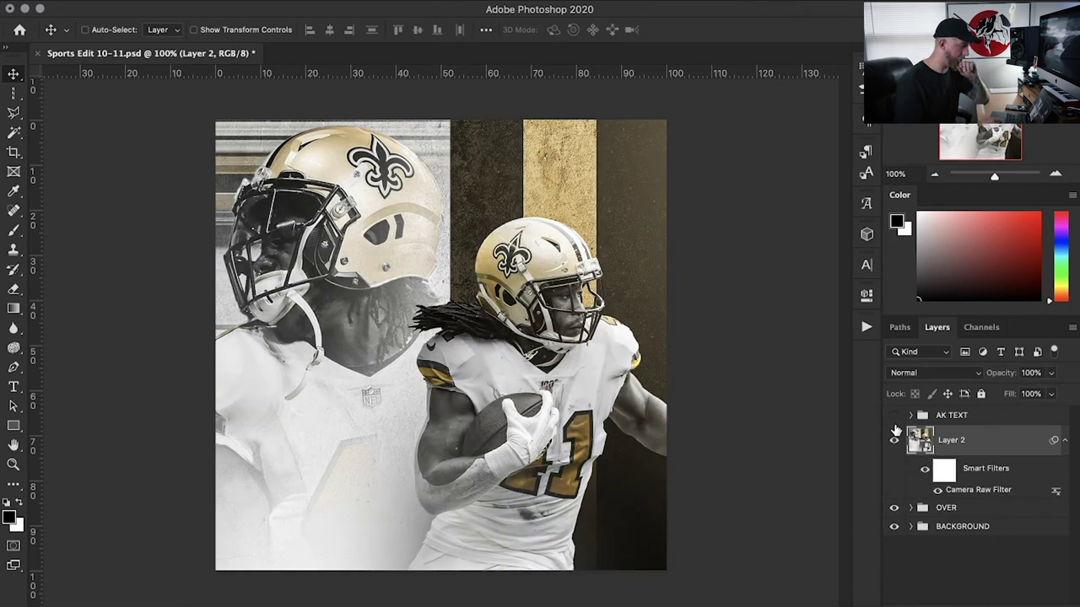
click(894, 417)
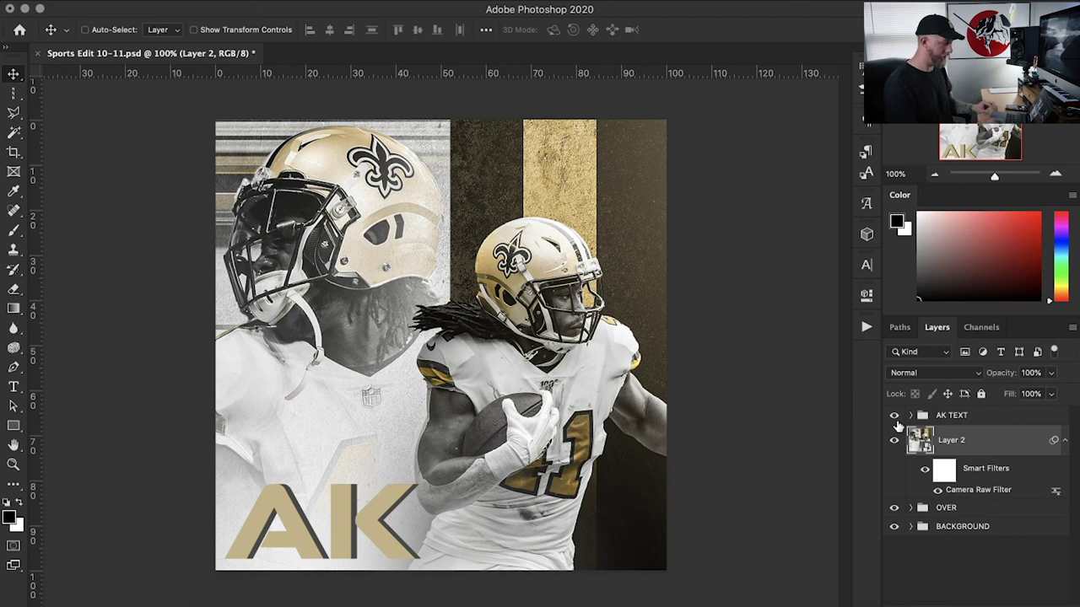
click(917, 422)
click(911, 415)
Step: Recolour the upper AK text to helmet gold #cdb17b sampled from the helmet
click(1003, 444)
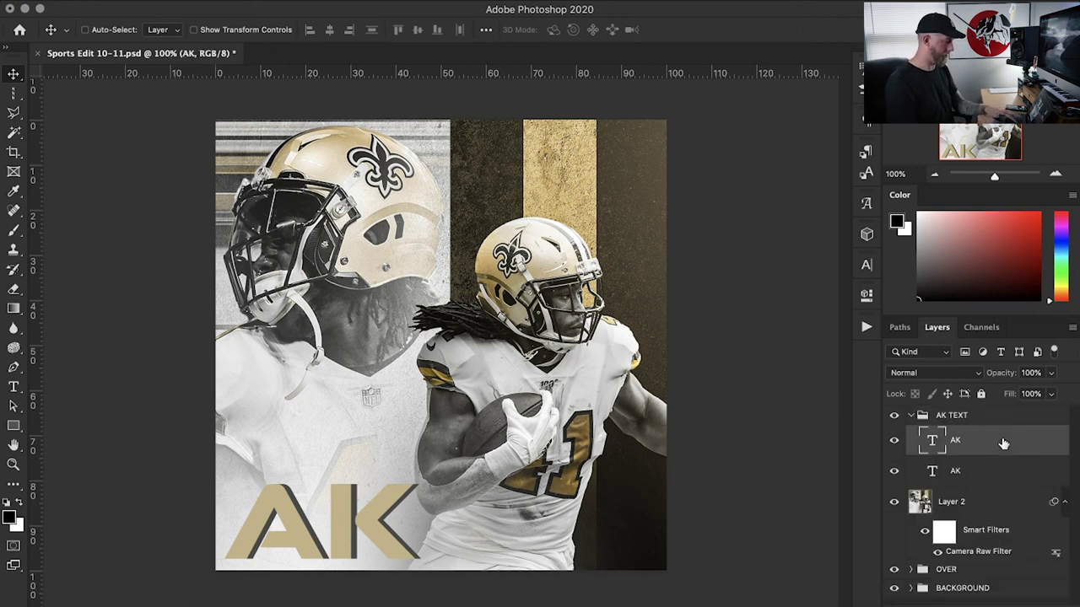
key(t)
click(611, 31)
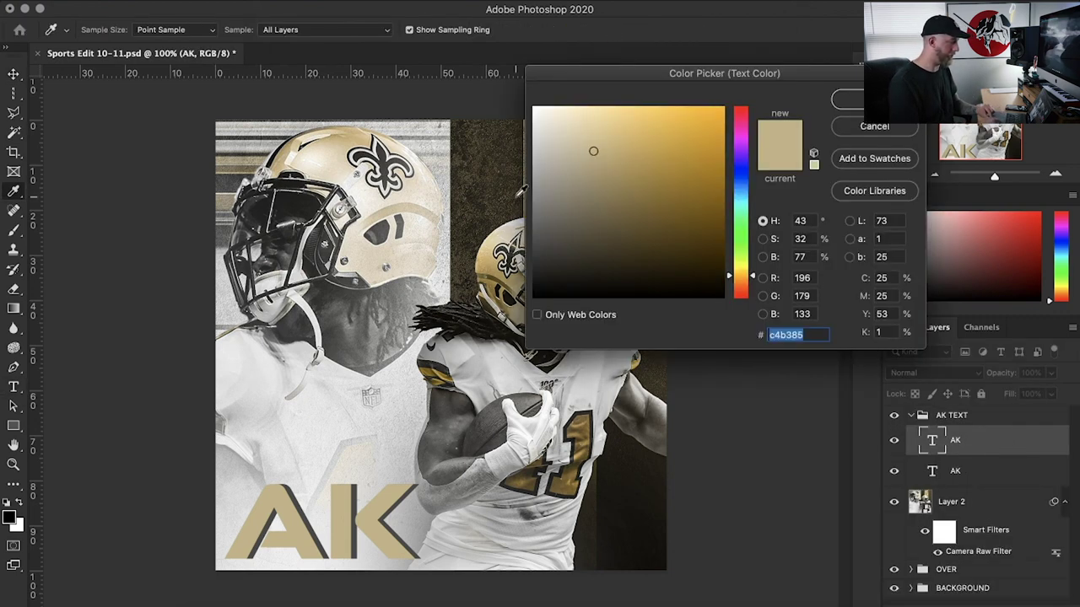
click(487, 257)
click(487, 262)
click(487, 263)
drag(346, 152, 356, 135)
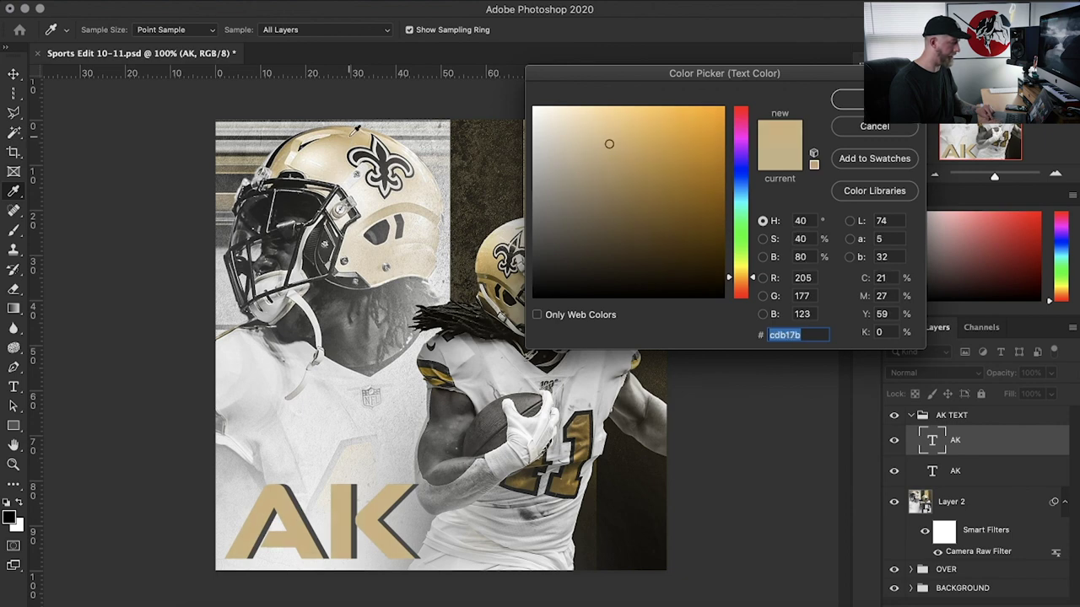
key(Return)
Step: Check the lower AK text colour and keep it dark
click(1040, 477)
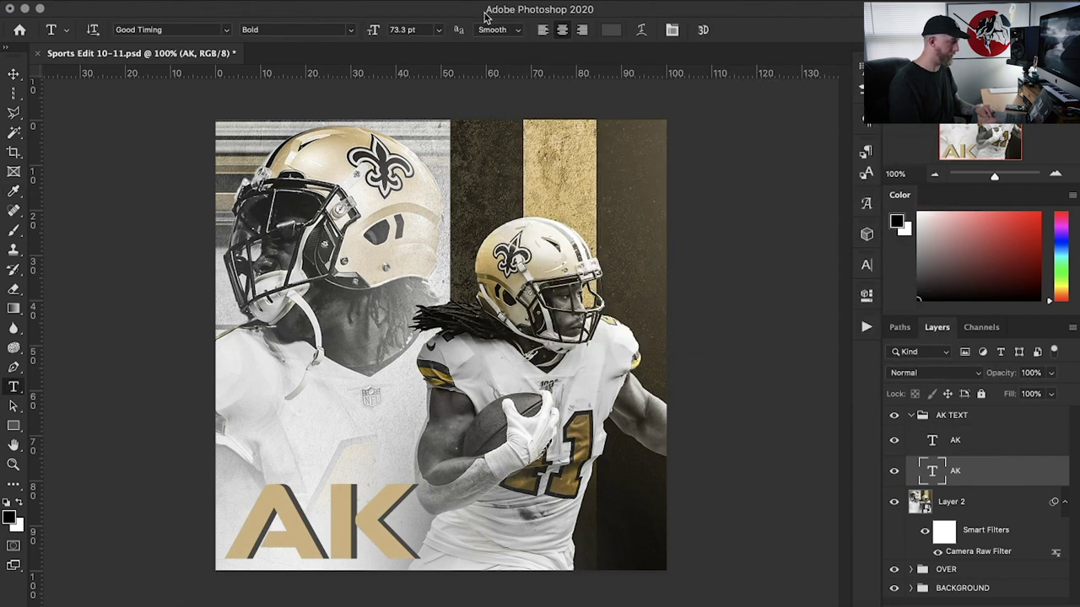
click(613, 30)
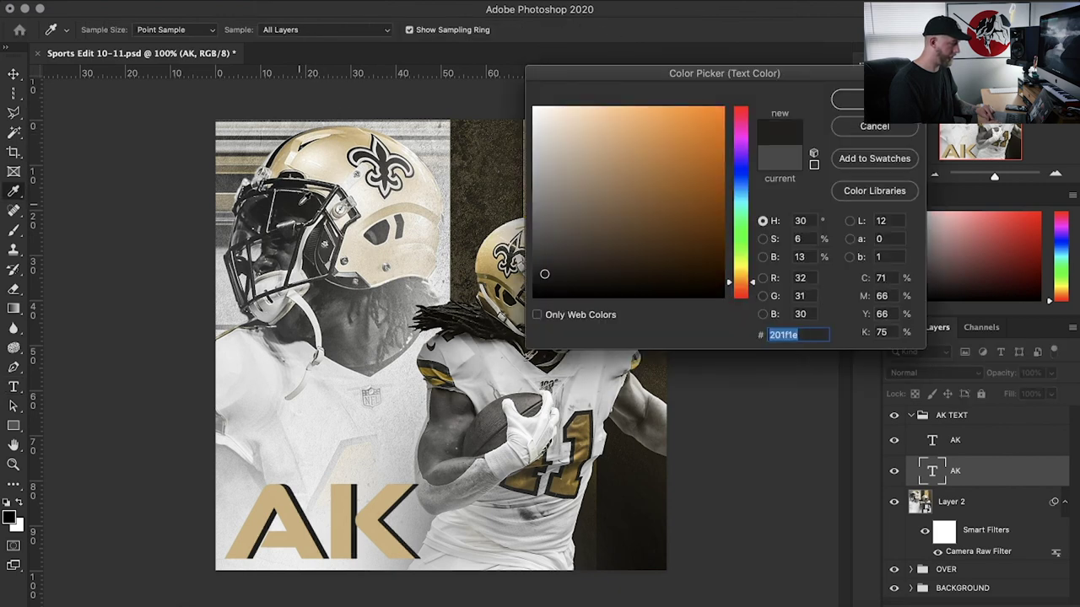
key(Return)
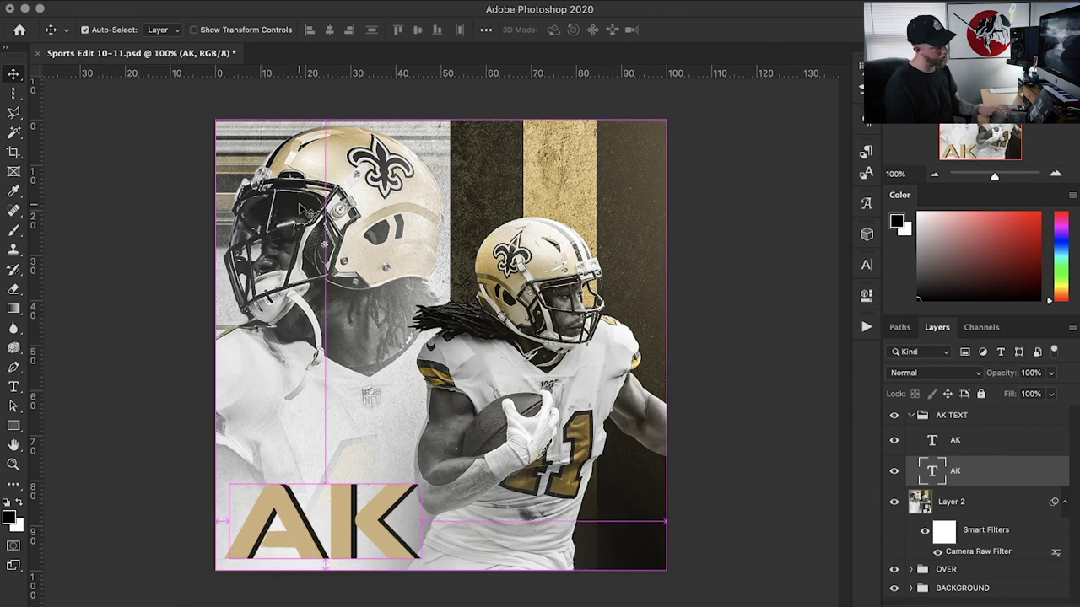
Step: Save, compare by toggling AK TEXT, Layer 2 and OVER, and collapse Layer 2's Smart Filters
key(super+s)
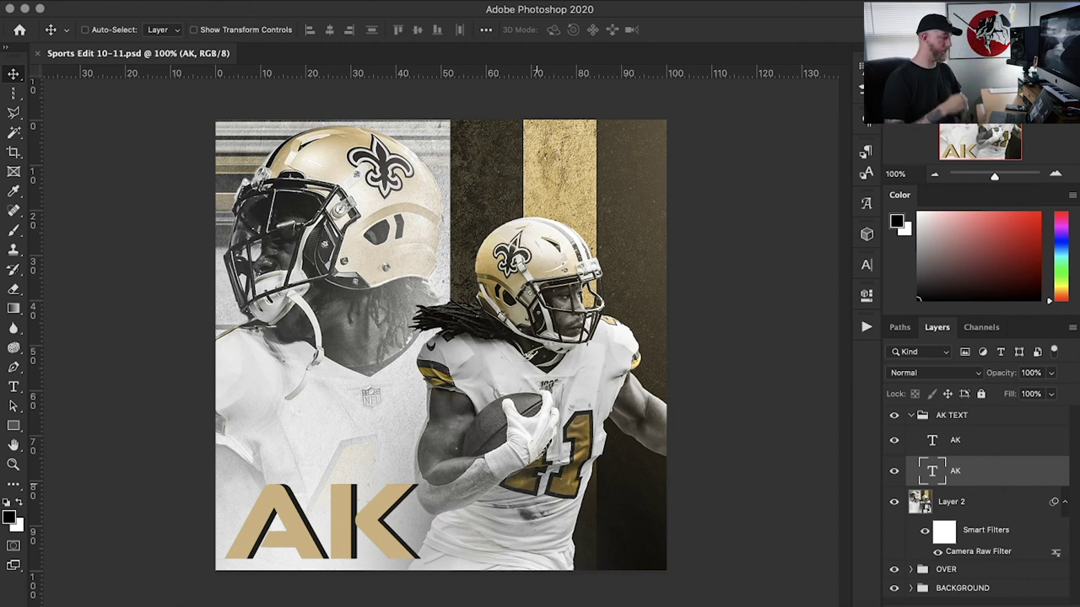
click(910, 416)
click(894, 415)
click(894, 441)
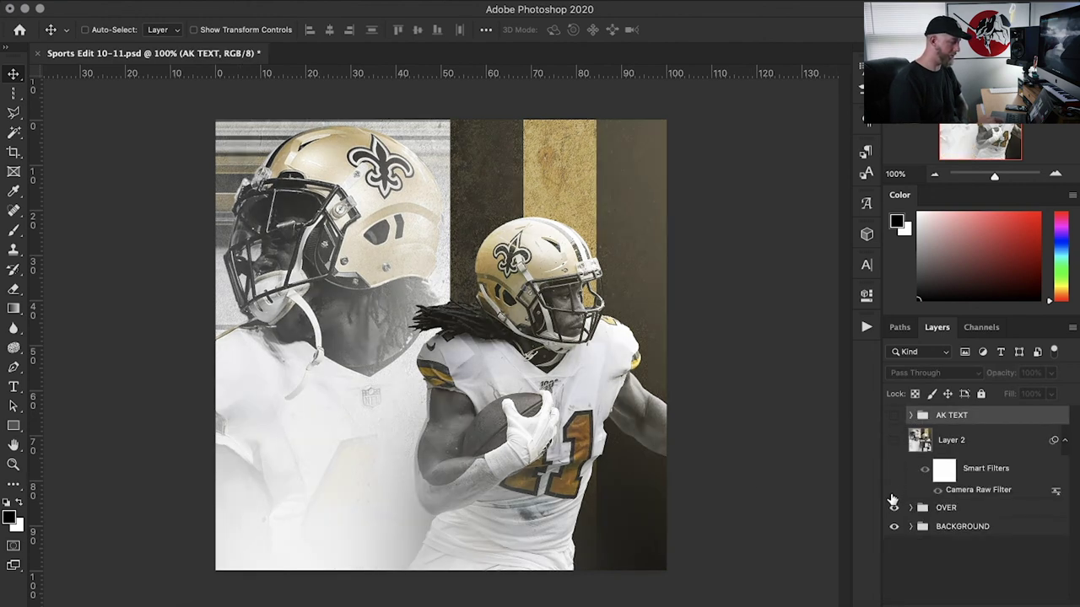
click(894, 509)
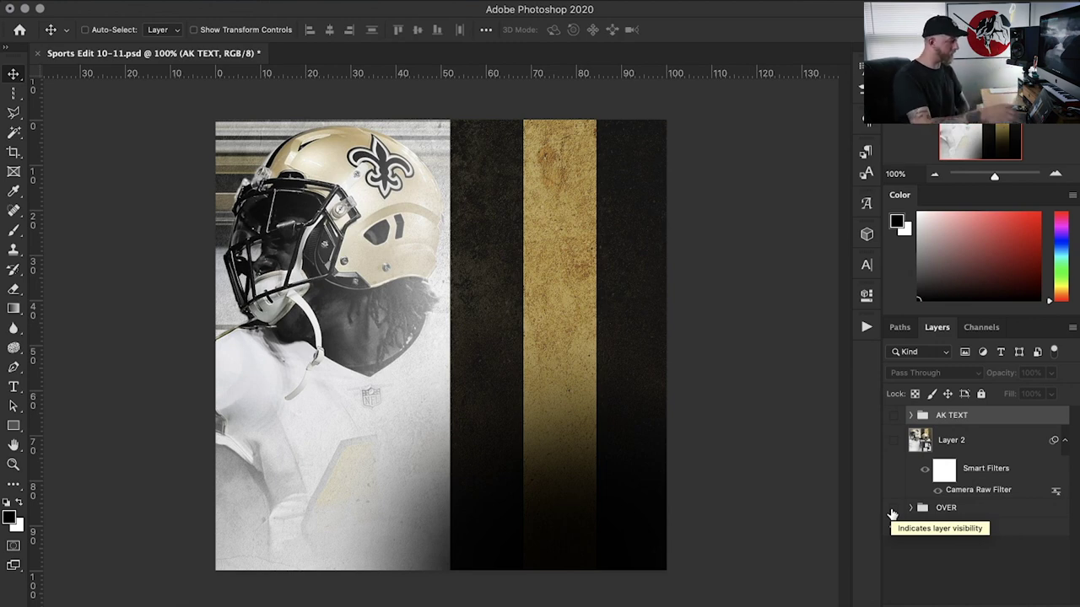
click(892, 512)
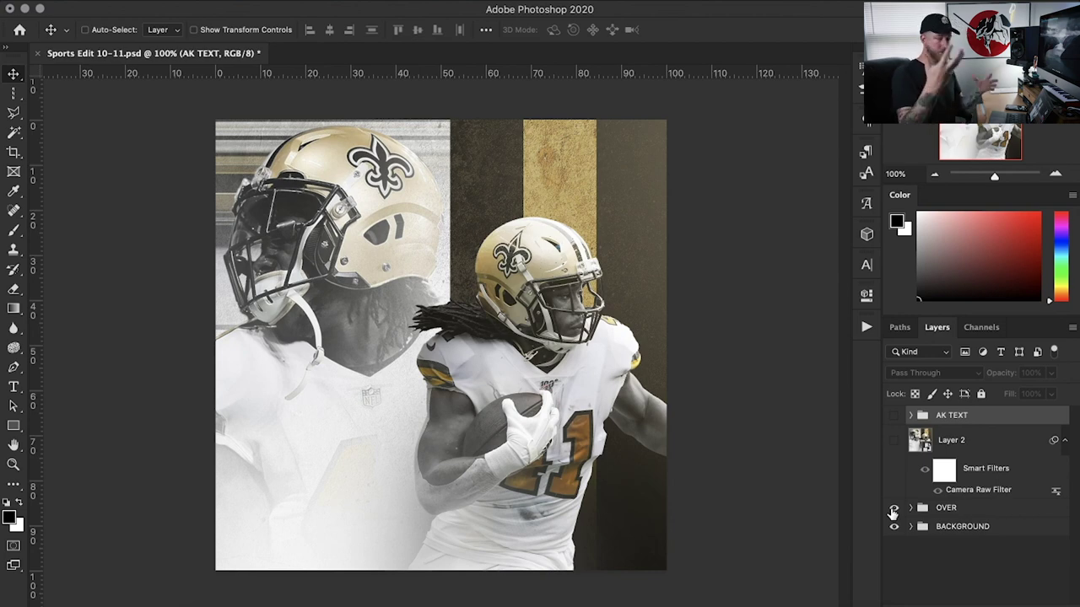
click(895, 440)
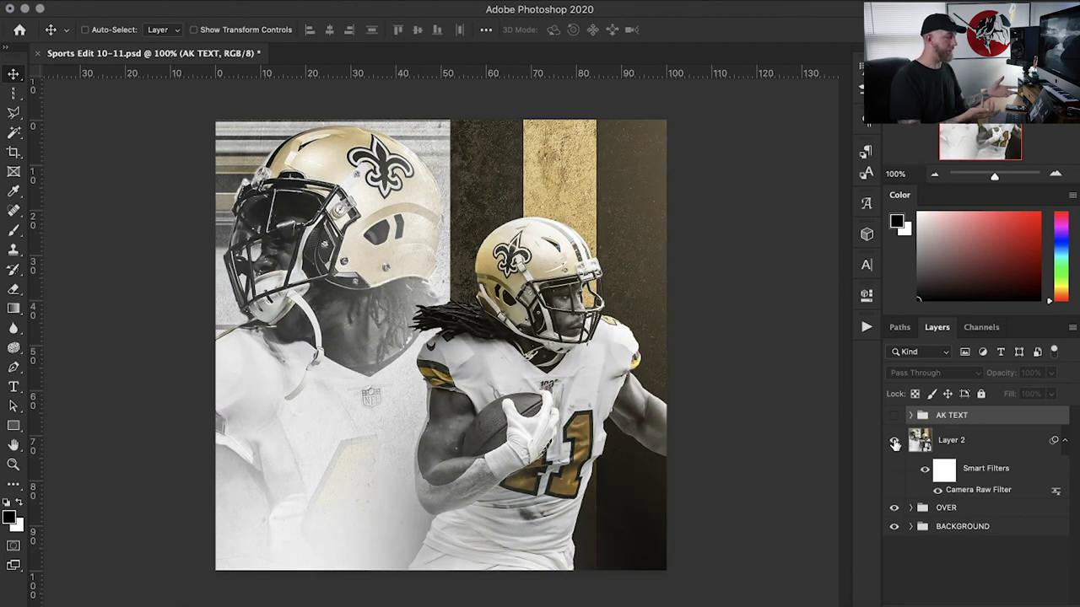
click(1066, 441)
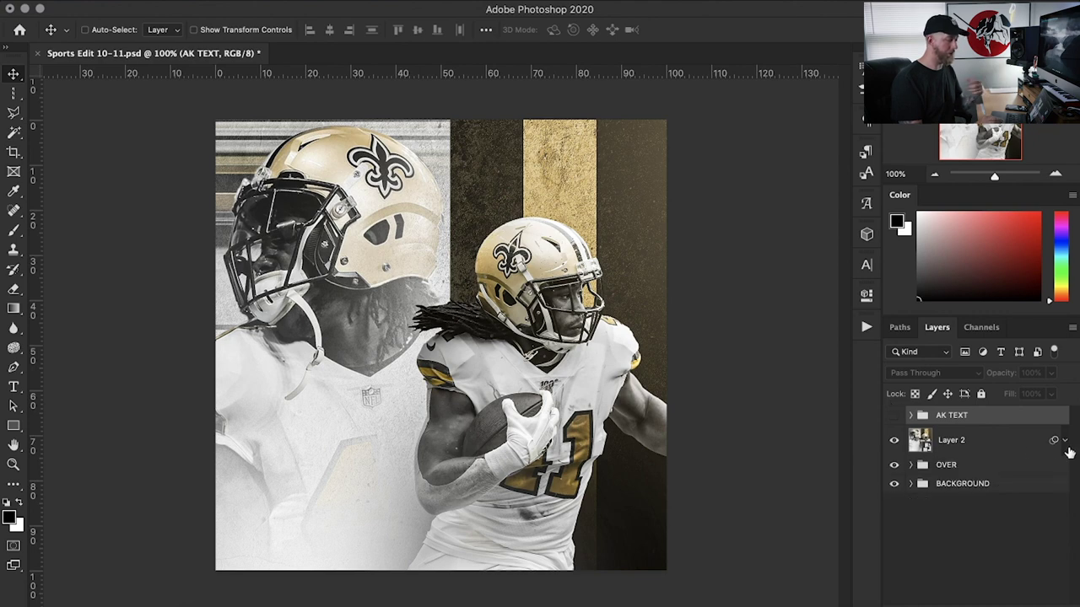
click(893, 416)
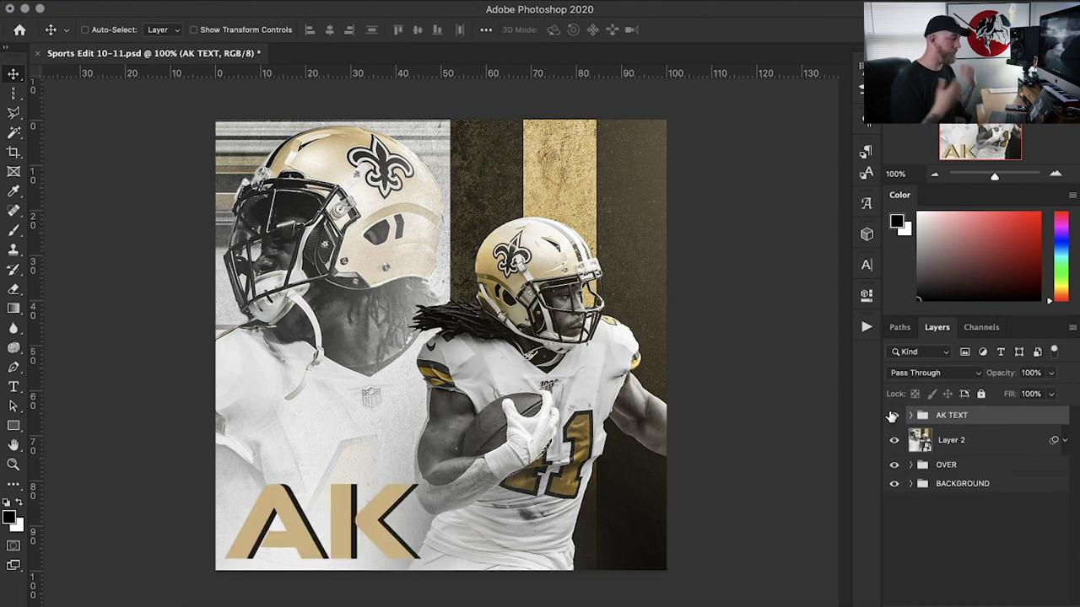